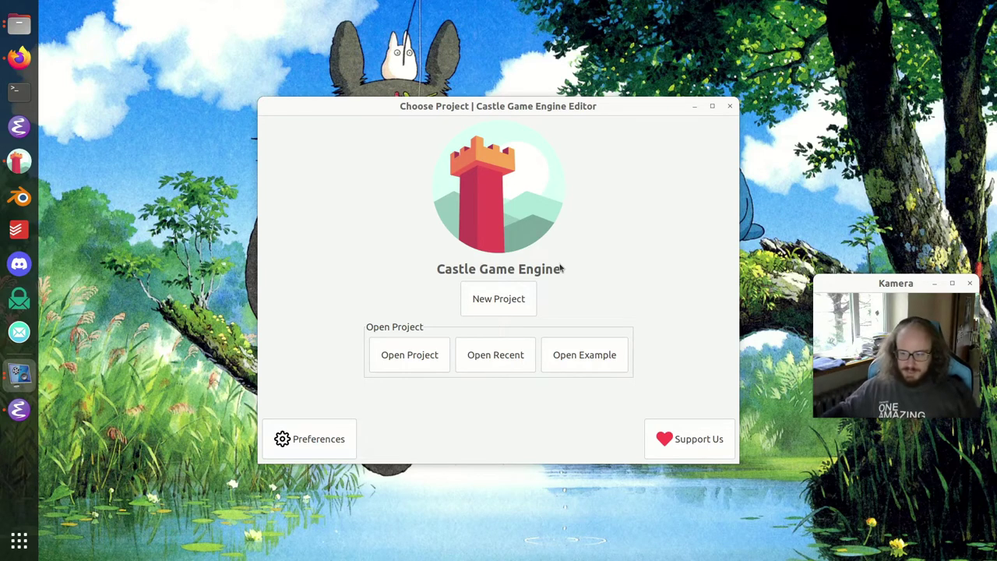
- Create a new project from the Empty template named my-new-project-empty333
click(514, 299)
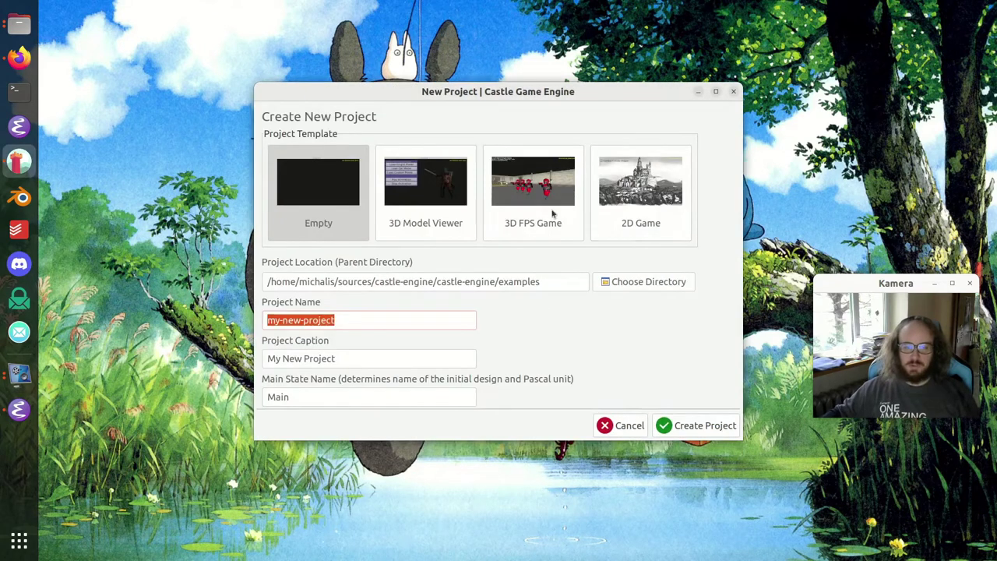
click(374, 319)
text(-empty333)
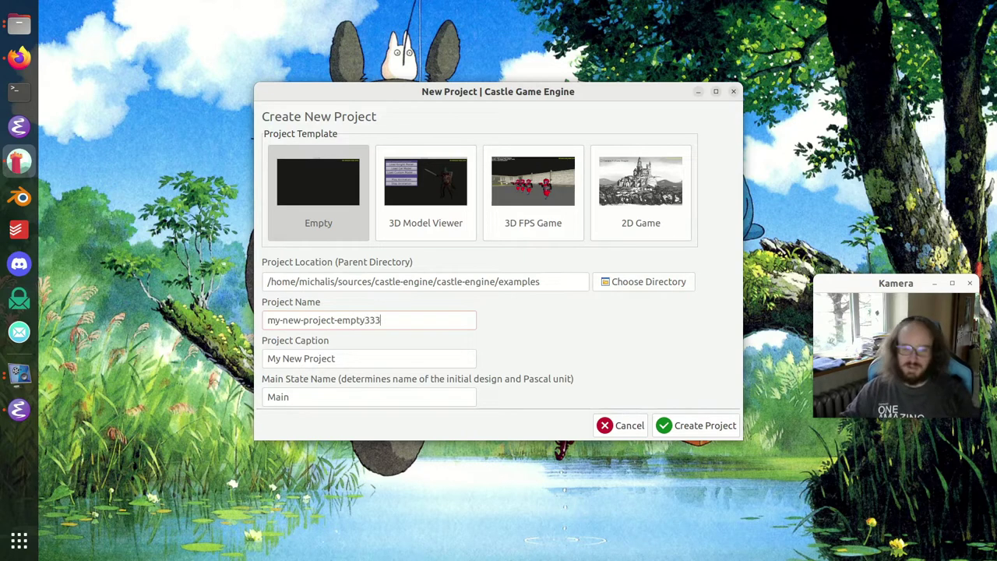
key(Return)
- Open the gamestatemain.castle-user-interface design from the data folder and inspect its Group1 and LabelFps components
double_click(261, 459)
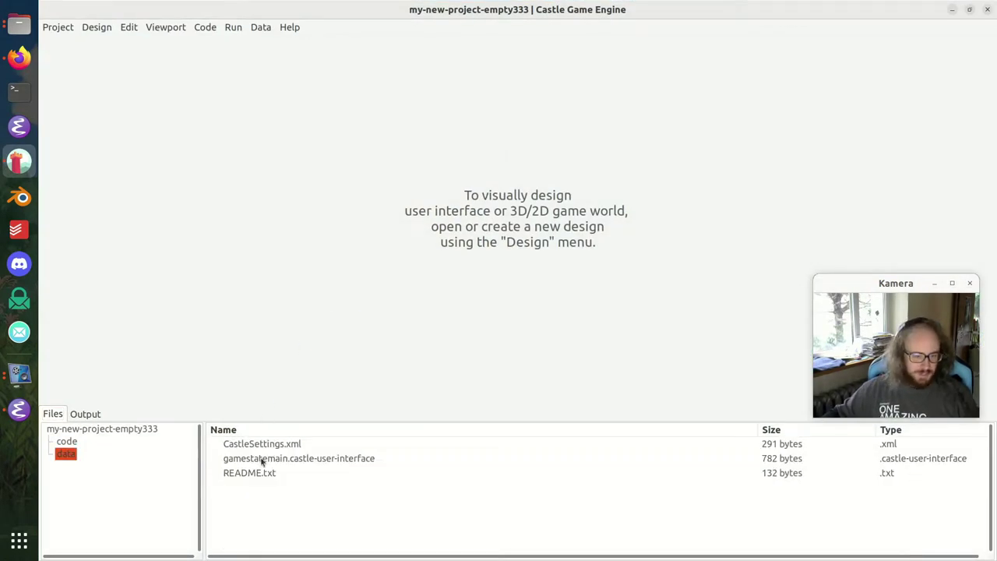
double_click(290, 460)
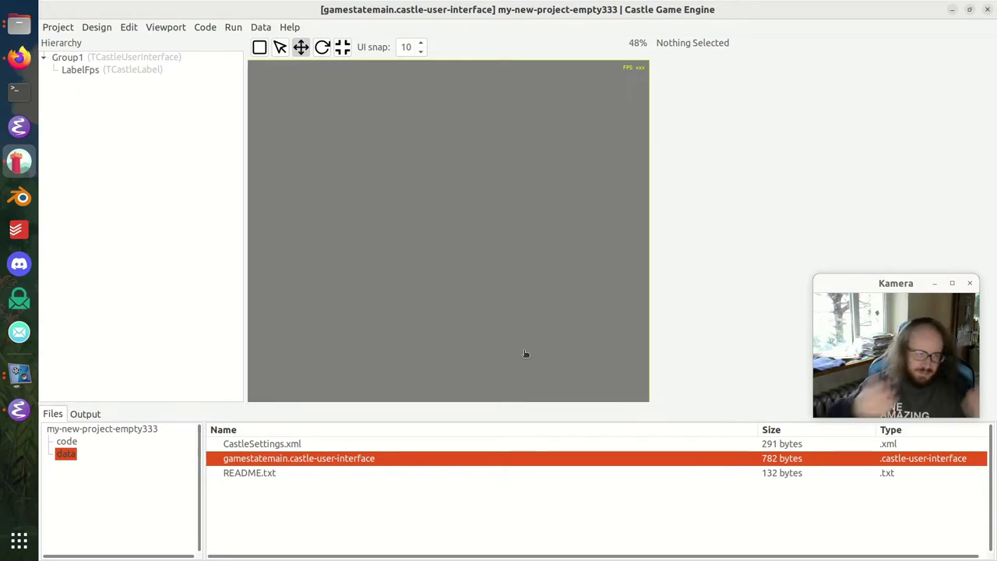
click(141, 60)
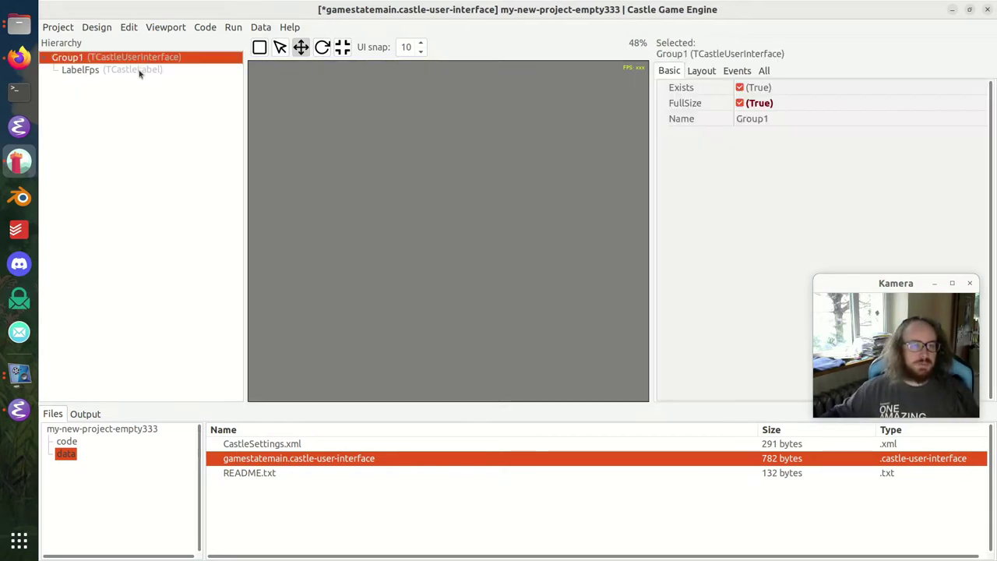
click(139, 71)
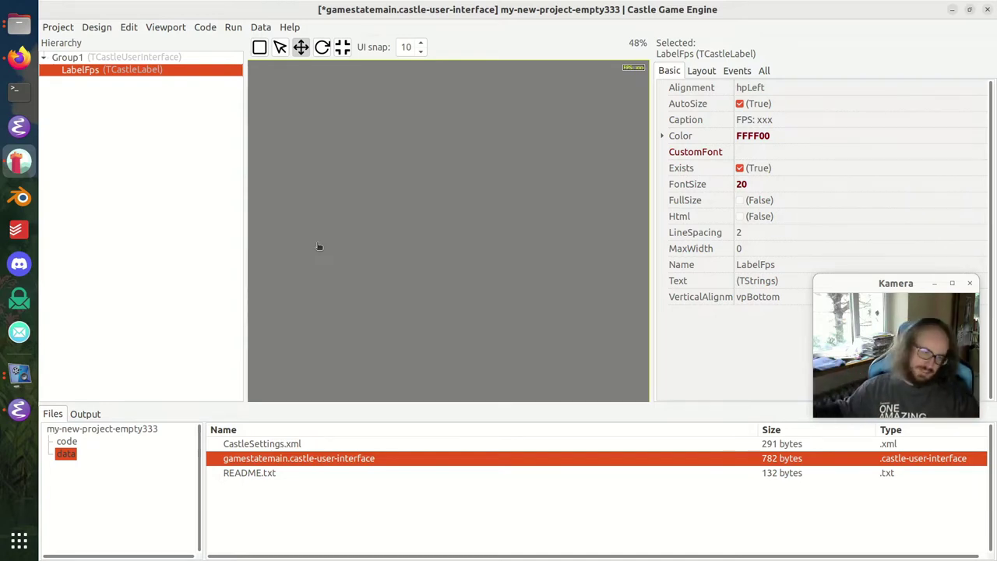
- Create a new Pascal unit with state named GameStatePlay and open its user interface design
click(209, 28)
mouse_move(502, 94)
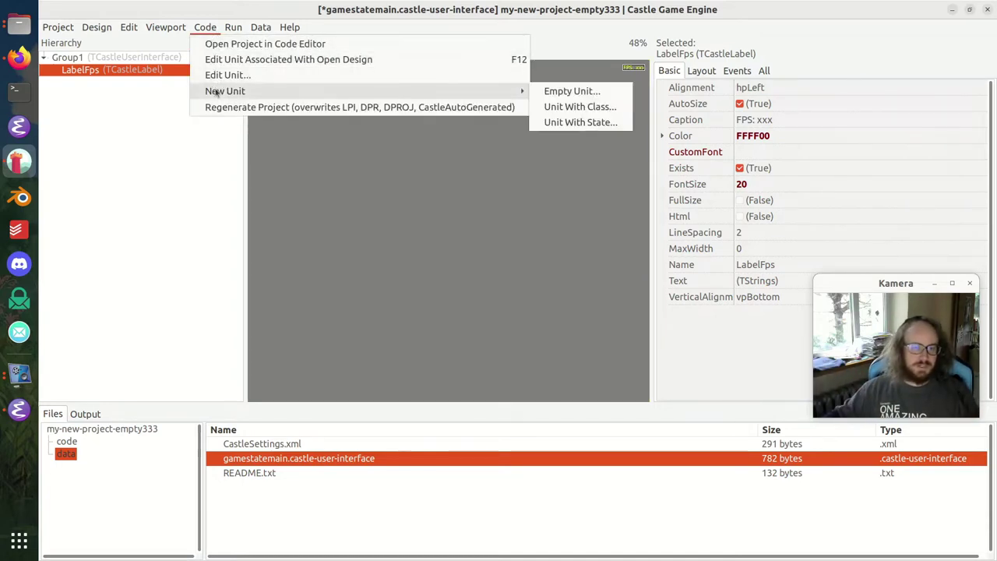
click(596, 123)
click(504, 151)
key(BackSpace)
key(BackSpace)
key(BackSpace)
key(BackSpace)
key(BackSpace)
key(BackSpace)
key(BackSpace)
key(BackSpace)
key(BackSpace)
text(Play)
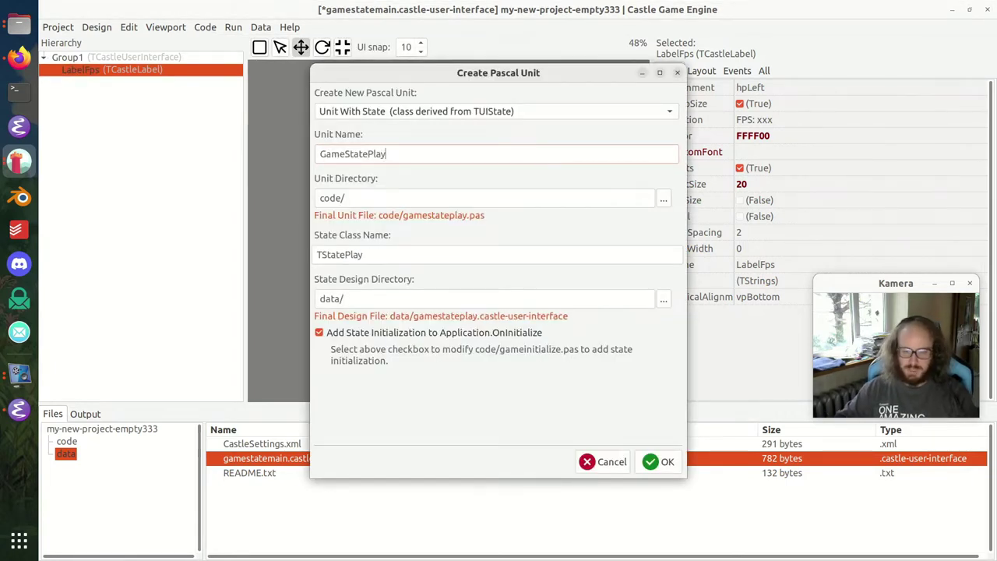
key(Return)
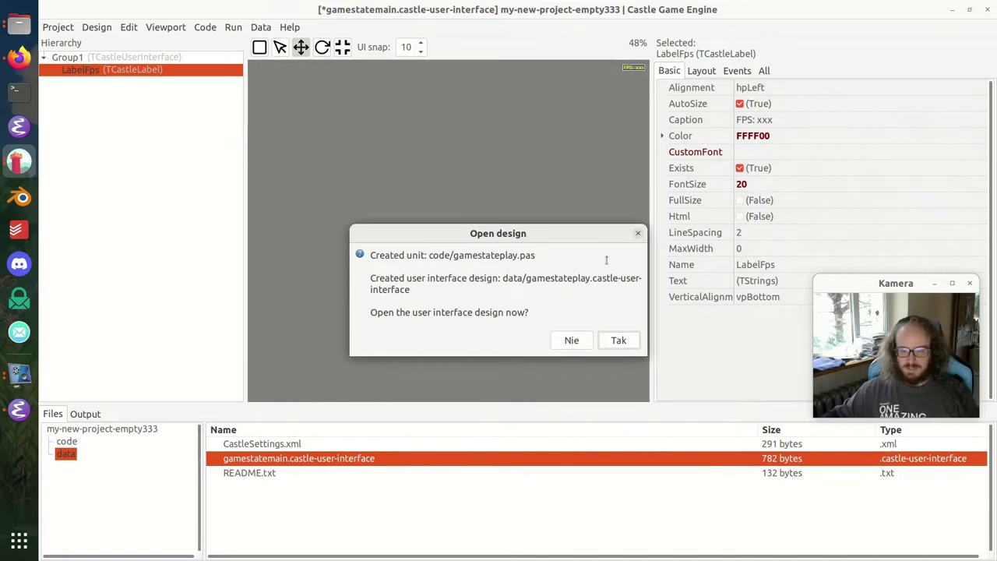
click(621, 336)
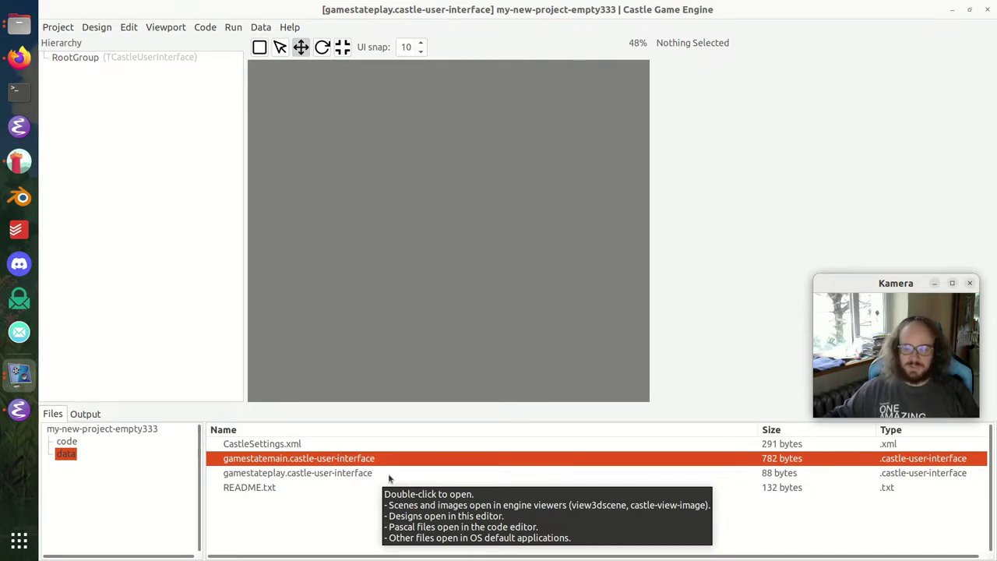
- Reopen the gamestatemain.castle-user-interface design and add a Button (TCastleButton) to Group1
click(345, 474)
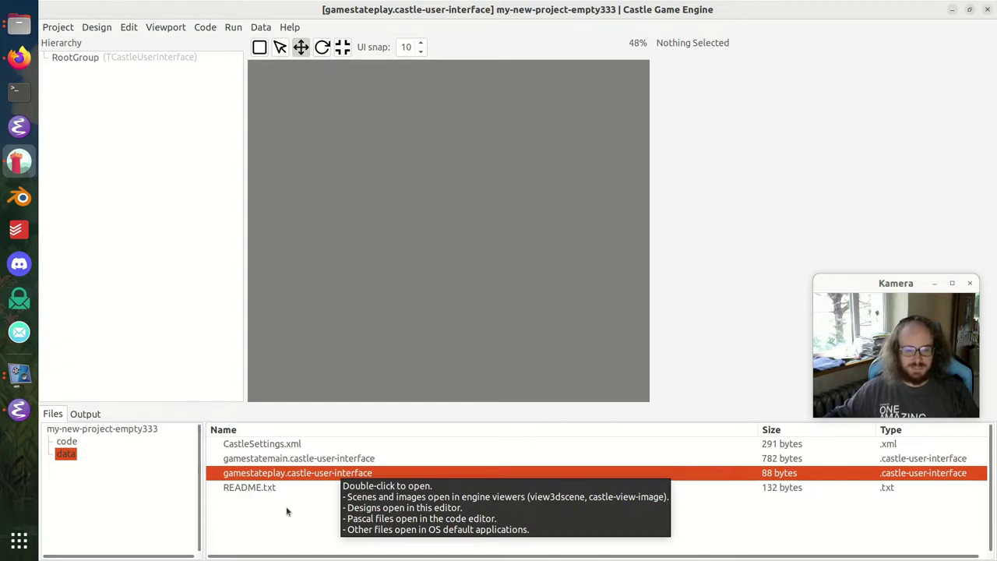
double_click(309, 458)
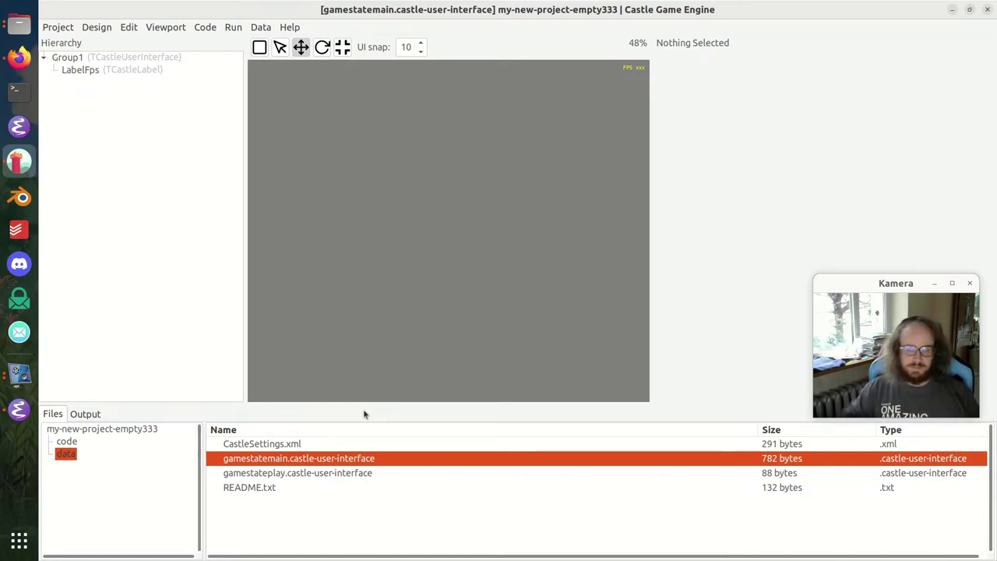
click(140, 59)
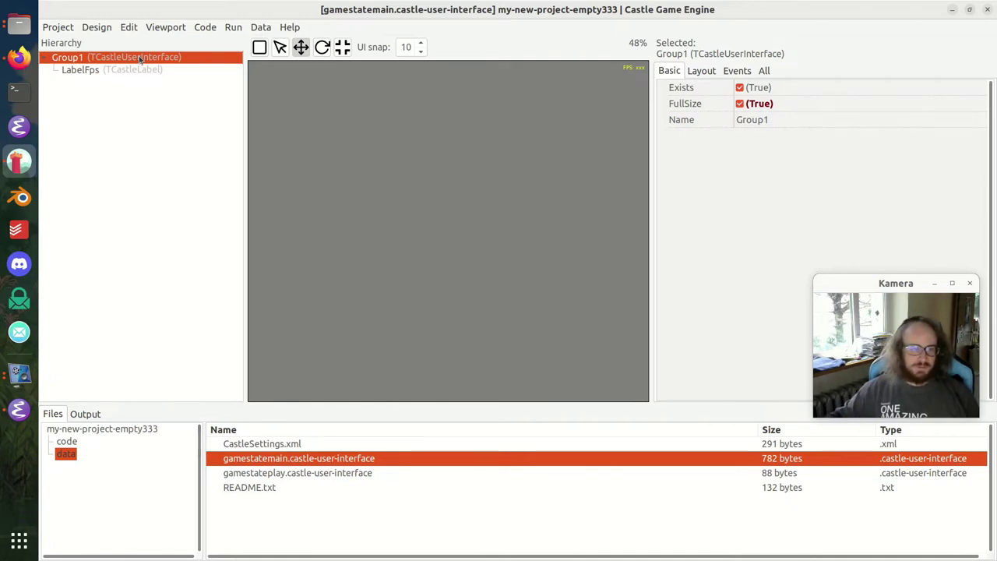
right_click(140, 60)
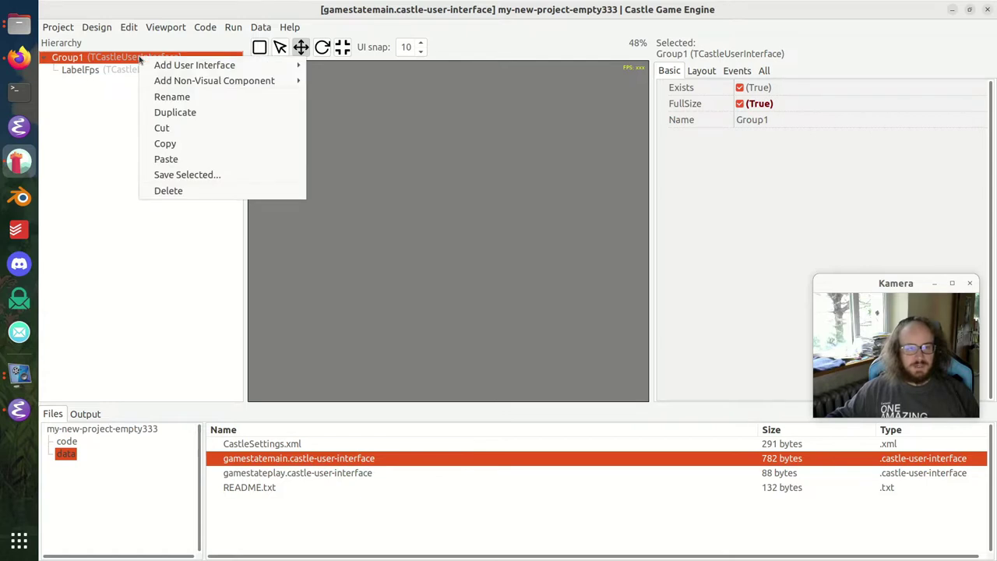
mouse_move(176, 67)
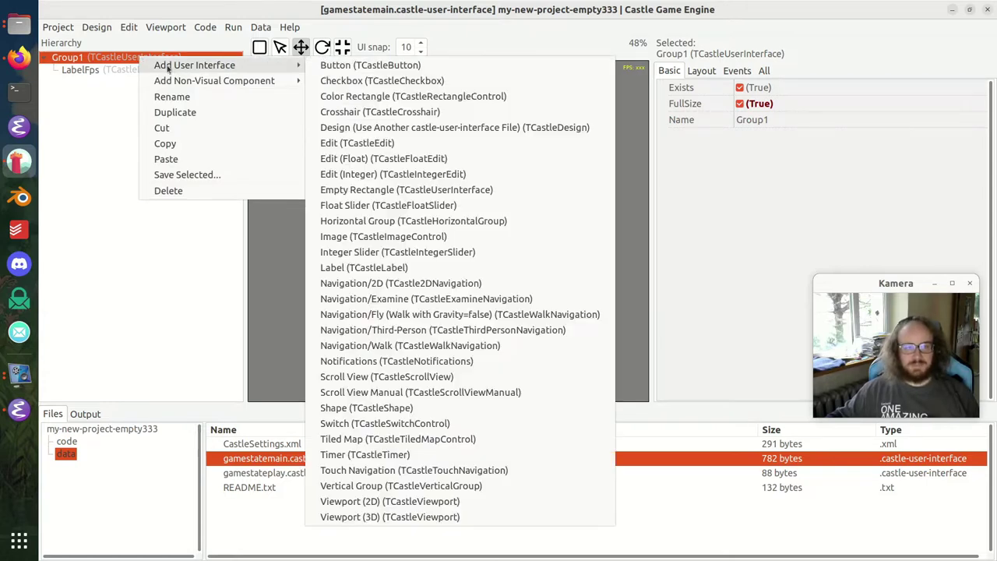
click(348, 66)
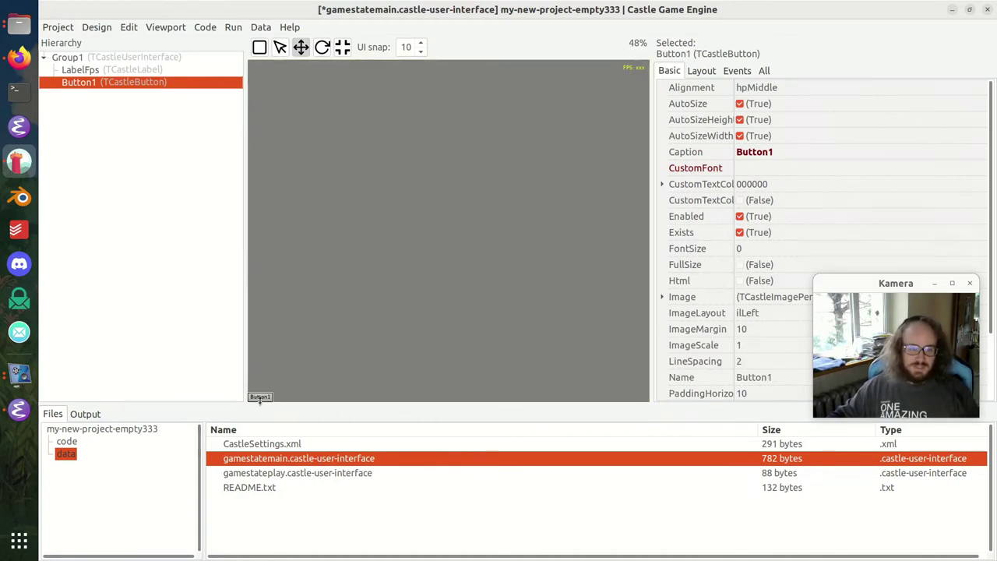
- Move the new button towards the middle of the design, turn off its AutoSize and enlarge it
drag(259, 397, 360, 266)
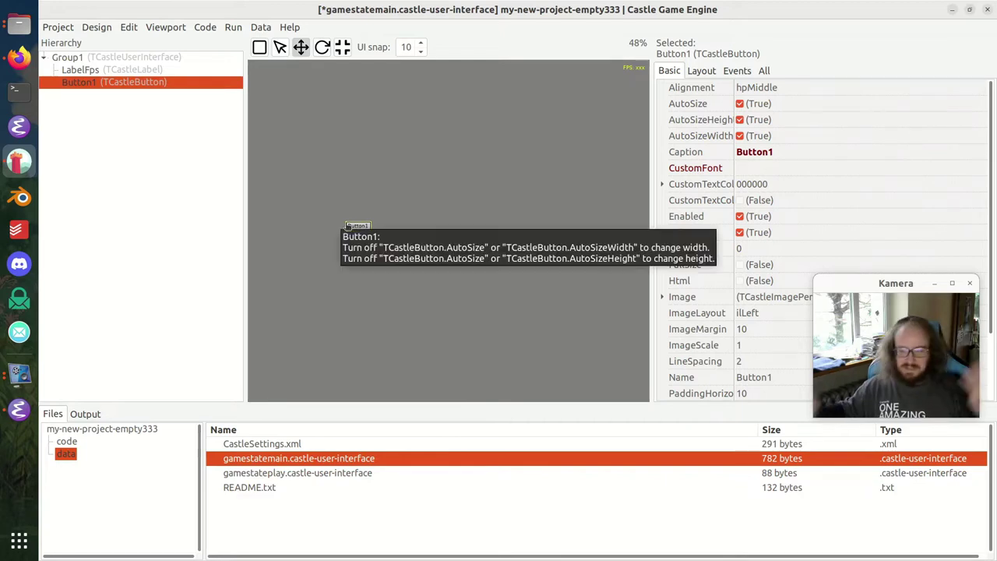
click(739, 103)
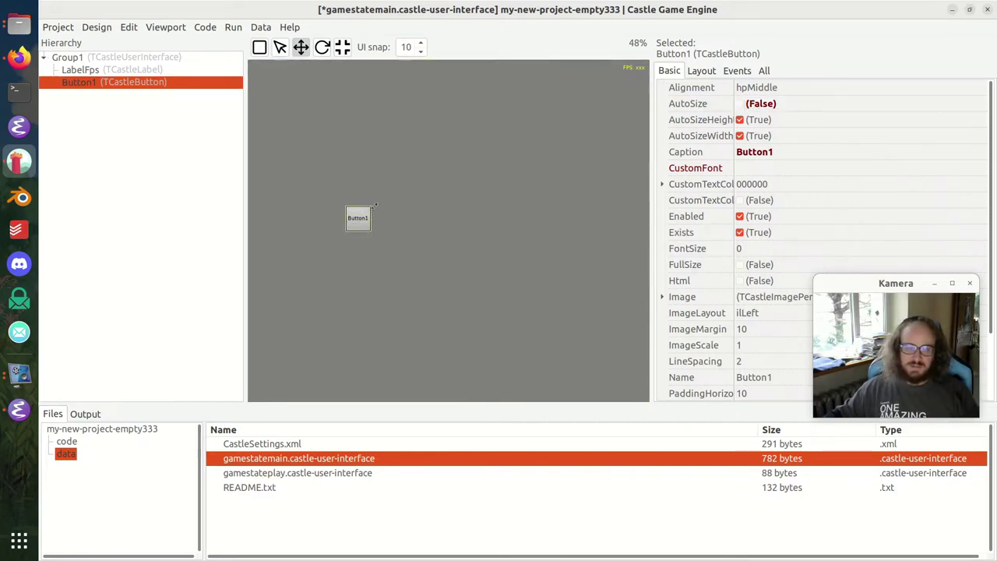
drag(375, 206, 389, 199)
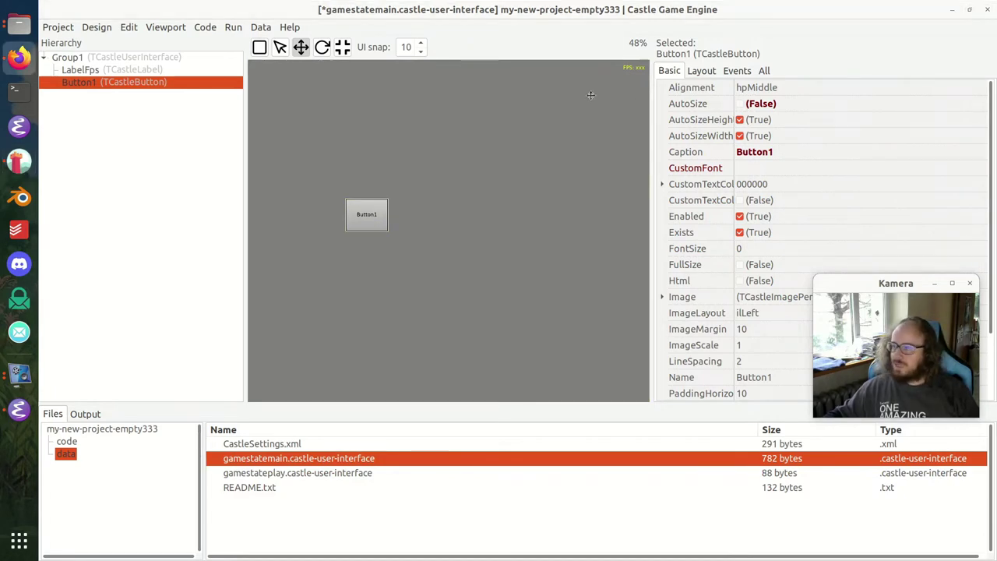
- Switch to Firefox and look through the Markeus B UI buttons preview images on OpenGameArt
drag(591, 97, 647, 62)
click(352, 64)
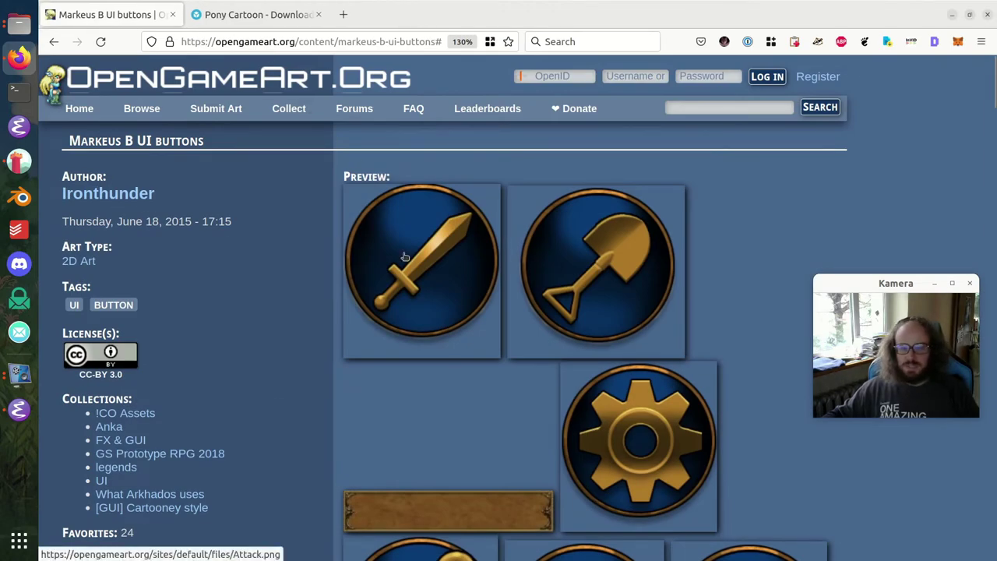
scroll(701, 390, down, 1)
scroll(592, 389, down, 4)
scroll(592, 413, up, 5)
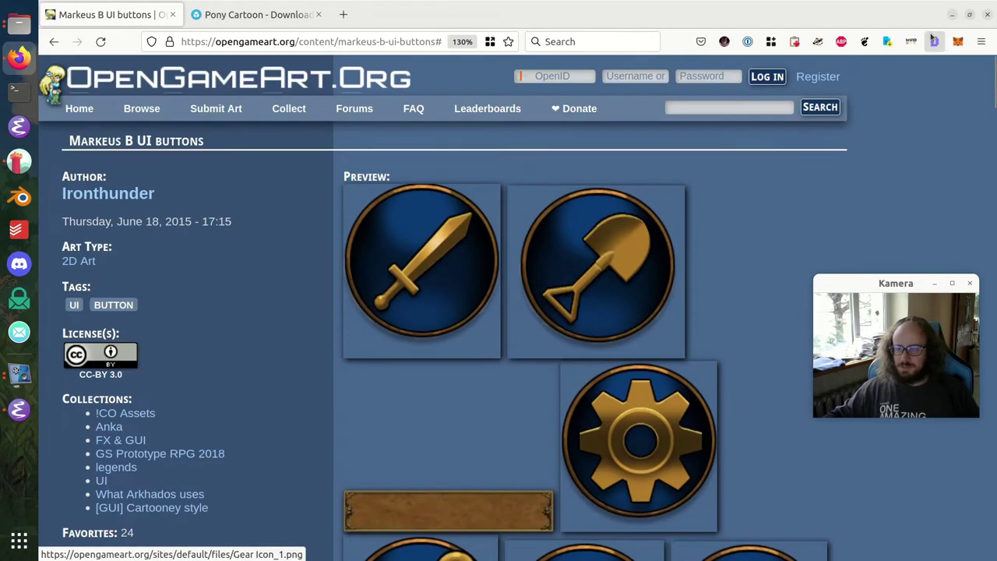
drag(649, 16, 996, 39)
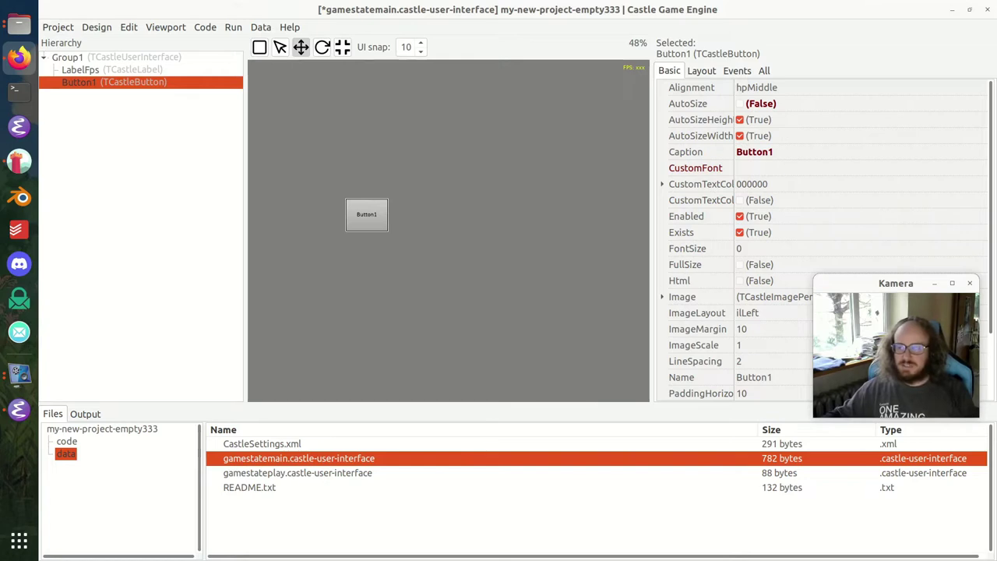
- Open the project's data folder in the file manager, copy Dig_0.png and Turn Icon_0.png into it and preview both images
key(alt+Tab)
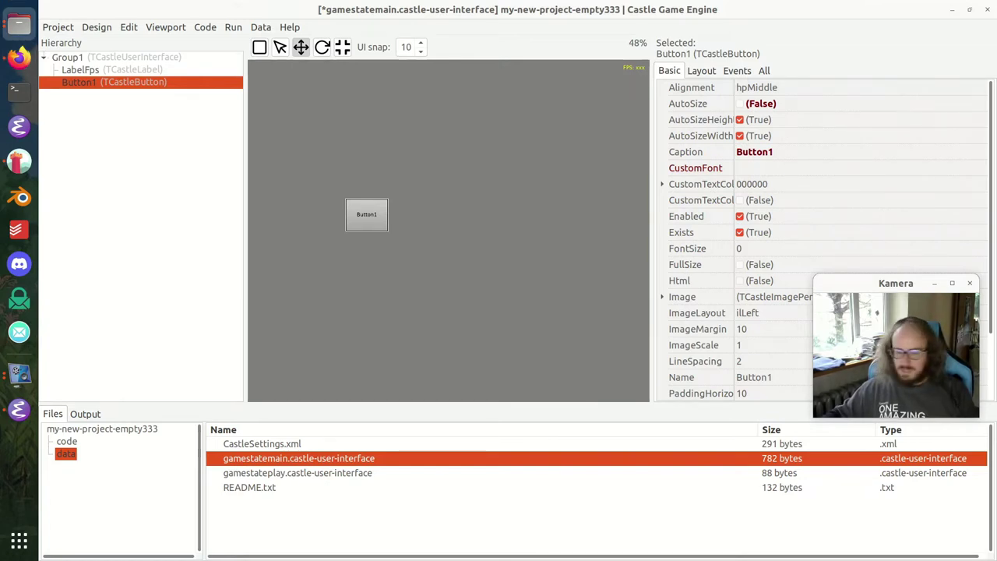
right_click(428, 457)
click(519, 472)
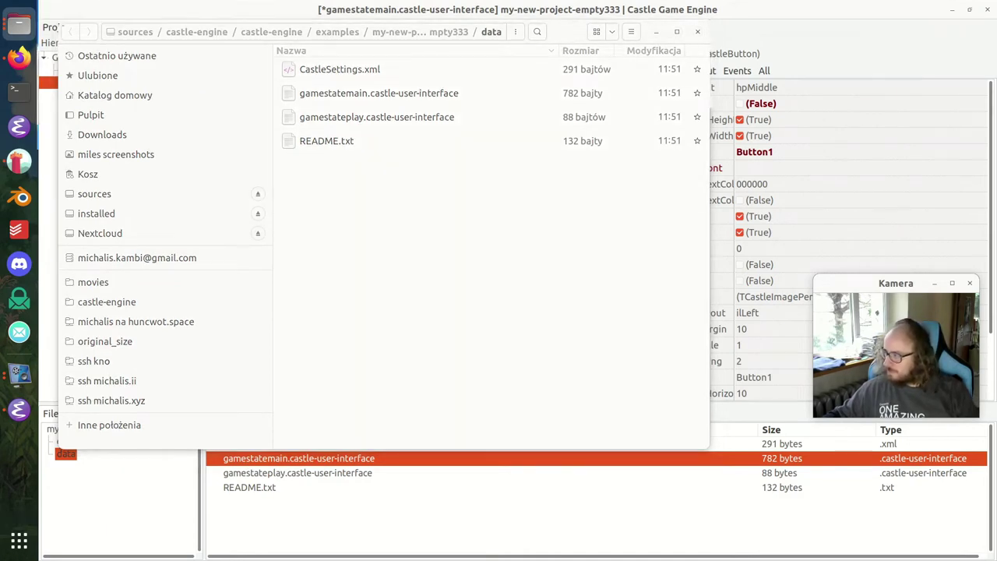
drag(681, 285, 505, 291)
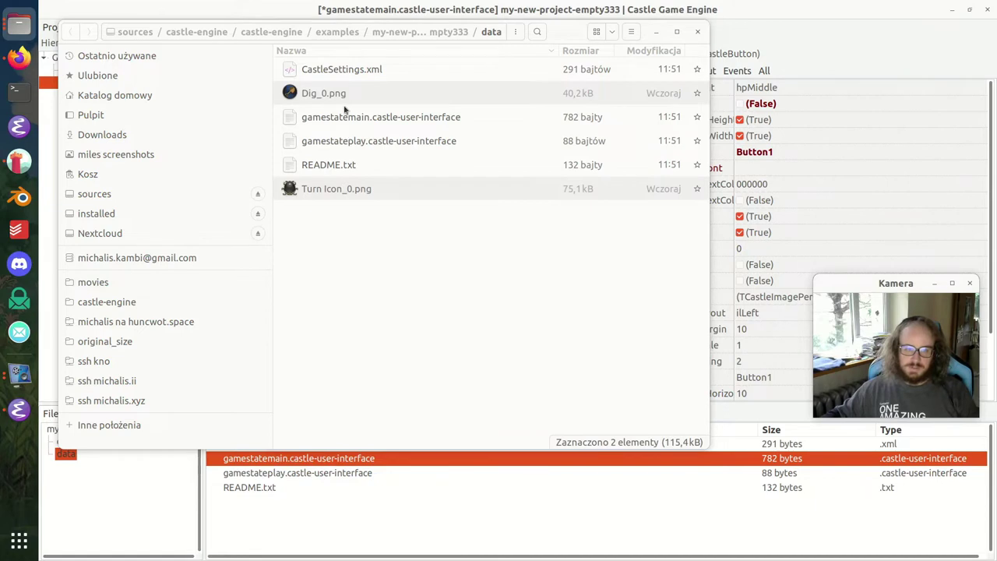
double_click(347, 93)
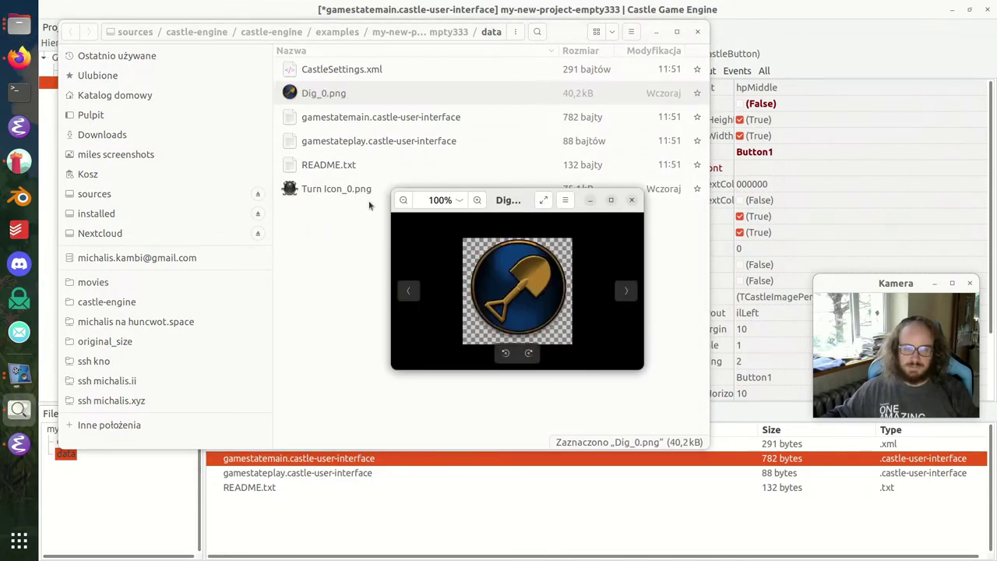
double_click(358, 190)
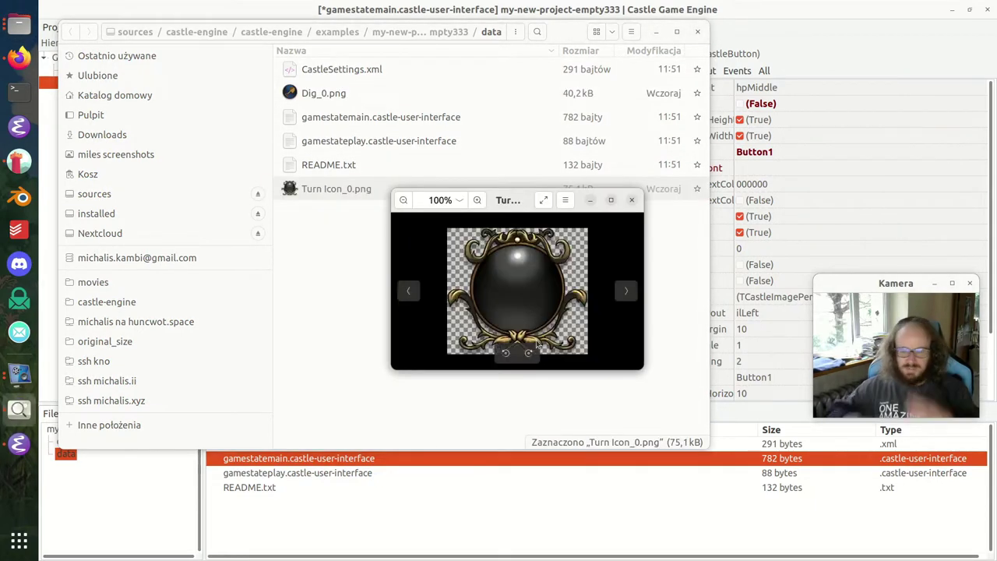
key(Escape)
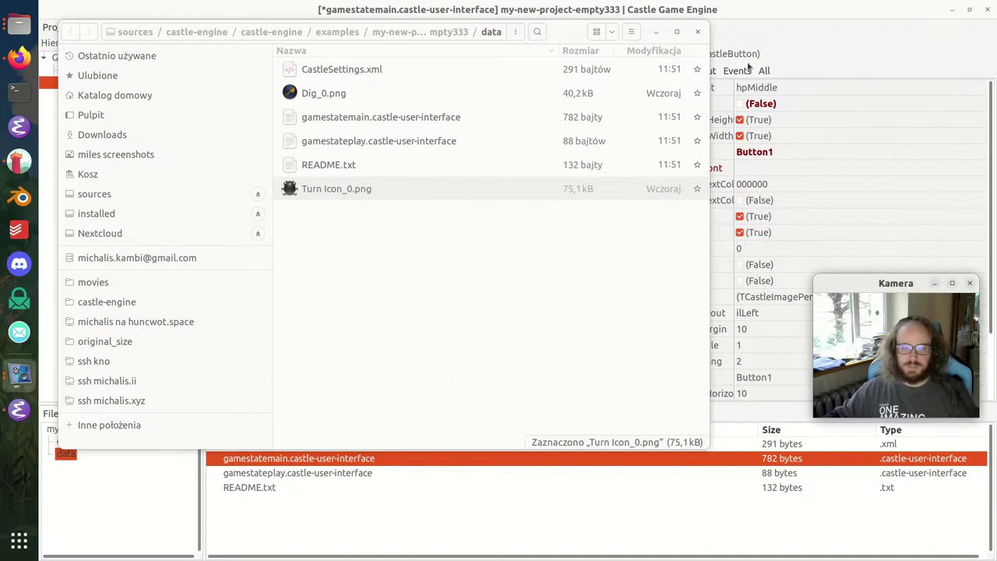
click(812, 22)
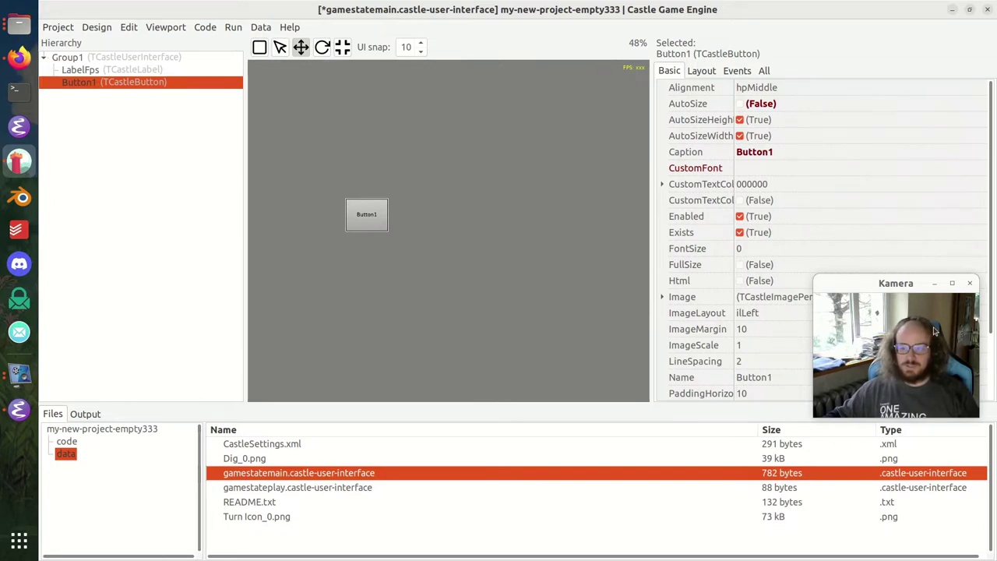
- Show all properties of Button1 and enable CustomBackground
drag(733, 87, 795, 87)
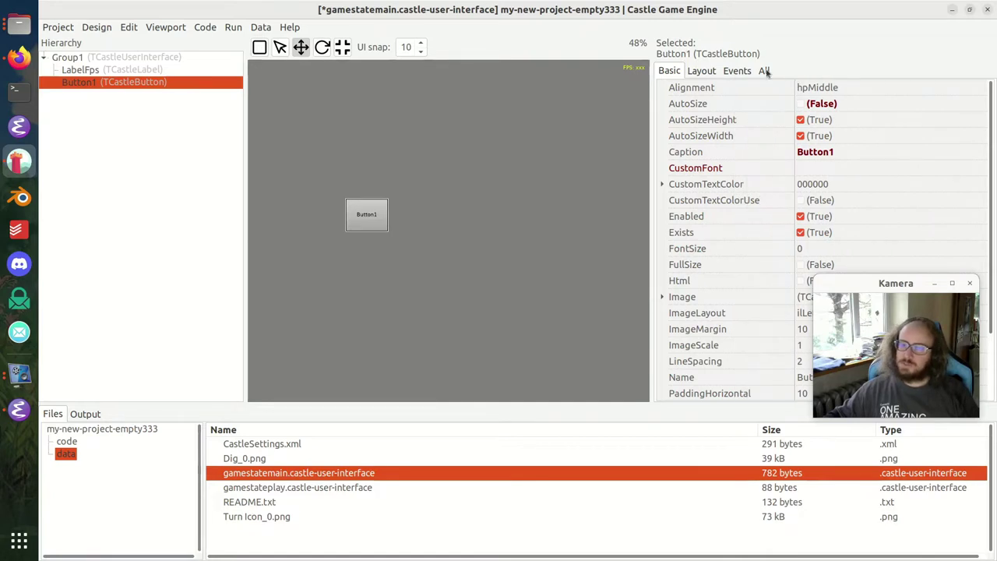
click(764, 71)
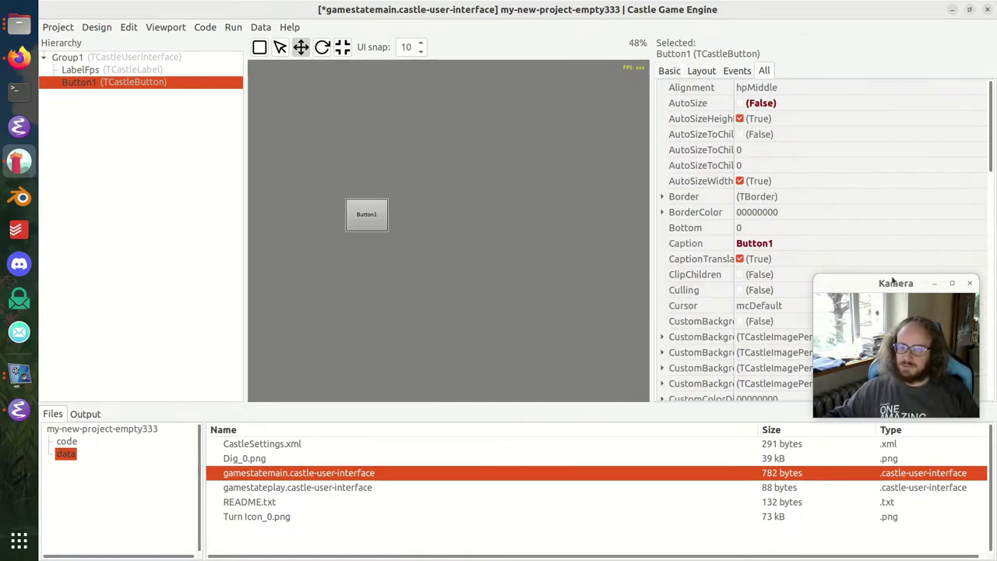
drag(892, 331, 153, 445)
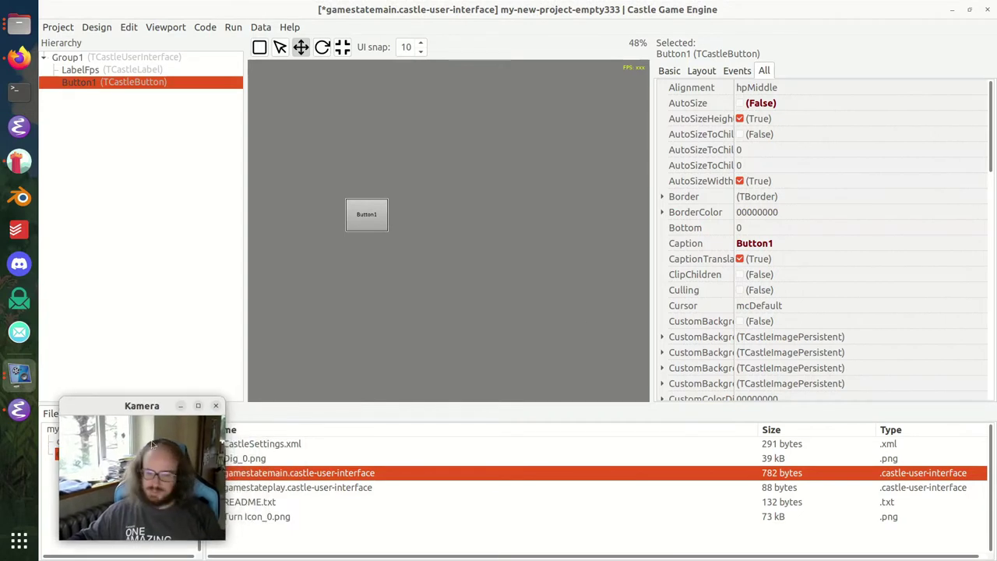
click(739, 321)
drag(734, 319, 807, 319)
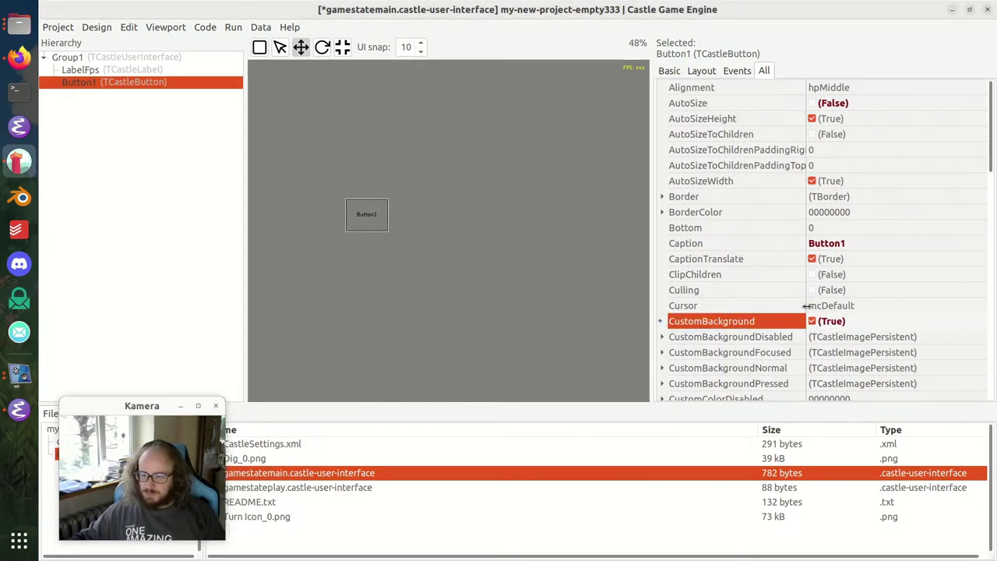
scroll(752, 348, down, 1)
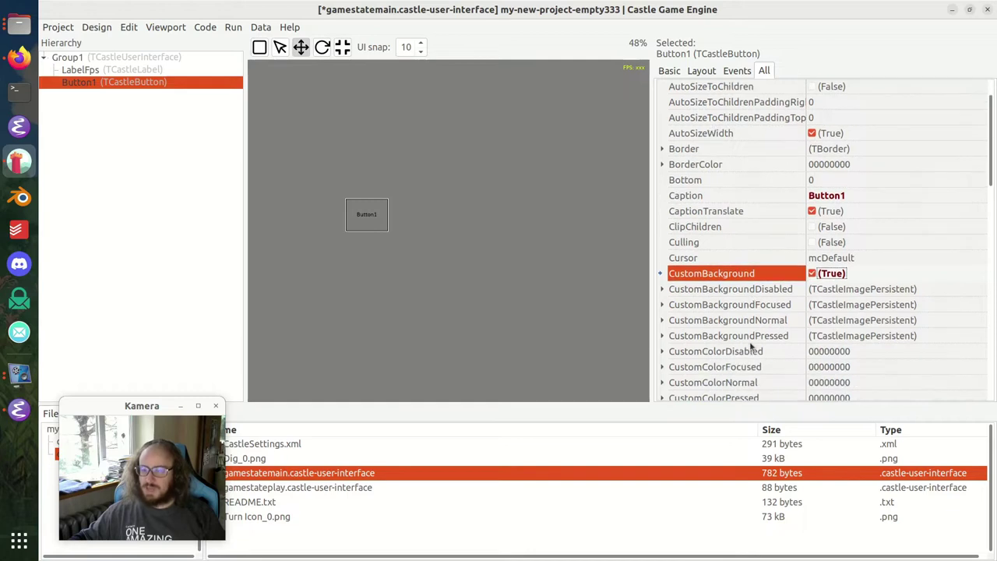
click(662, 289)
click(662, 297)
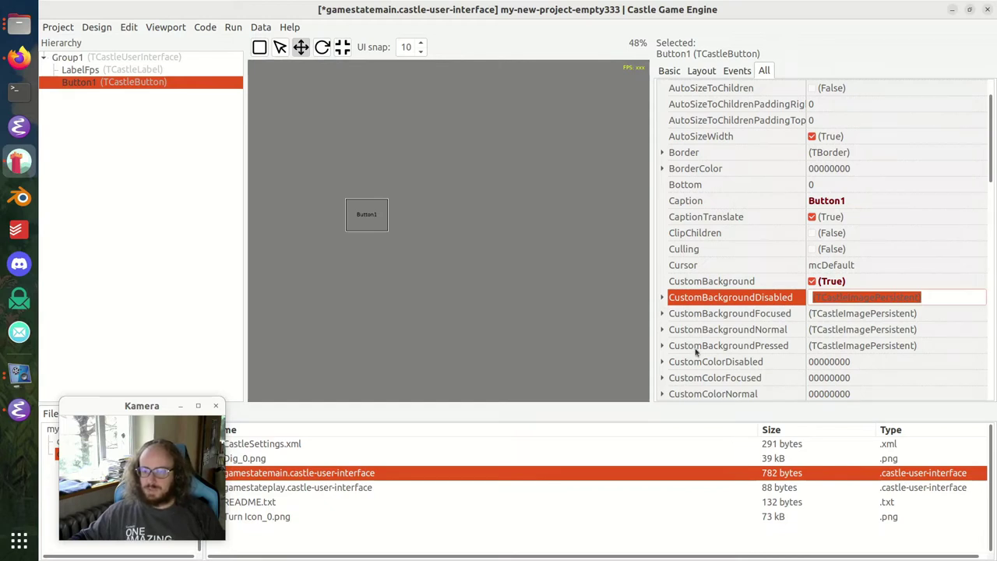
- Set the URL of Button1's CustomBackgroundDisabled image to Dig_0.png from the project's data folder
click(663, 297)
scroll(810, 310, down, 3)
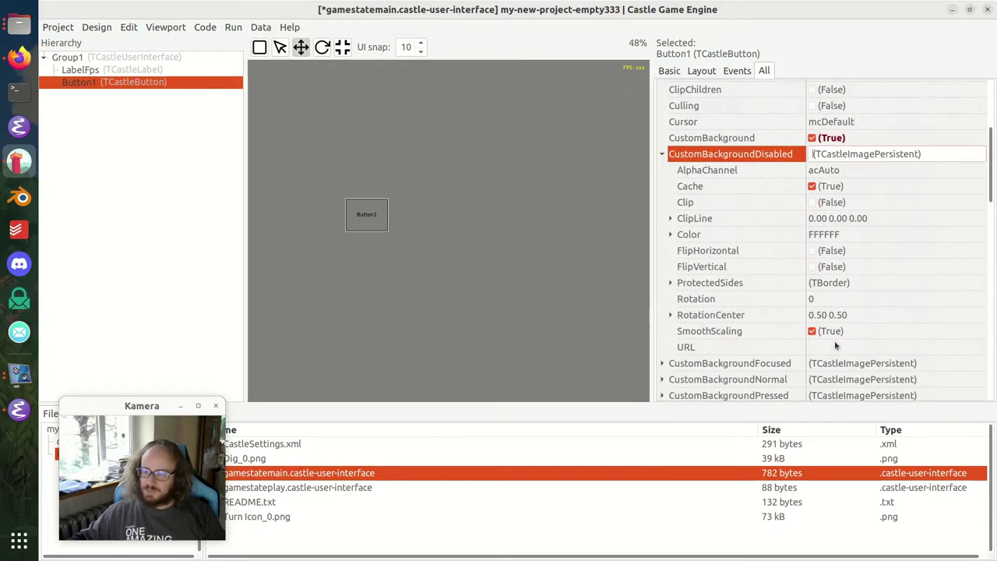
click(870, 348)
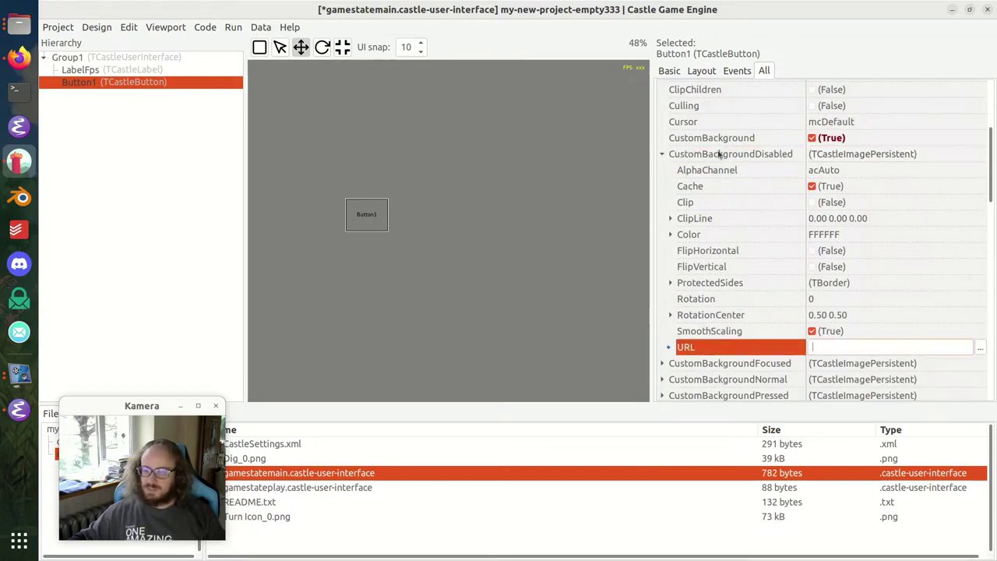
click(981, 350)
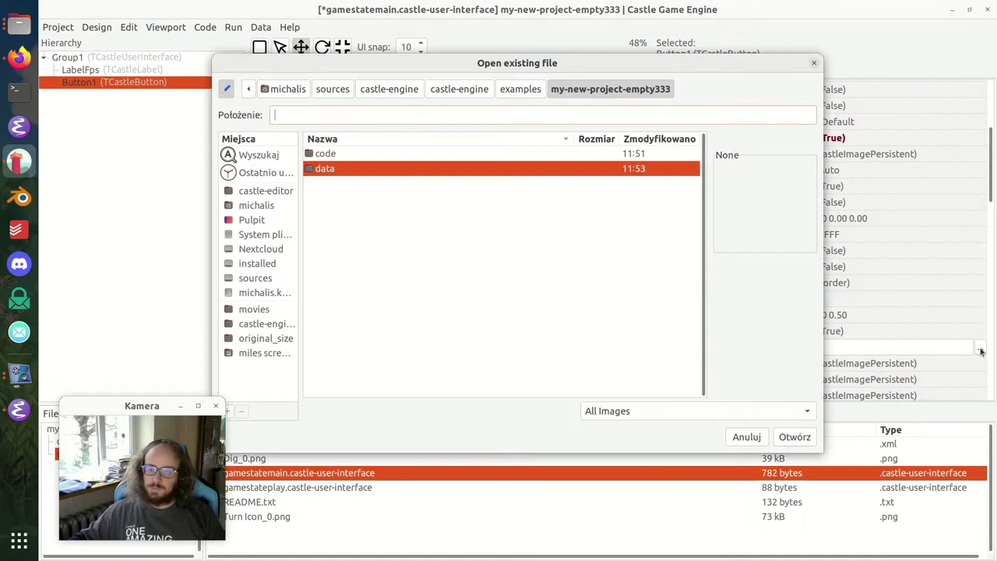
double_click(381, 175)
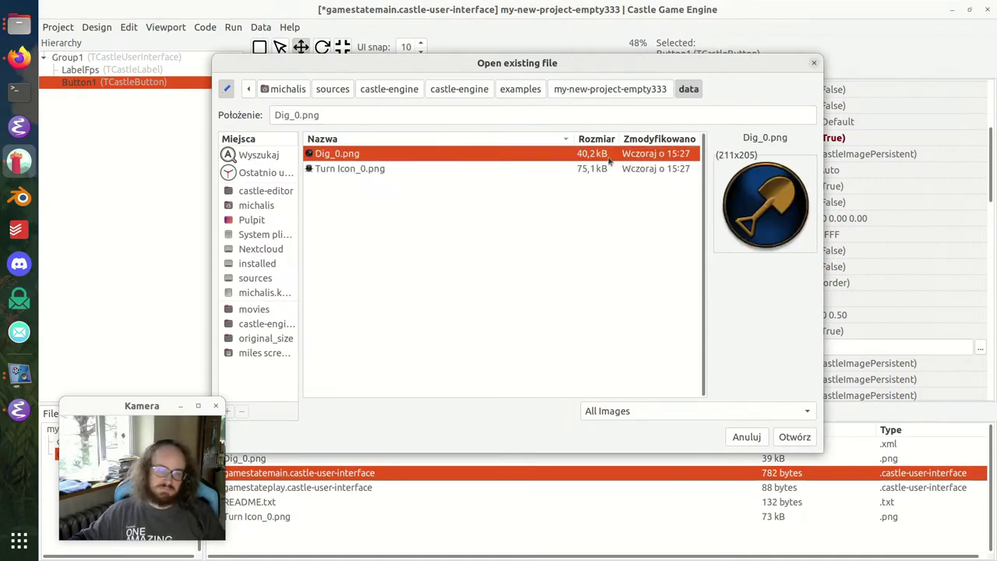
click(793, 436)
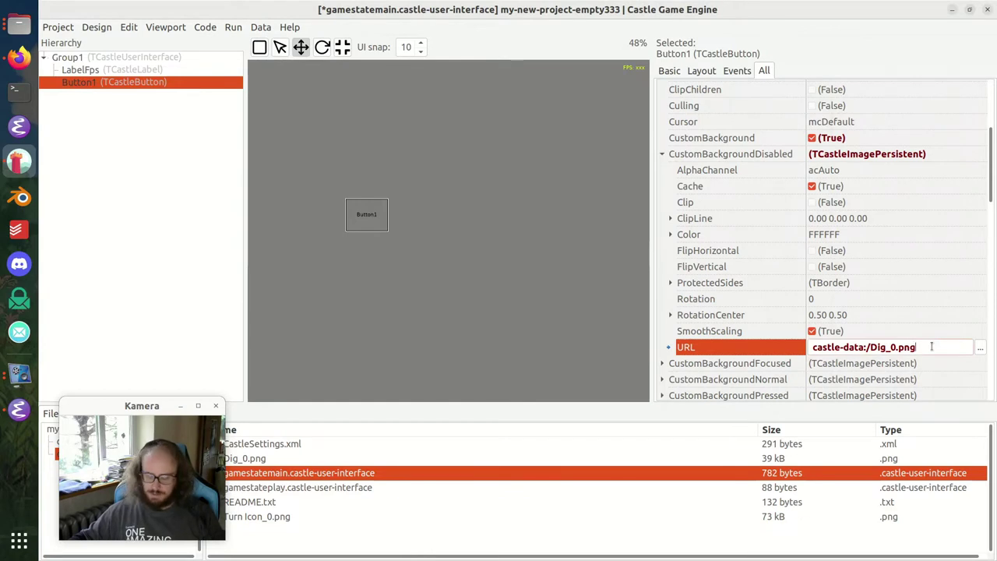
- Copy the castle-data:/Dig_0.png URL and use it as the CustomBackgroundFocused image URL
triple_click(935, 347)
key(ctrl+c)
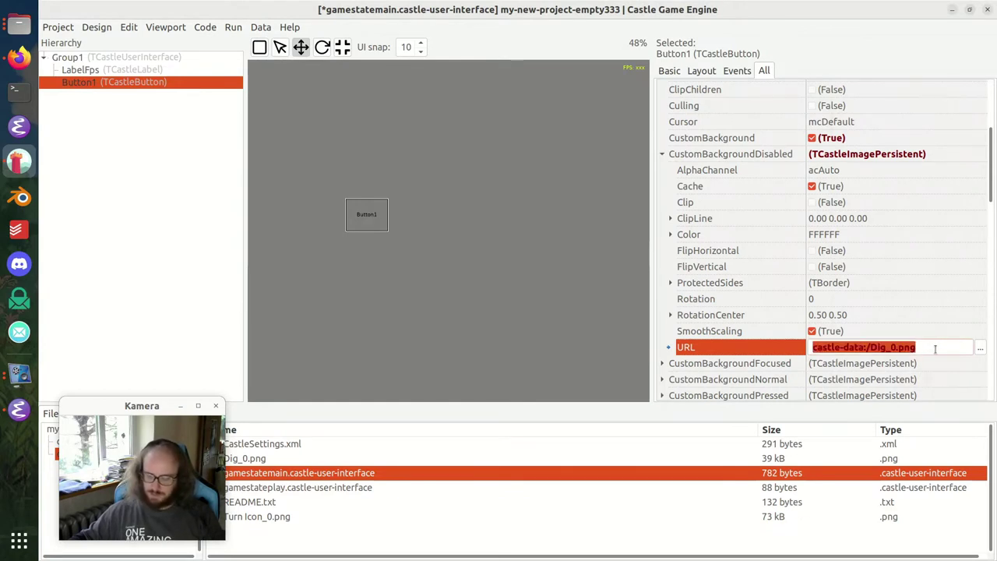
click(661, 363)
scroll(759, 330, down, 2)
scroll(844, 362, down, 1)
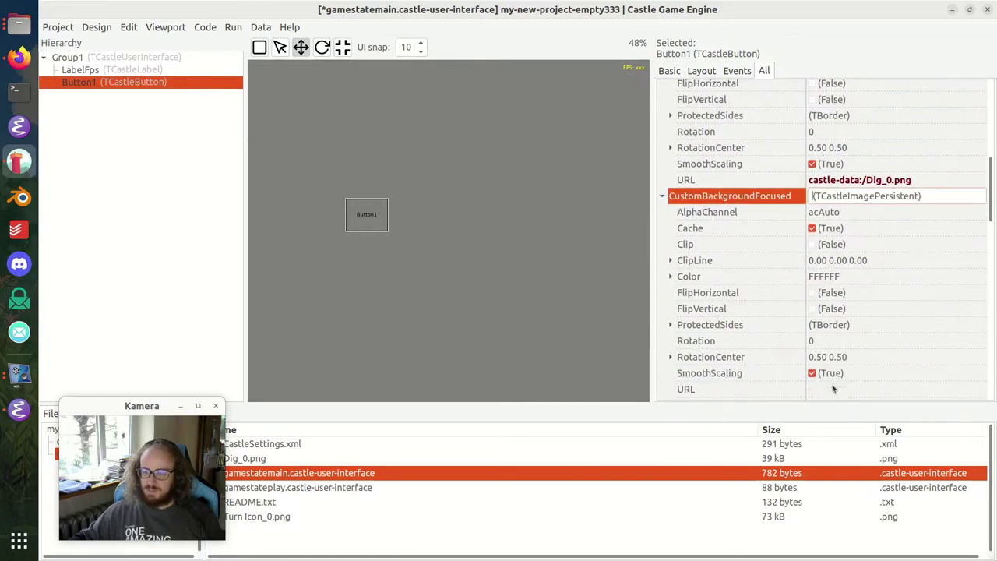
click(832, 389)
key(ctrl+v)
key(Return)
key(ctrl+c)
- Set the CustomBackgroundNormal image URL to the copied castle-data:/Dig_0.png
scroll(834, 378, down, 3)
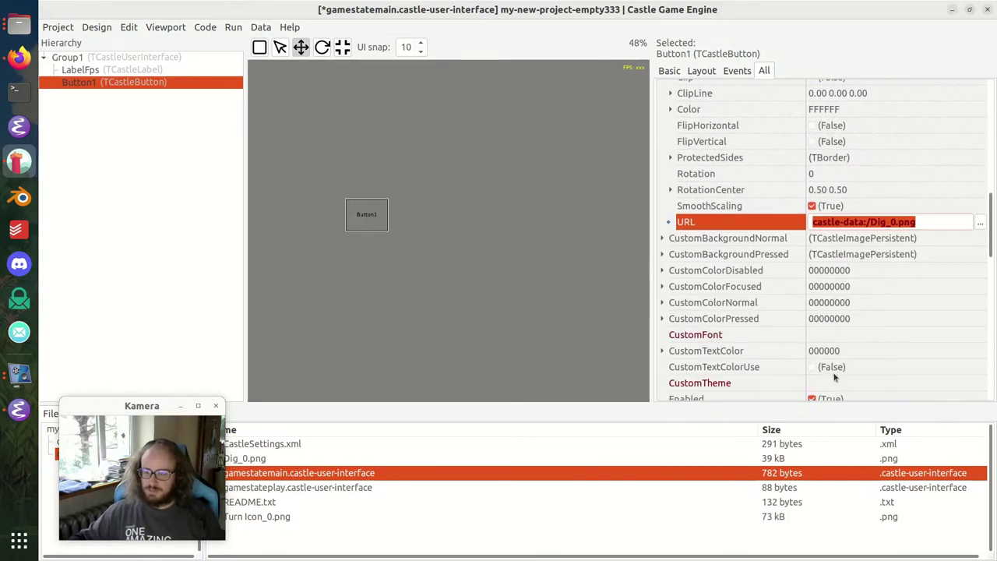
click(662, 238)
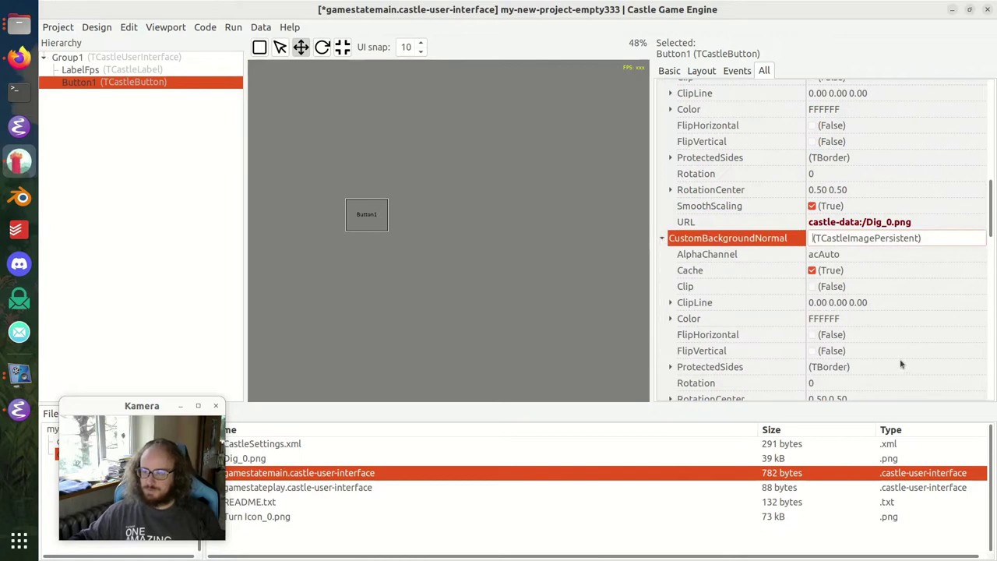
scroll(847, 325, down, 2)
click(848, 311)
key(ctrl+v)
key(Return)
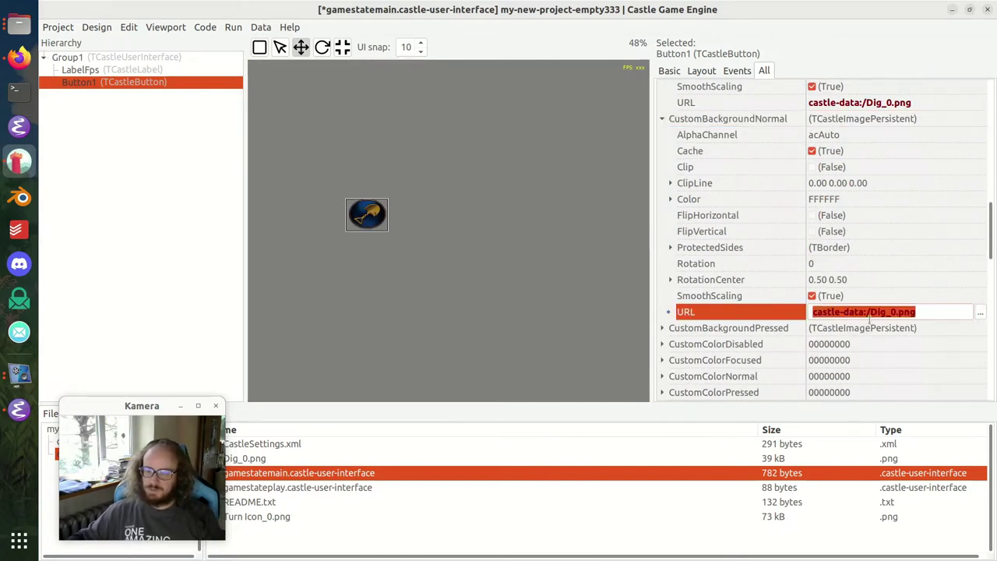
- Set the CustomBackgroundPressed image URL to the copied castle-data:/Dig_0.png
scroll(661, 208, down, 3)
click(667, 208)
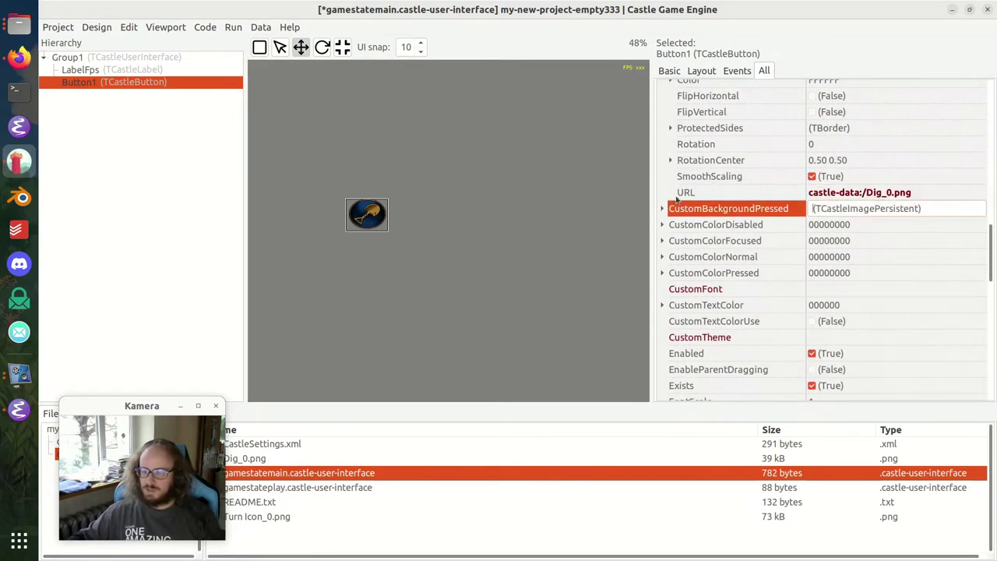
click(661, 209)
scroll(874, 374, down, 2)
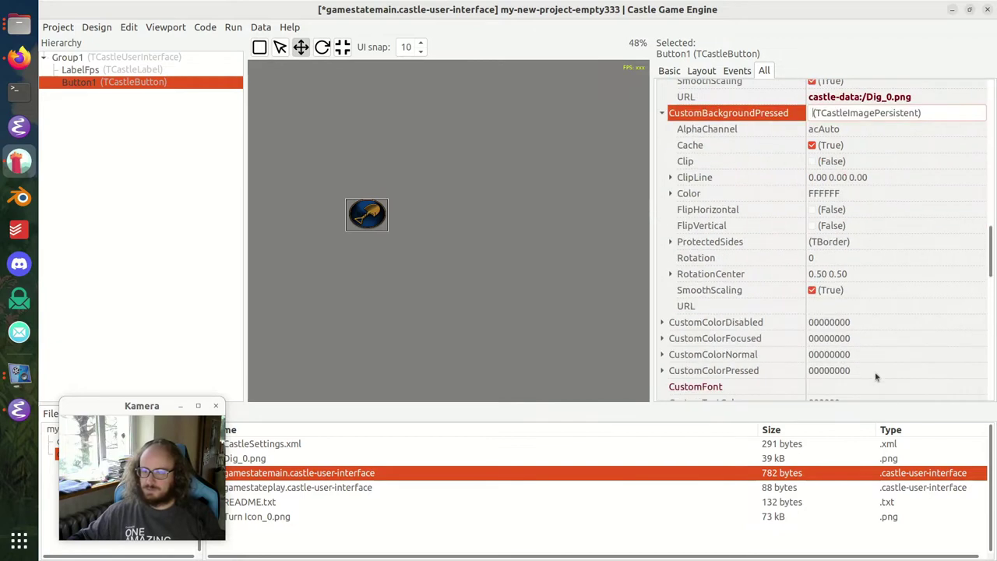
click(851, 306)
key(ctrl+v)
key(Return)
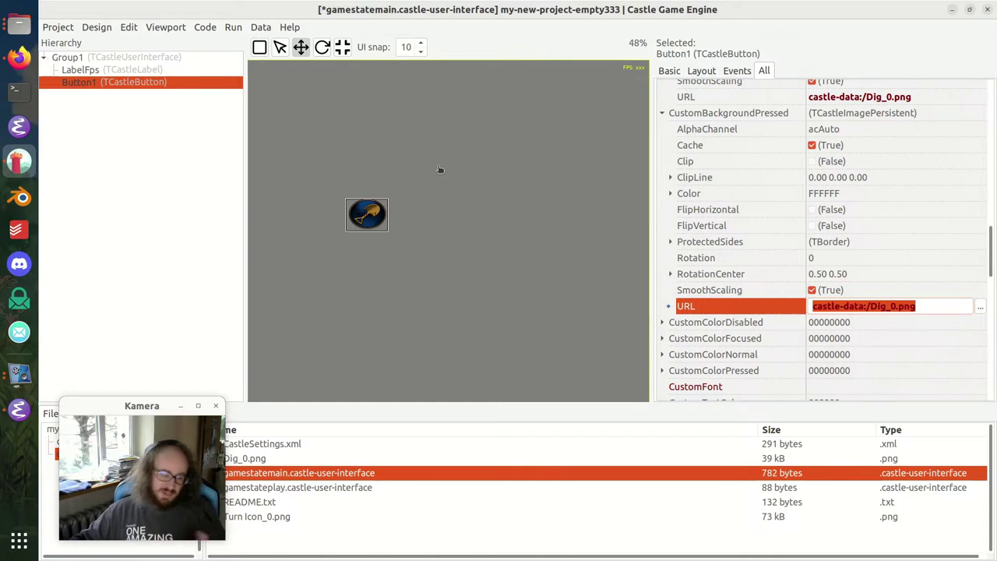
- Choose a new tint Color for Button1's CustomBackgroundPressed image
scroll(754, 321, up, 3)
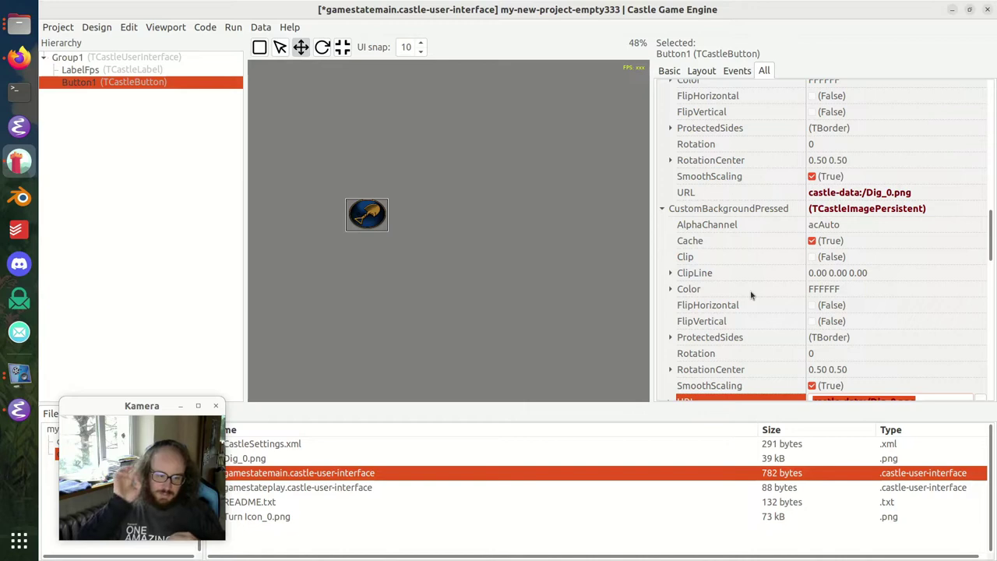
click(751, 293)
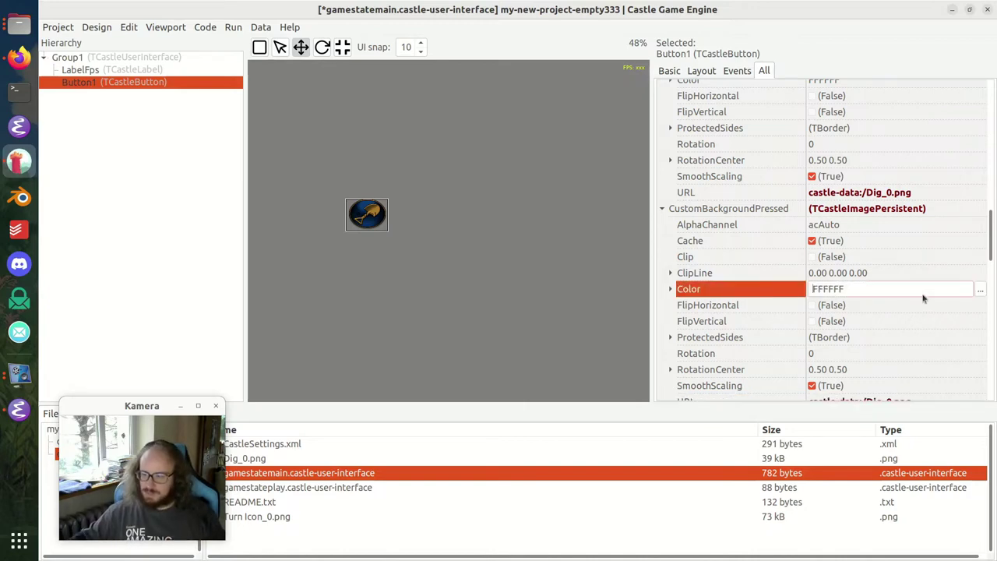
click(744, 210)
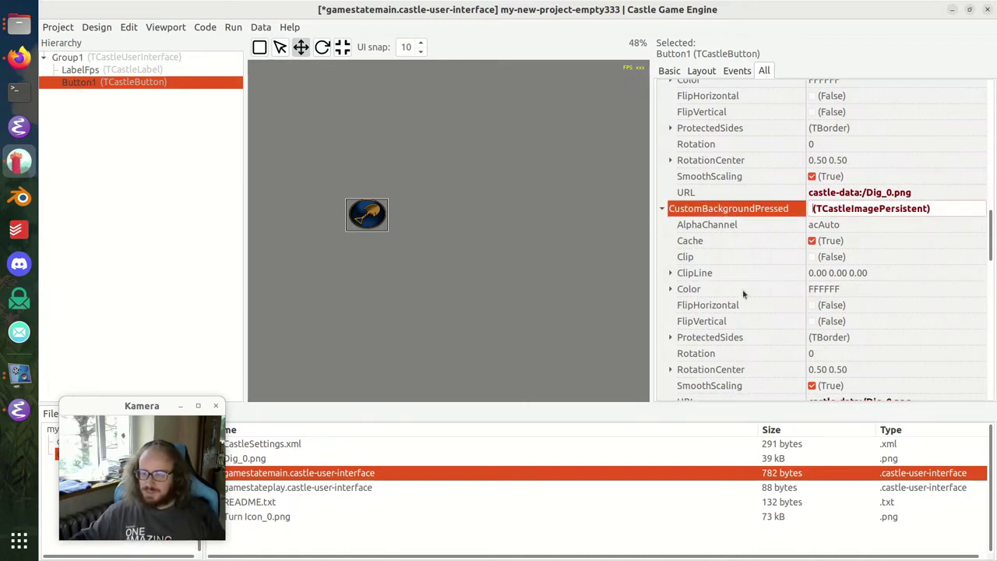
click(773, 295)
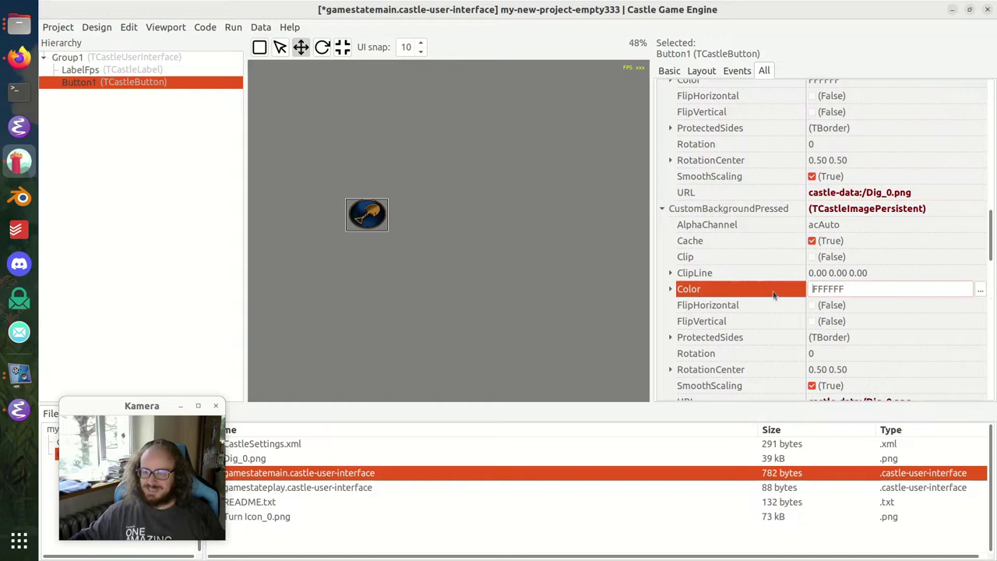
click(980, 289)
mouse_move(393, 285)
mouse_down()
mouse_move(393, 274)
mouse_move(385, 280)
mouse_up()
click(647, 378)
- Set the Color of Button1's CustomBackgroundFocused image to pure blue, 0000FF
scroll(768, 292, up, 4)
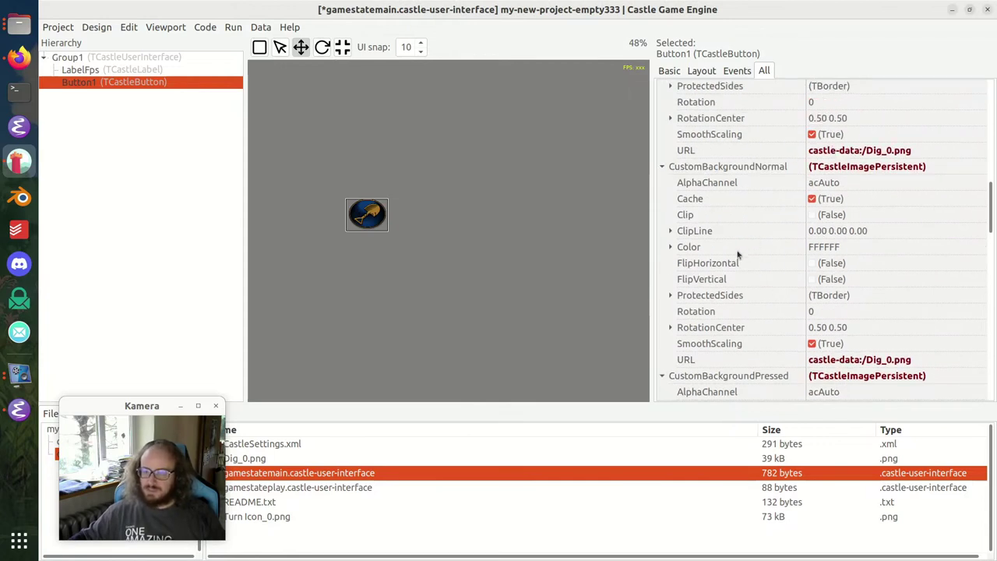
scroll(738, 255, up, 3)
click(913, 157)
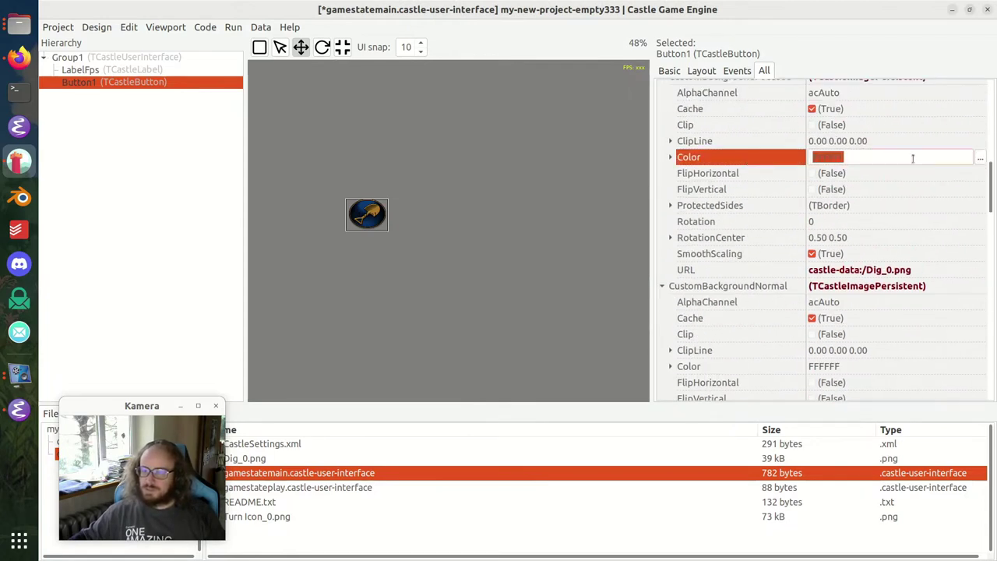
click(980, 159)
click(491, 354)
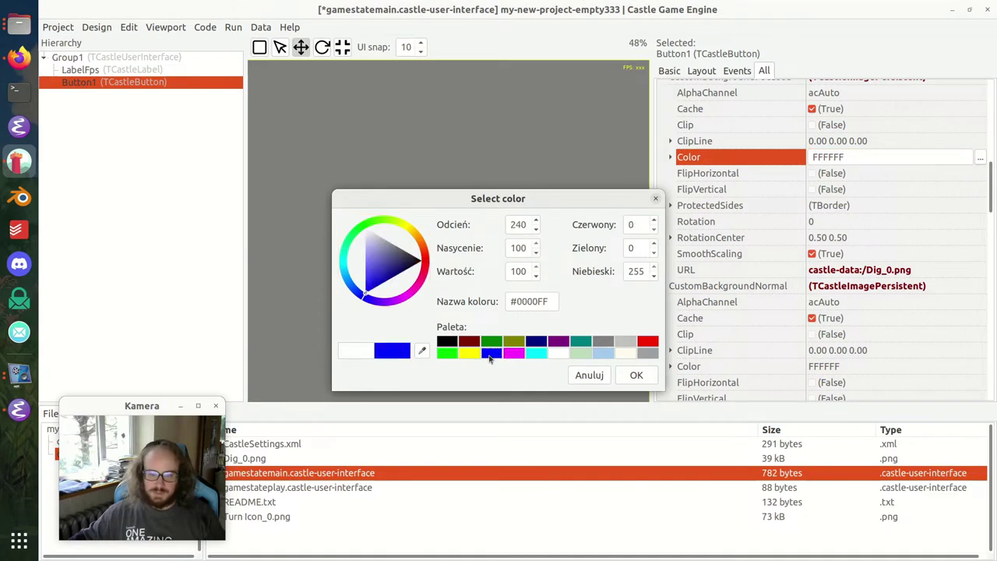
click(636, 374)
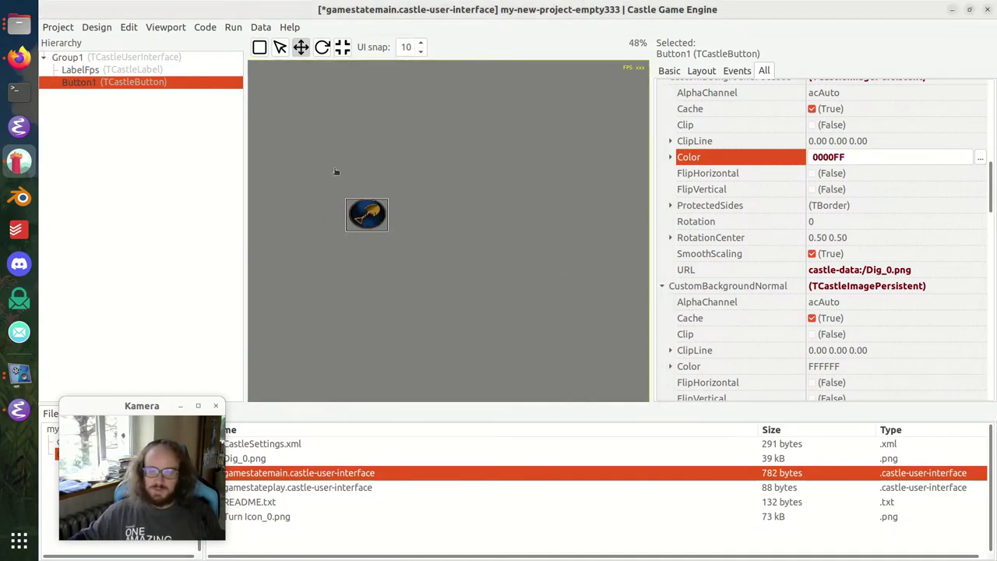
- Enlarge Button1 in the design and set its CustomBackgroundFocused Color to light blue, A1A1FF
drag(387, 203, 442, 134)
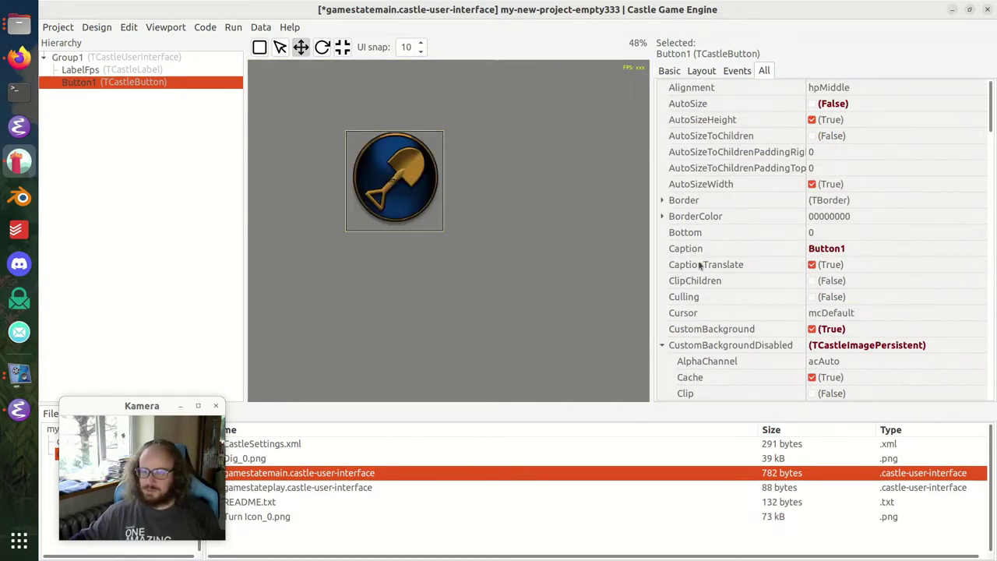
scroll(817, 349, down, 5)
scroll(842, 347, down, 4)
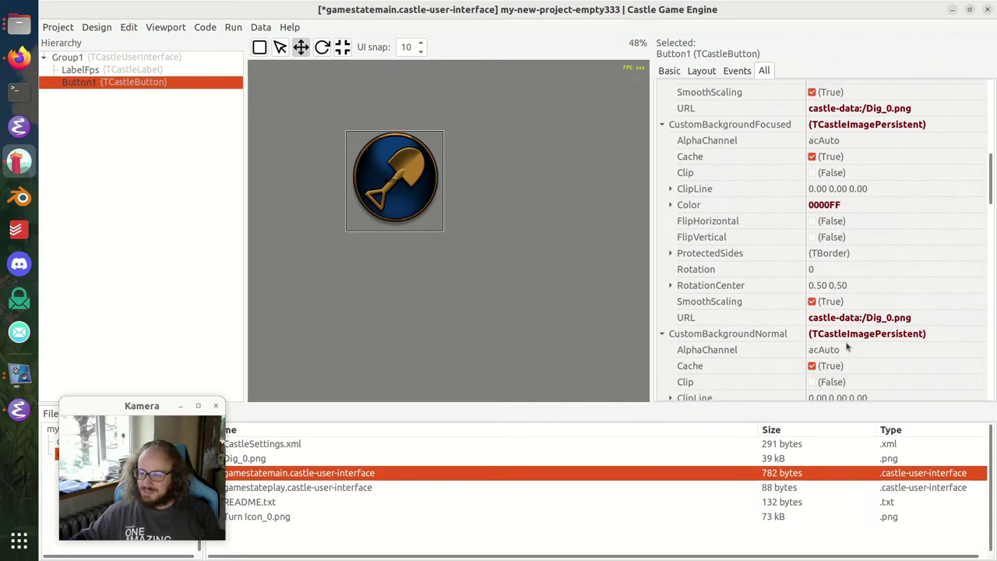
click(947, 205)
click(978, 205)
drag(378, 272, 363, 251)
click(636, 375)
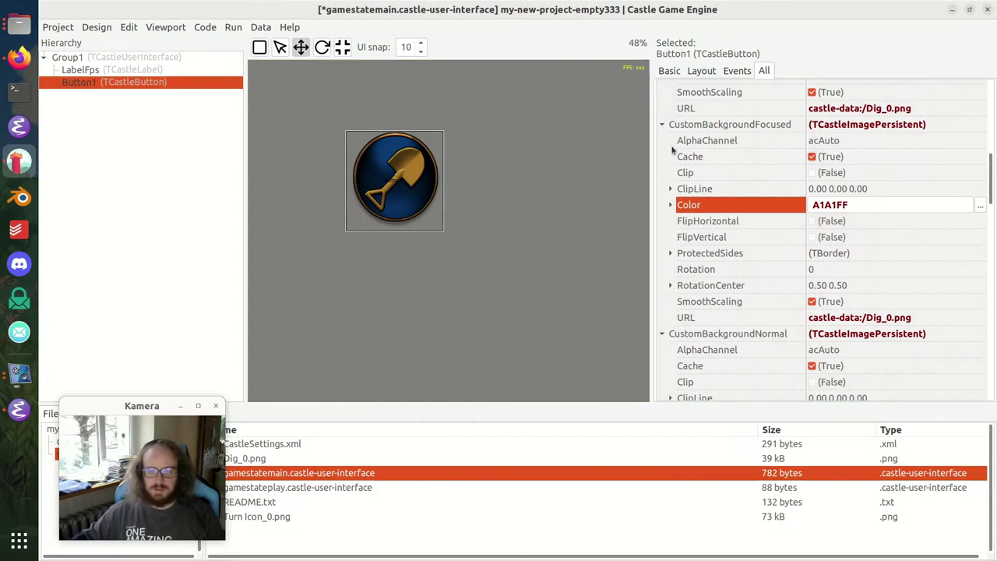
- Test the button's focused and pressed looks in interaction mode and return to the translate and resize mode
click(415, 156)
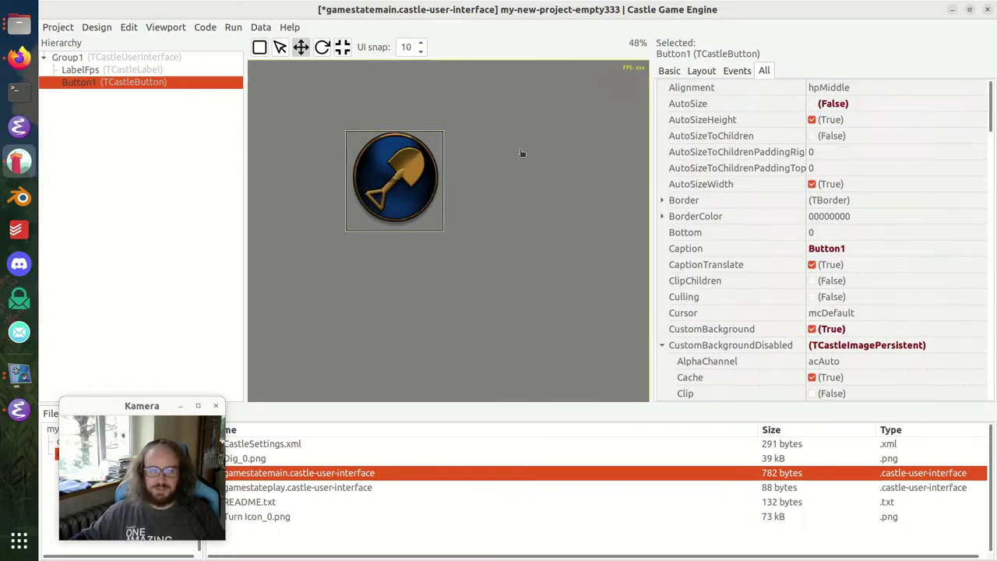
click(259, 48)
click(406, 162)
click(406, 162)
click(407, 162)
click(407, 162)
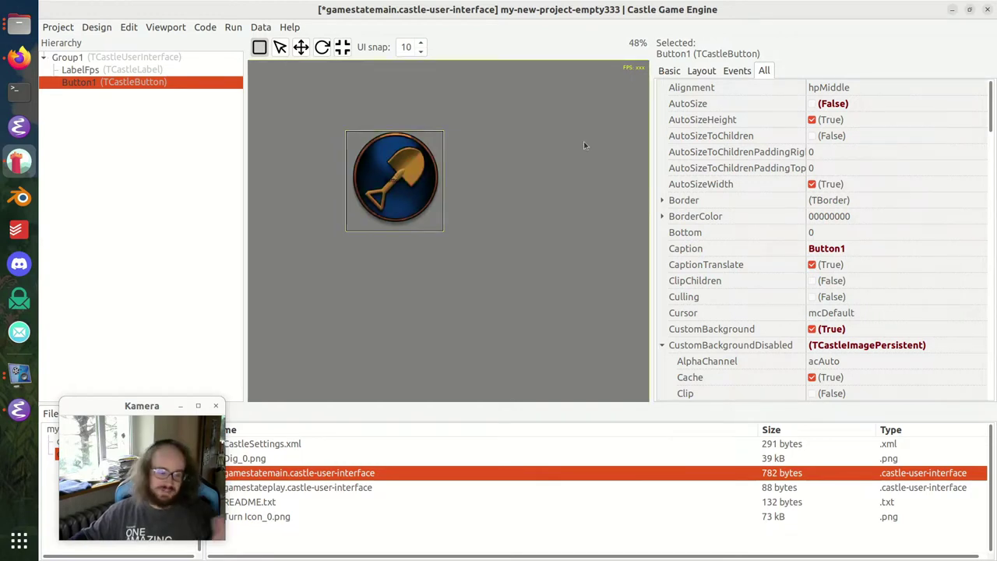
click(300, 48)
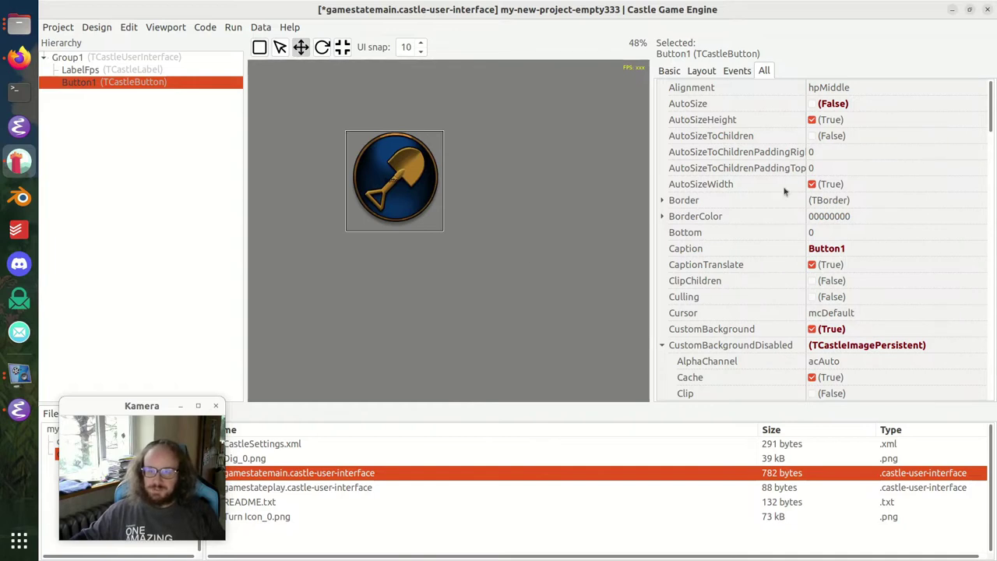
- Enable CustomTextColorUse for Button1 and set its CustomTextColor to yellow, FFFF00
click(663, 70)
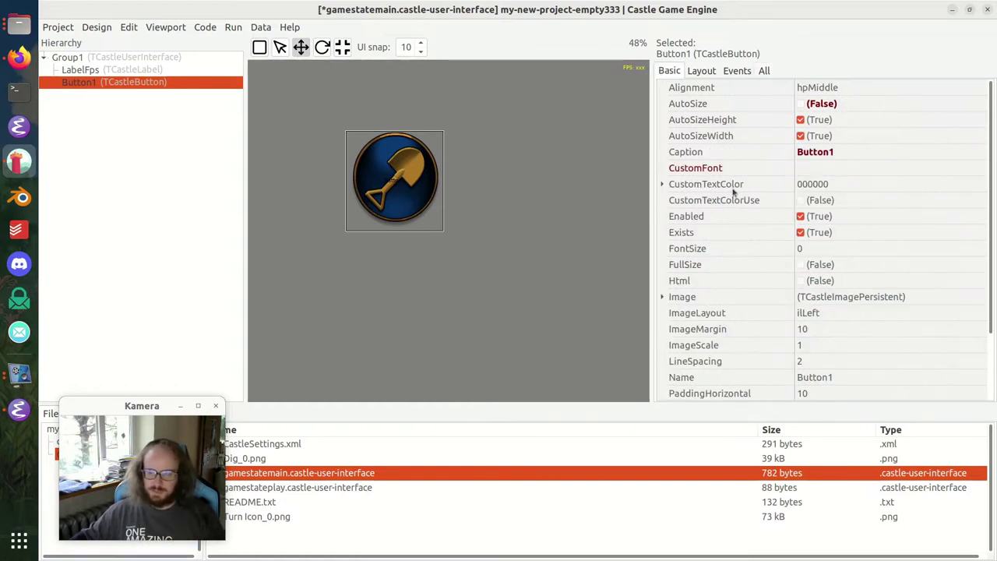
click(800, 200)
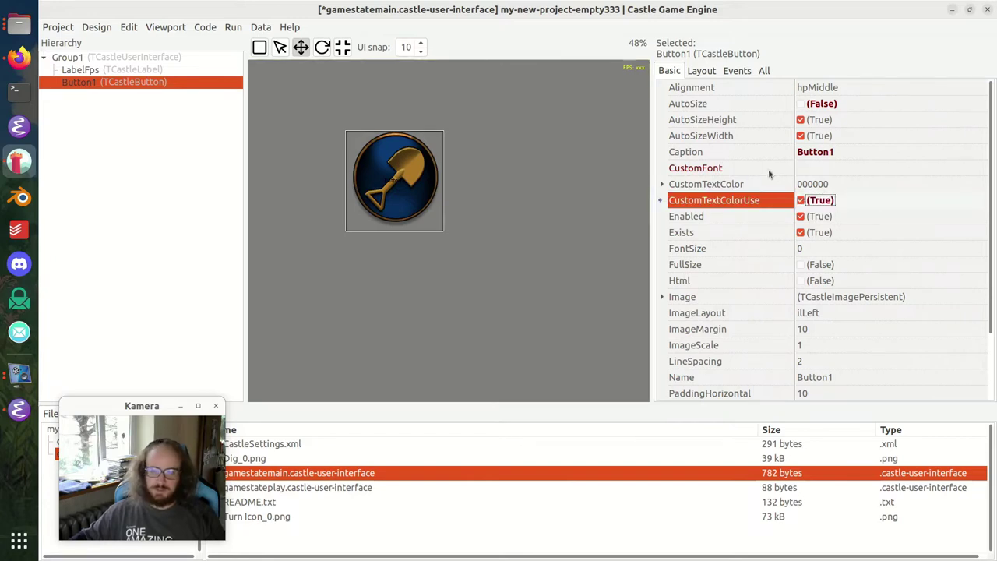
click(862, 185)
click(981, 184)
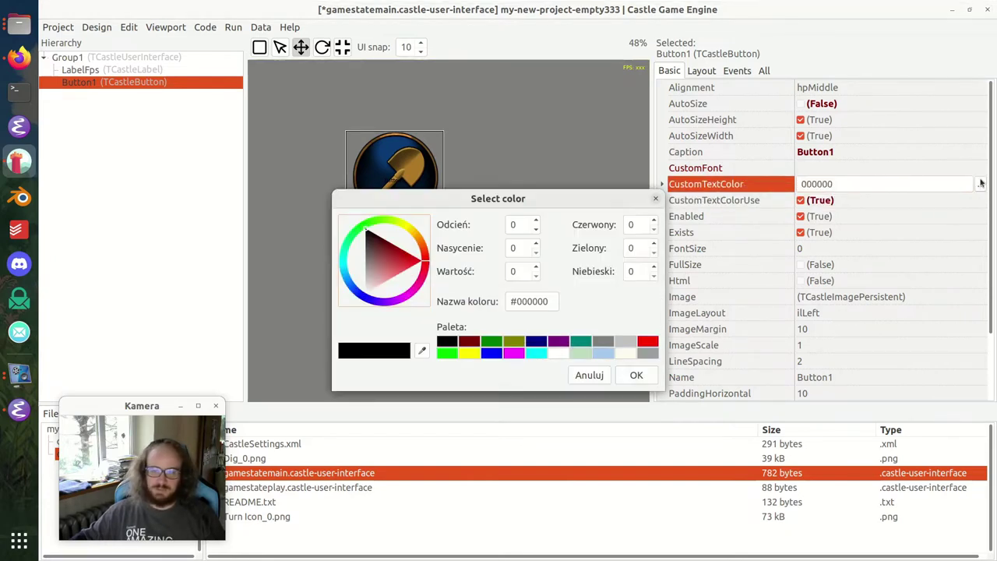
click(469, 352)
click(635, 374)
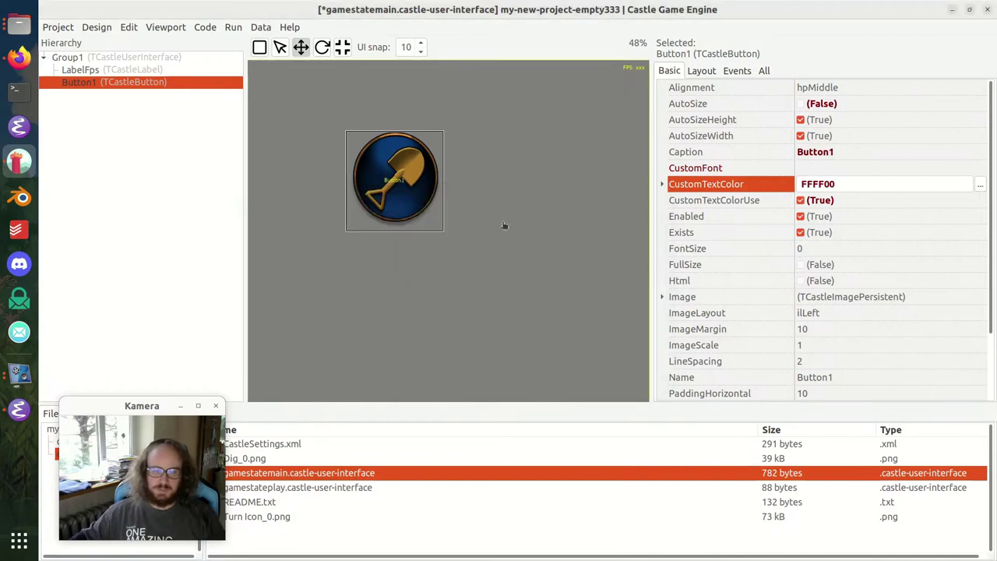
- Set Button1's FontSize to 30
click(845, 248)
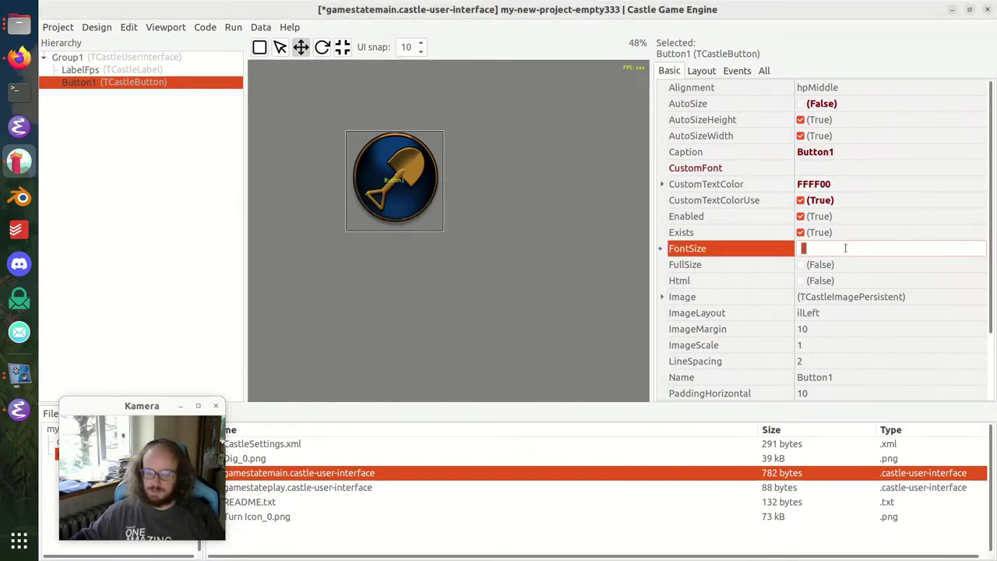
text(30)
key(Return)
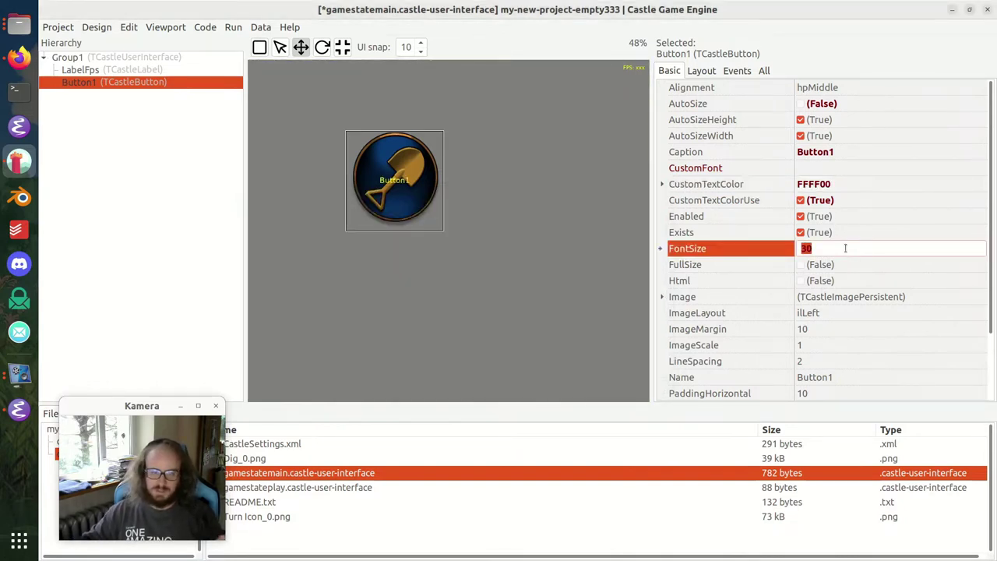
- Add a label (TCastleLabel) as a child of Button1
right_click(85, 82)
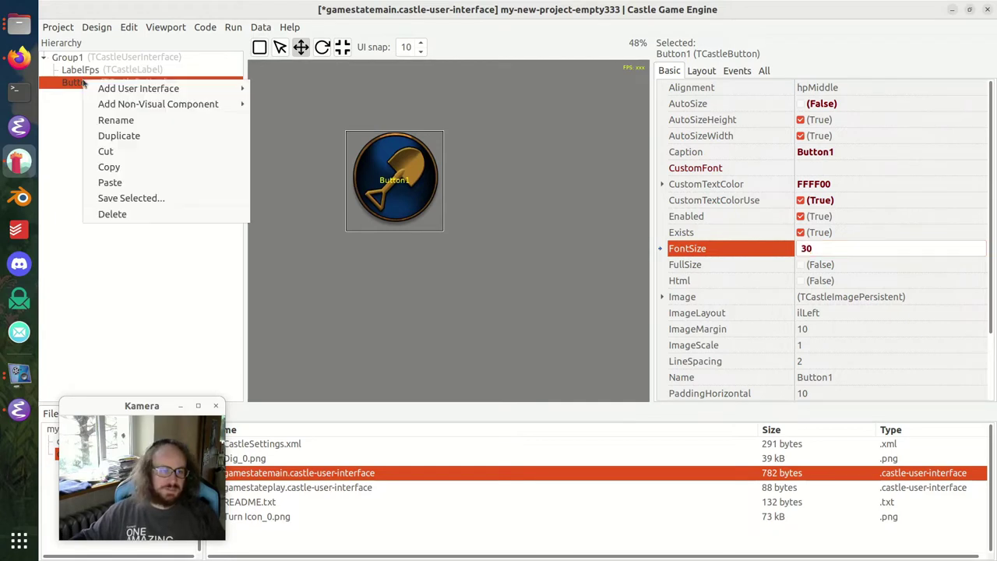
mouse_move(138, 88)
click(285, 292)
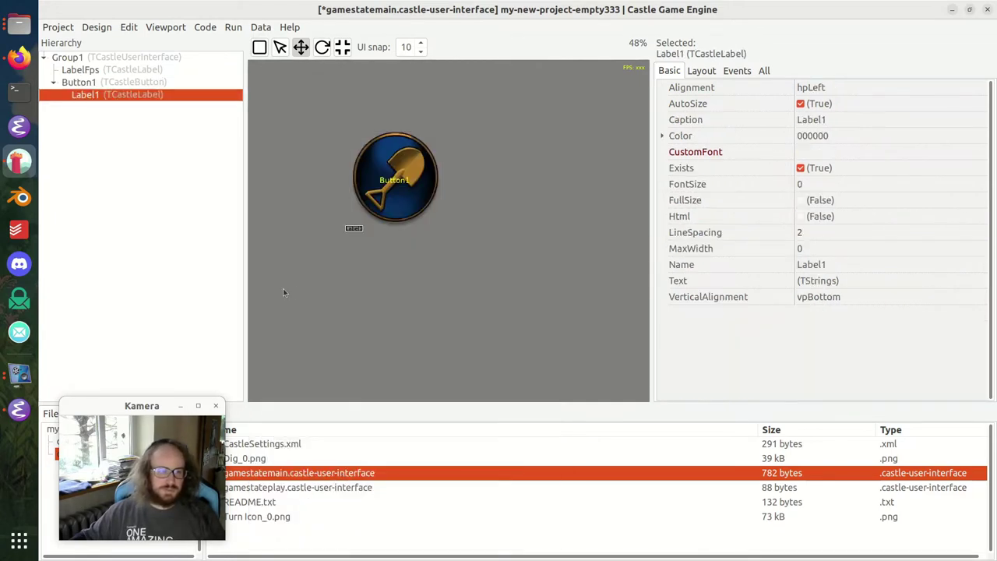
- Move Label1 to its top-middle anchor on Button1 and set its FontSize to 40
click(705, 70)
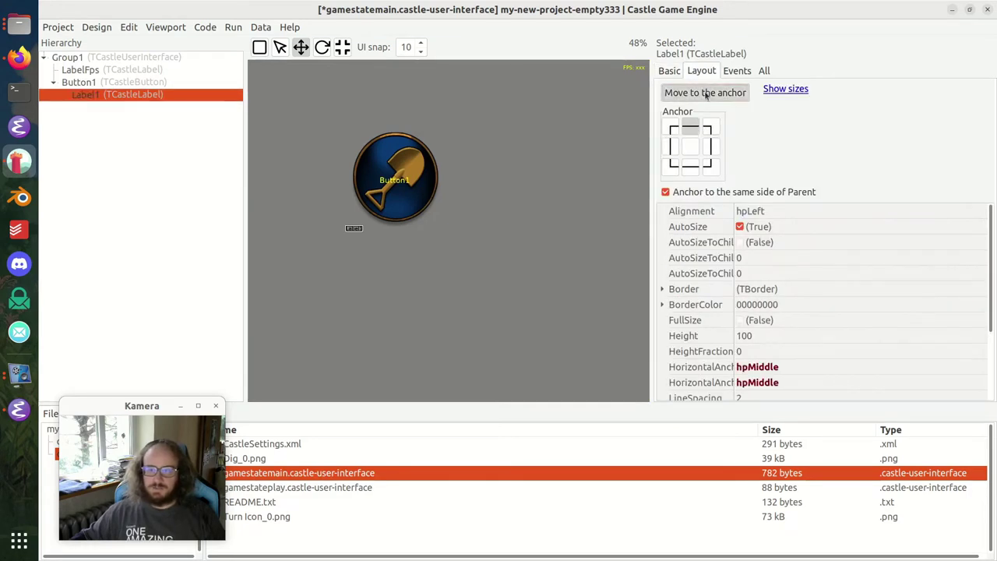
click(706, 93)
click(666, 71)
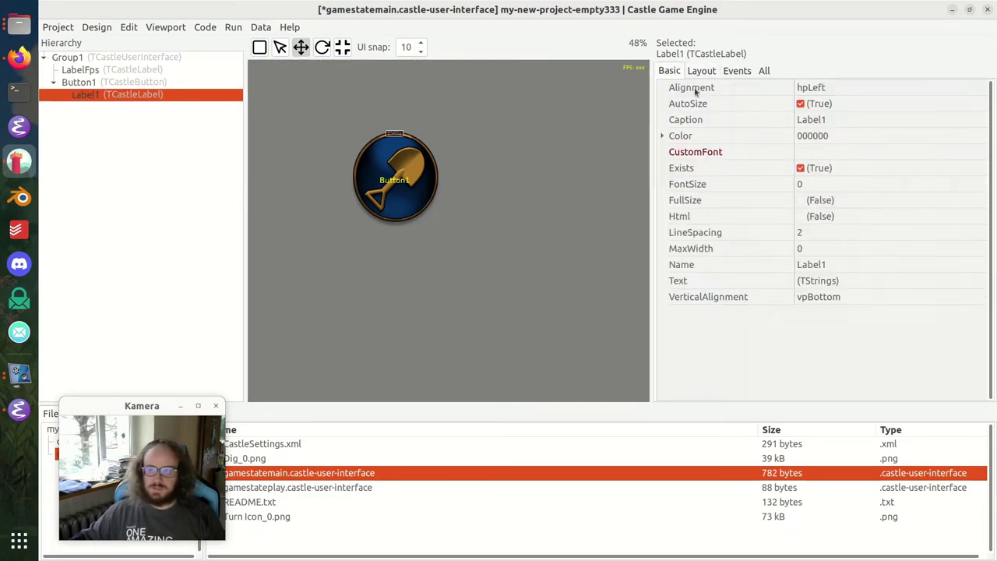
click(846, 184)
text(40)
key(Return)
- Set Label1's Caption to "Cost: 144 gold"
click(876, 141)
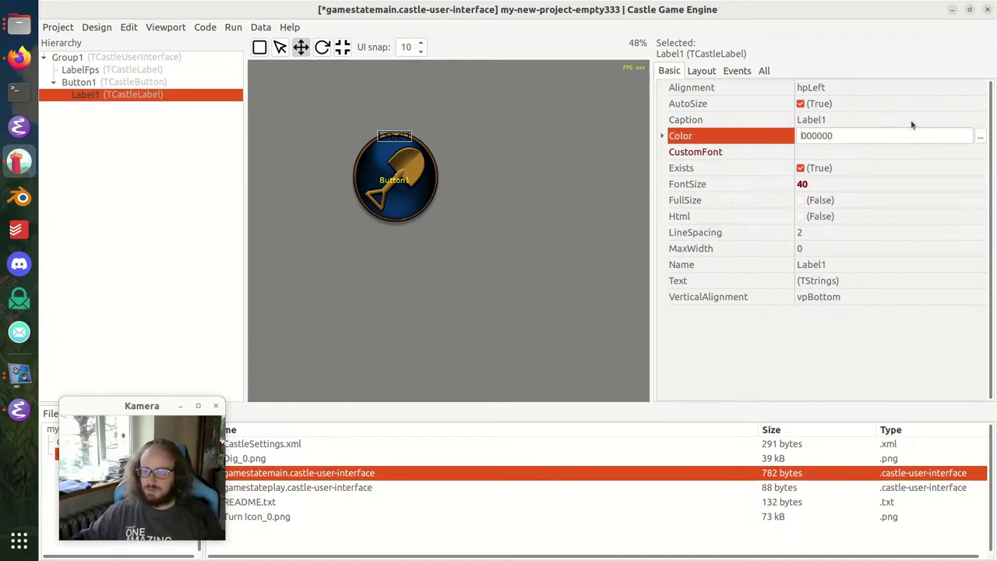
click(909, 121)
key(ctrl+a)
text(Co)
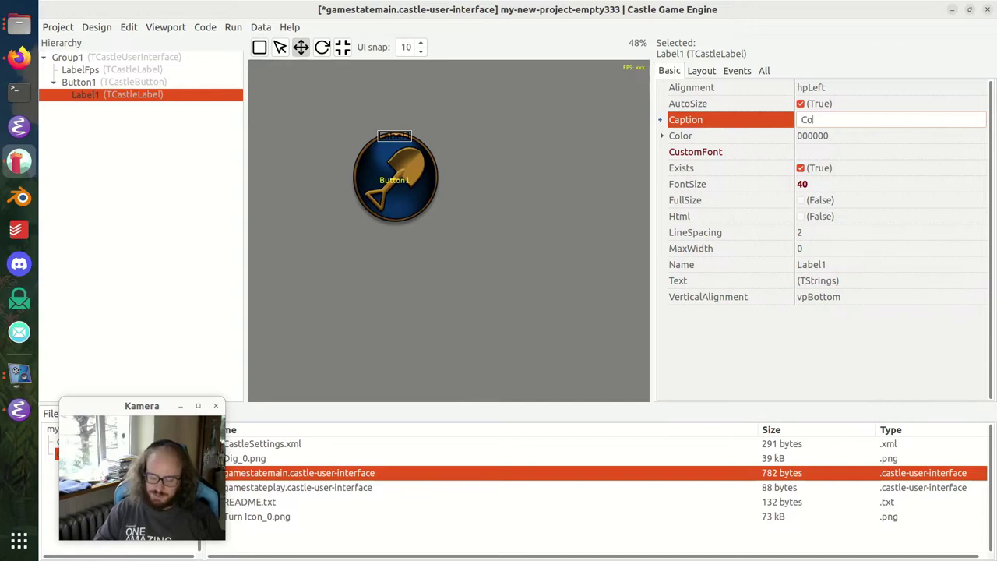
text(st: 144)
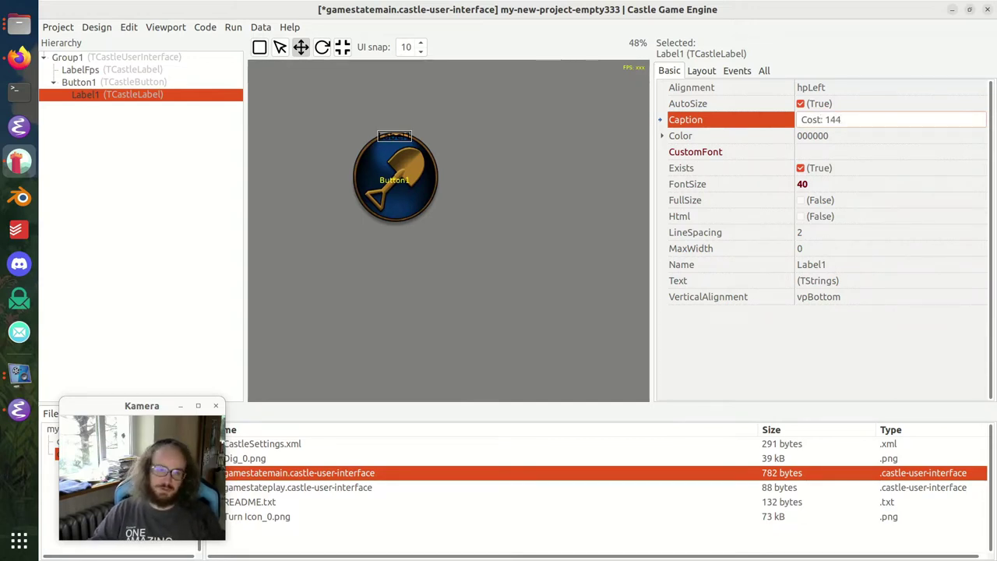
key(ctrl+a)
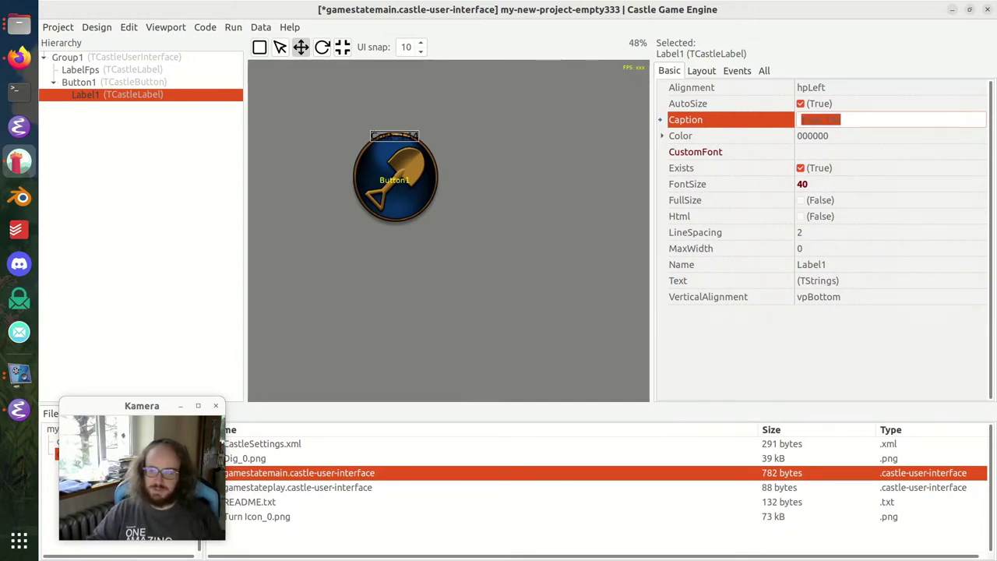
text(gold)
key(Return)
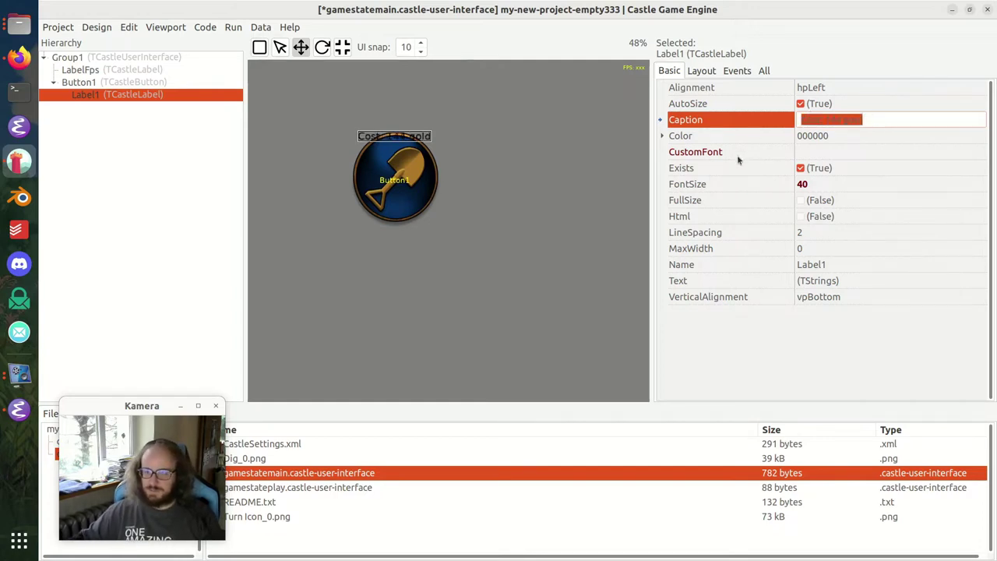
- Set Label1's Color to white, FFFFFF, and move the label down within the upper part of the button
click(753, 138)
click(980, 137)
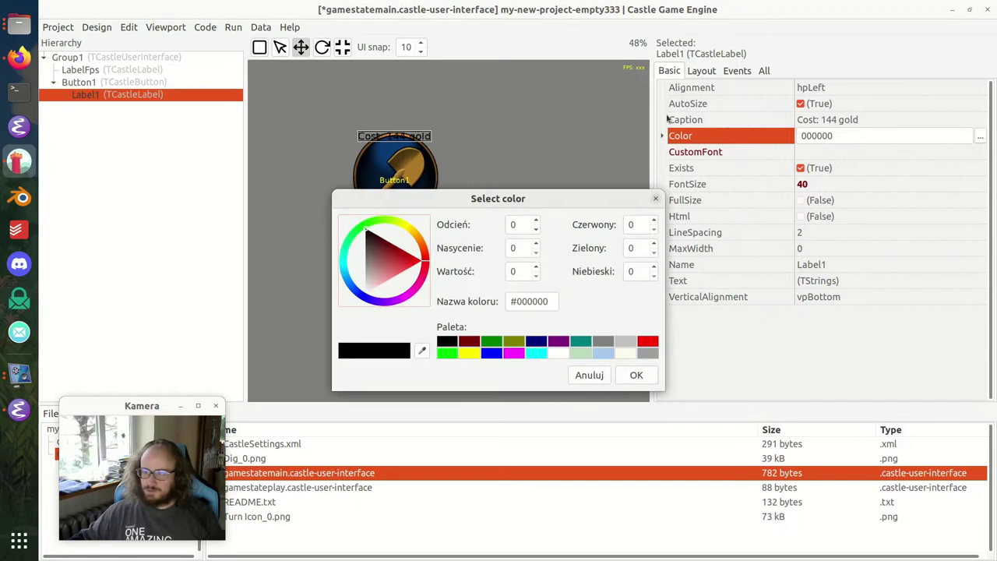
click(559, 353)
click(636, 375)
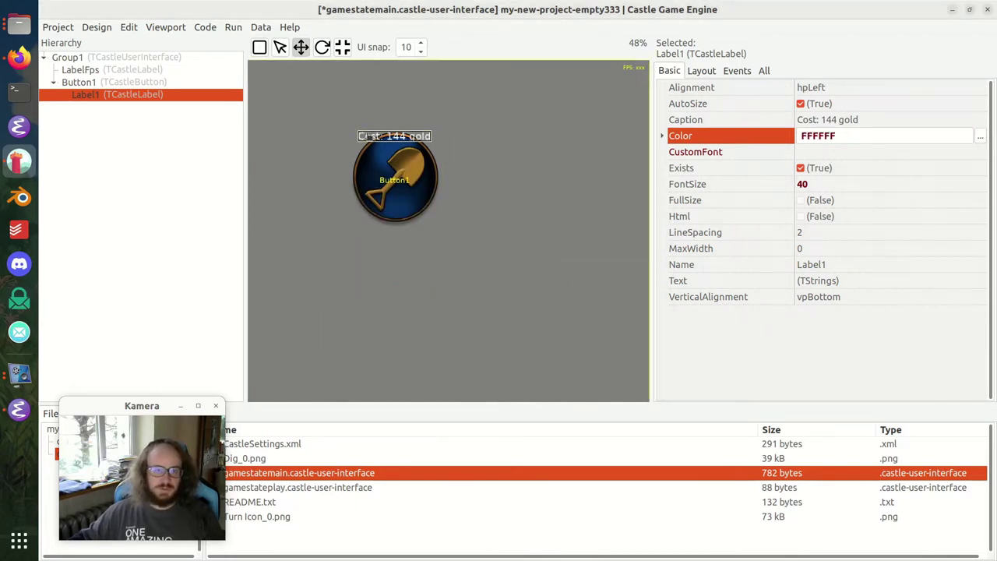
drag(393, 139, 394, 163)
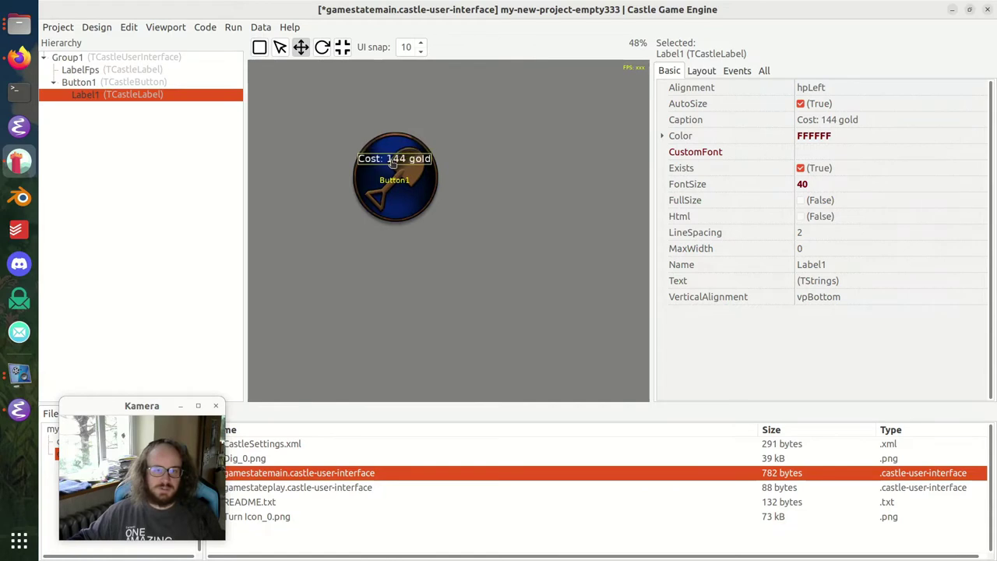
click(485, 273)
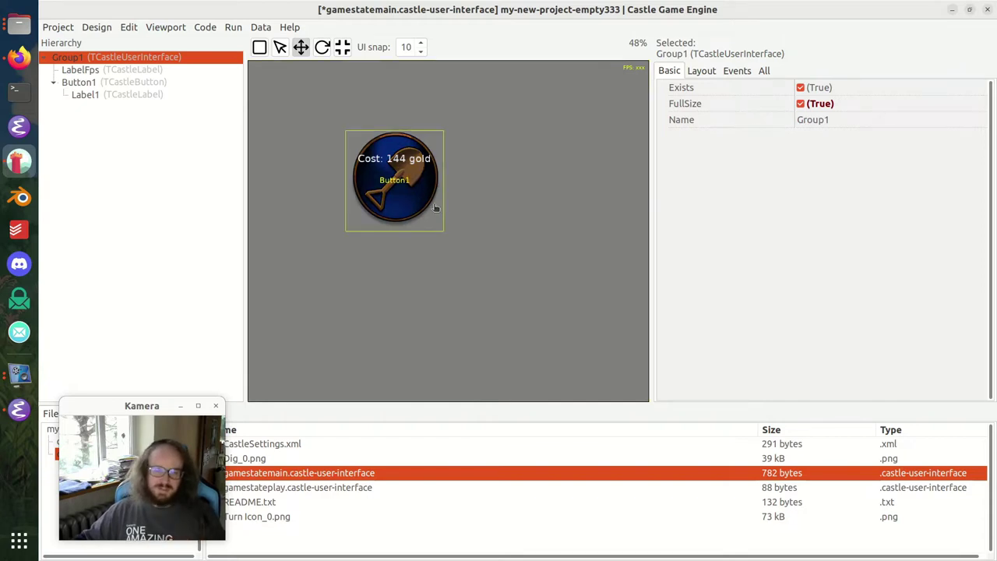
- Move Button1 exactly to its bottom-left anchor in the layout settings
click(700, 71)
click(690, 94)
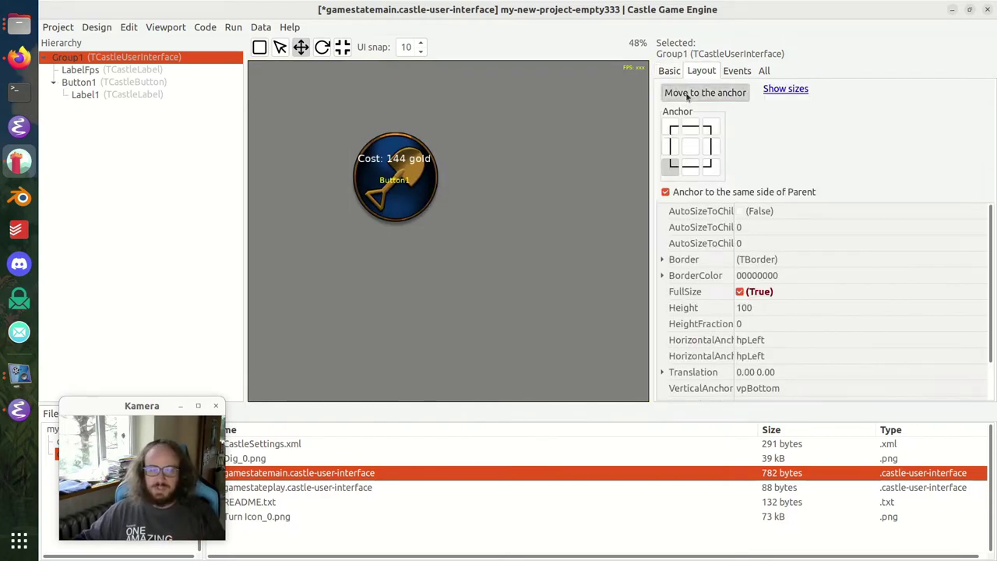
click(134, 82)
click(692, 92)
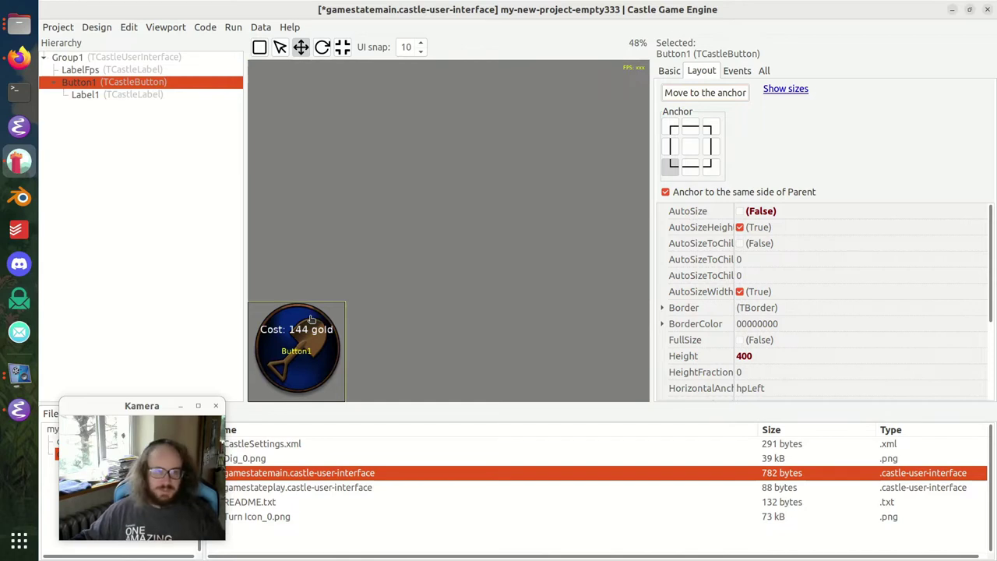
- Save the selected Button1 hierarchy to the data folder as a user interface design named my_button
right_click(94, 82)
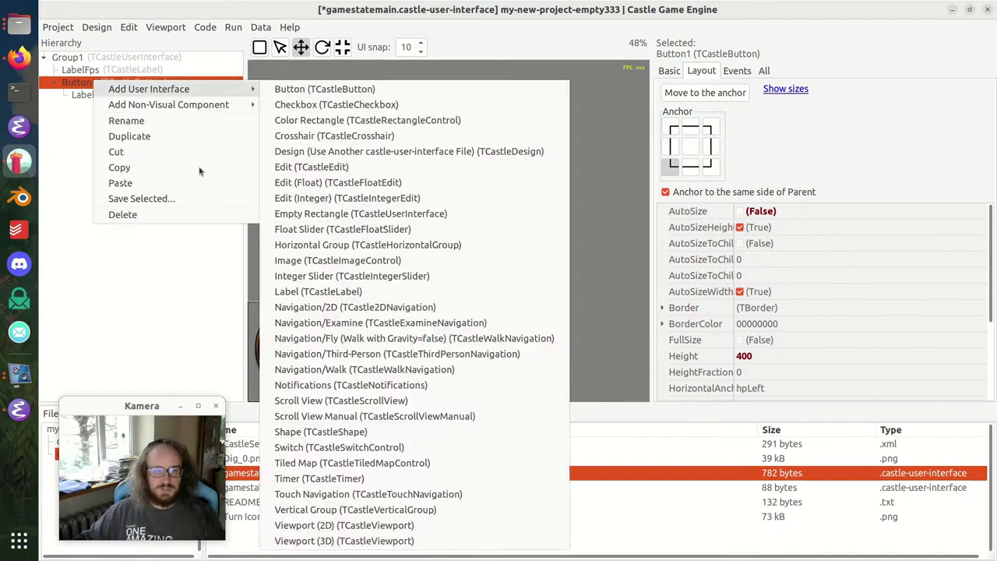
click(201, 200)
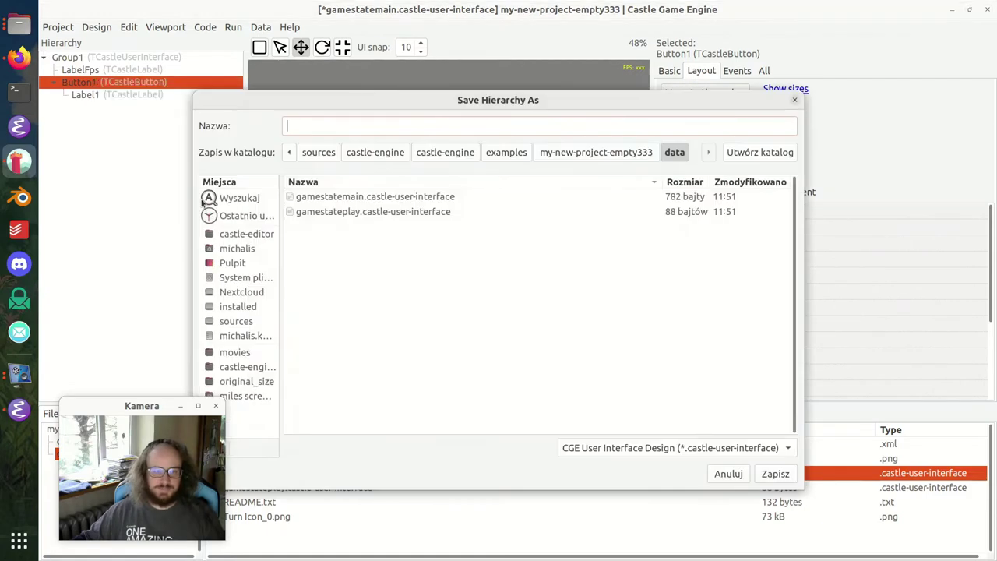
text(my_button)
key(Return)
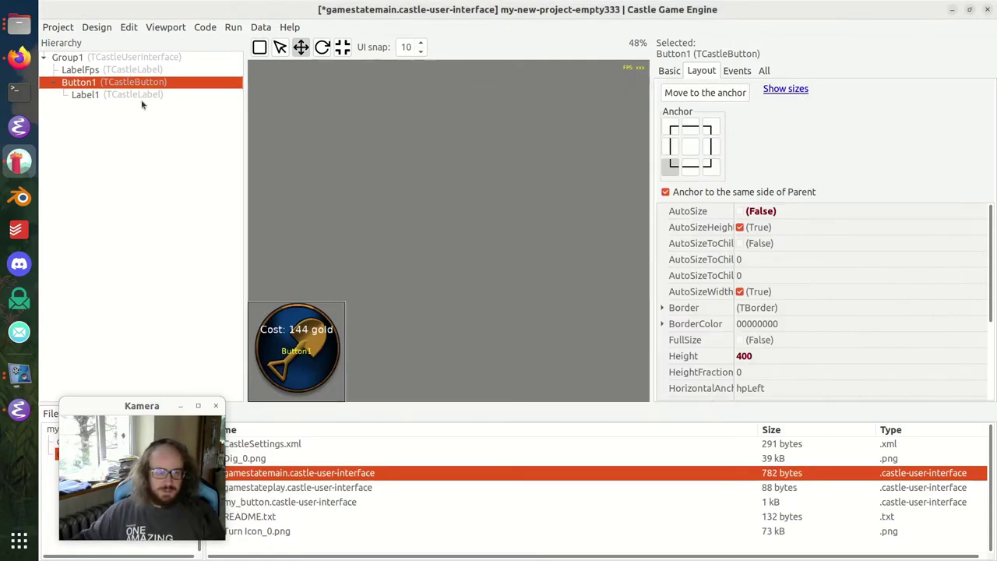
- Open the my_button.castle-user-interface design without saving the gamestatemain changes and inspect its Button1 and Label1
drag(156, 406, 821, 28)
double_click(311, 503)
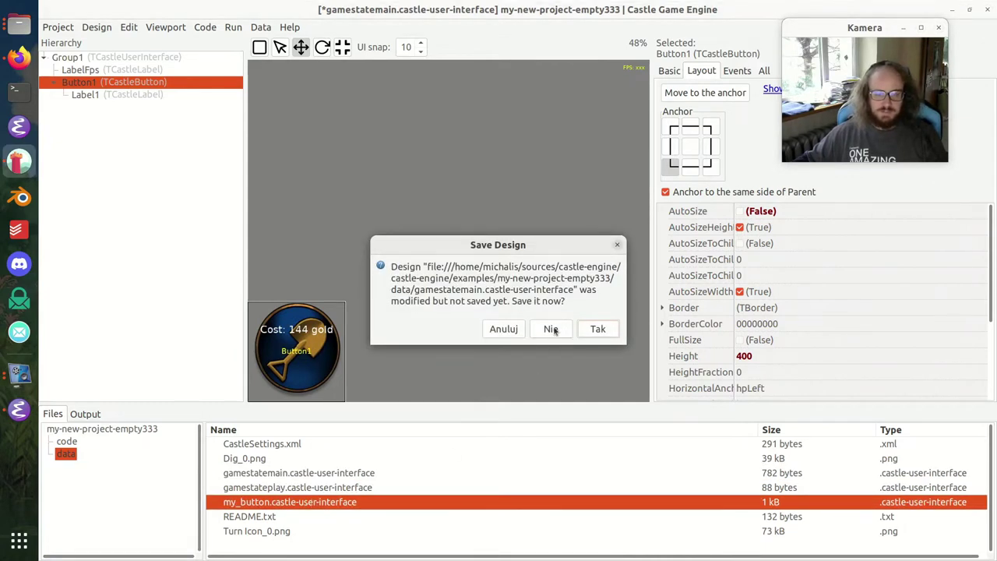
click(559, 334)
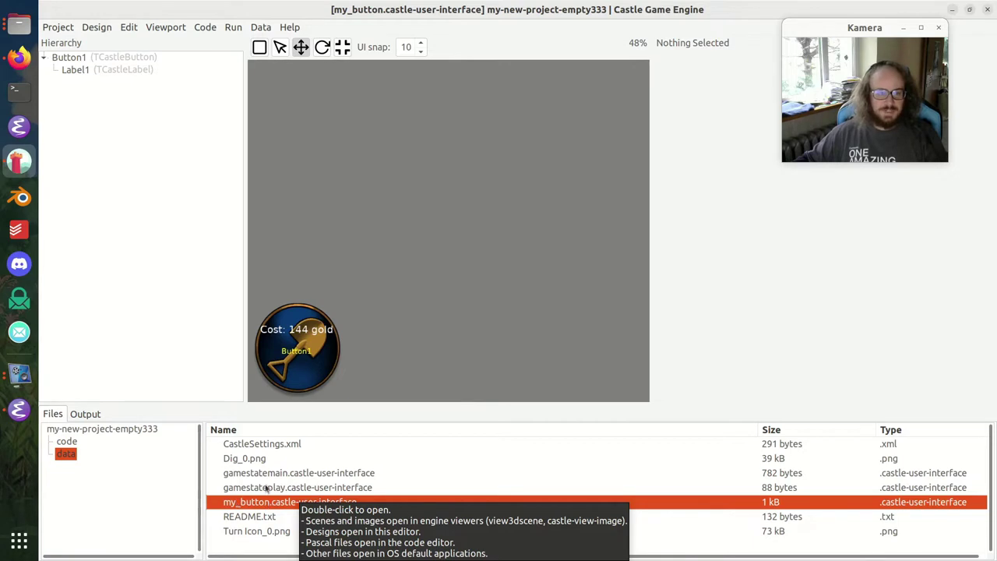
click(143, 60)
click(132, 71)
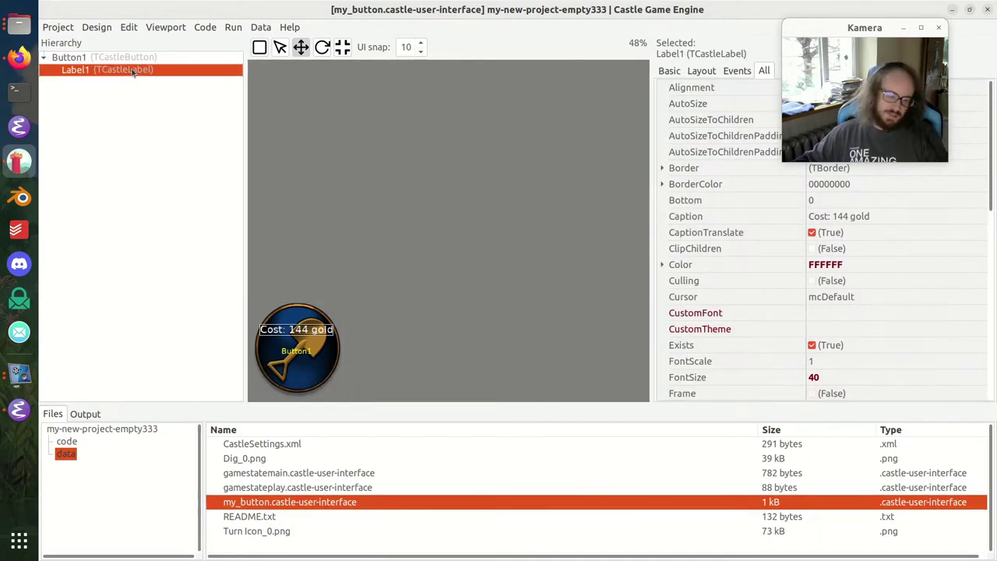
- Reopen gamestatemain.castle-user-interface, insert my_button.castle-user-interface as a design near the canvas's upper-left corner and show its basic properties
double_click(295, 474)
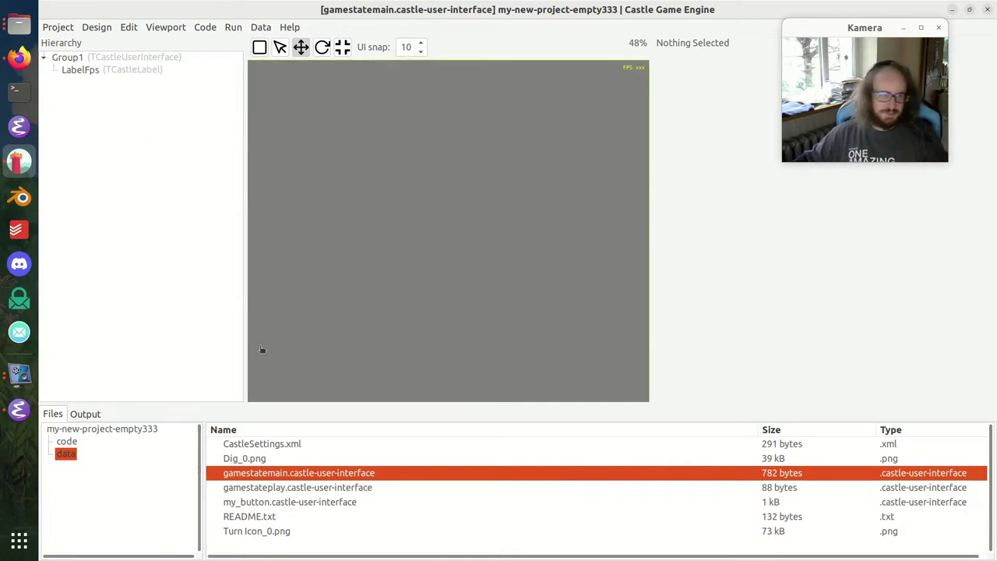
click(317, 503)
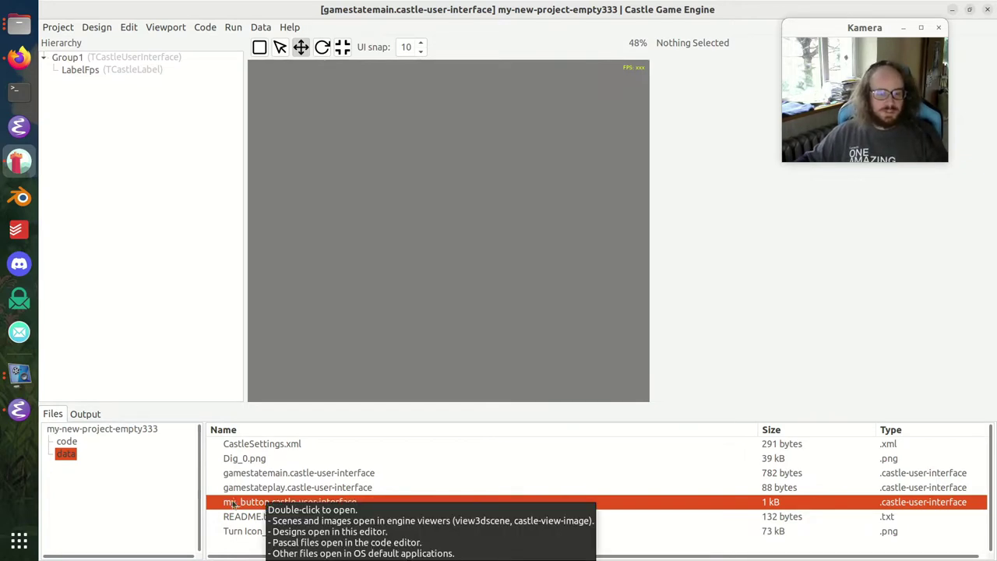
drag(233, 504, 281, 117)
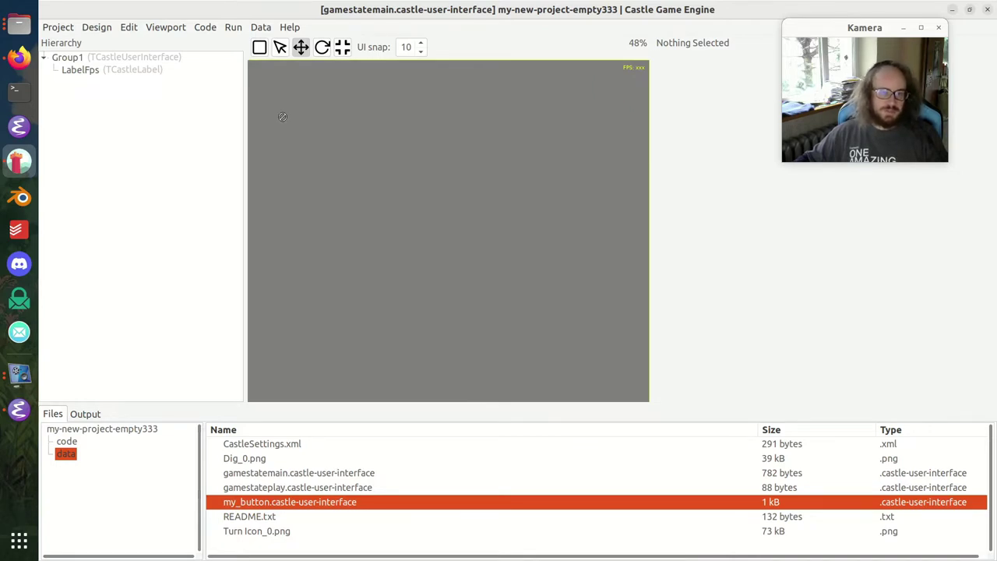
drag(282, 117, 283, 117)
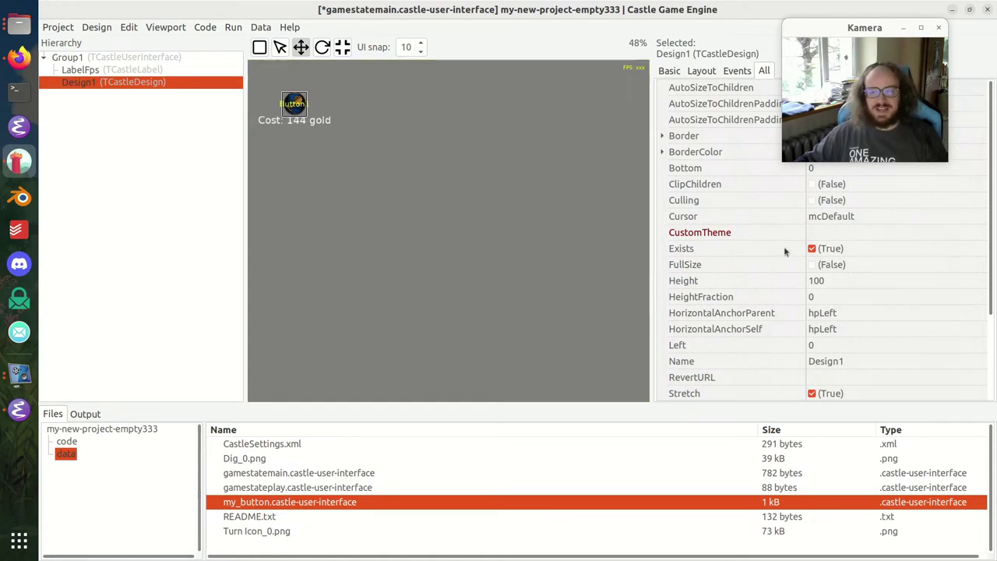
click(666, 71)
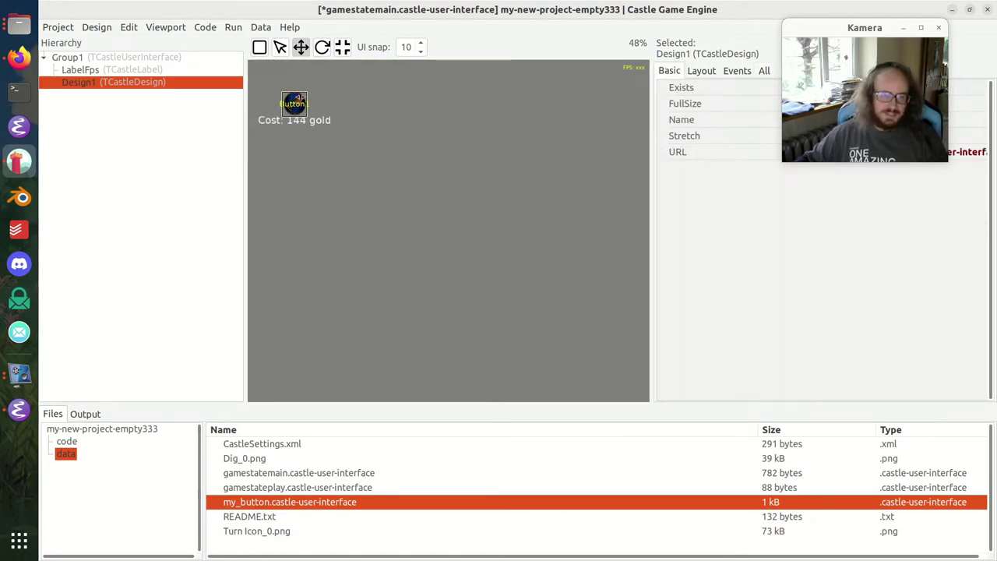
drag(896, 43, 837, 237)
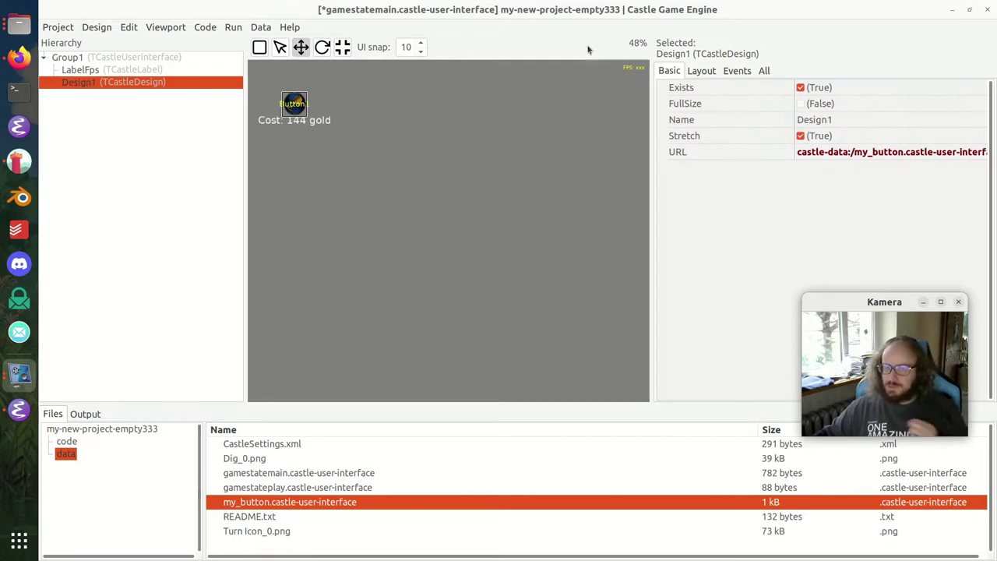
key(super+Down)
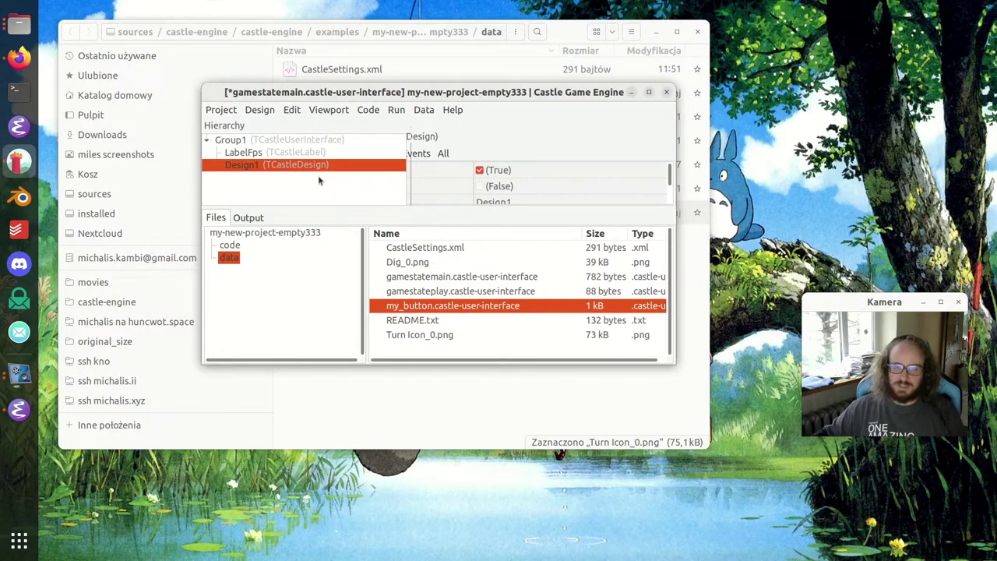
double_click(407, 95)
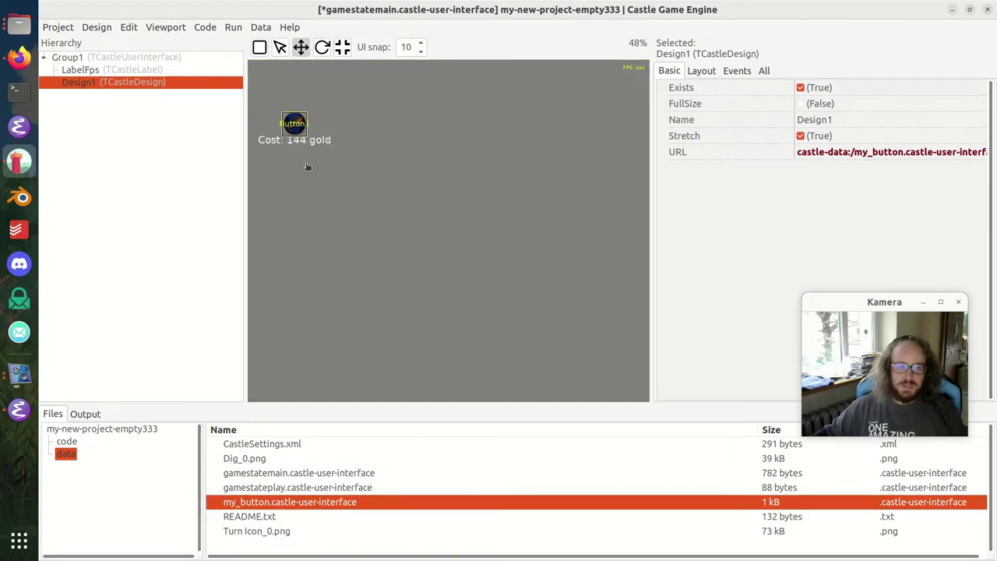
- Enlarge Design1 on the canvas, then disable its Stretch property and reduce its frame
drag(321, 237, 450, 112)
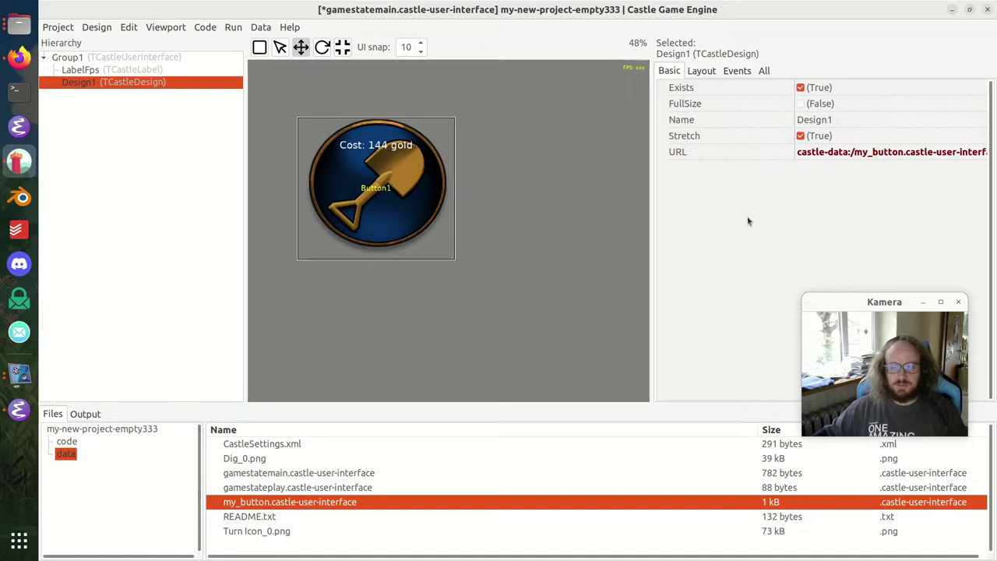
click(801, 137)
click(404, 150)
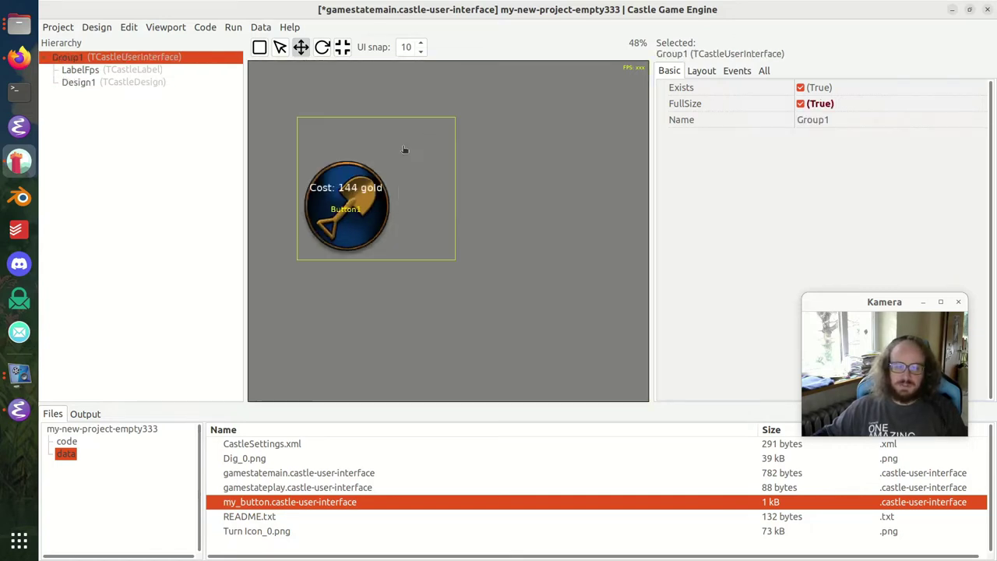
drag(449, 120, 397, 152)
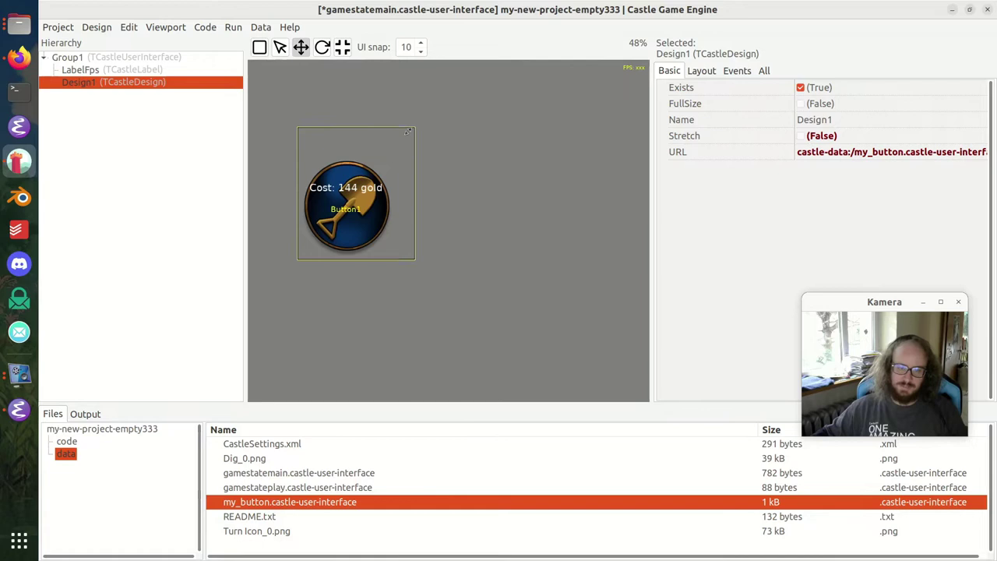
- Re-enable Stretch on Design1 and shrink the design to a nearly square frame
click(808, 137)
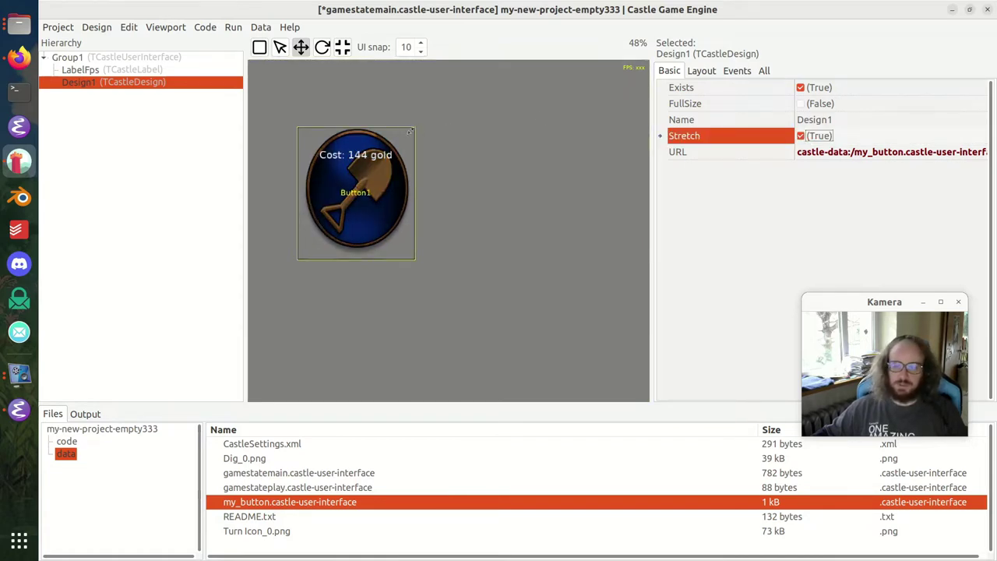
drag(410, 130, 399, 163)
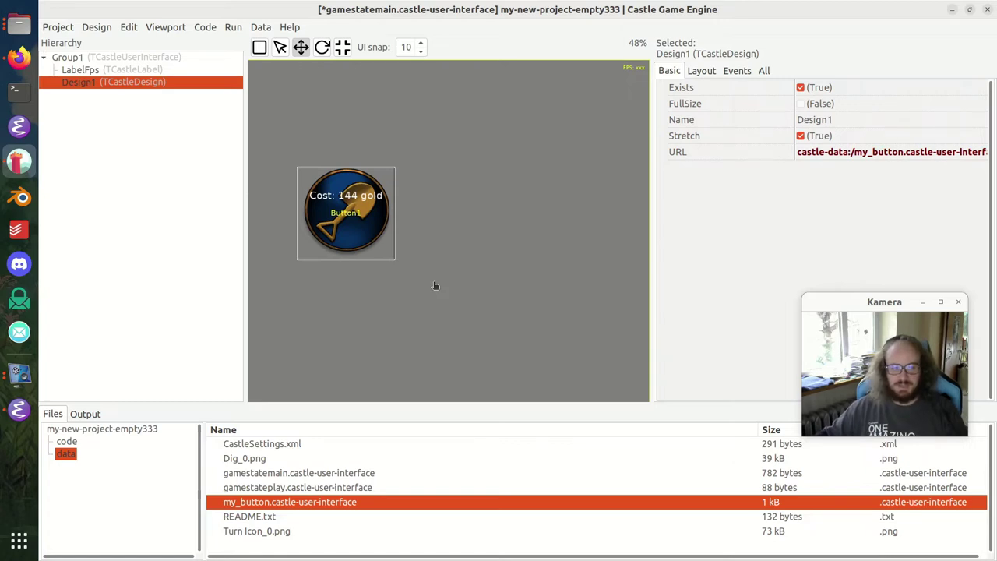
- Duplicate Design1 twice and spread the copies apart on the canvas so that three buttons stand separately
click(98, 28)
mouse_move(146, 32)
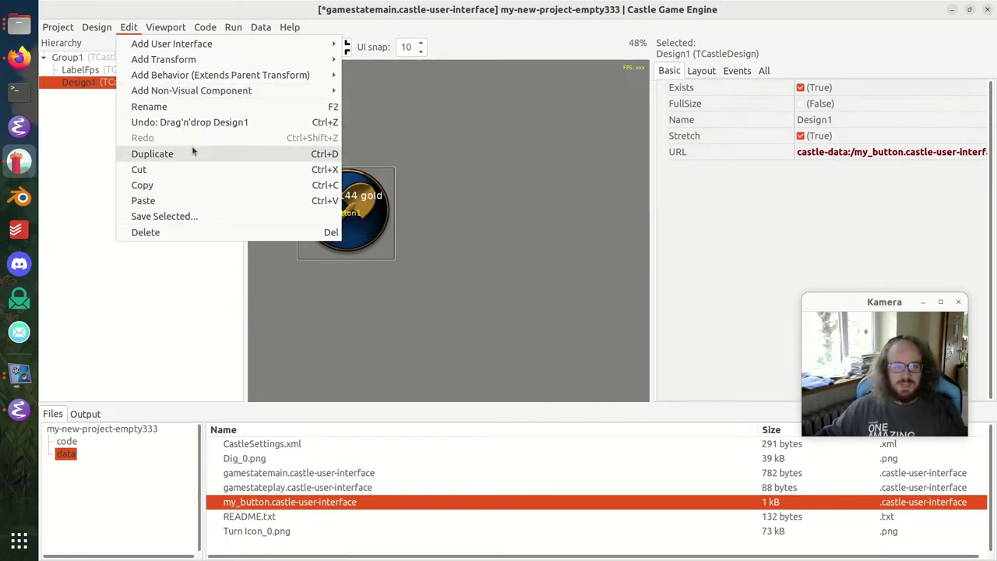
click(194, 154)
drag(351, 205, 507, 121)
key(ctrl+d)
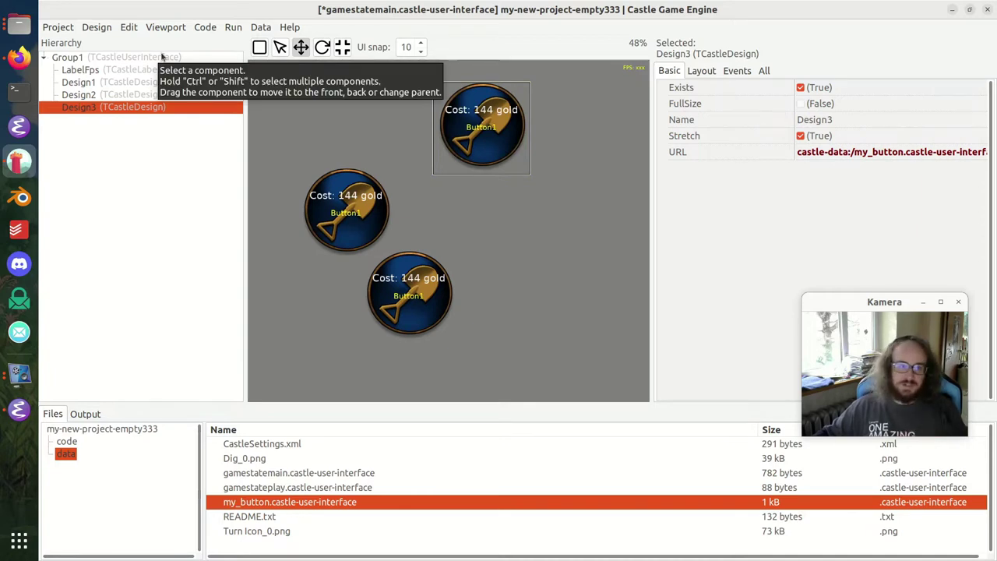
- Add a Horizontal Group to Group1 and move Design3, Design1 and Design2 into it
right_click(161, 56)
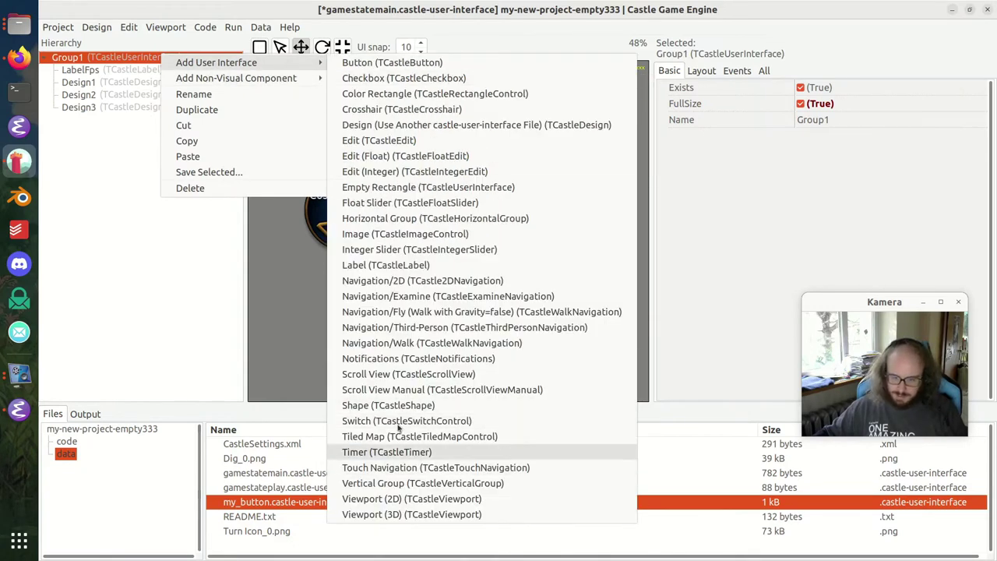
click(425, 283)
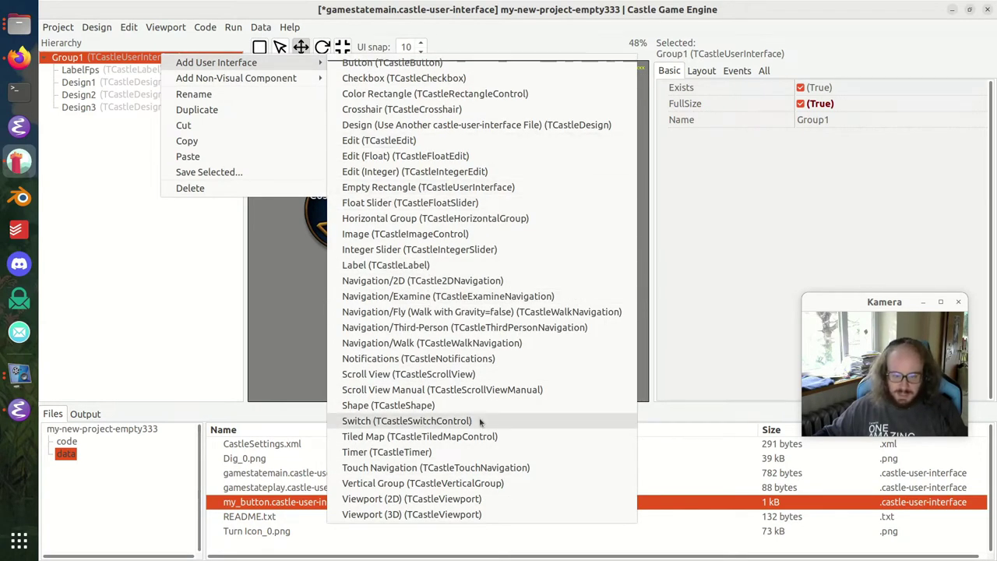
click(456, 219)
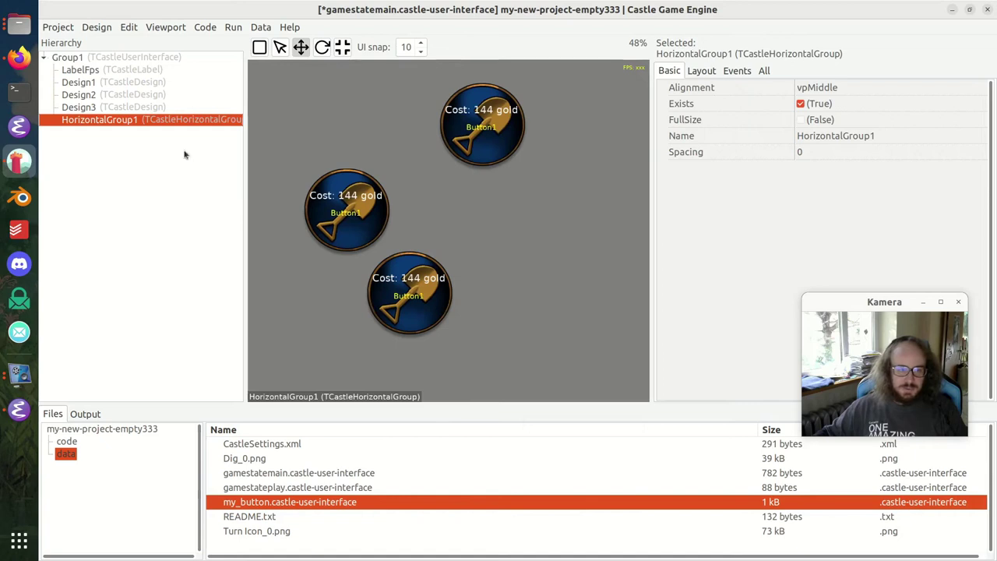
click(157, 106)
drag(157, 107, 216, 122)
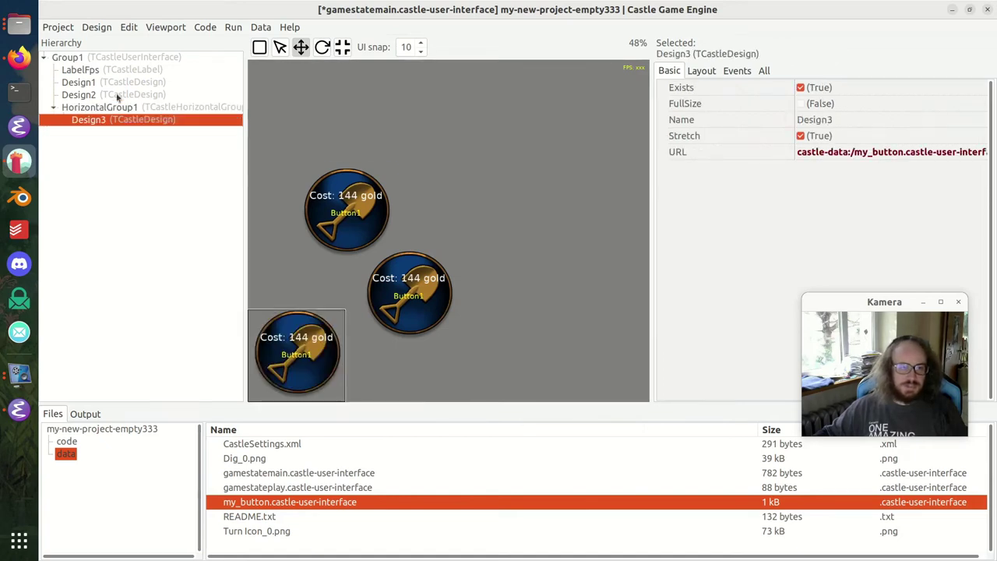
drag(135, 85, 208, 108)
drag(161, 81, 222, 95)
- Move HorizontalGroup1 with its three buttons to slightly above the canvas's centre and save the gamestatemain design
click(318, 349)
drag(318, 349, 363, 214)
click(371, 283)
click(138, 84)
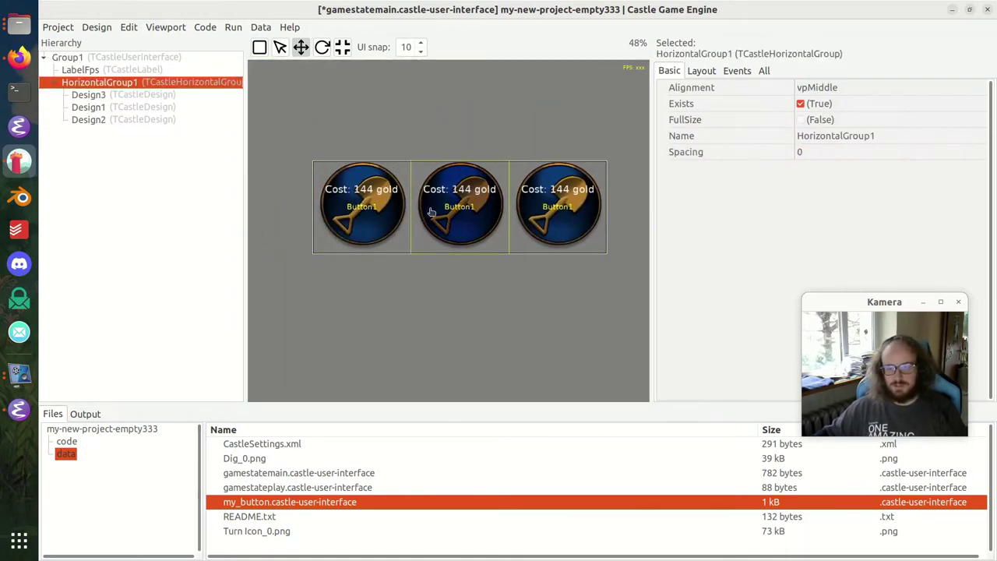
click(419, 329)
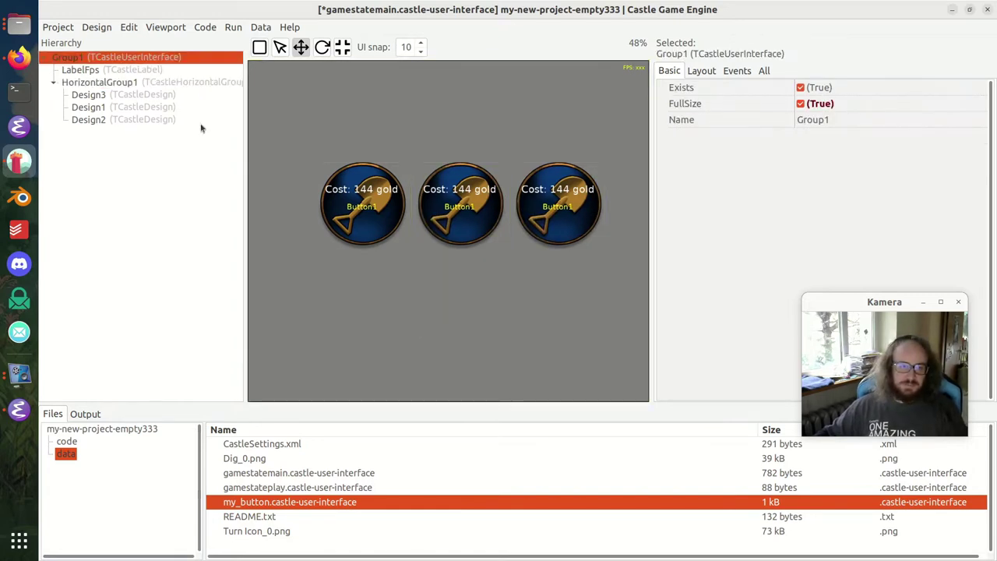
click(170, 96)
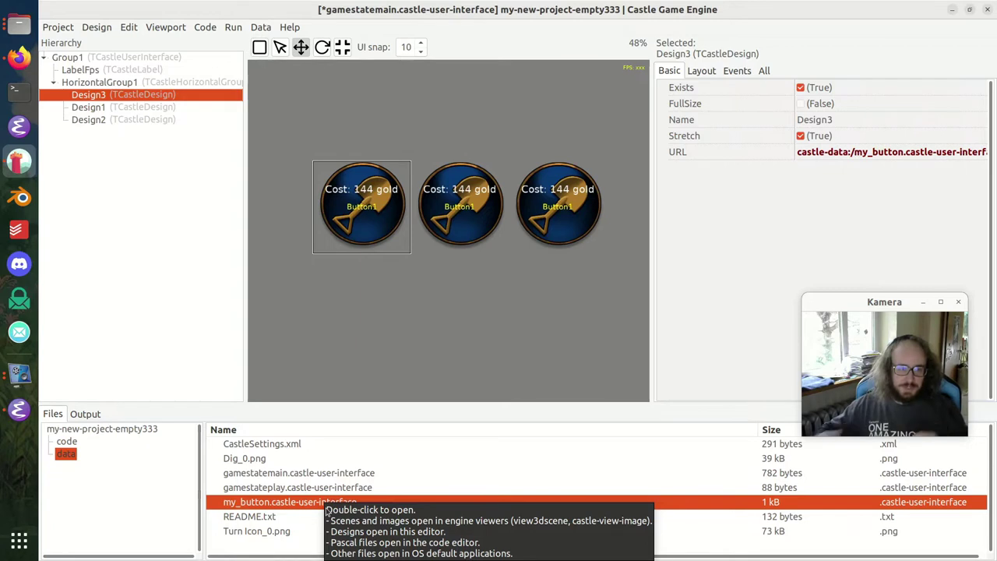
click(344, 321)
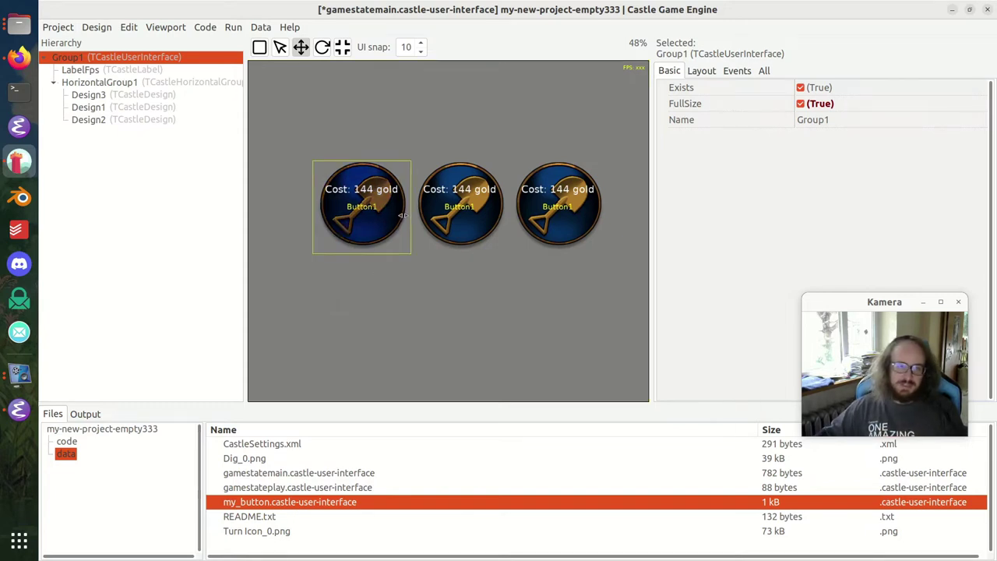
key(ctrl+s)
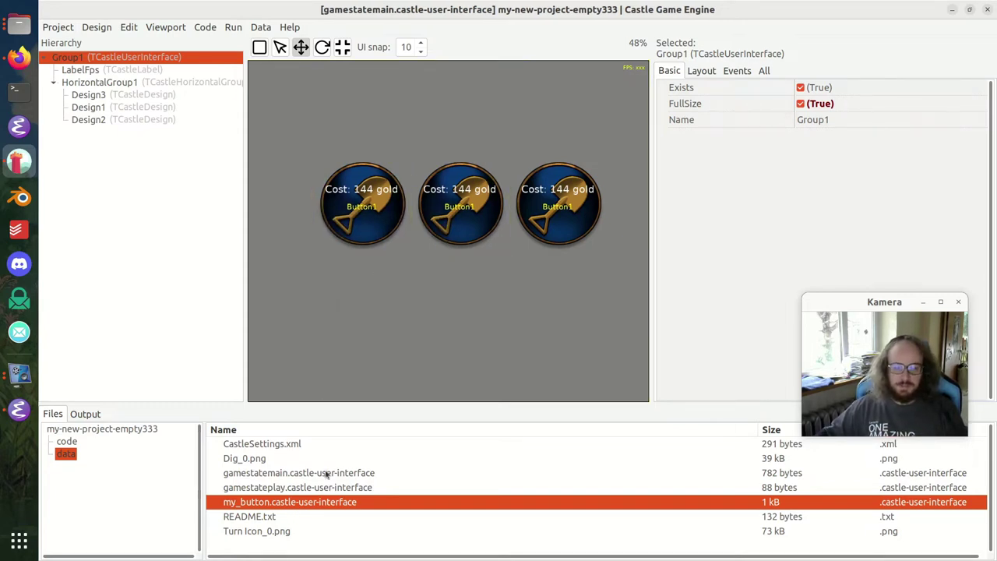
- Open gamestateplay.castle-user-interface, insert my_button.castle-user-interface as a design and enlarge it to a nearly square frame
double_click(306, 487)
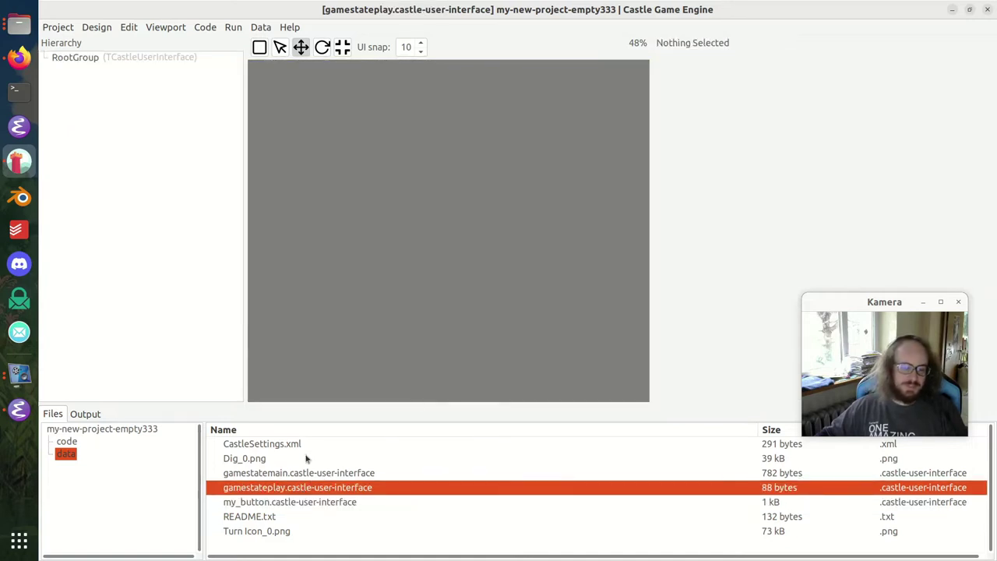
drag(293, 504, 398, 158)
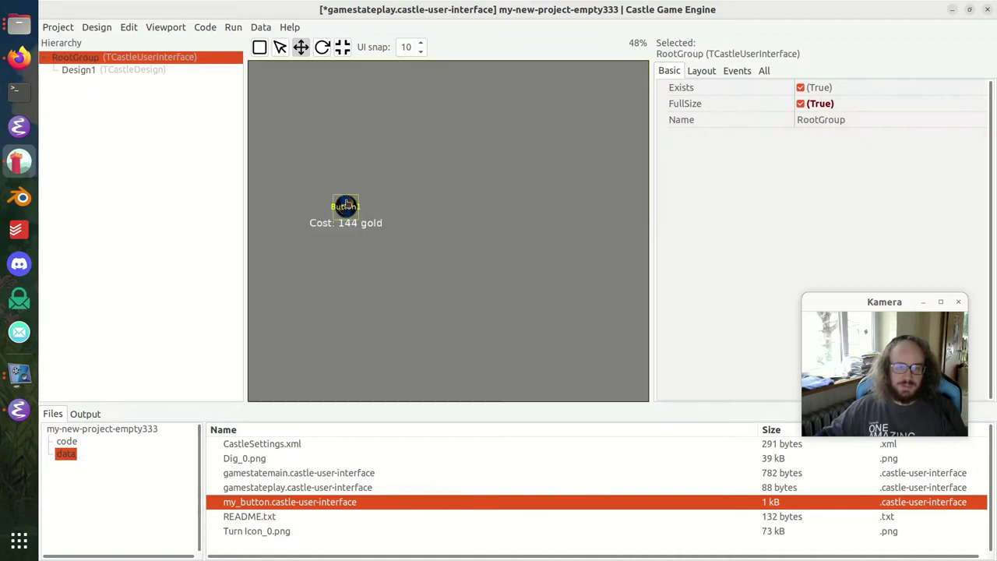
click(354, 202)
drag(354, 198, 423, 122)
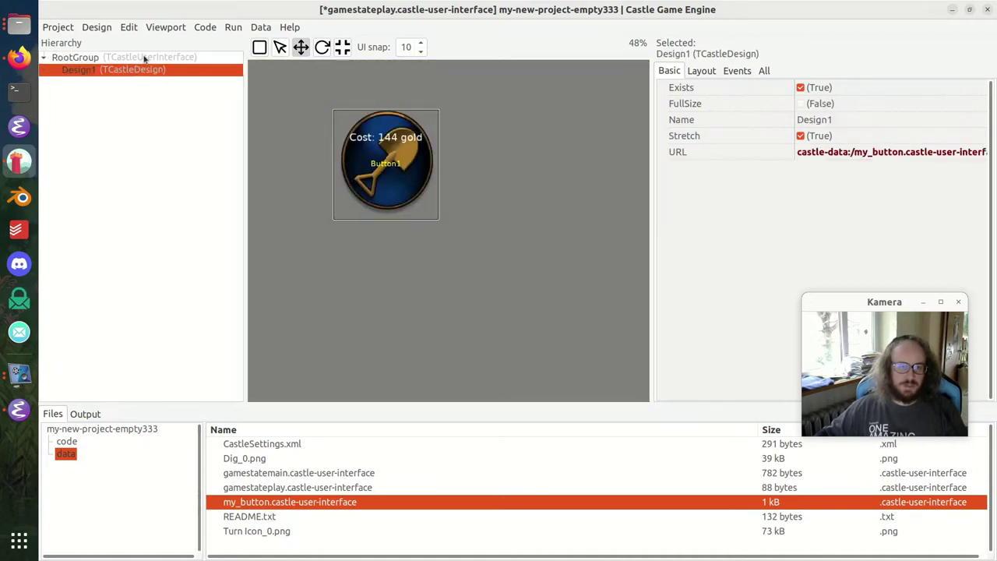
- Add a Vertical Group to RootGroup and move Design1 into it
right_click(142, 57)
mouse_move(199, 65)
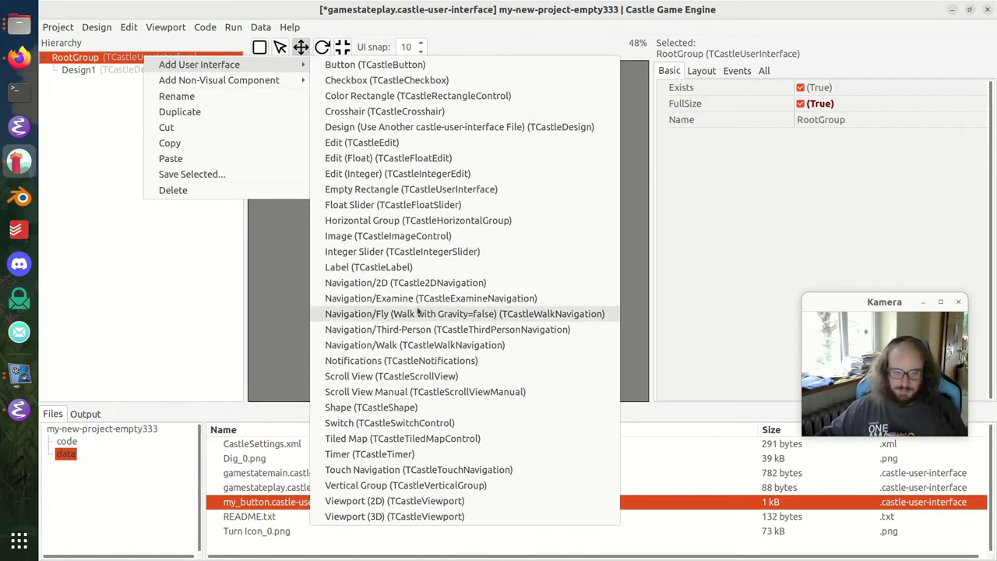
click(436, 485)
drag(166, 71, 231, 79)
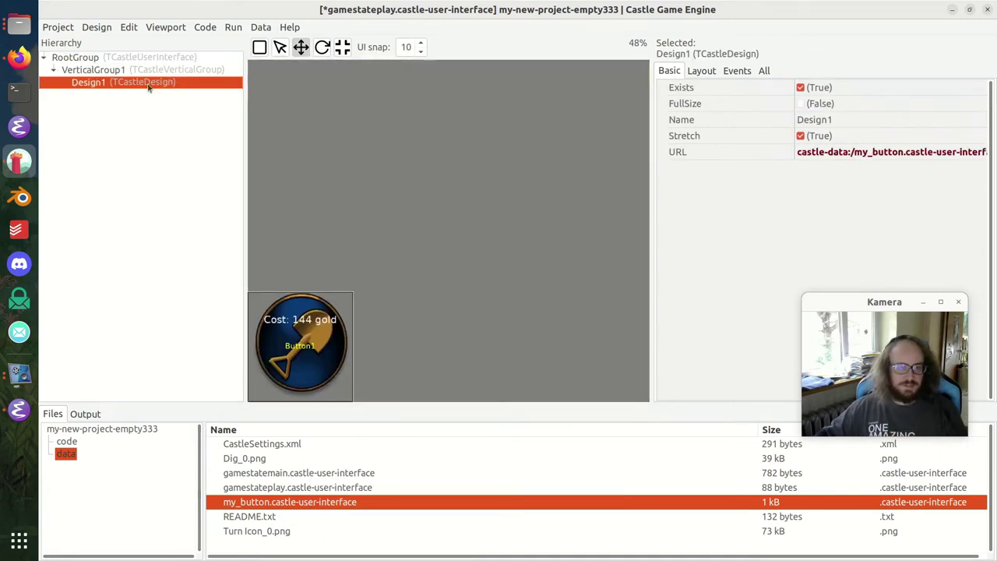
- Duplicate Design1 four times inside VerticalGroup1
key(ctrl+d)
key(ctrl+d)
key(ctrl+d)
key(ctrl+d)
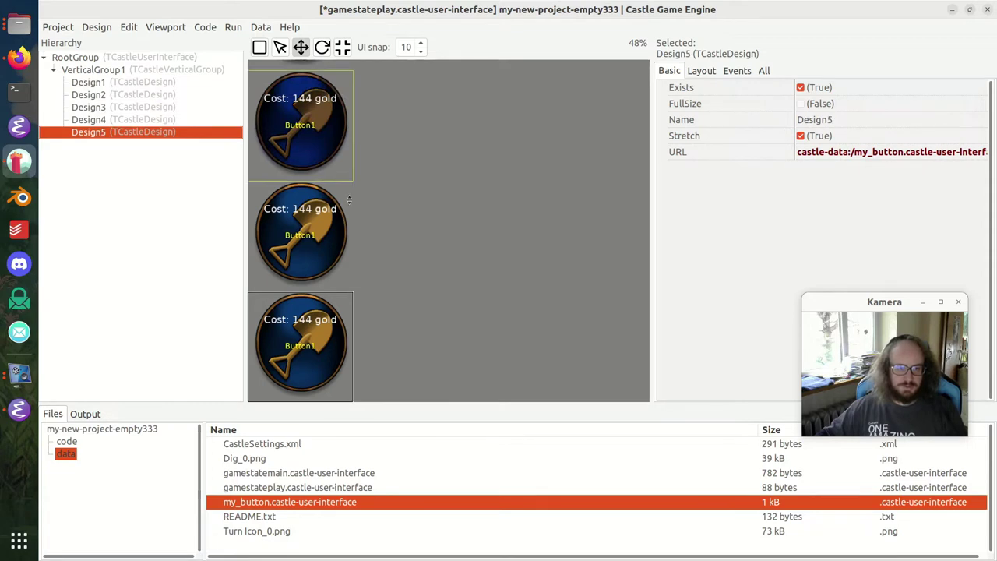
- Delete Design4 and Design5 from VerticalGroup1 and save the gamestateplay design
click(151, 121)
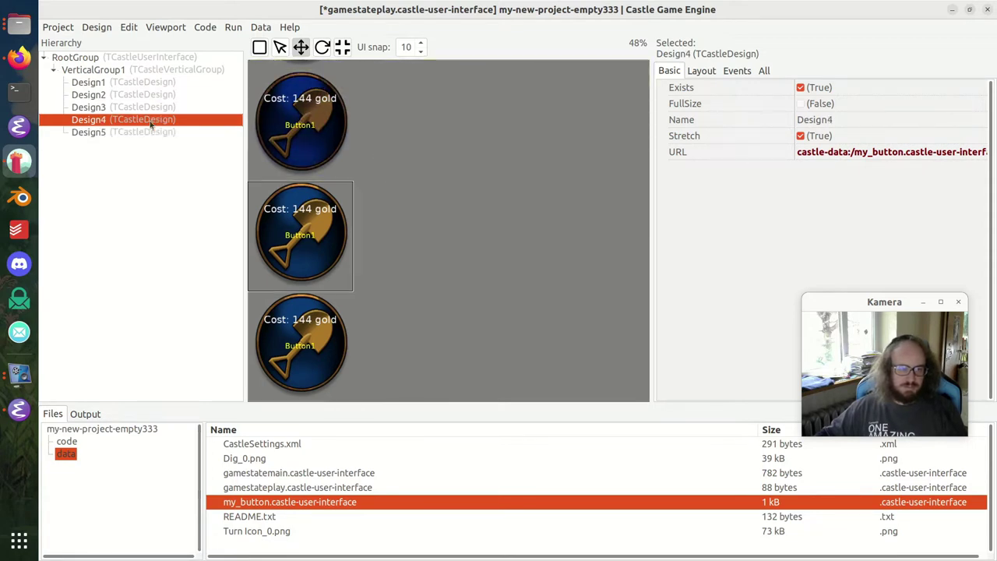
key(Delete)
click(150, 121)
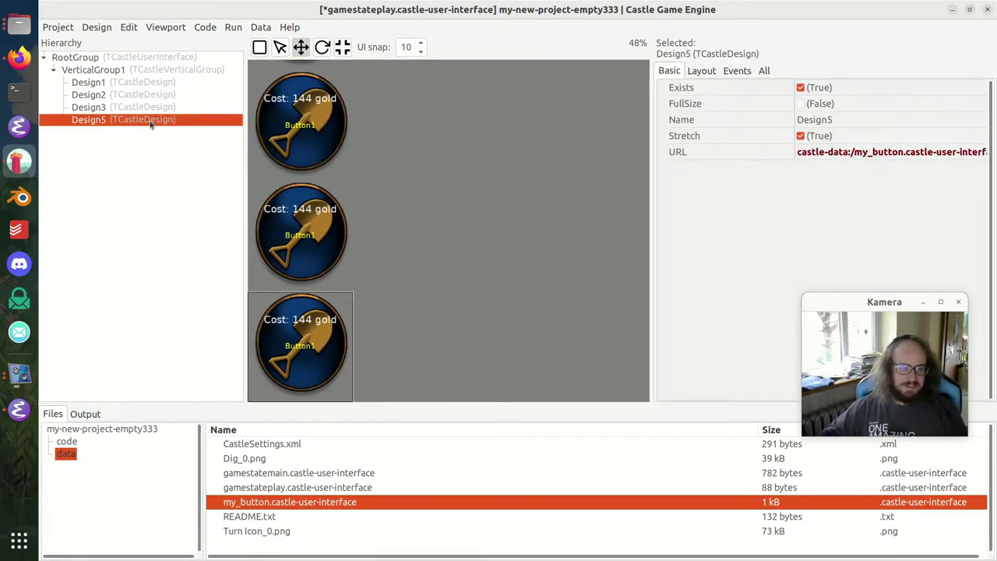
key(Delete)
click(148, 71)
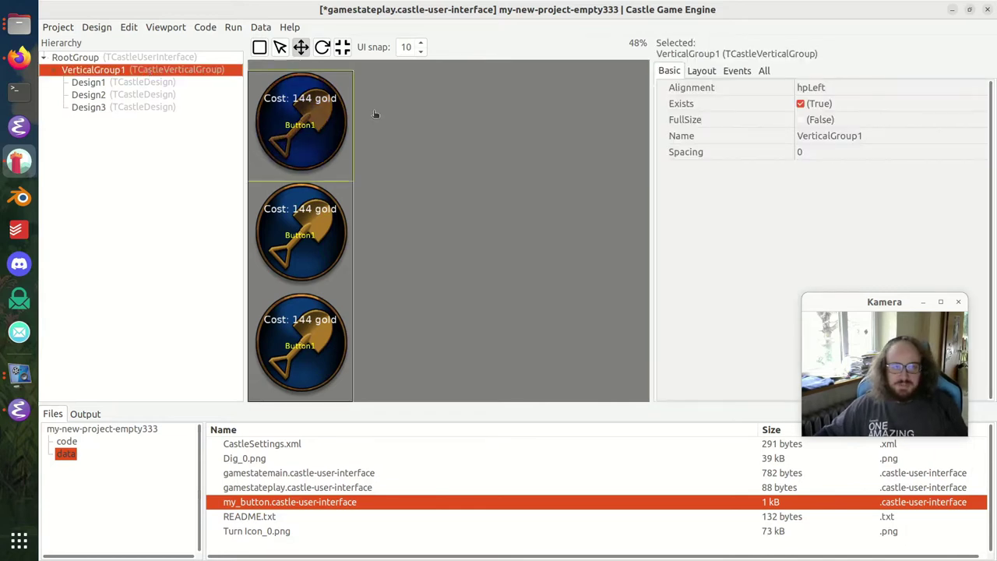
key(ctrl+s)
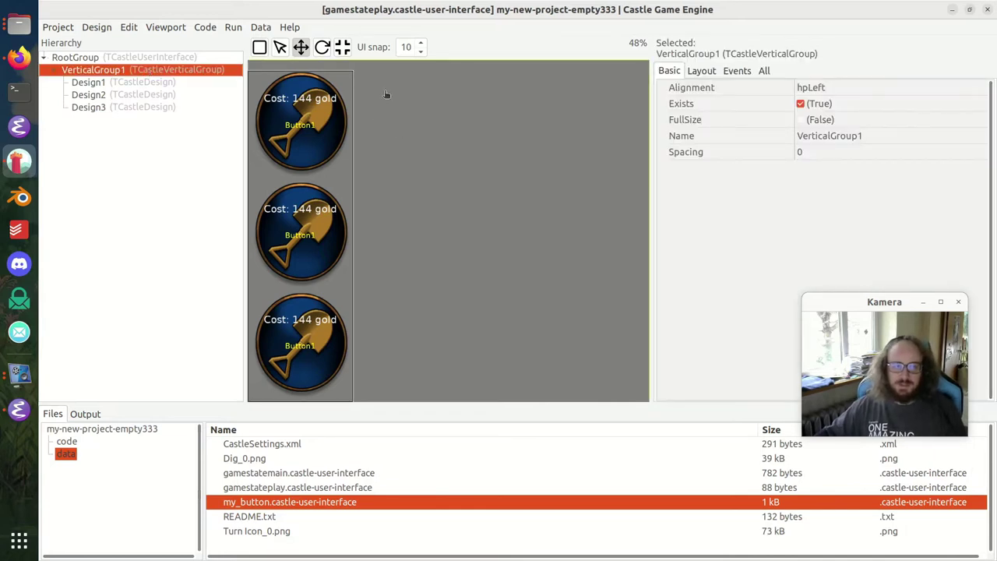
click(326, 110)
click(337, 273)
click(342, 351)
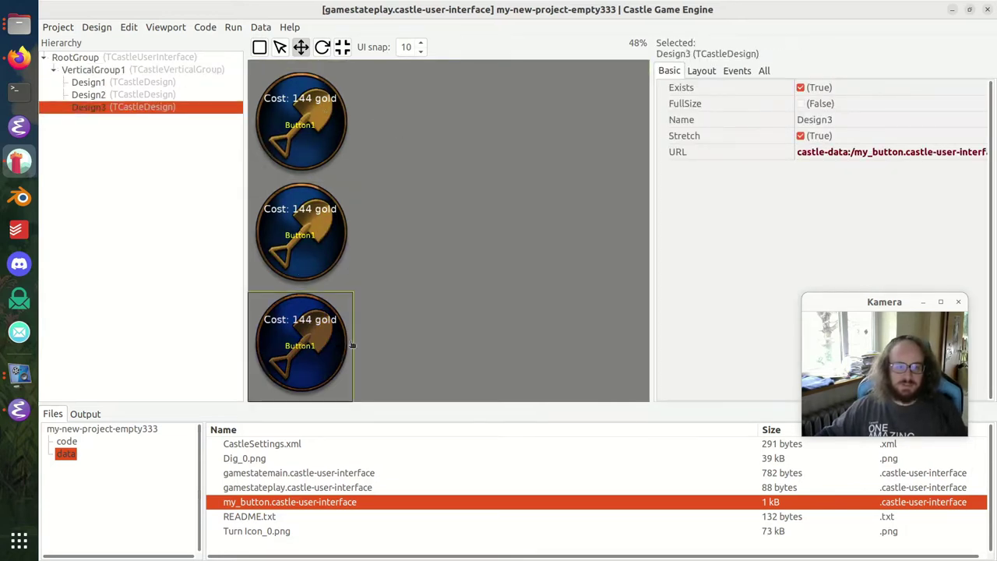
- Reopen gamestatemain.castle-user-interface and add a plain Button component to Group1
double_click(293, 473)
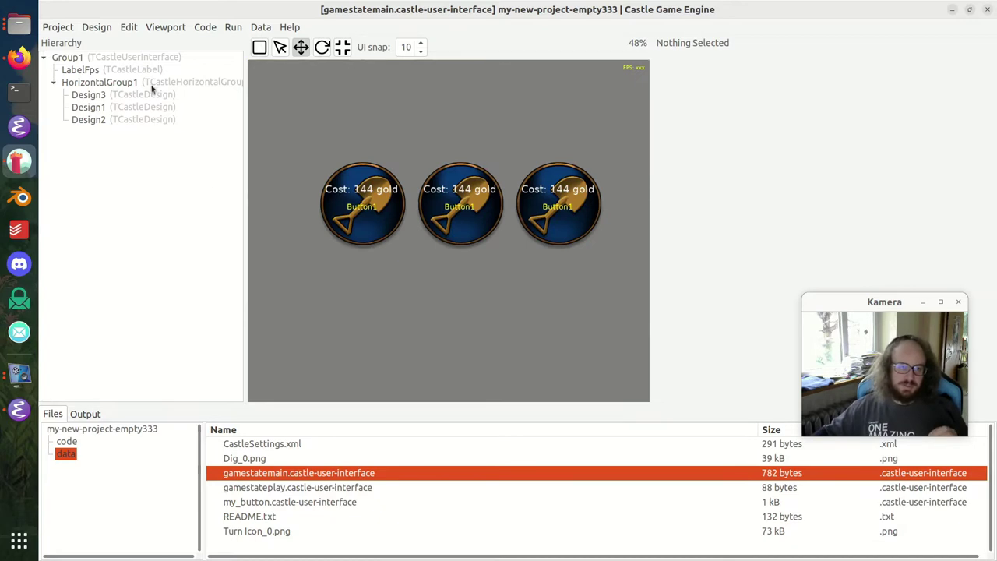
right_click(147, 59)
mouse_move(78, 69)
click(349, 74)
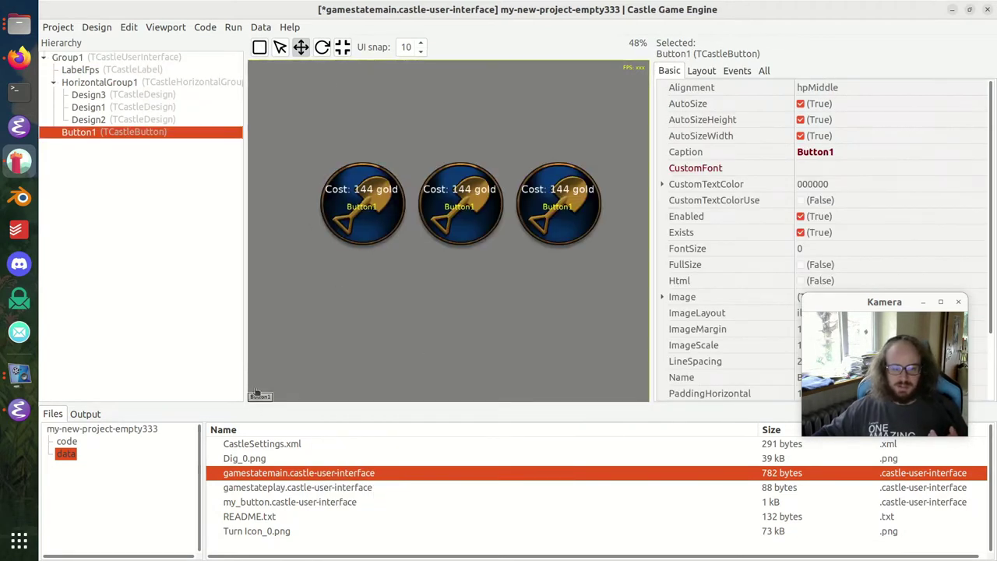
drag(261, 397, 365, 291)
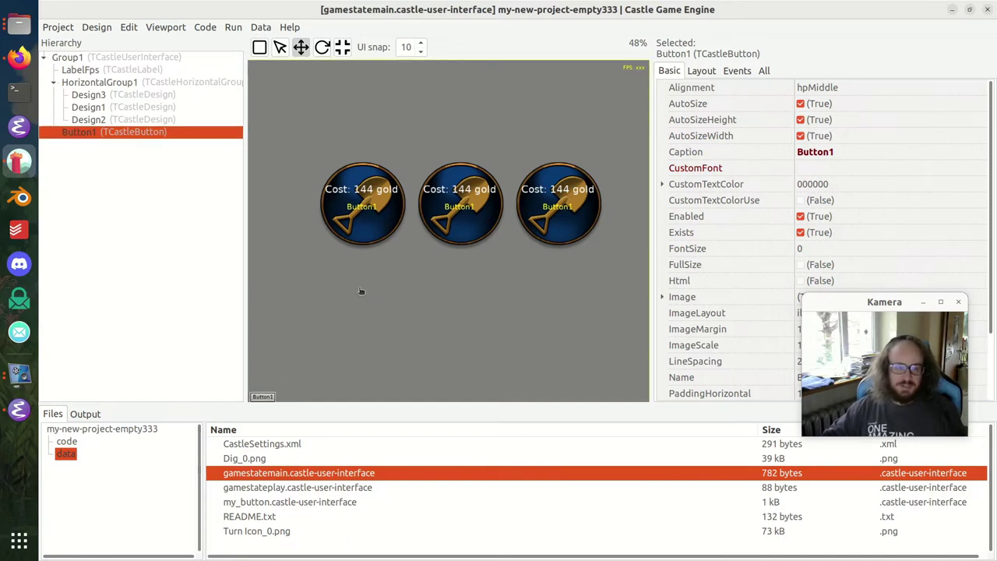
- Delete the plain Button1 from Group1 and save the gamestatemain design
key(Delete)
click(129, 27)
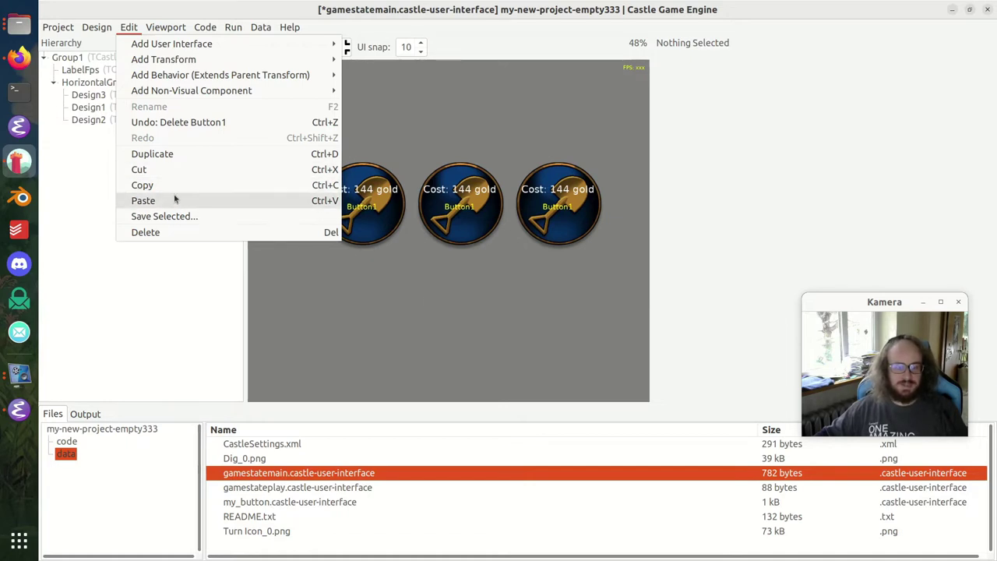
click(456, 363)
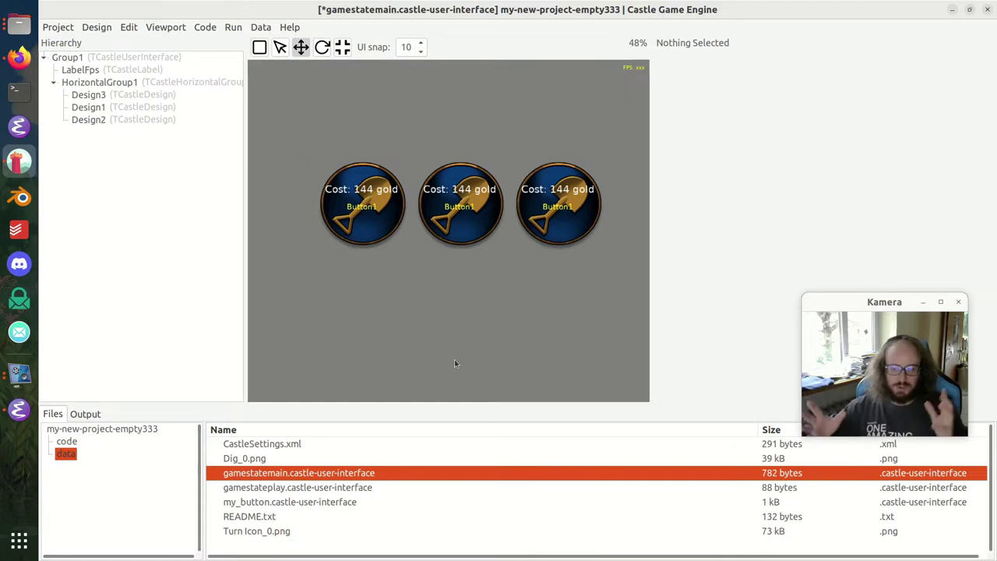
click(372, 233)
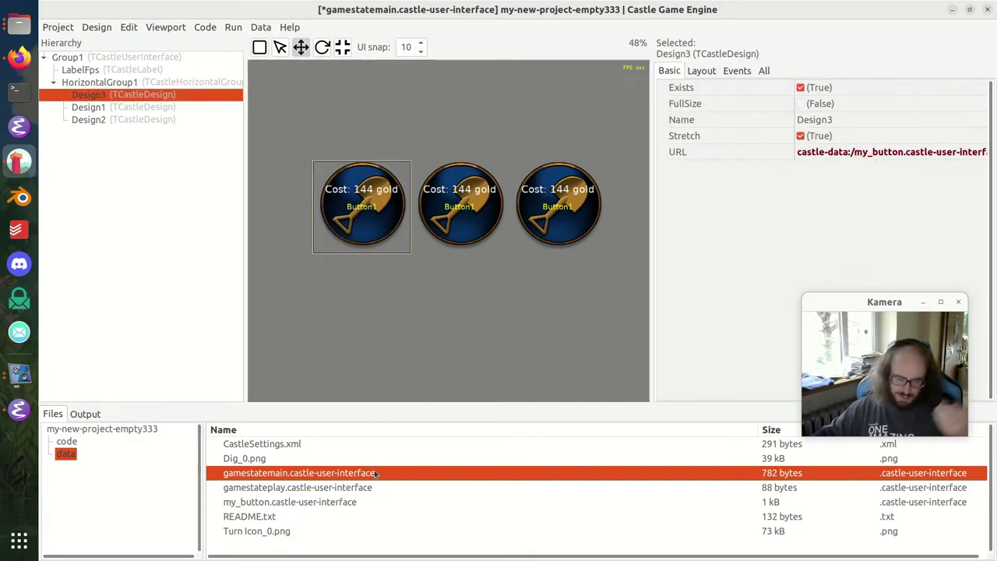
key(ctrl+s)
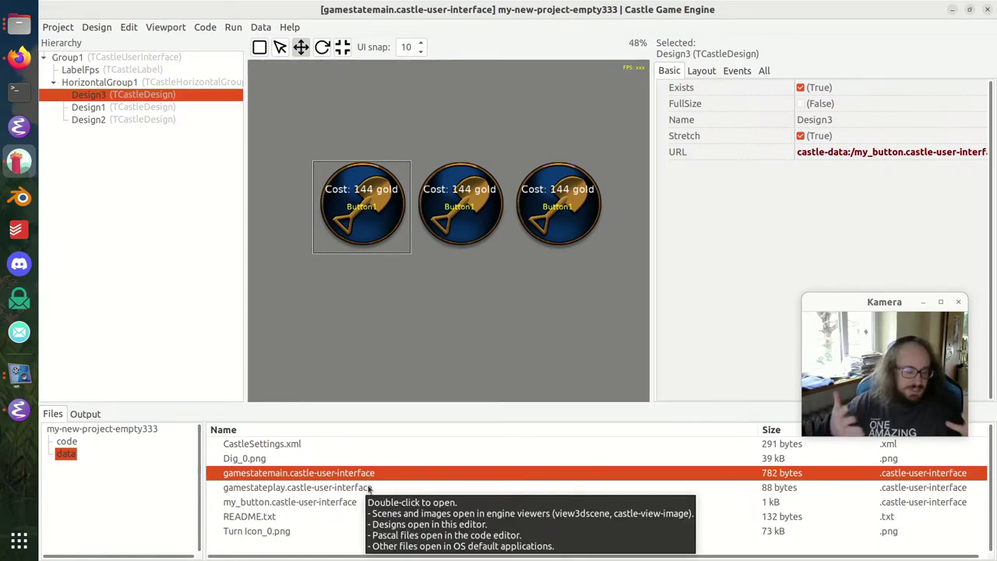
- Open my_button.castle-user-interface and set the color of Label1 to red (FF0000)
double_click(327, 503)
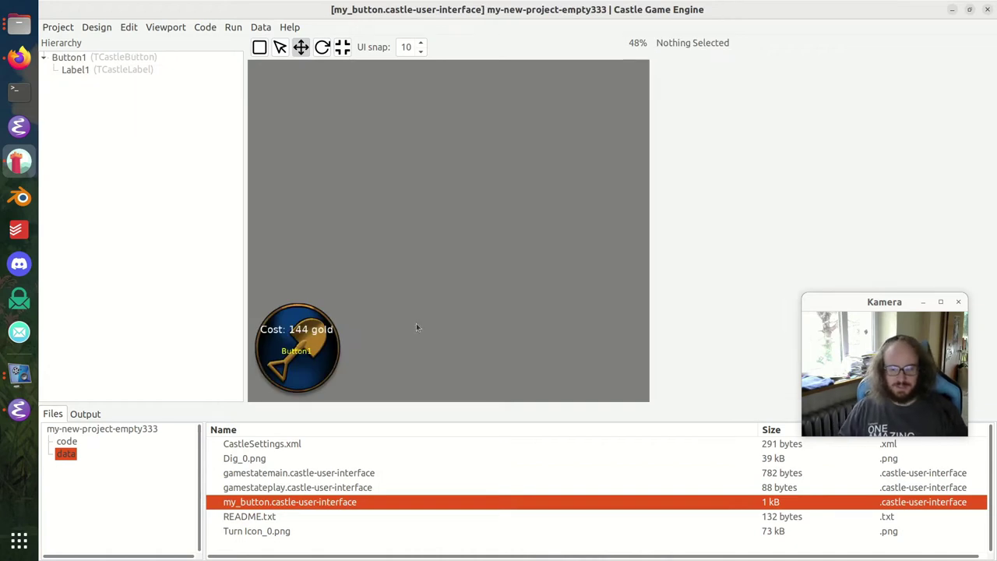
click(313, 311)
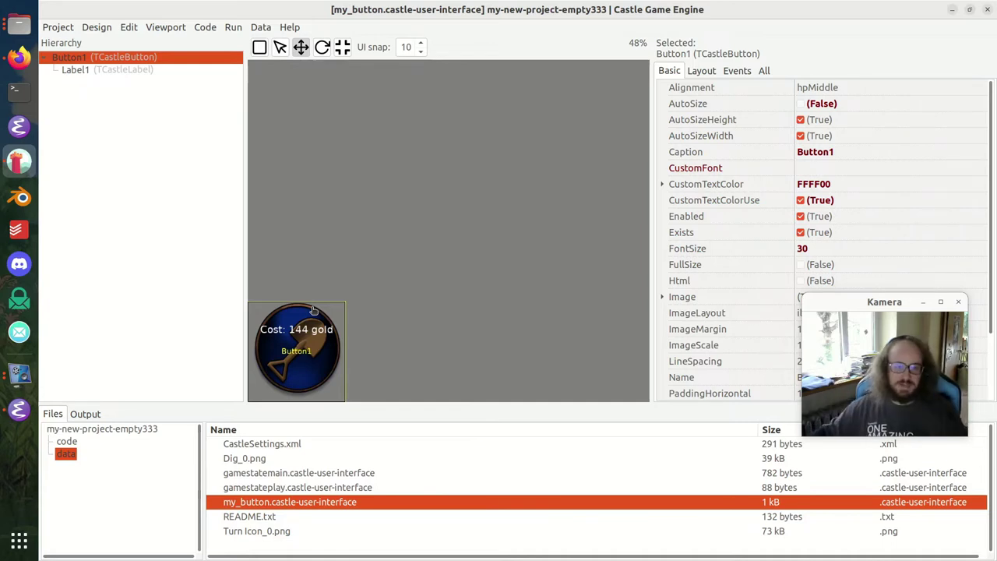
click(783, 185)
click(78, 69)
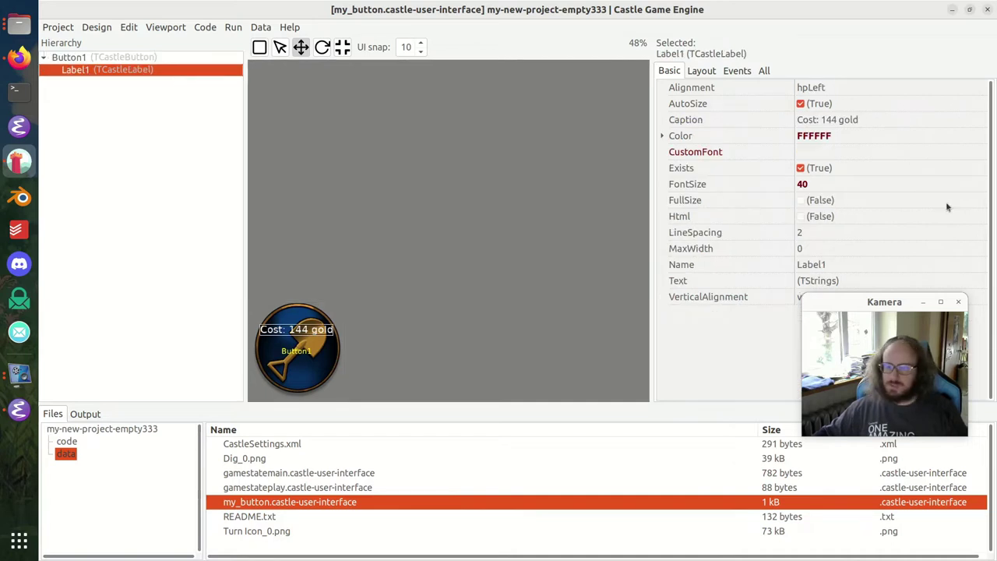
click(962, 137)
click(980, 136)
drag(394, 261, 702, 411)
click(636, 374)
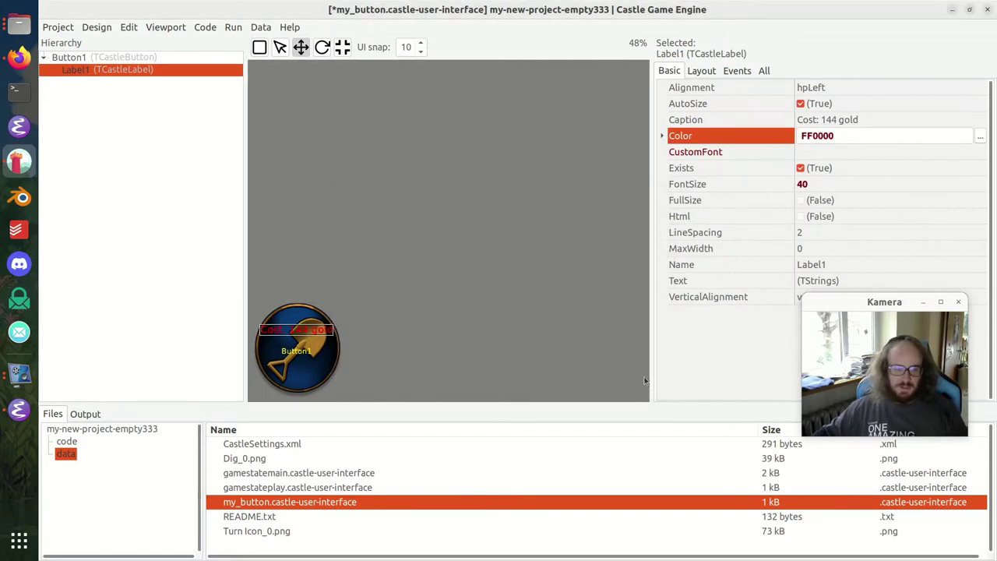
- Examine Button1's complete property list, especially the custom background images for the focused and pressed states
click(315, 368)
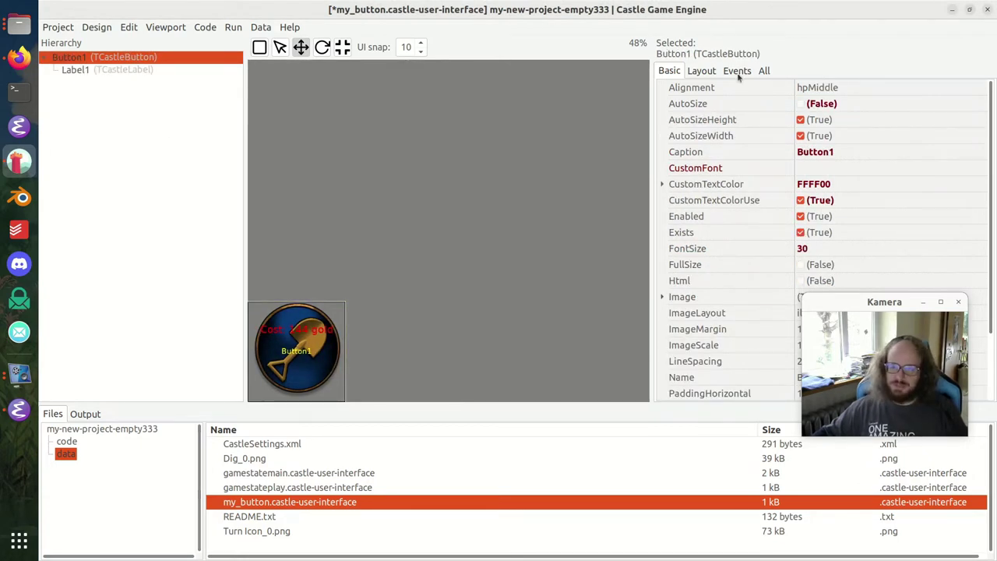
click(701, 70)
click(764, 70)
scroll(895, 233, down, 7)
drag(907, 343, 161, 427)
scroll(881, 345, down, 2)
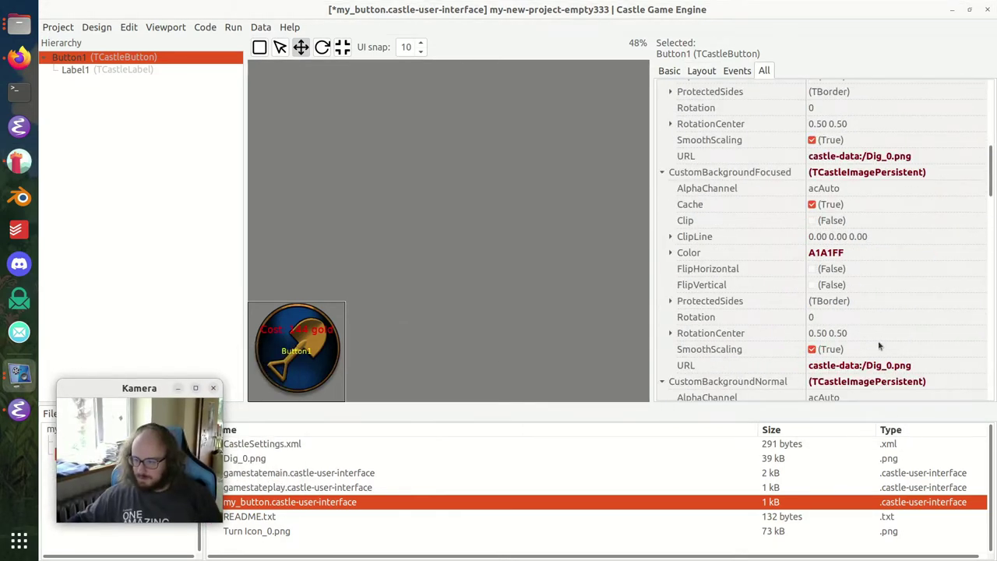
click(949, 366)
scroll(989, 367, down, 10)
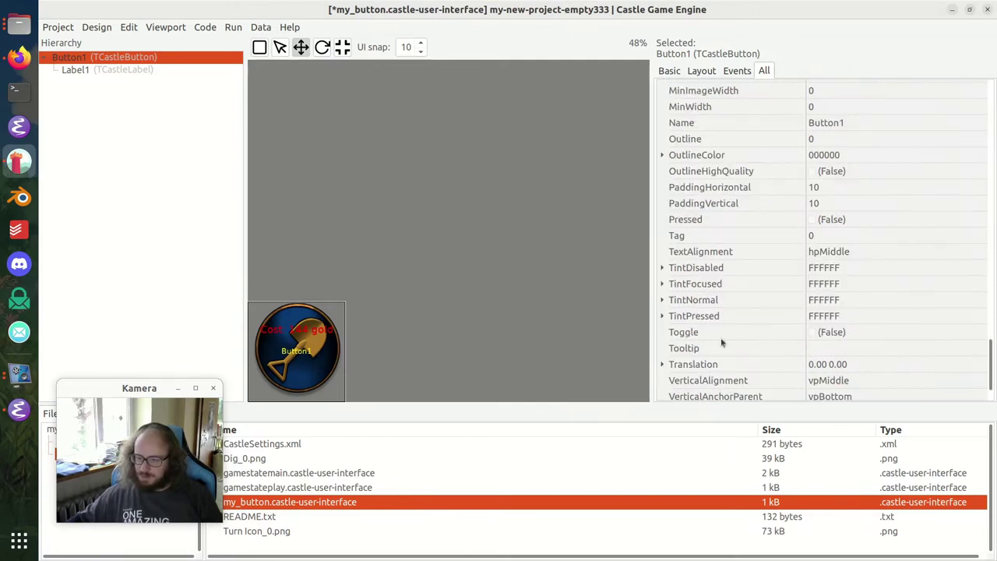
scroll(897, 234, up, 6)
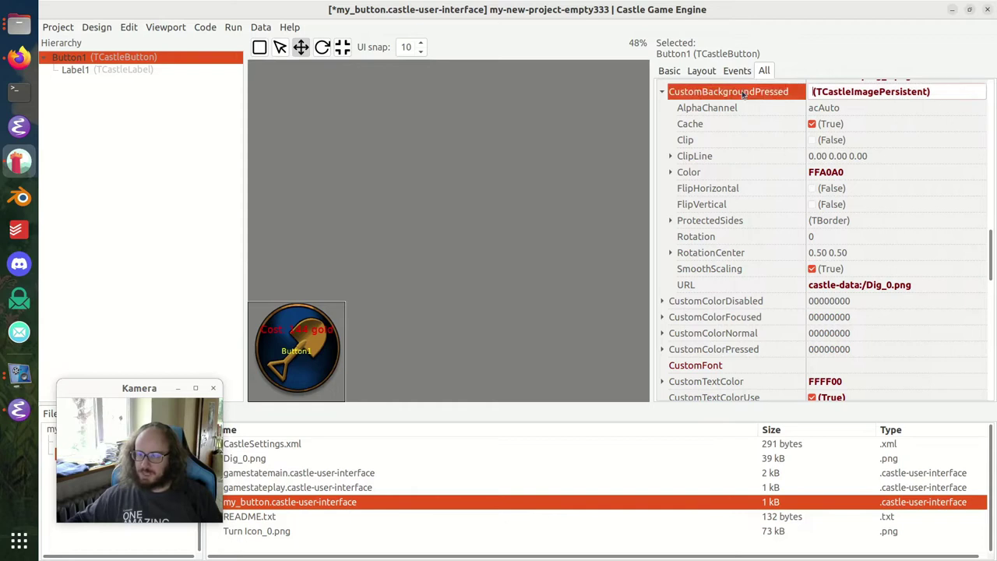
- Set the image of Button1's custom pressed background to Turn Icon_0.png
click(787, 288)
scroll(983, 290, down, 4)
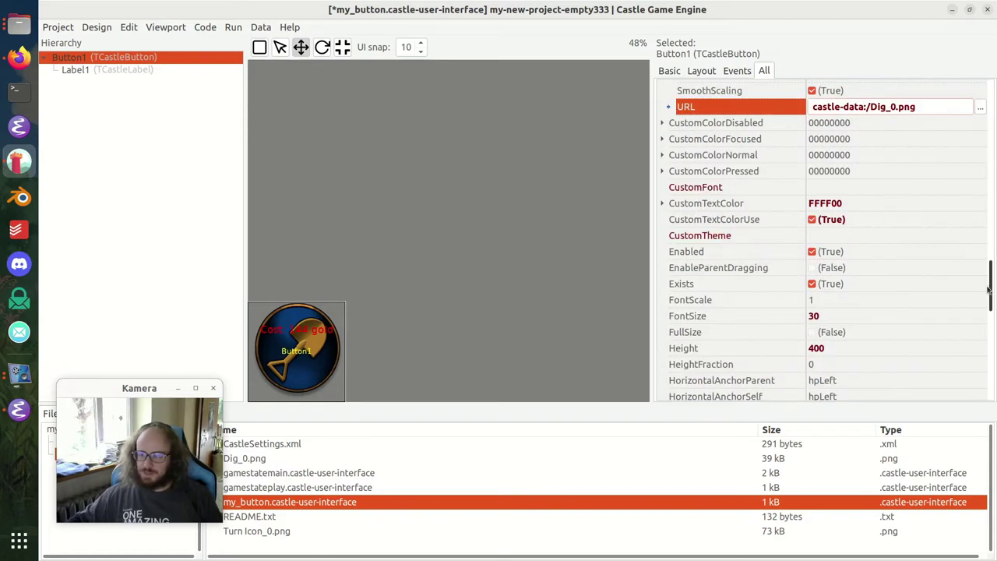
click(979, 109)
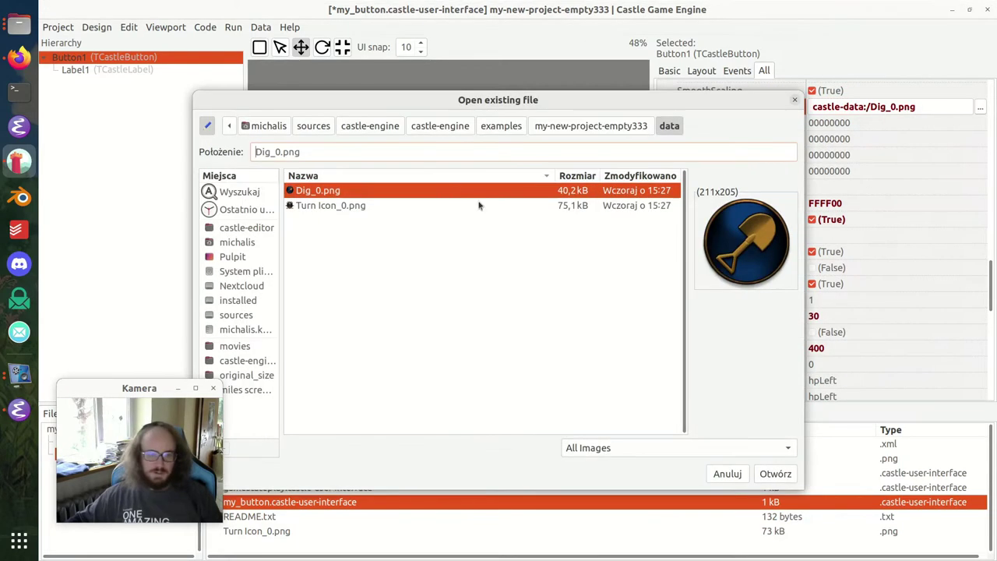
click(345, 206)
click(775, 474)
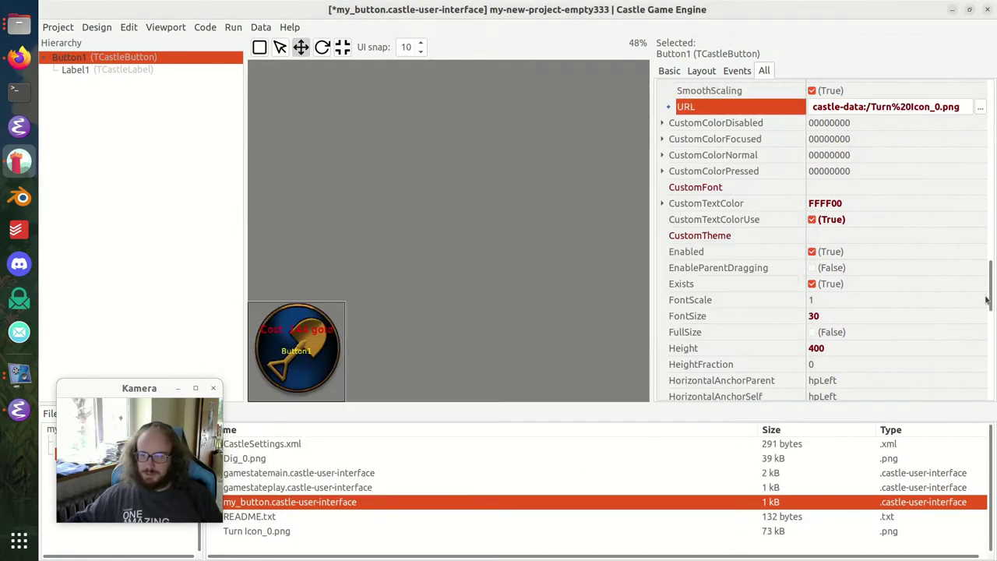
- Copy the pressed background's image URL, castle-data:/Turn%20Icon_0.png, into Button1's custom disabled background
triple_click(950, 106)
key(ctrl+c)
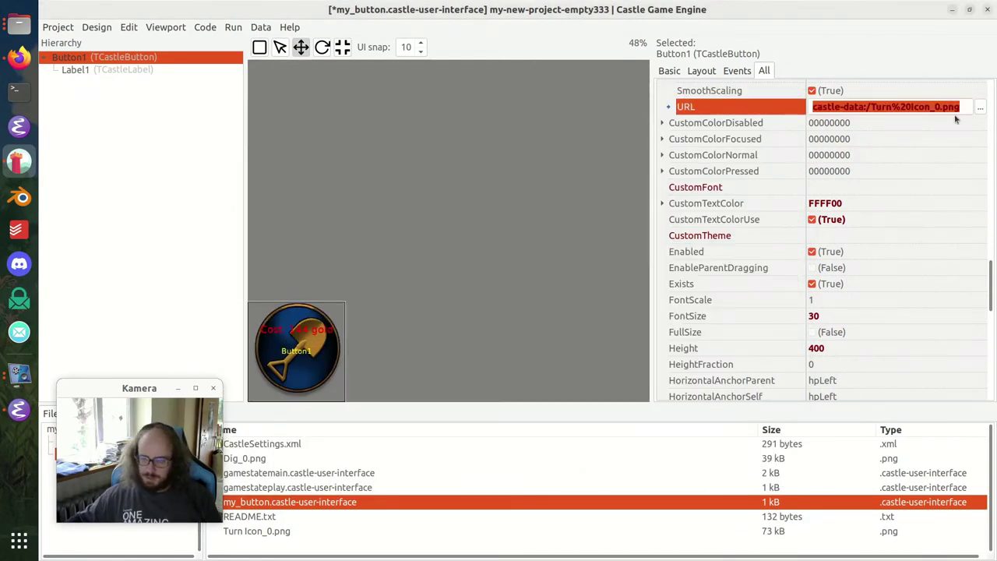
click(662, 122)
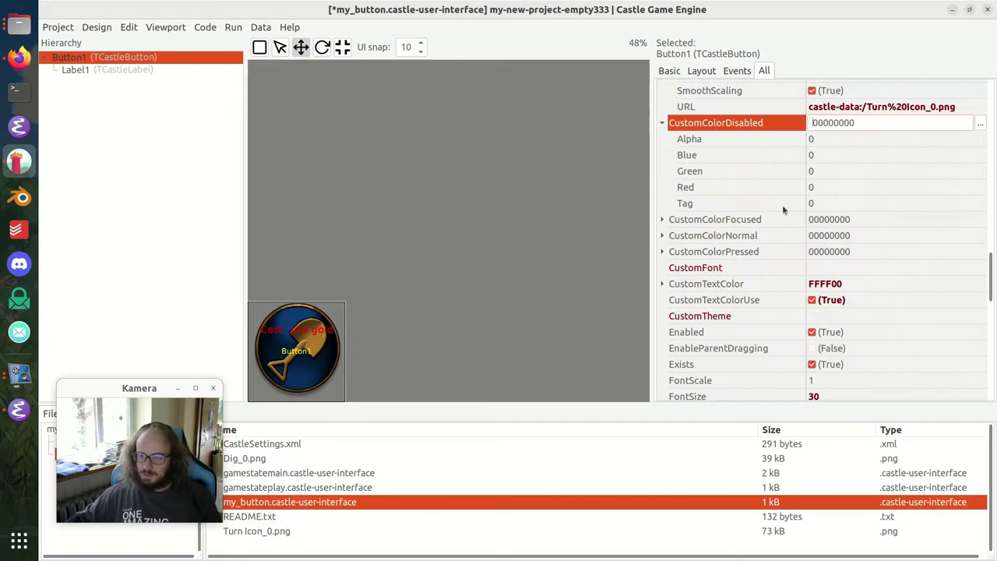
scroll(716, 217, up, 7)
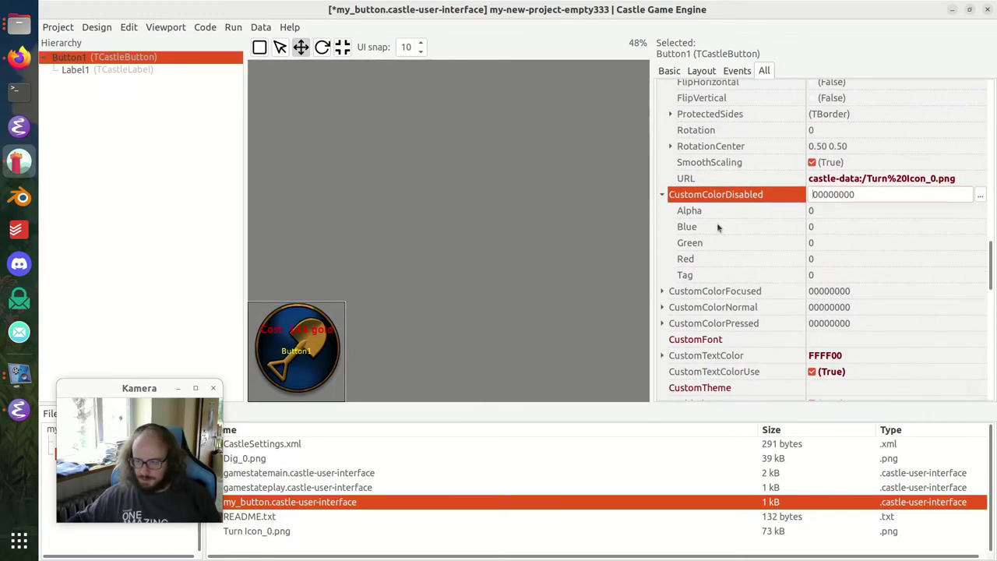
scroll(756, 280, up, 7)
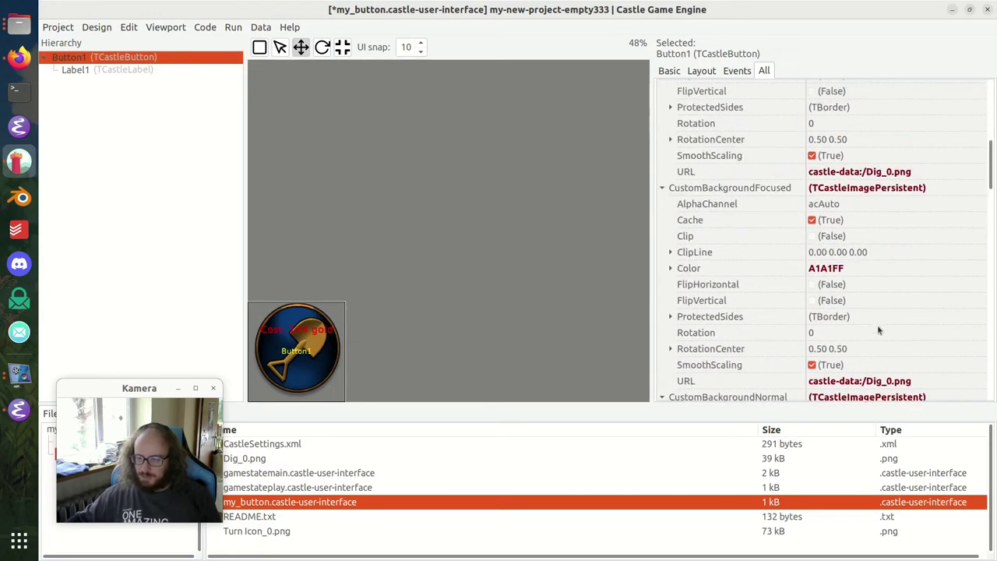
click(933, 172)
key(ctrl+a)
key(ctrl+v)
key(ctrl+a)
key(ctrl+c)
- Set the image URL of Button1's custom focused background to castle-data:/Turn%20Icon_0.png
scroll(900, 243, down, 2)
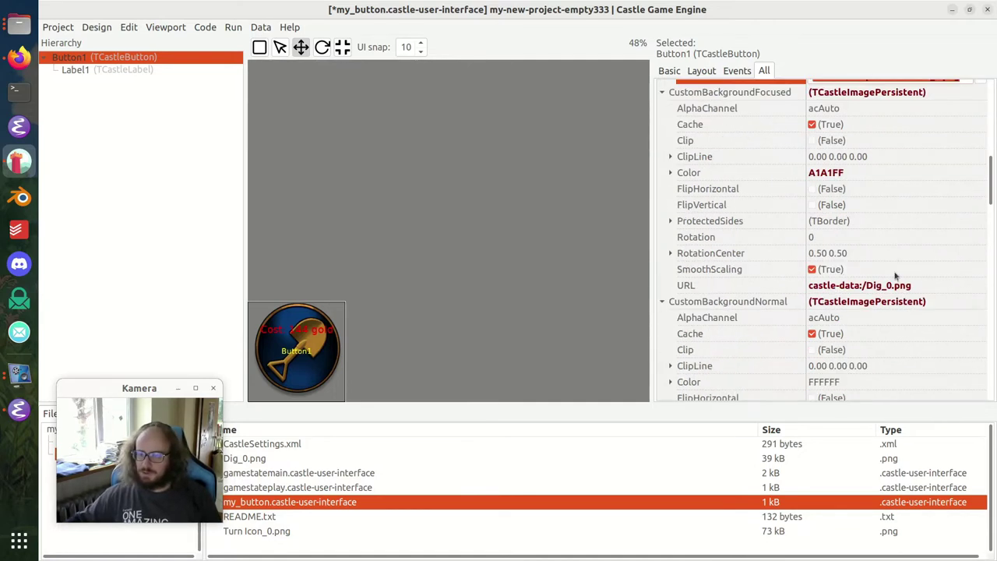
click(935, 285)
key(ctrl+a)
key(BackSpace)
key(ctrl+v)
key(ctrl+a)
- Set the image URL of Button1's custom normal background to castle-data:/Turn%20Icon_0.png and check the URLs of the other background states
scroll(904, 323, down, 4)
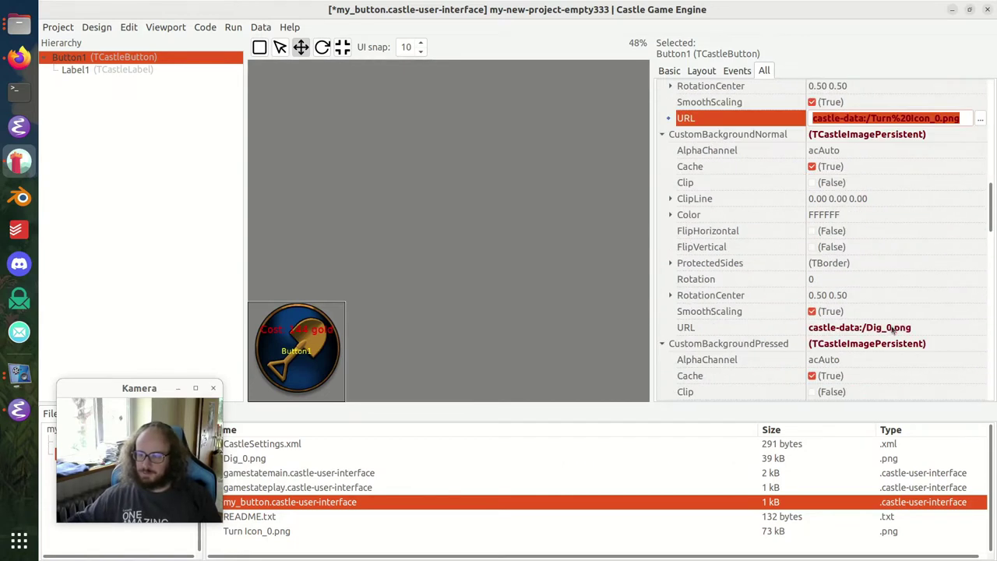
click(893, 329)
key(ctrl+a)
key(BackSpace)
key(ctrl+v)
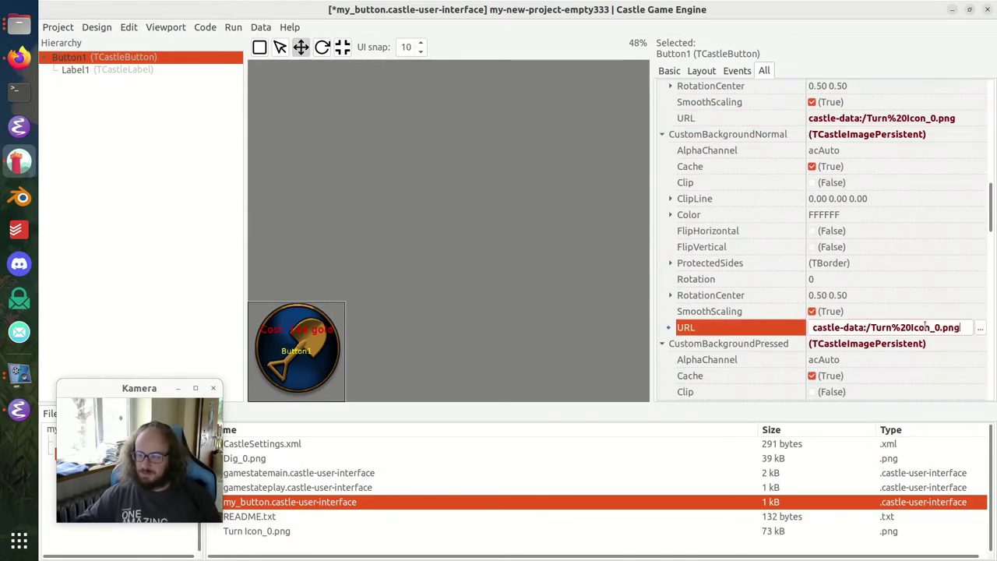
key(ctrl+a)
scroll(908, 311, down, 5)
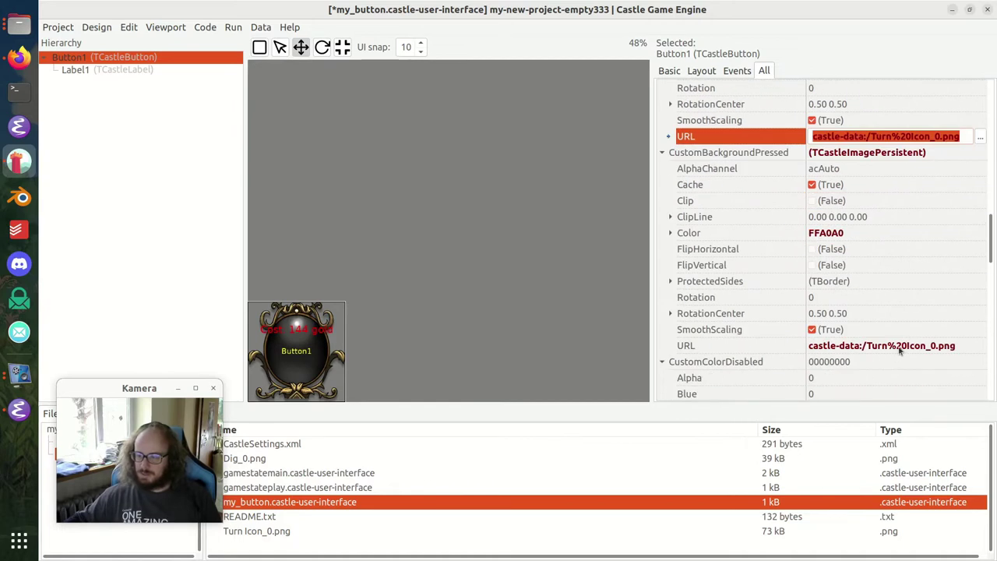
click(899, 348)
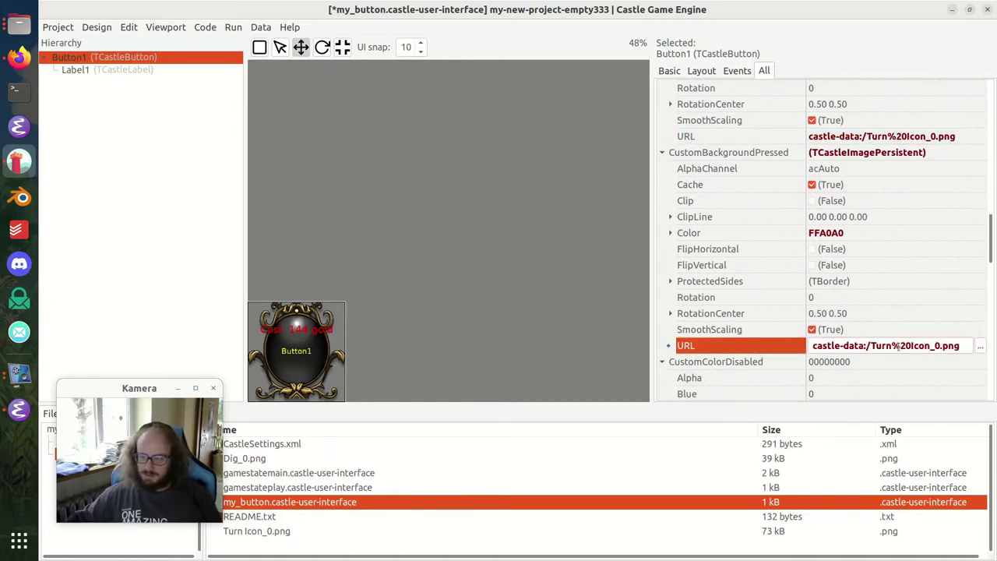
scroll(926, 343, down, 7)
scroll(926, 343, up, 3)
scroll(908, 297, up, 5)
scroll(908, 296, down, 4)
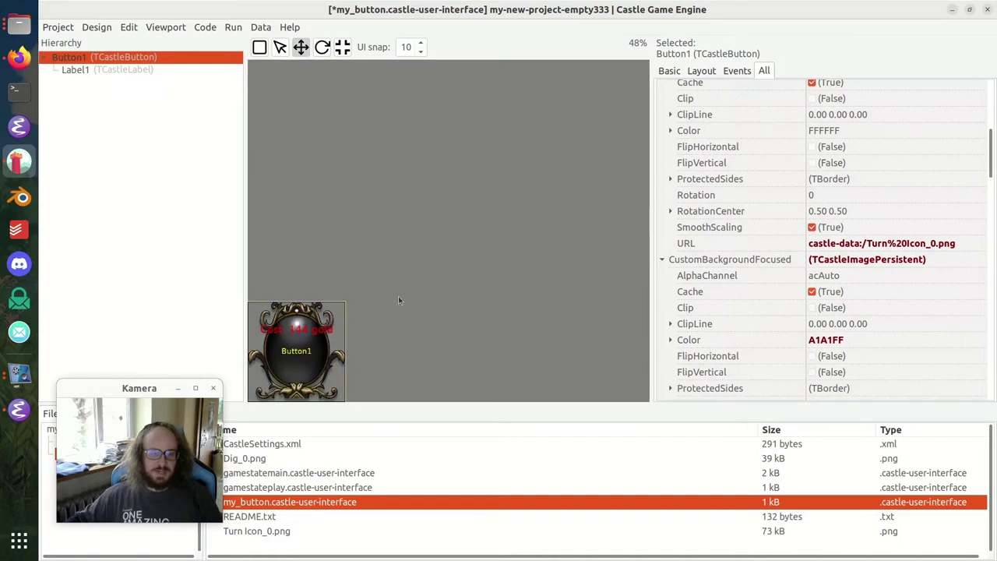
- Add an Image component to Button1 and load Dig_0.png into it
right_click(135, 62)
mouse_move(192, 68)
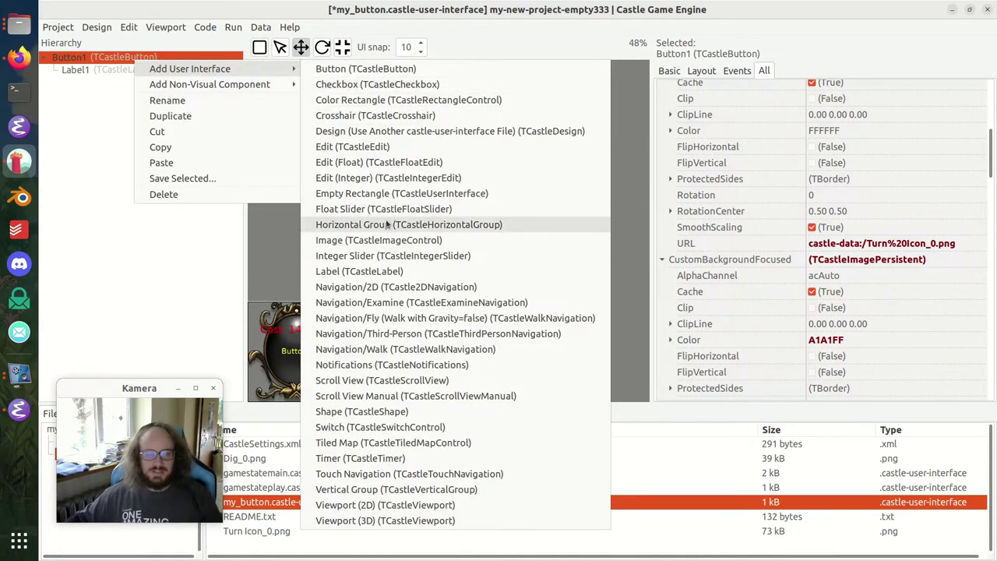
click(379, 239)
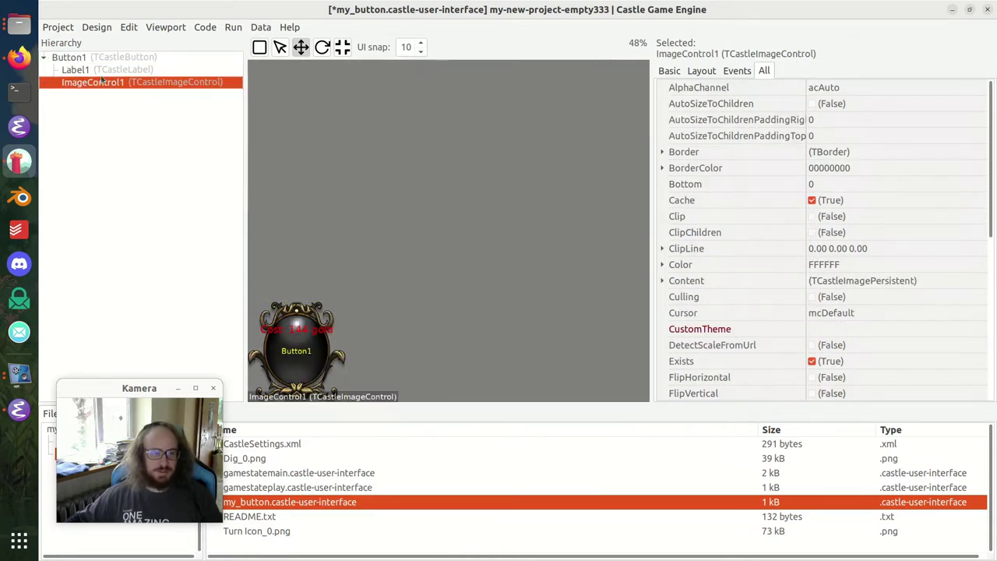
click(666, 71)
click(890, 282)
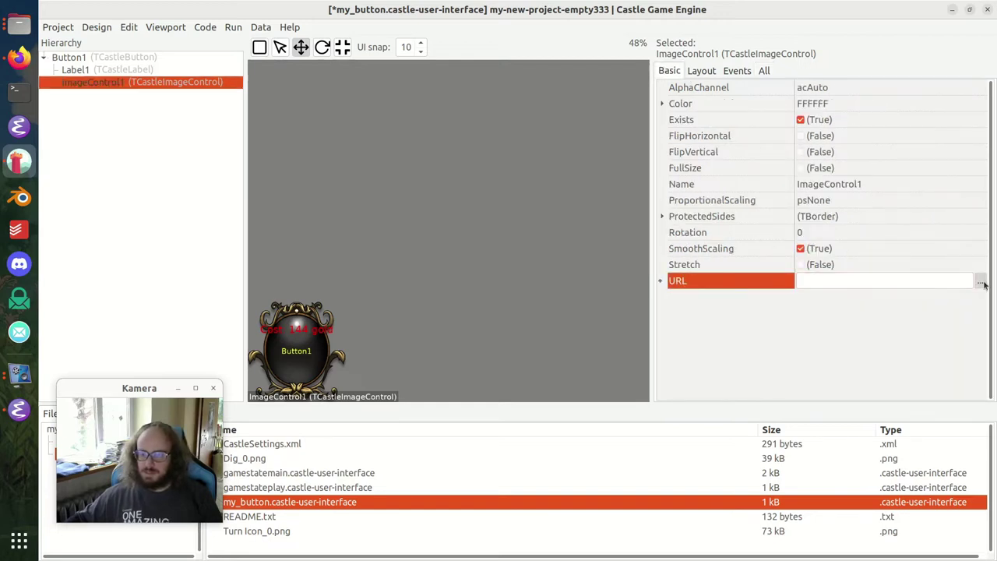
click(979, 282)
double_click(391, 172)
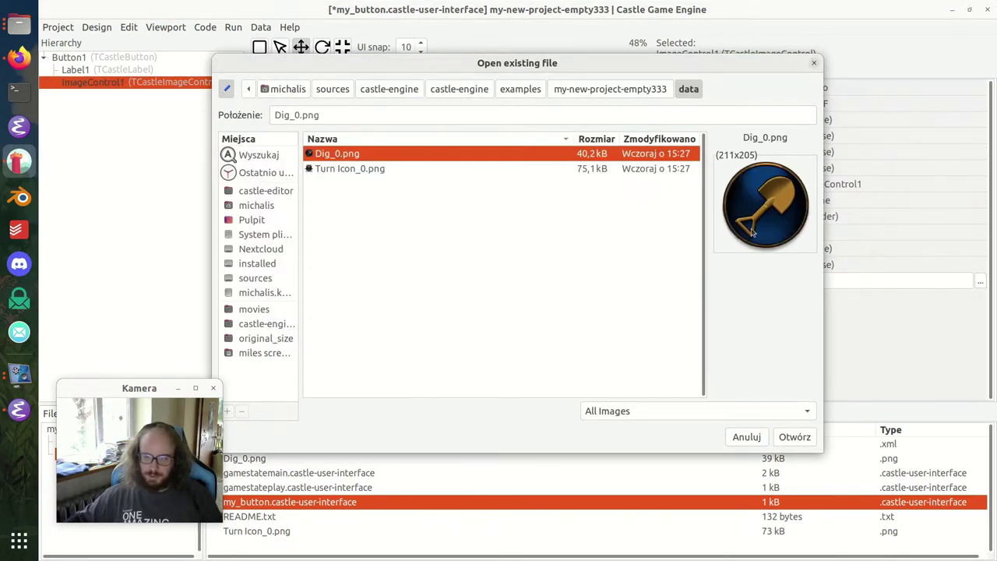
click(795, 436)
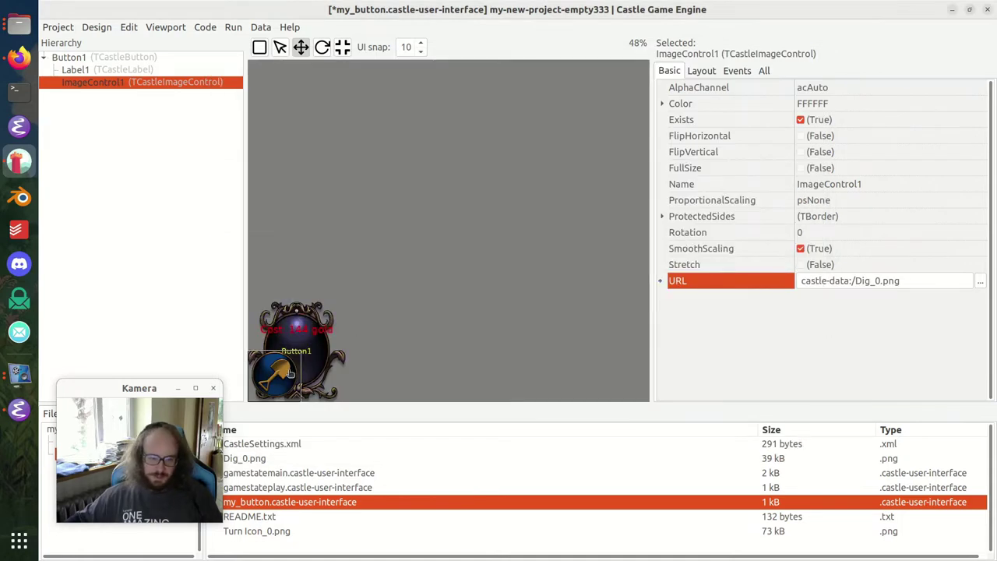
- Anchor ImageControl1 to the middle of Button1 both horizontally and vertically and move it to that anchor
click(701, 71)
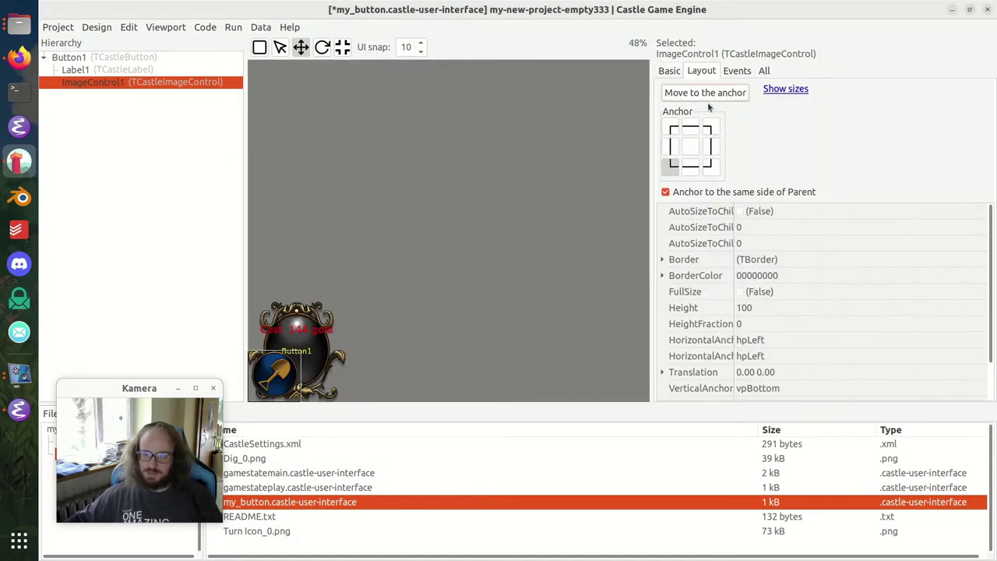
click(690, 145)
click(705, 92)
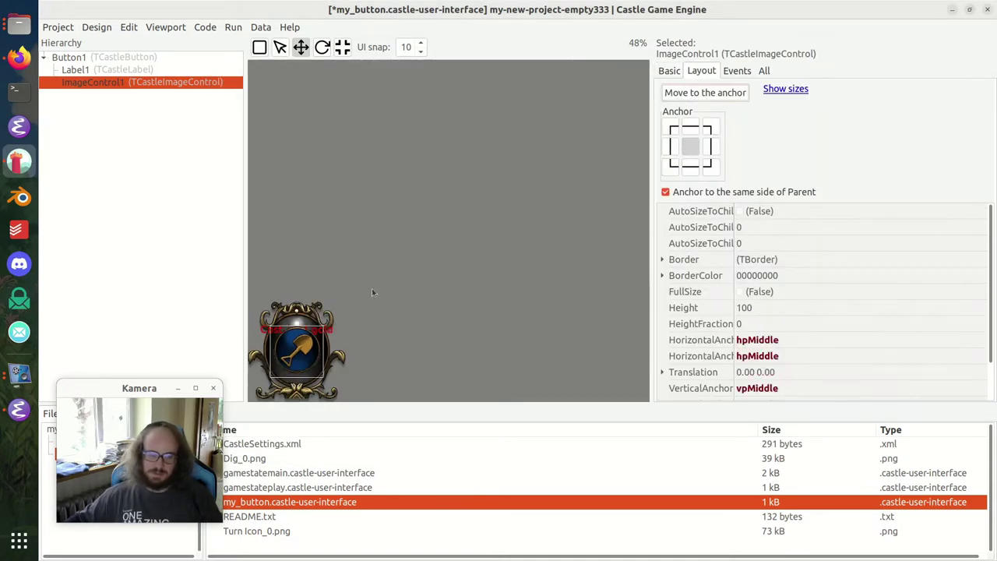
click(406, 349)
- Clear the caption of Button1
click(144, 56)
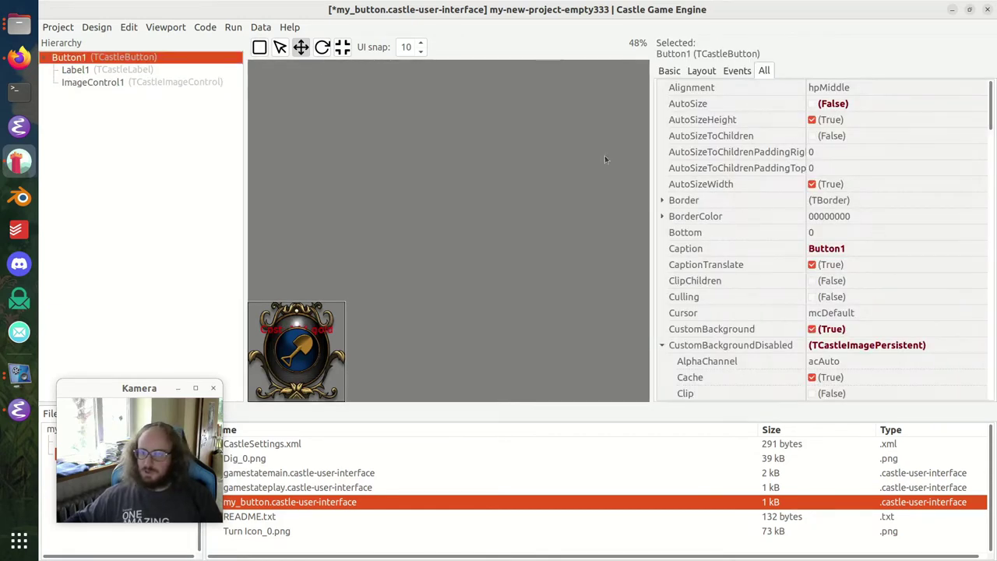
click(802, 251)
key(BackSpace)
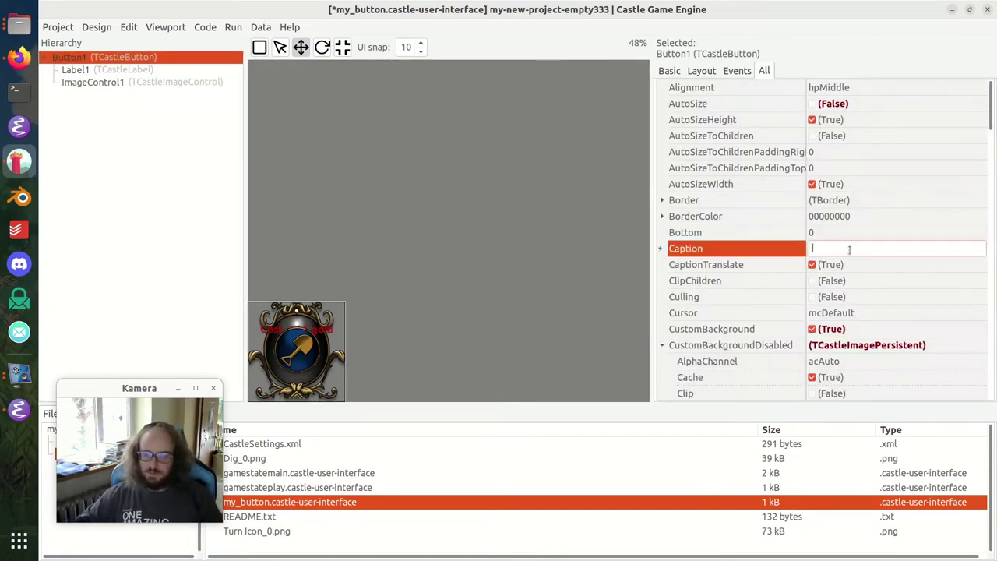
- Reorder Label1 after ImageControl1 in the hierarchy so it draws over the image, and save the my_button design
click(137, 71)
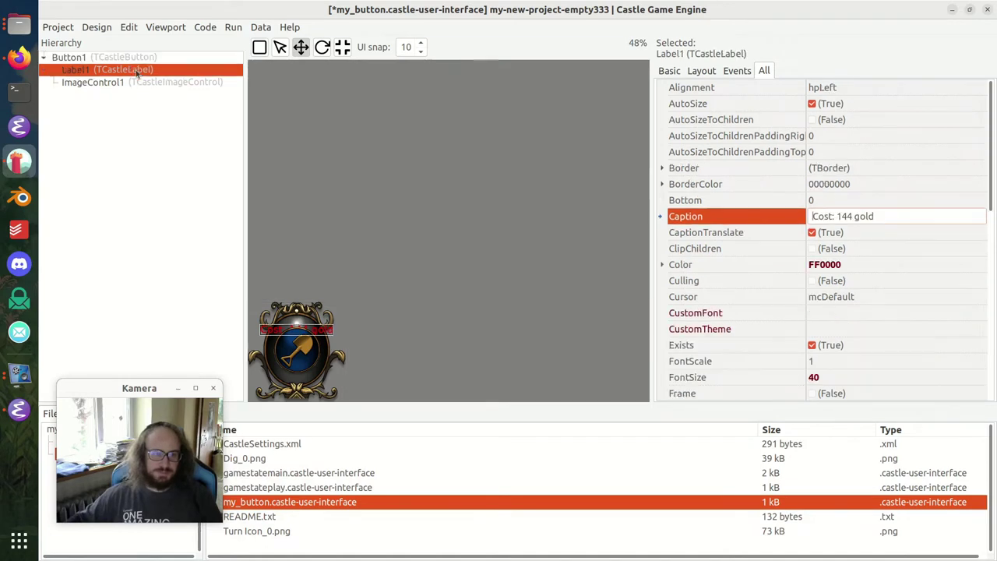
drag(137, 72, 136, 90)
click(466, 329)
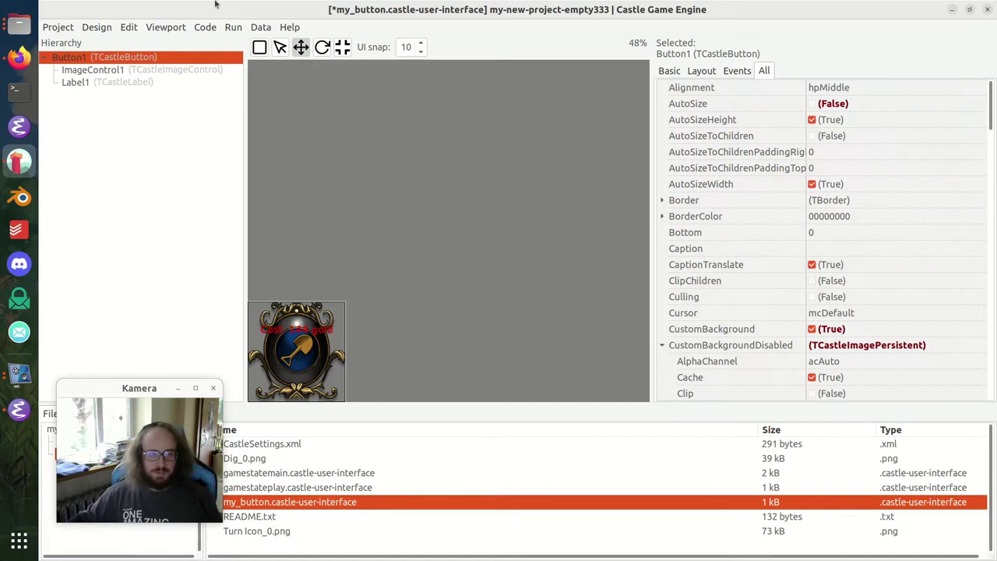
click(100, 26)
click(144, 153)
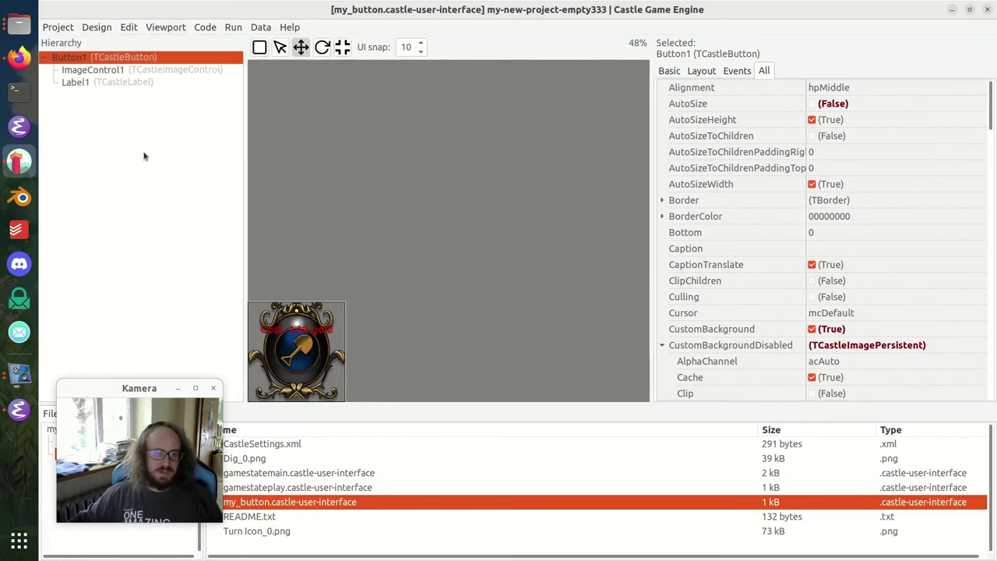
- Open gamestateplay.castle-user-interface to check its button instances, and switch to gamestatemain.castle-user-interface
drag(154, 427, 929, 81)
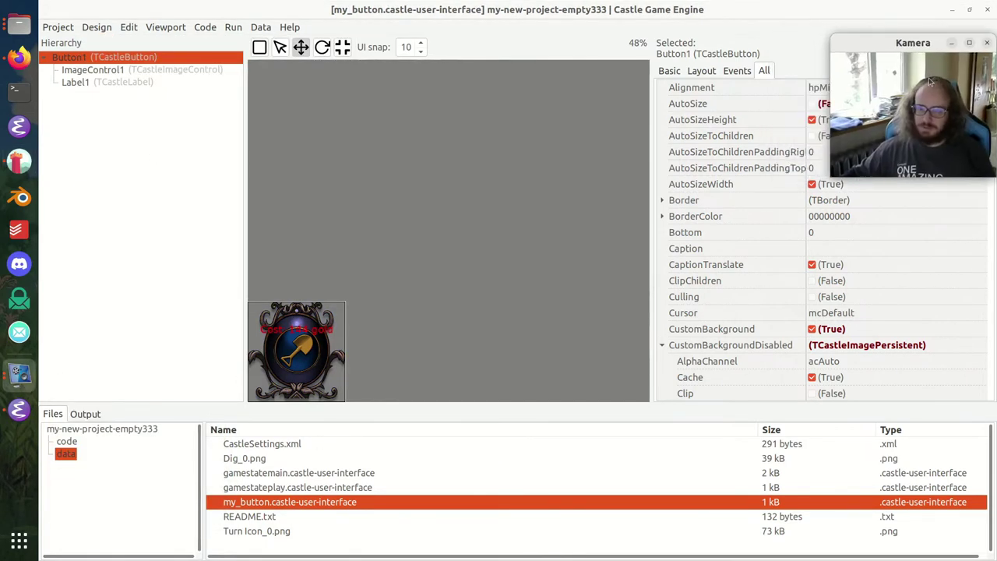
double_click(308, 487)
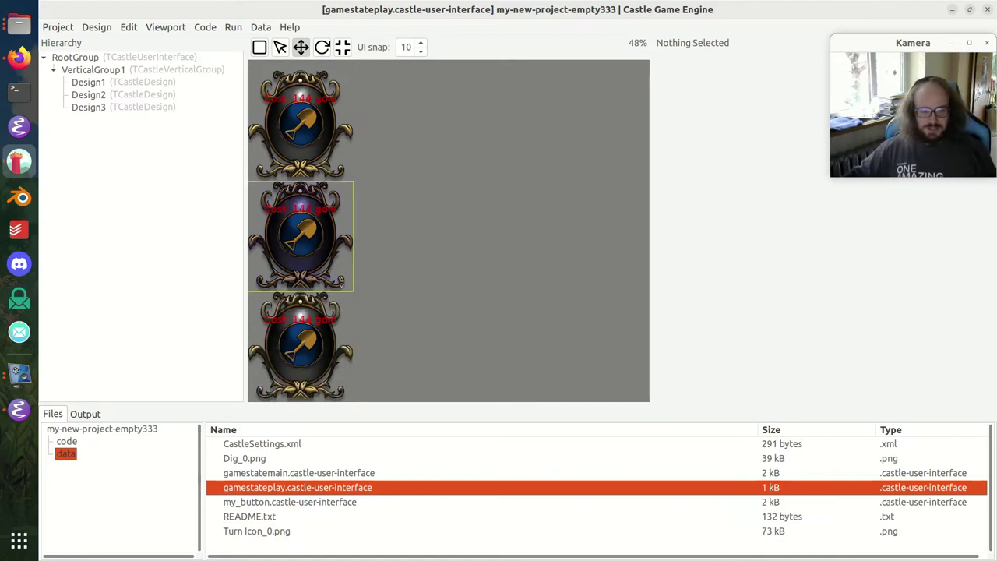
double_click(319, 474)
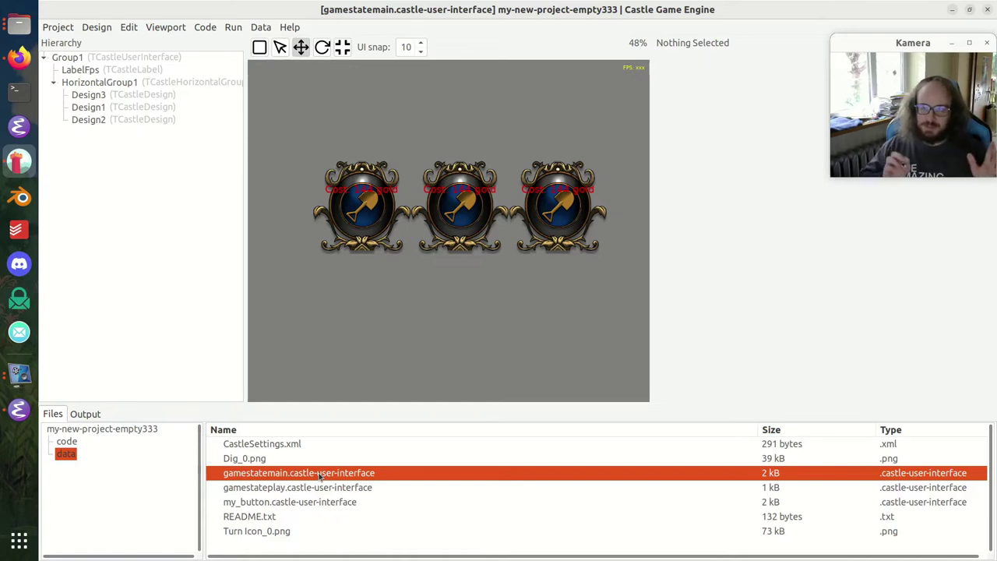
- Inspect the three button design instances in HorizontalGroup1 by selecting each of them in turn
click(378, 229)
click(457, 233)
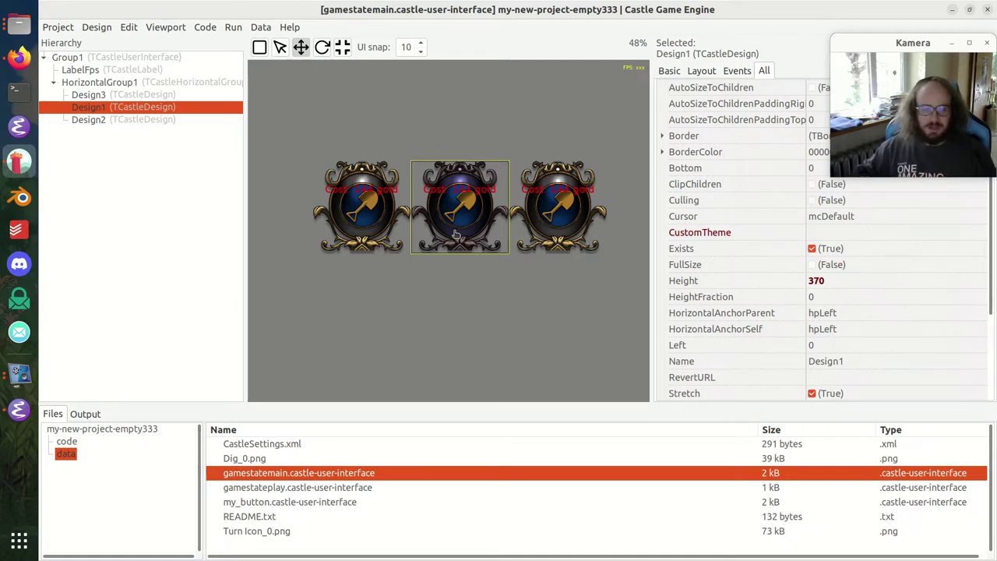
click(368, 209)
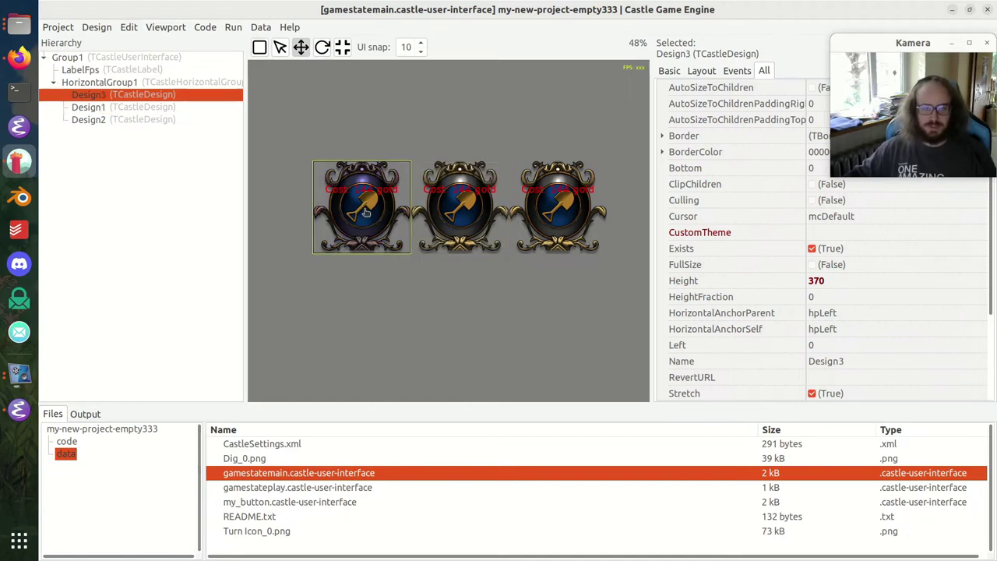
click(472, 219)
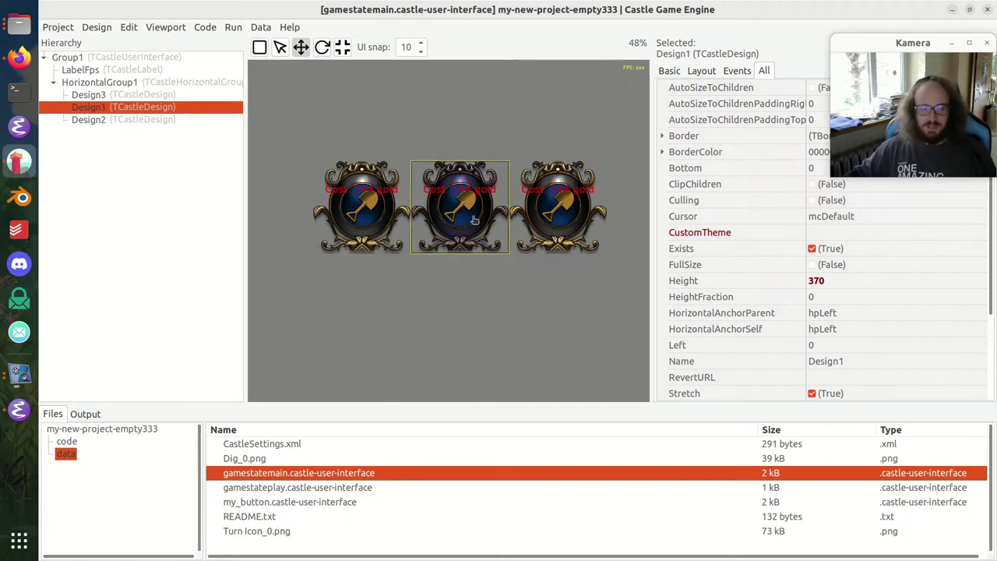
click(535, 216)
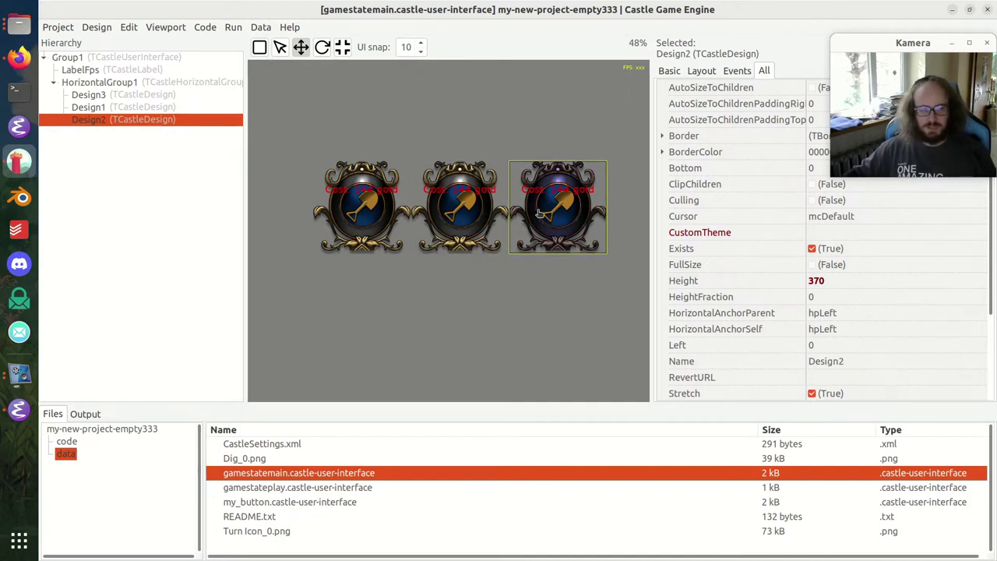
click(113, 95)
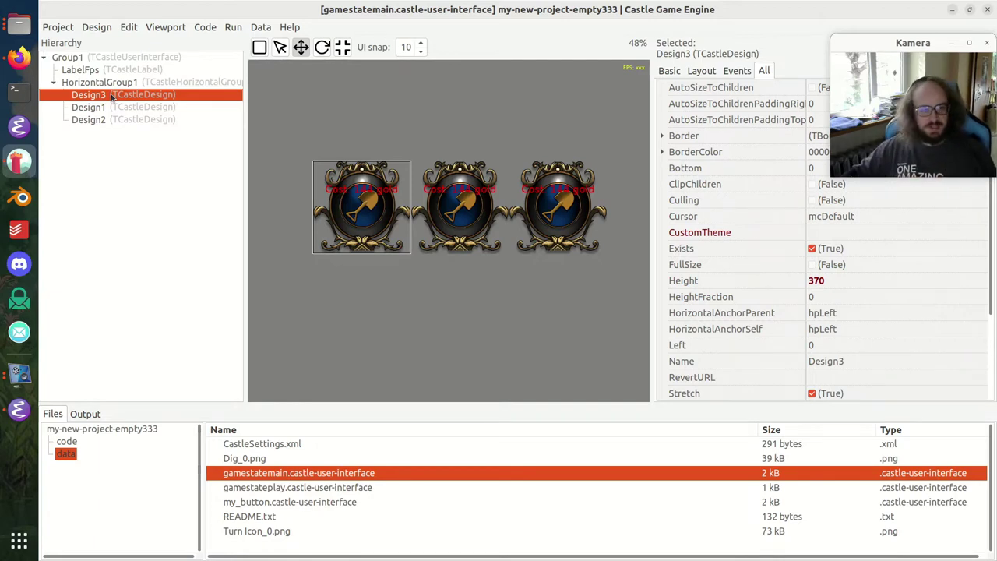
- Add a Button to Group1 and check the context options for saving it as a separate design
click(119, 59)
right_click(120, 59)
mouse_move(163, 68)
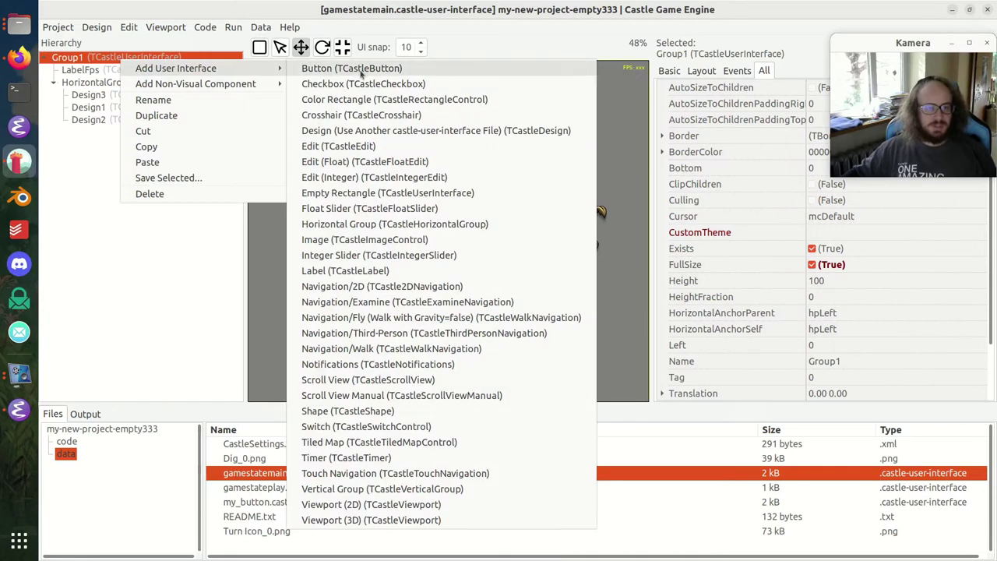
click(360, 69)
right_click(111, 133)
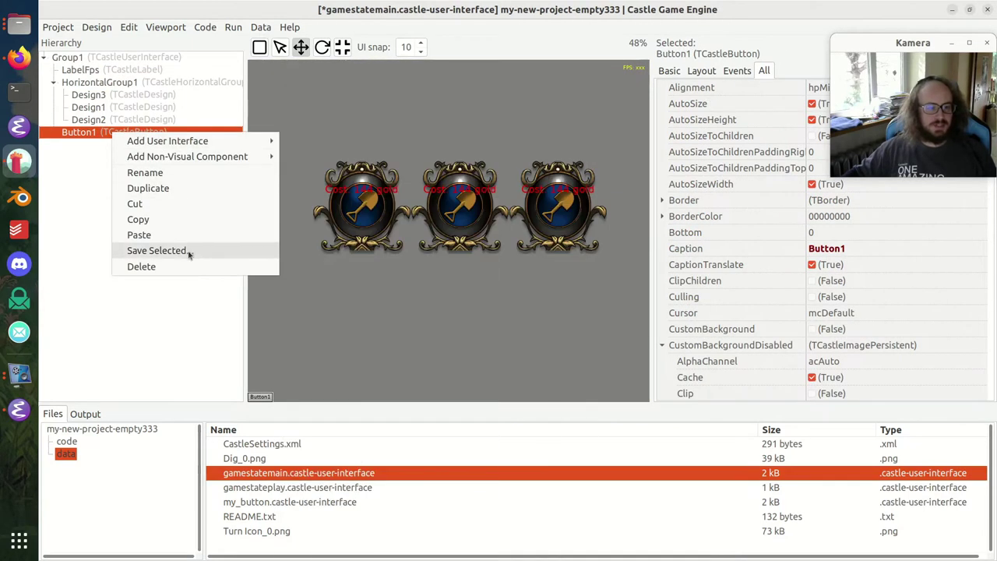
click(94, 339)
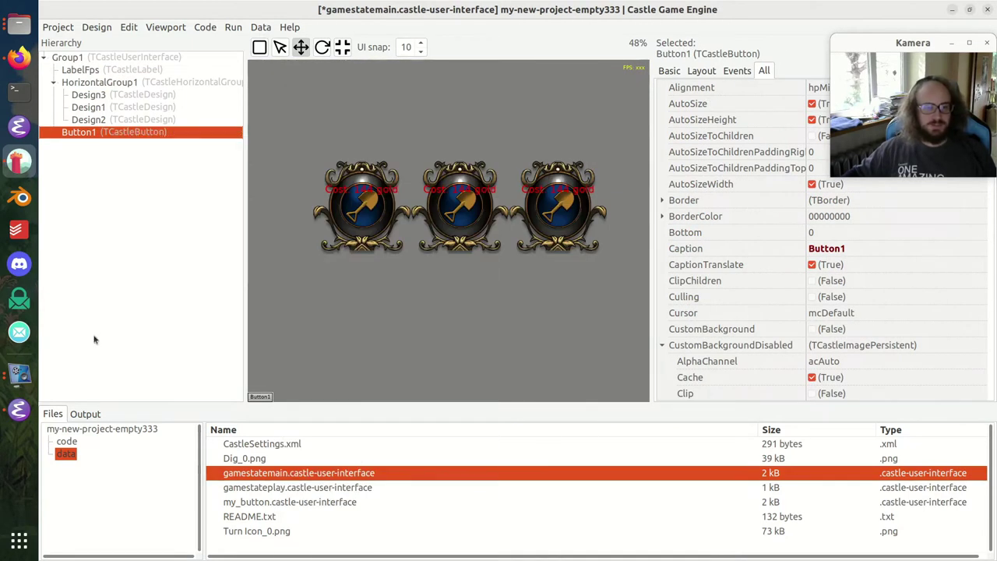
- Delete Button1 from Group1 and save the gamestatemain design
key(Up)
key(Down)
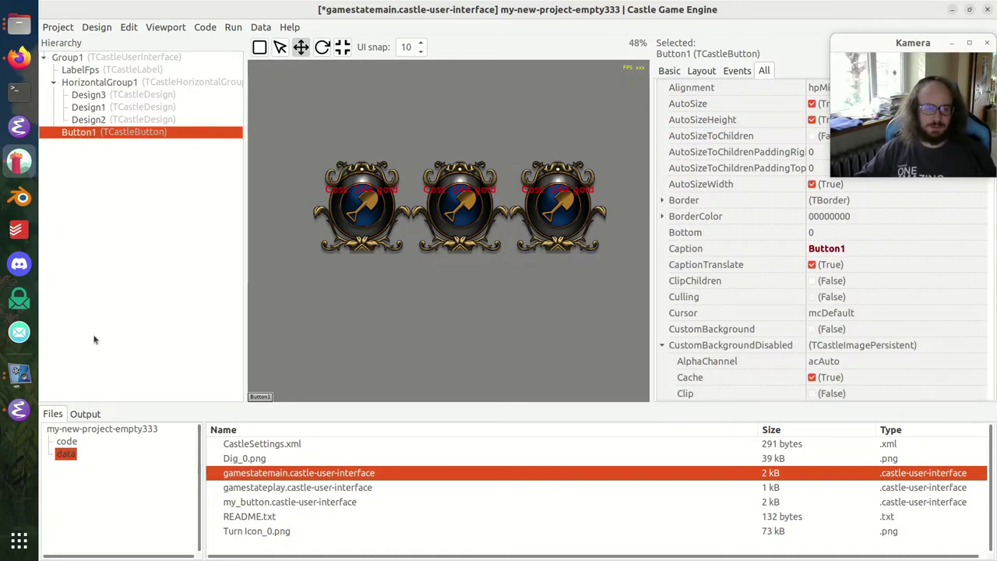
key(Delete)
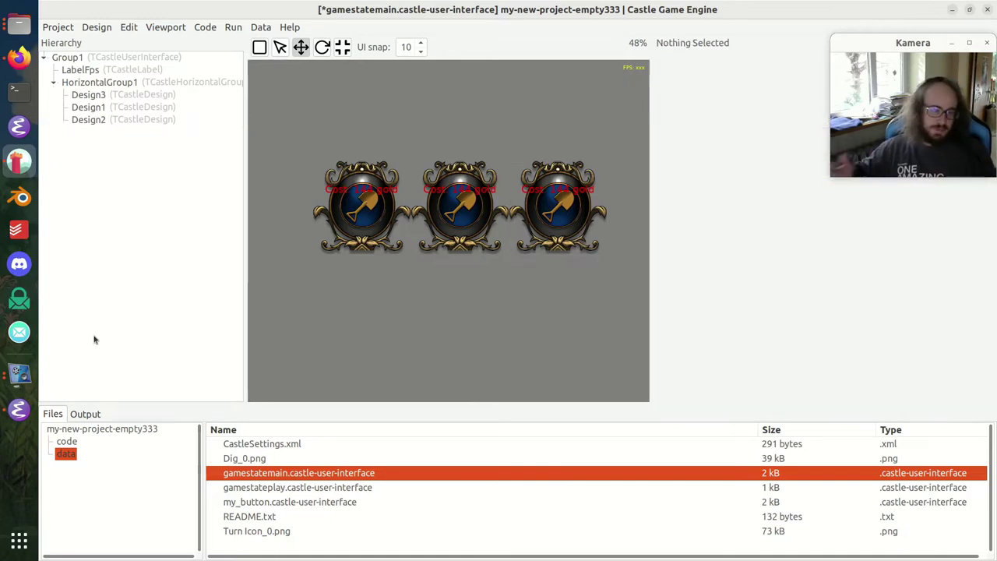
key(ctrl+s)
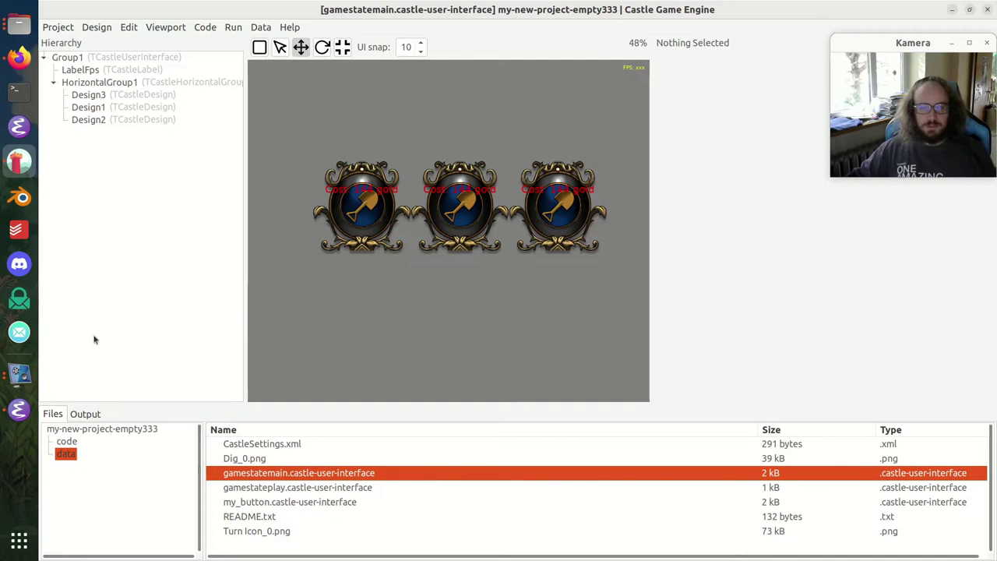
- Create a new user interface design with a Button (TCastleButton) as its custom root
click(101, 28)
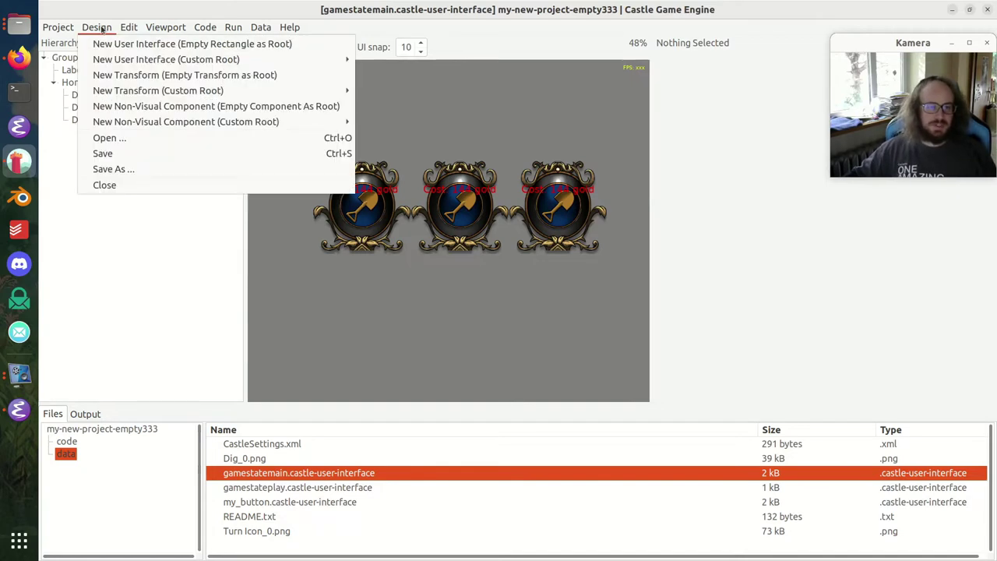
mouse_move(109, 60)
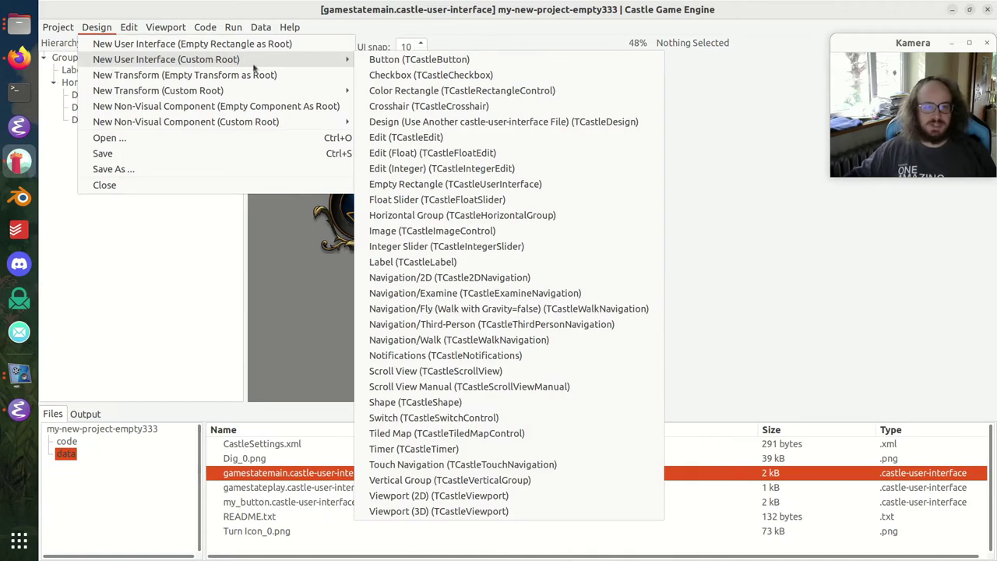
click(387, 60)
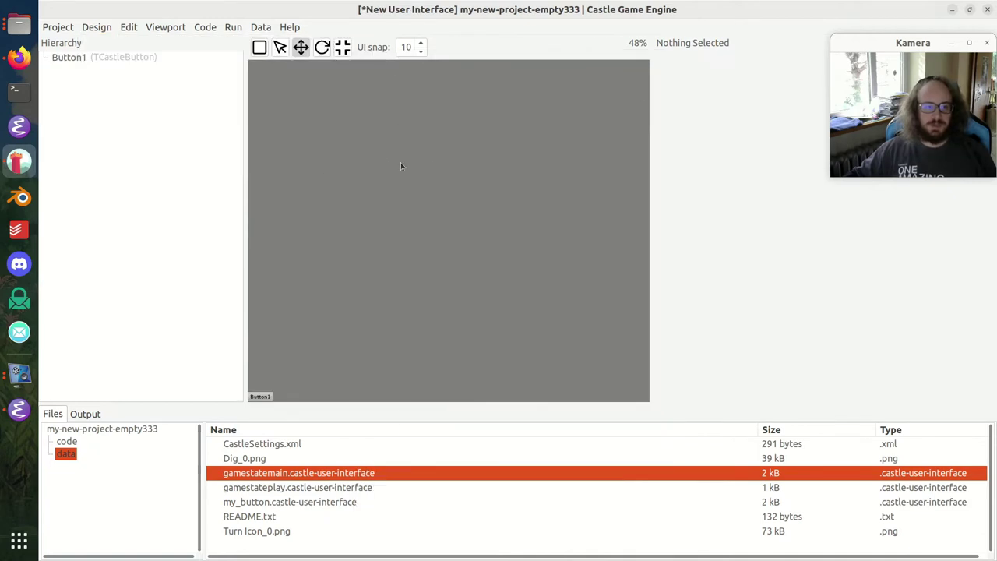
- Turn off AutoSize for the root Button1 and enlarge it to roughly half the canvas width
click(144, 58)
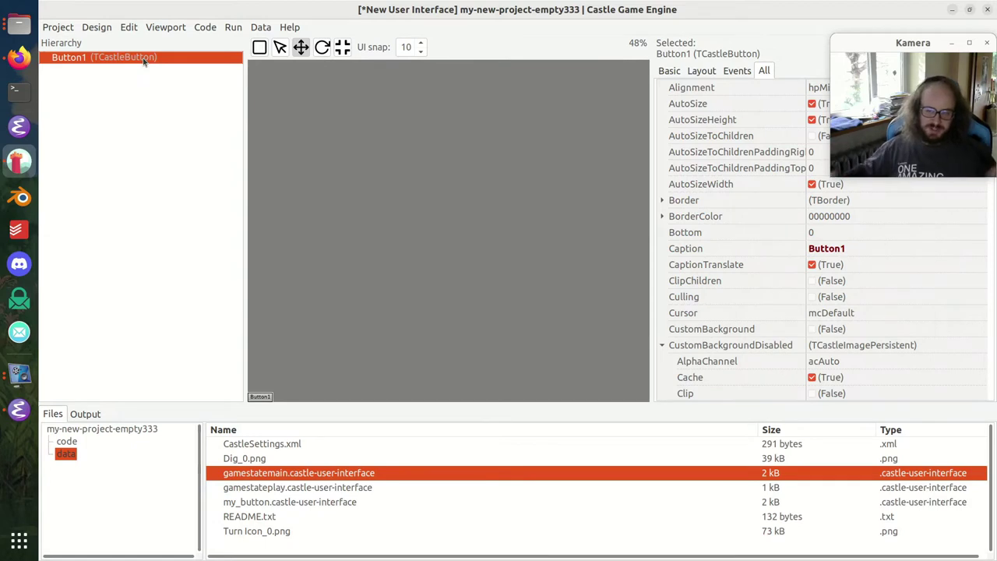
click(812, 104)
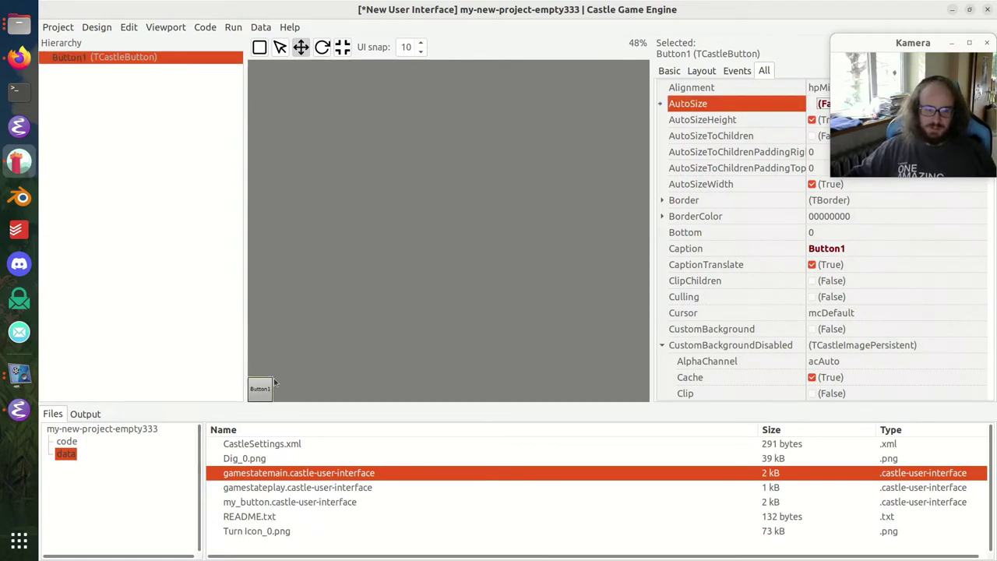
drag(271, 382, 439, 273)
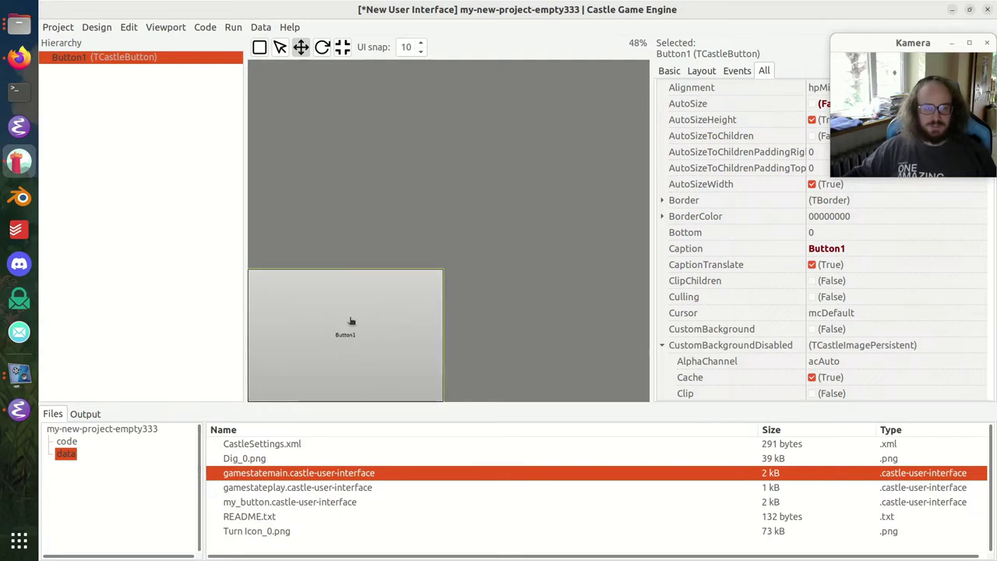
- Save the new button design in the data folder as my_button2
key(ctrl+s)
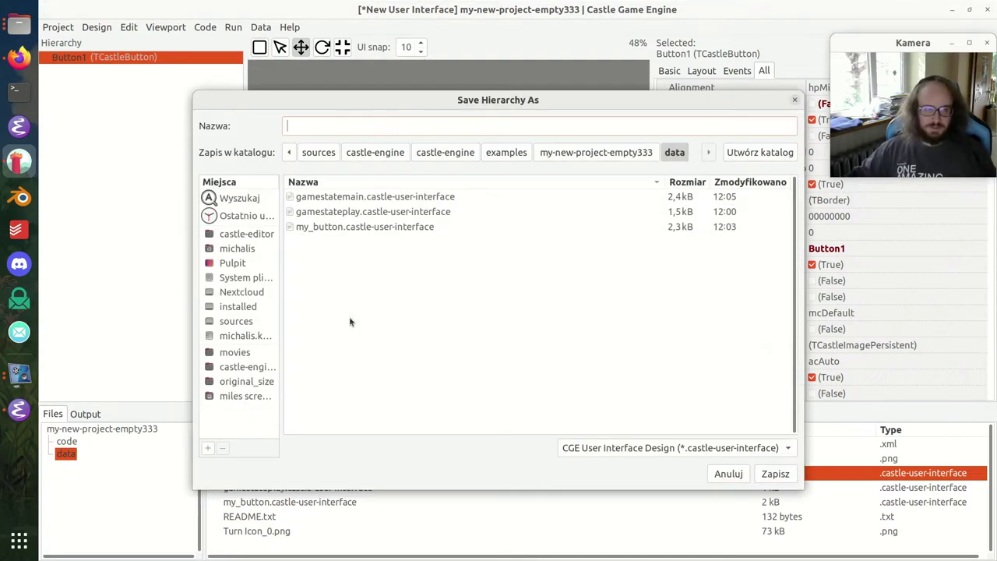
text(my_)
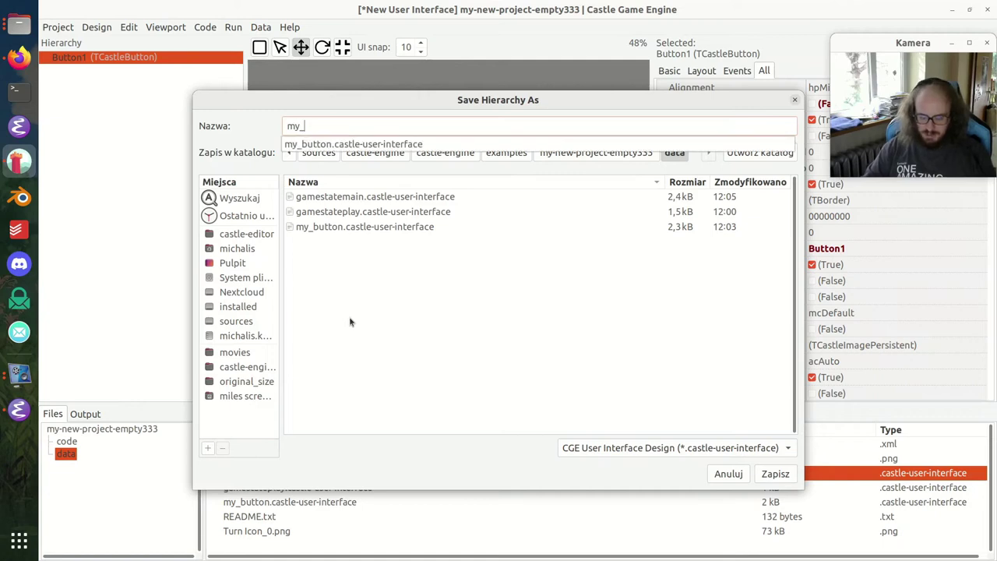
text(button2)
key(Return)
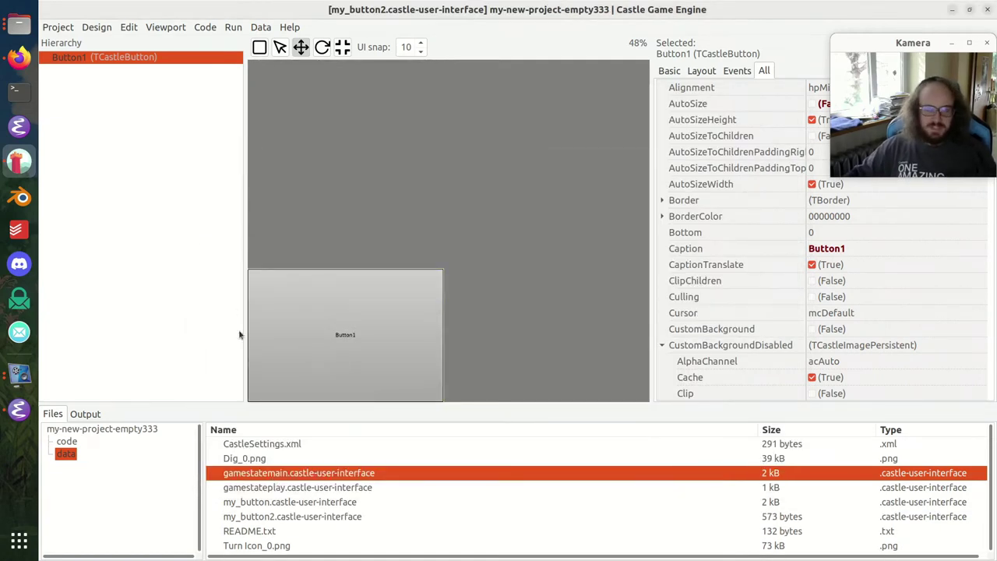
- Open gamestatemain.castle-user-interface and place two instances of my_button2.castle-user-interface below the row of image buttons
double_click(337, 475)
click(288, 529)
drag(299, 517, 430, 270)
drag(285, 516, 548, 252)
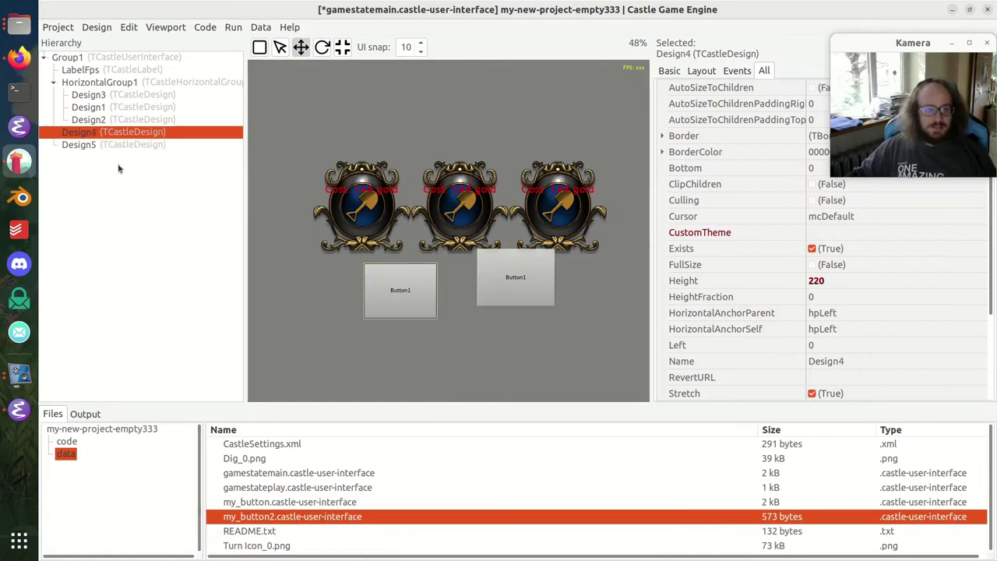
- Delete both my_button2 instances, Design5 and Design4, from the hierarchy
click(125, 144)
key(Delete)
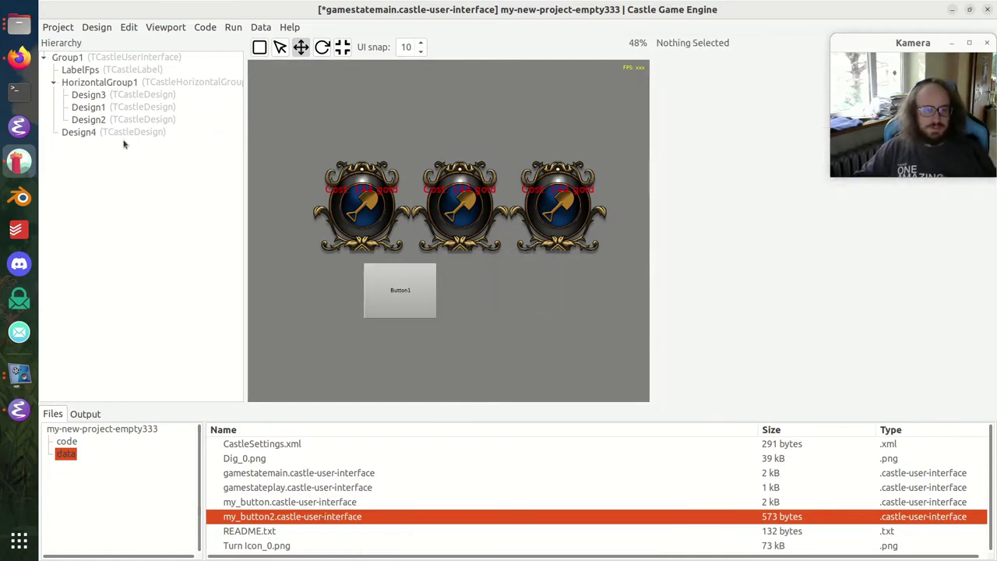
click(134, 133)
key(Delete)
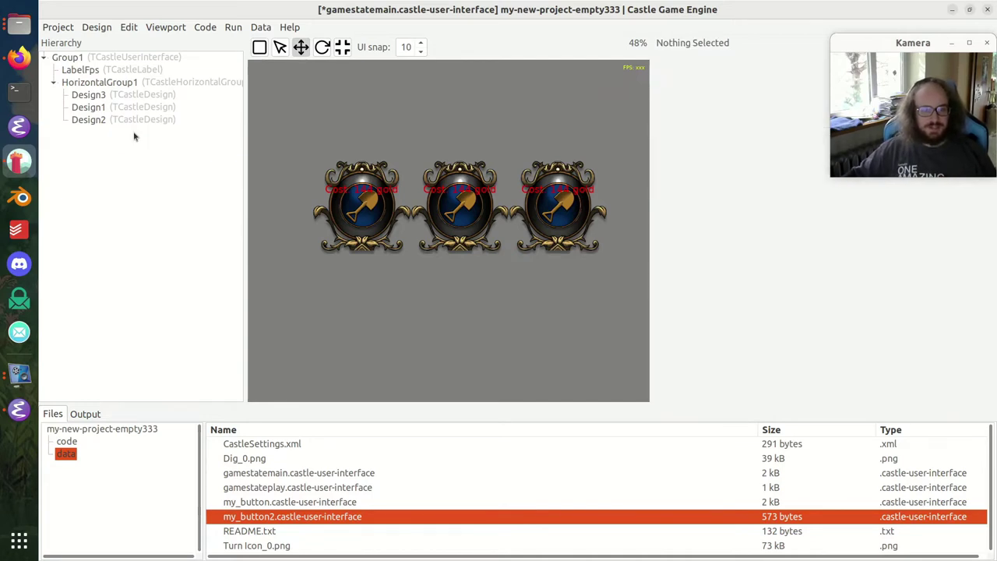
- Place an instance of my_button.castle-user-interface below the row of image buttons, and delete it again
click(273, 507)
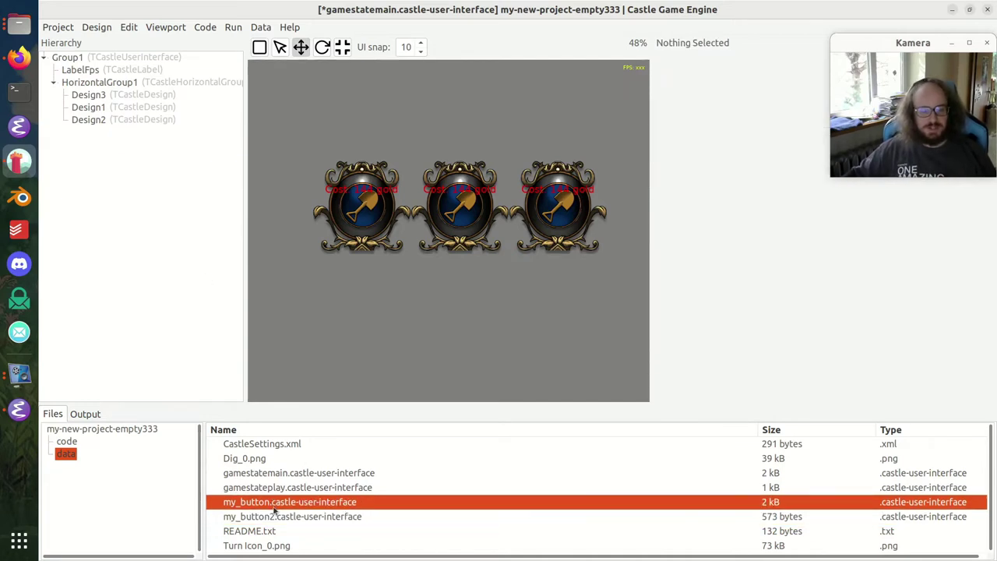
drag(260, 506, 396, 324)
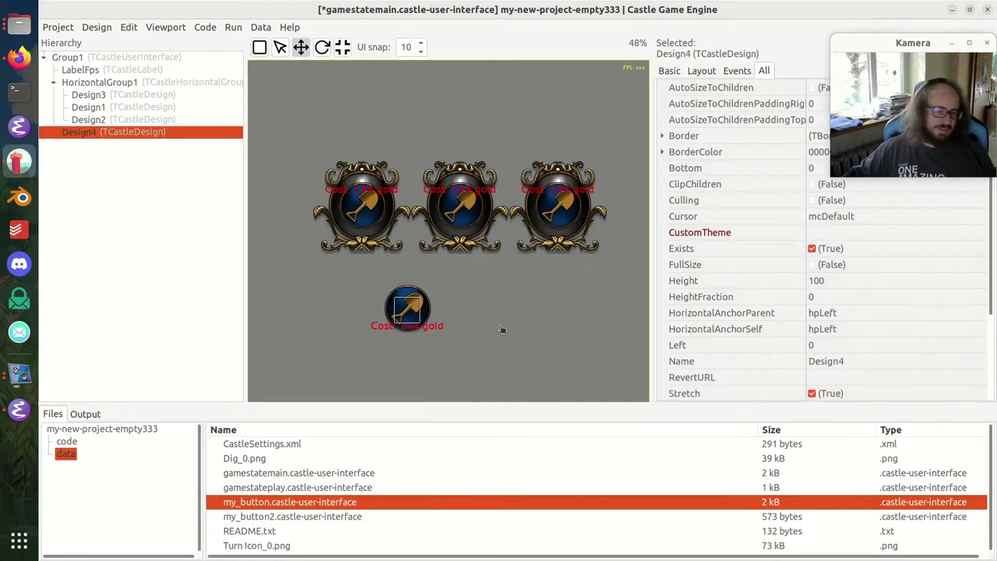
click(158, 134)
key(Delete)
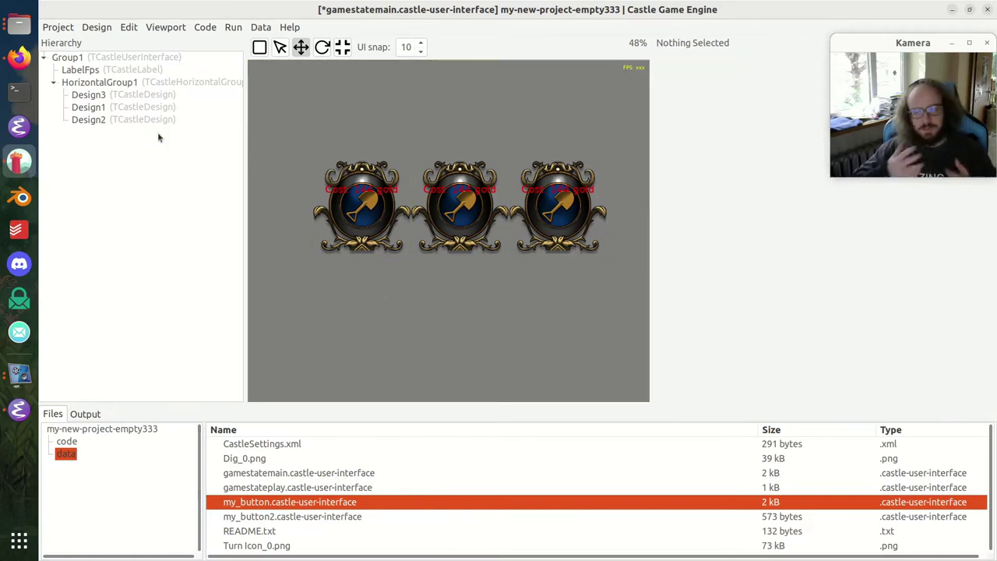
- Add an empty Design (TCastleDesign) component to Group1
click(164, 59)
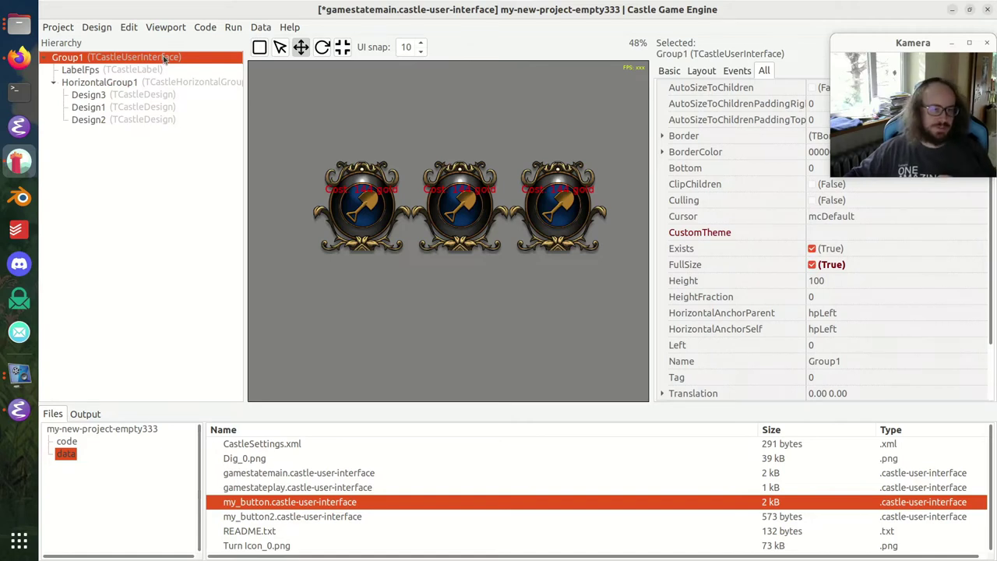
right_click(164, 59)
mouse_move(233, 65)
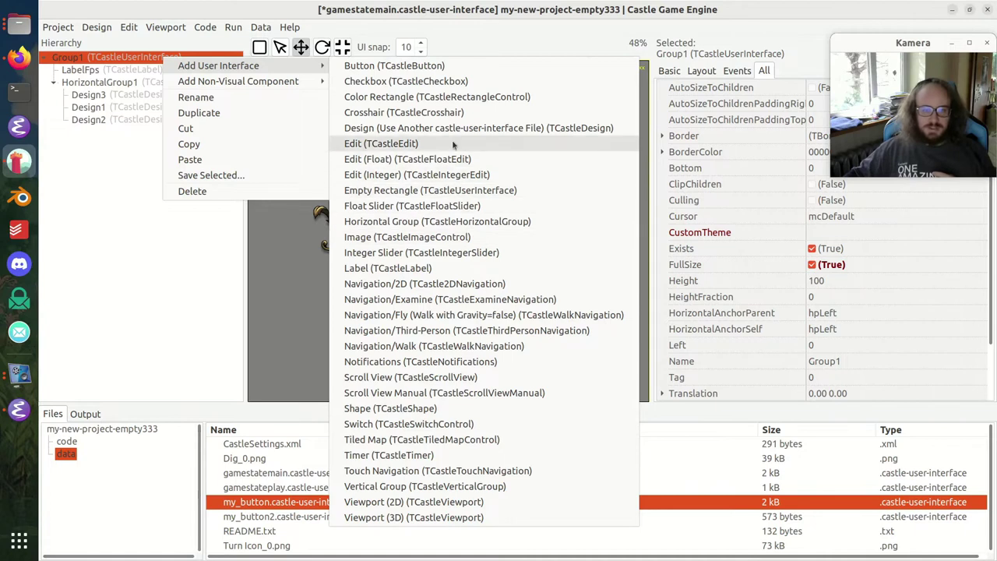
click(445, 128)
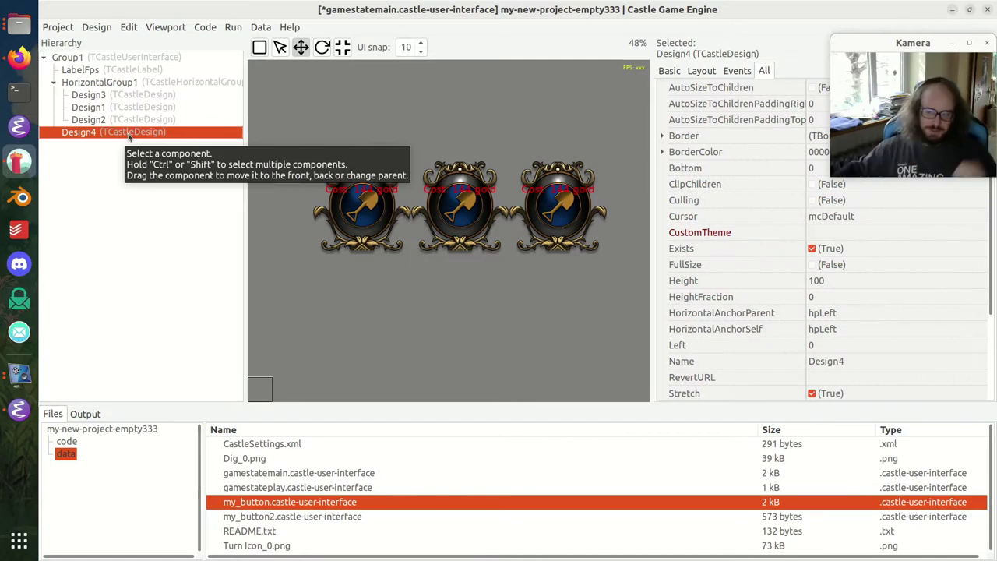
- Set the URL of Design4 to castle-data:/my_button.castle-user-interface, and enlarge and place it below the row of image buttons
click(669, 71)
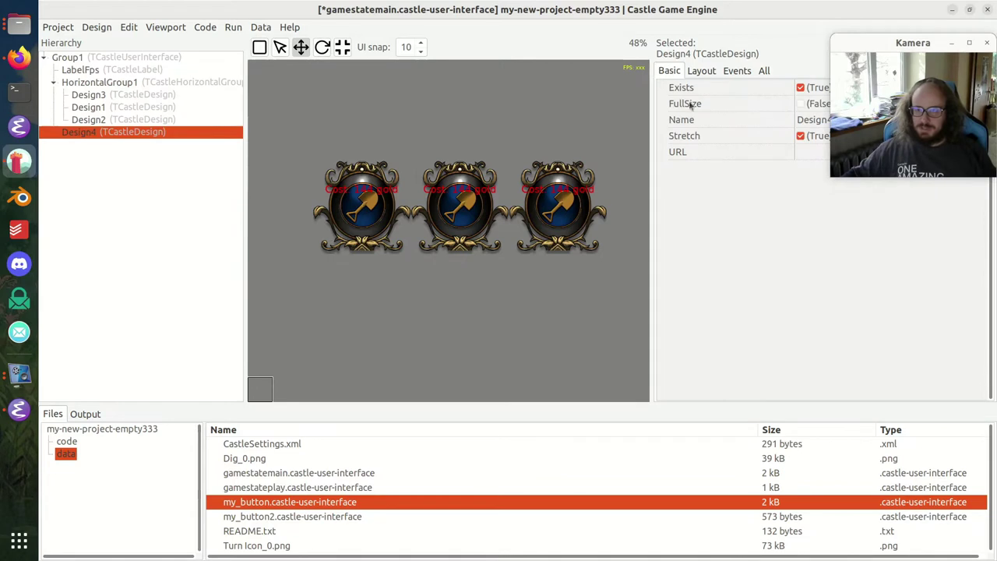
drag(843, 233, 844, 368)
click(876, 152)
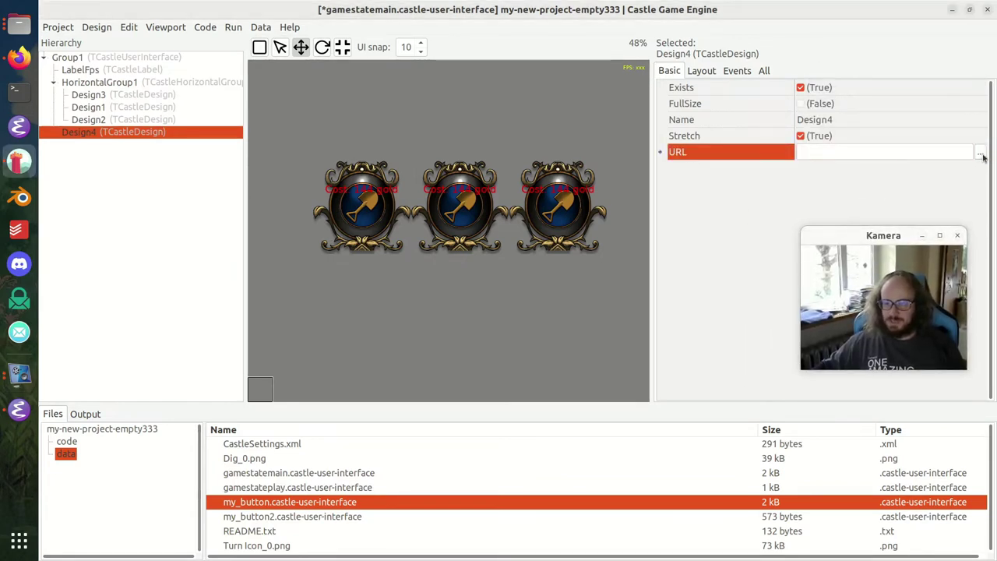
click(980, 154)
double_click(437, 168)
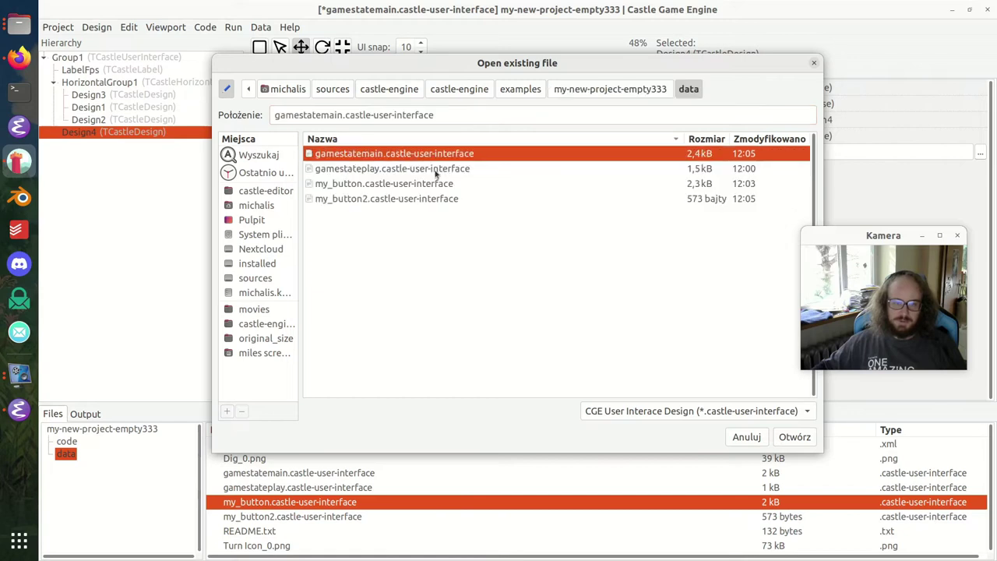
click(395, 184)
click(792, 437)
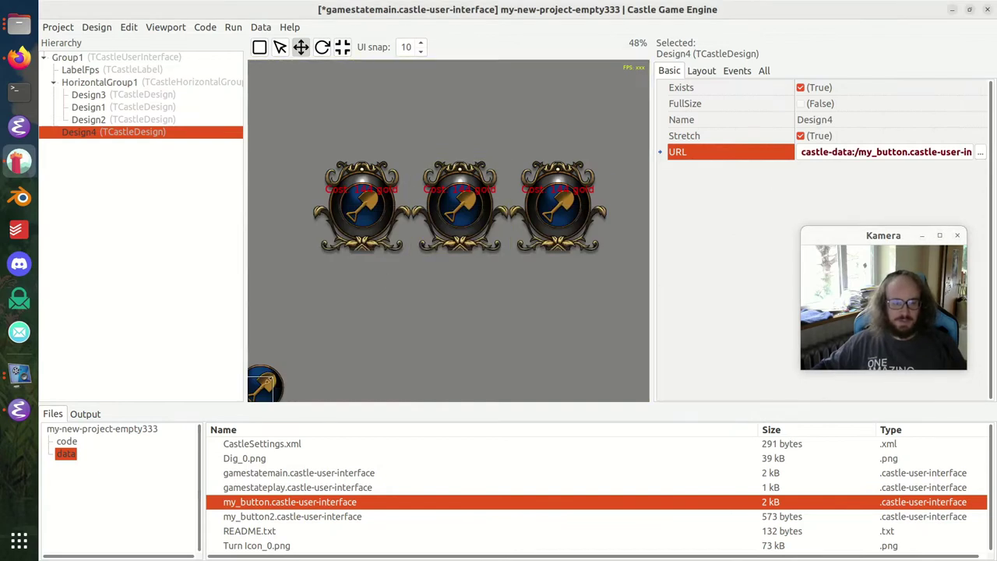
drag(330, 319, 449, 296)
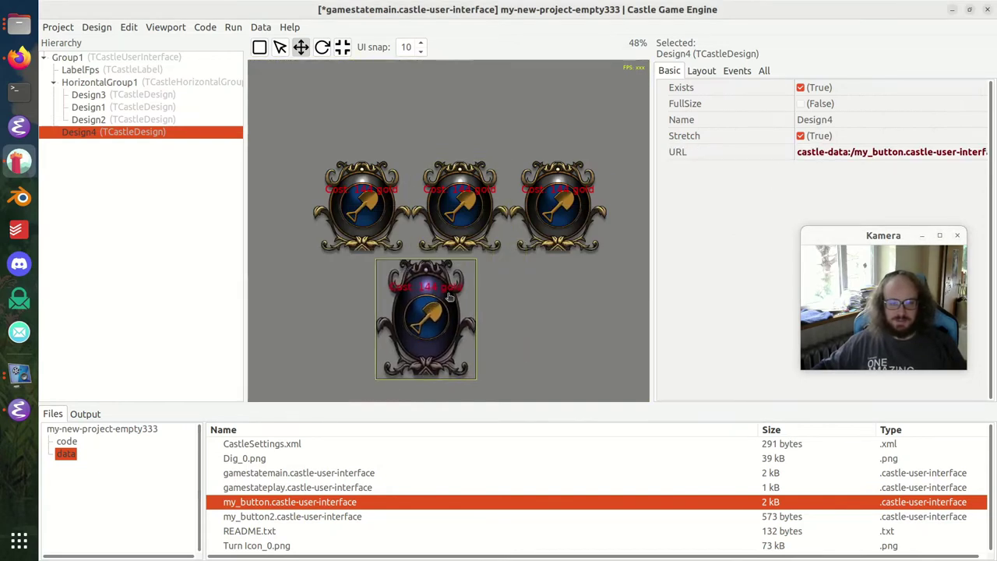
- Reopen gamestatemain.castle-user-interface, check the referenced-design options of Design3, and locate my_button.castle-user-interface among the data files
double_click(312, 473)
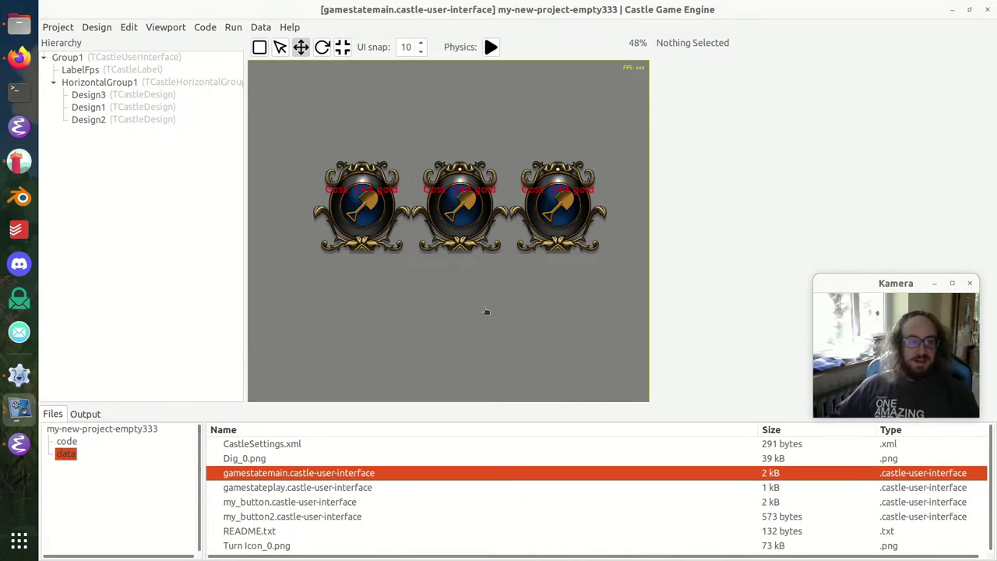
right_click(145, 94)
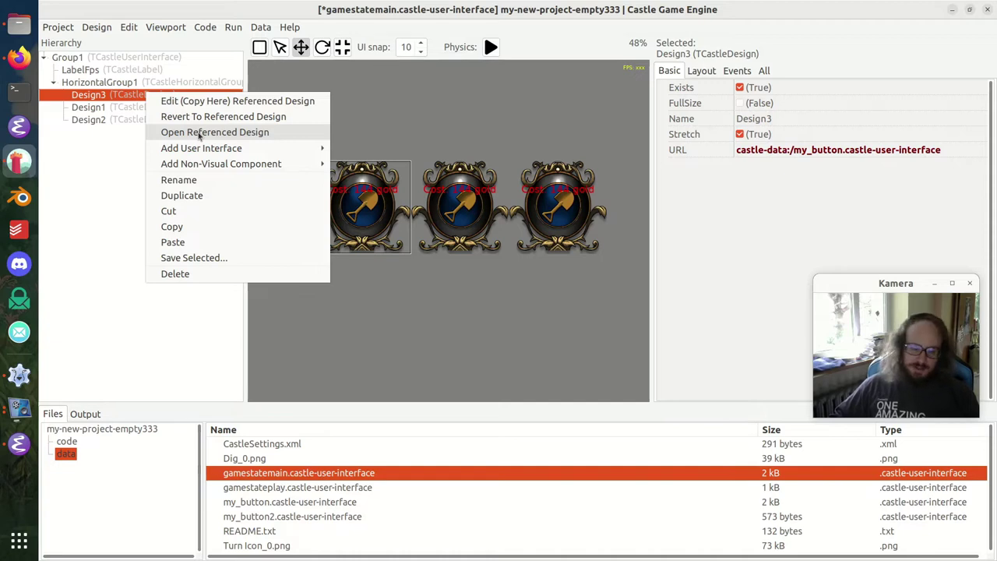
click(263, 500)
click(279, 505)
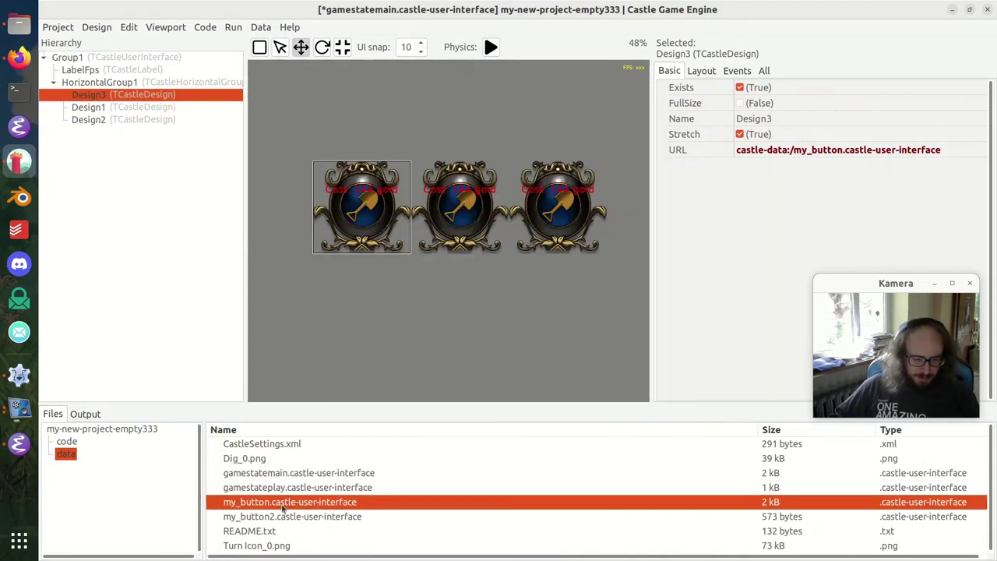
- Open the design referenced by Design3 without saving gamestatemain, and select its root Button1
right_click(124, 98)
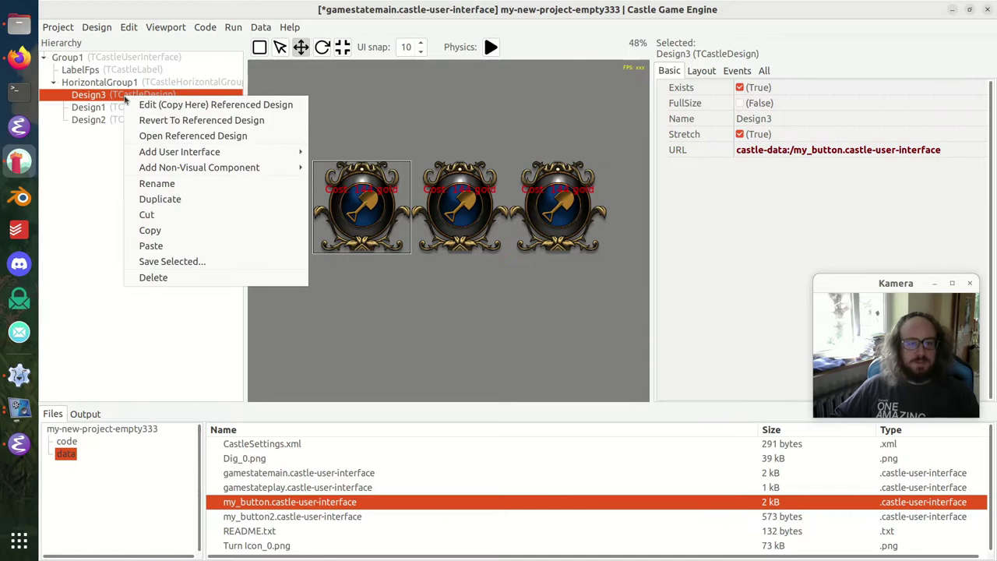
click(193, 135)
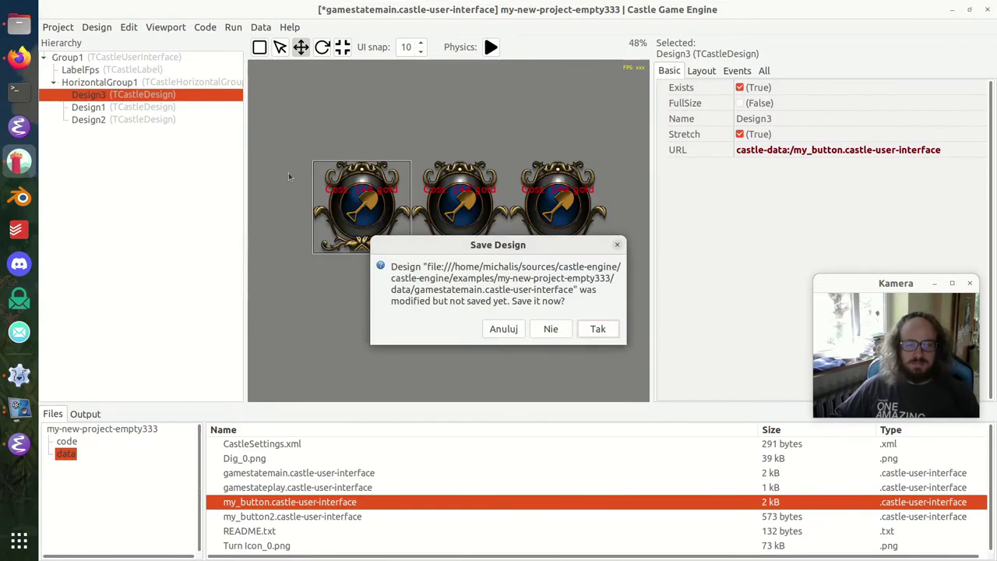
click(550, 329)
click(296, 325)
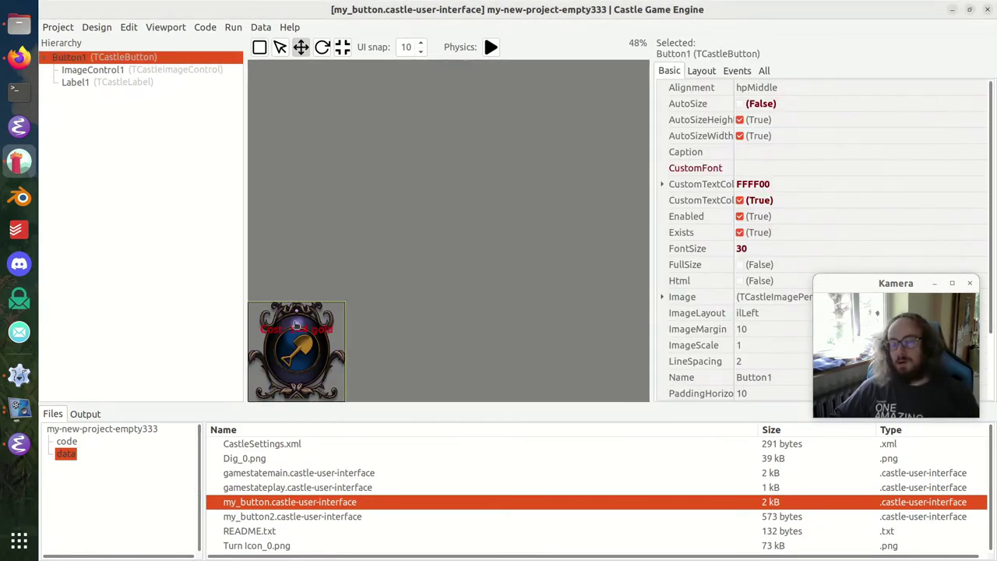
- Reopen gamestatemain.castle-user-interface and copy the design referenced by Design3 into it for local editing
double_click(296, 474)
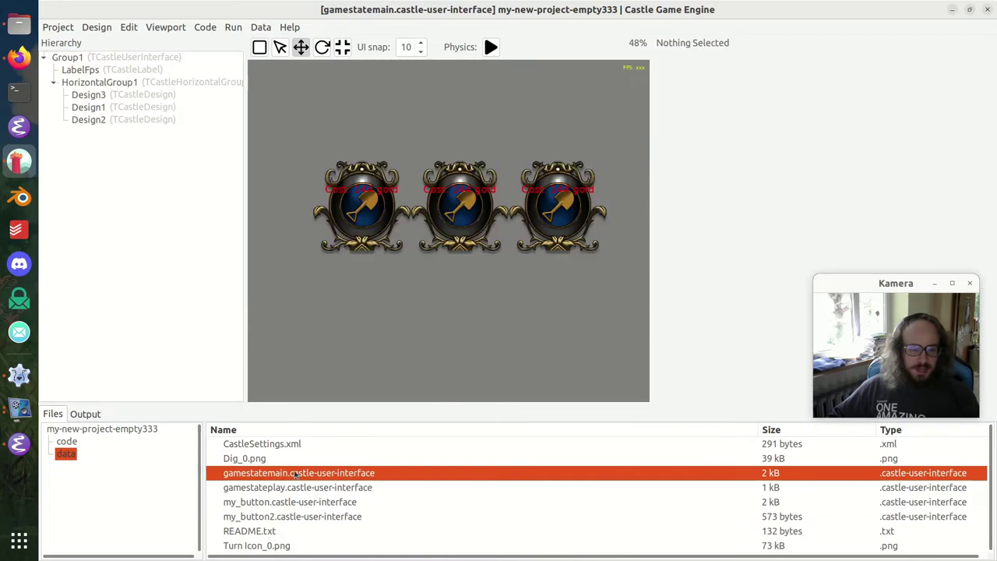
right_click(162, 95)
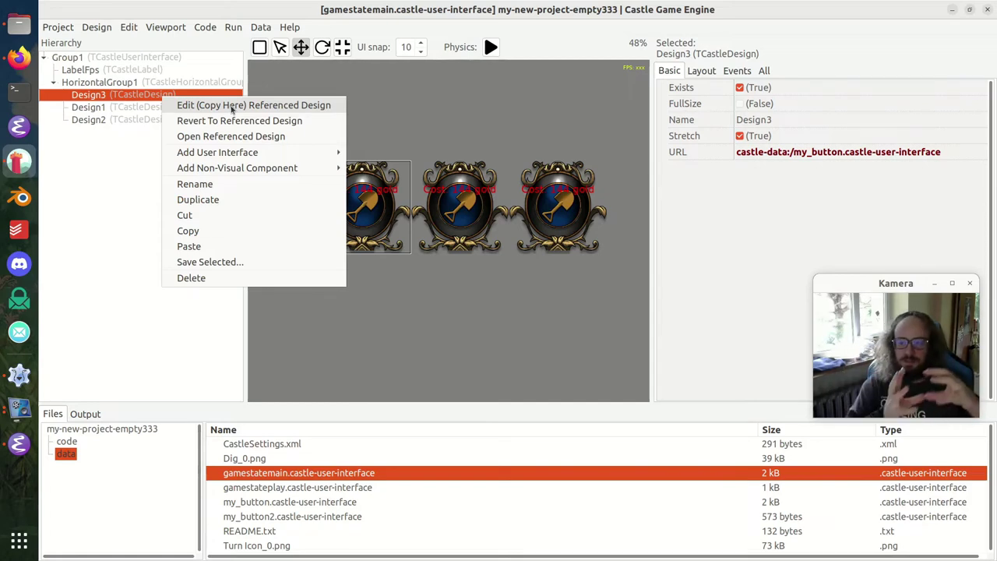
click(232, 105)
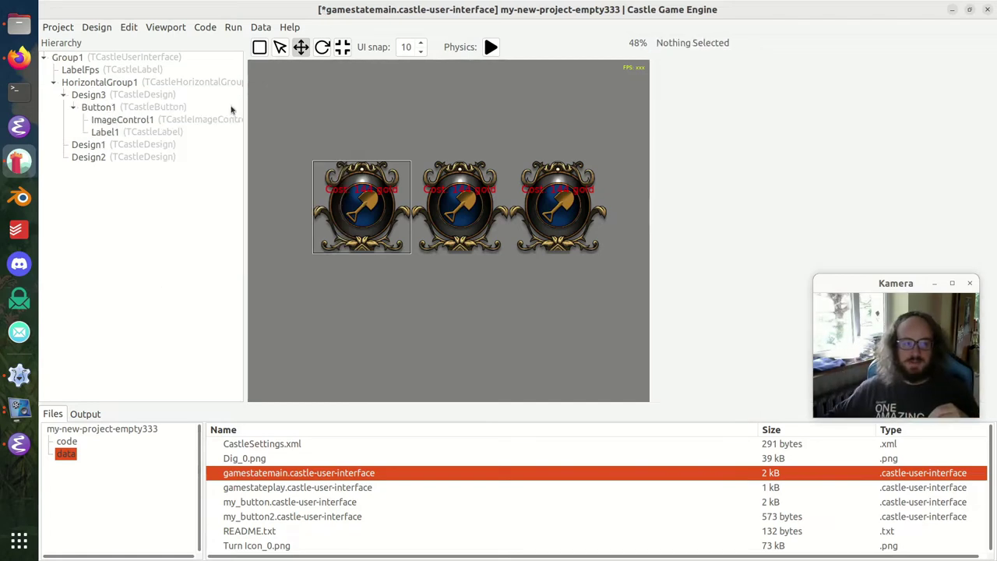
- Examine the properties of Design3, including its URL, and those of the Button1 copied inside it
click(216, 95)
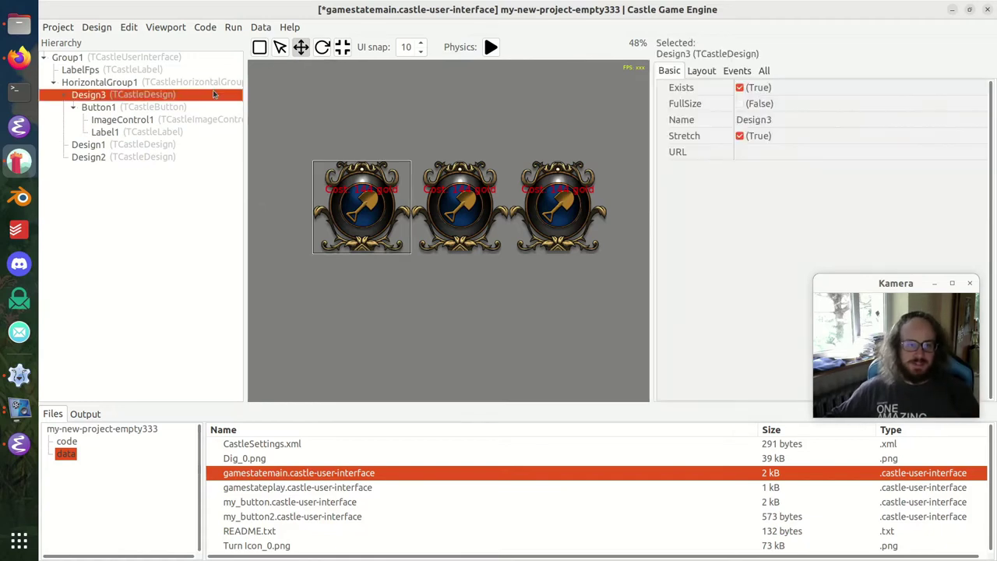
right_click(216, 94)
click(163, 107)
click(163, 108)
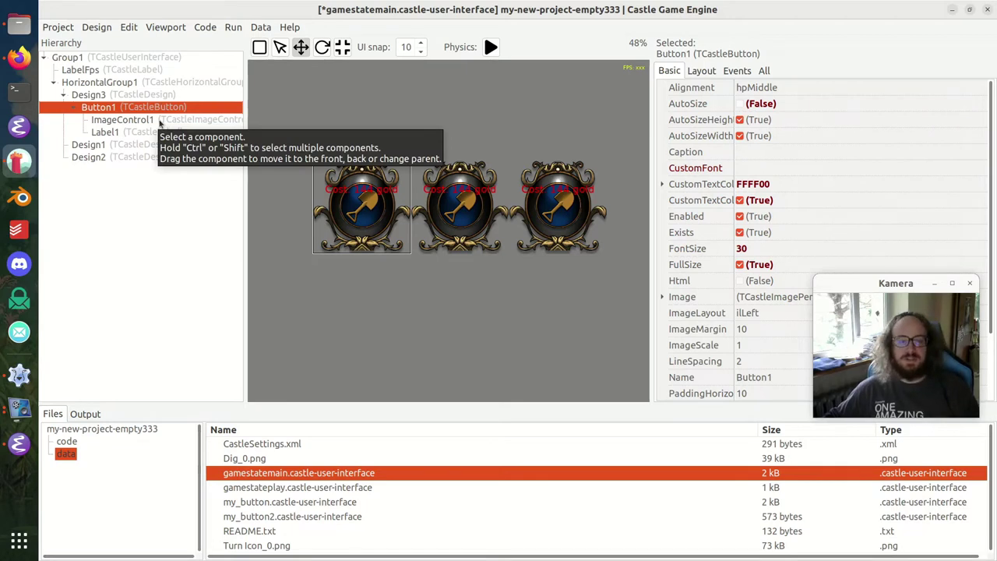
click(454, 282)
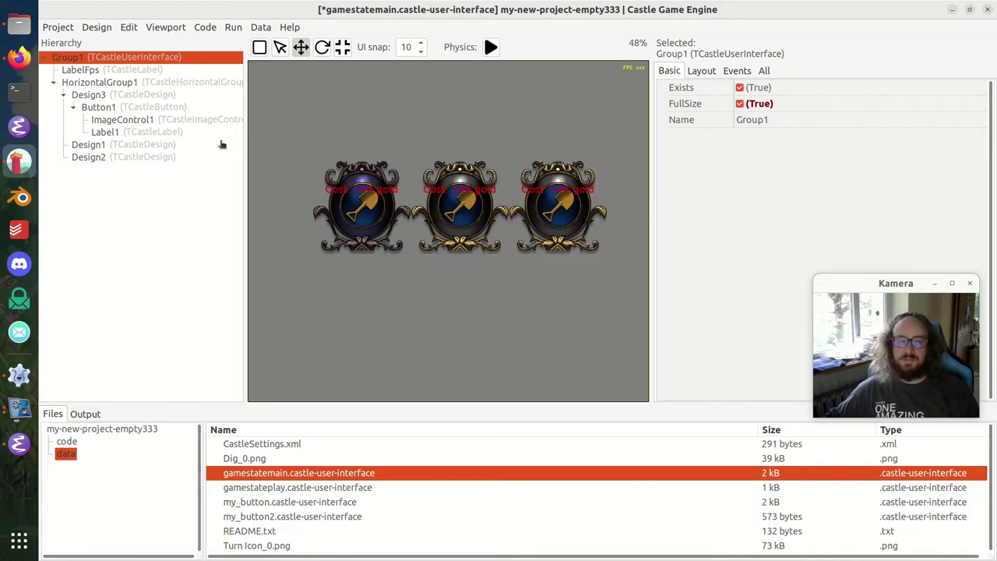
click(128, 96)
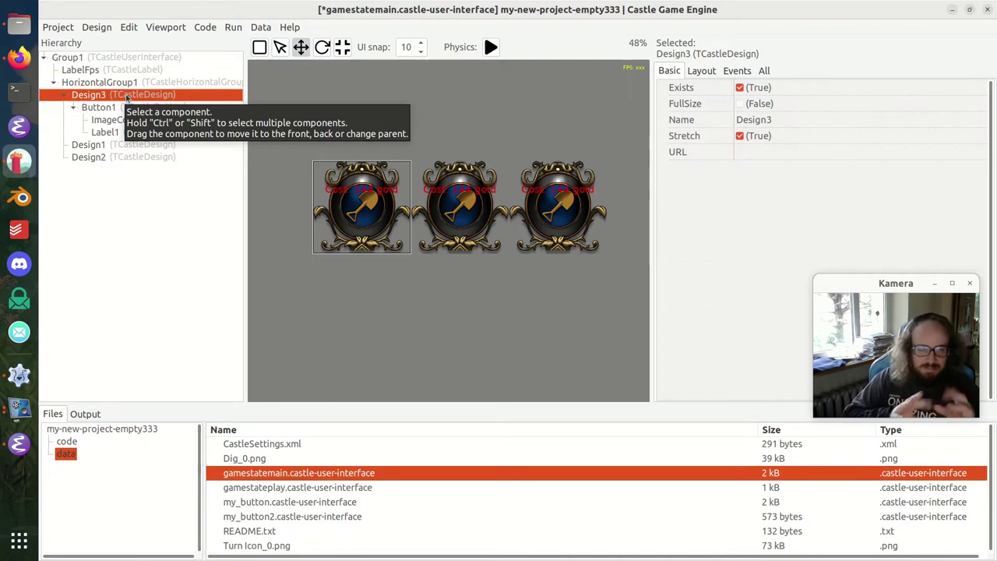
click(119, 107)
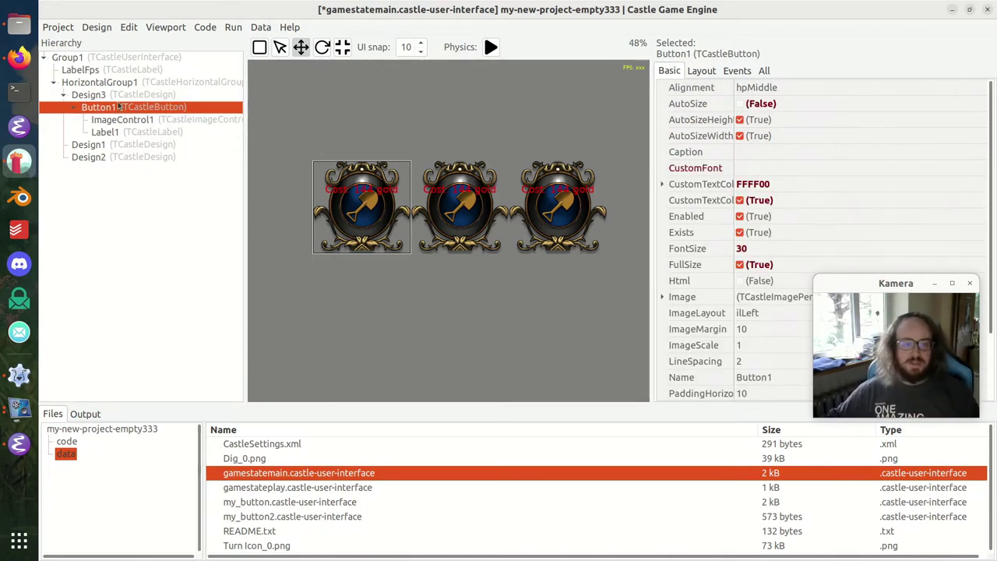
- Delete Label1 from the Button1 inside Design3 and add an Image (TCastleImageControl) to that button
click(154, 133)
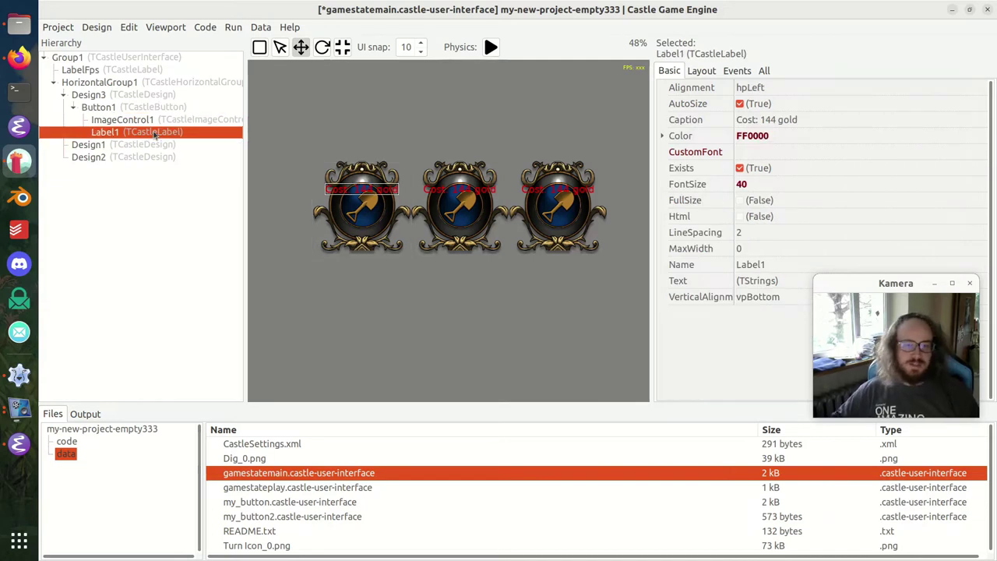
key(Delete)
click(185, 109)
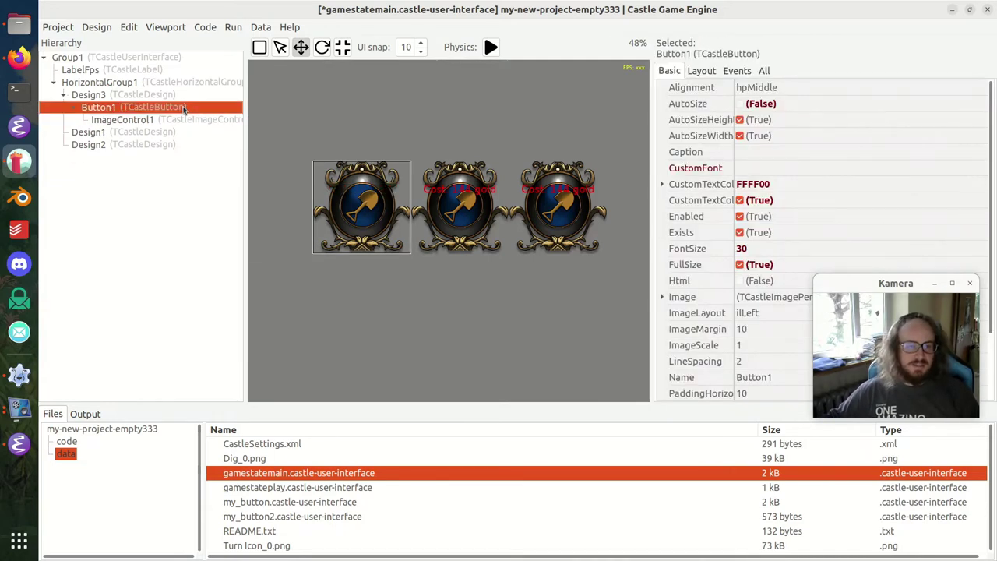
right_click(184, 110)
mouse_move(234, 116)
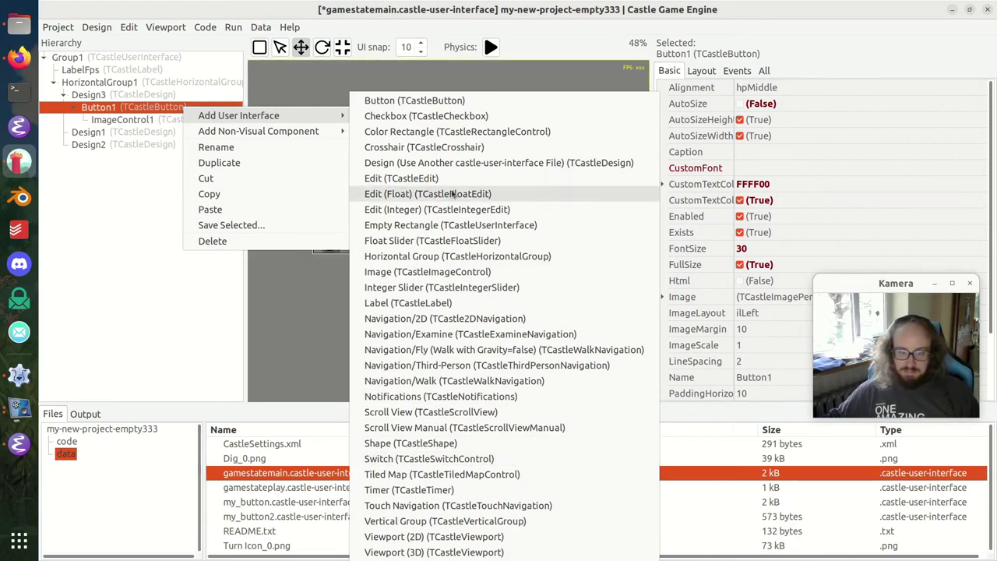
click(428, 272)
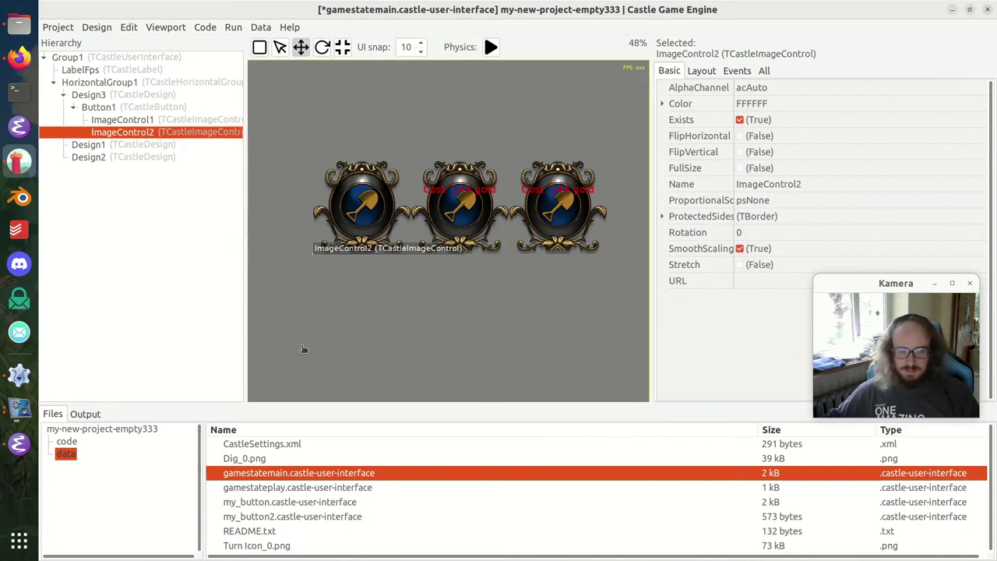
- Anchor the new image control to the middle of Button1 and choose Turn Icon_0.png from the data folder as its URL
click(701, 71)
click(693, 144)
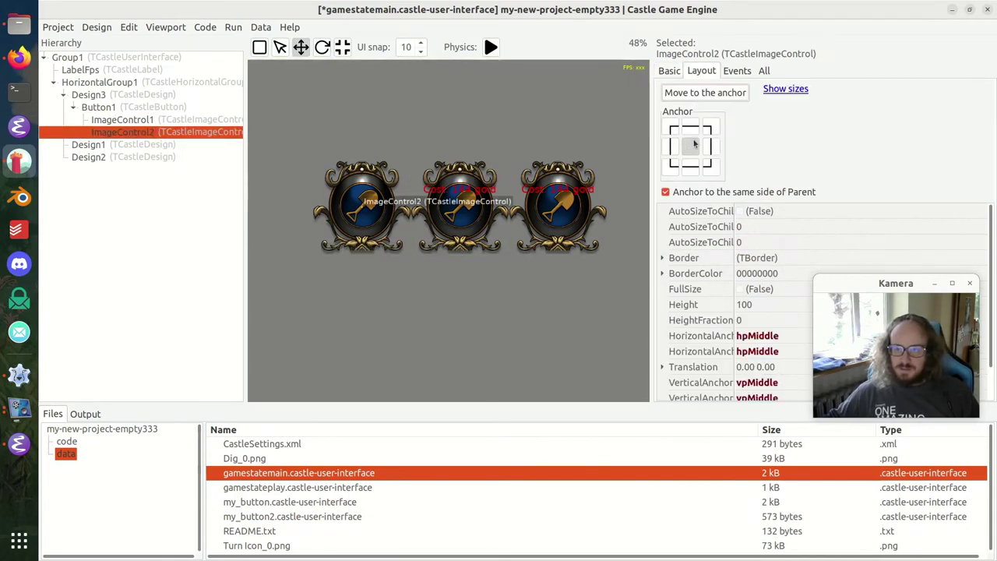
click(264, 545)
click(267, 460)
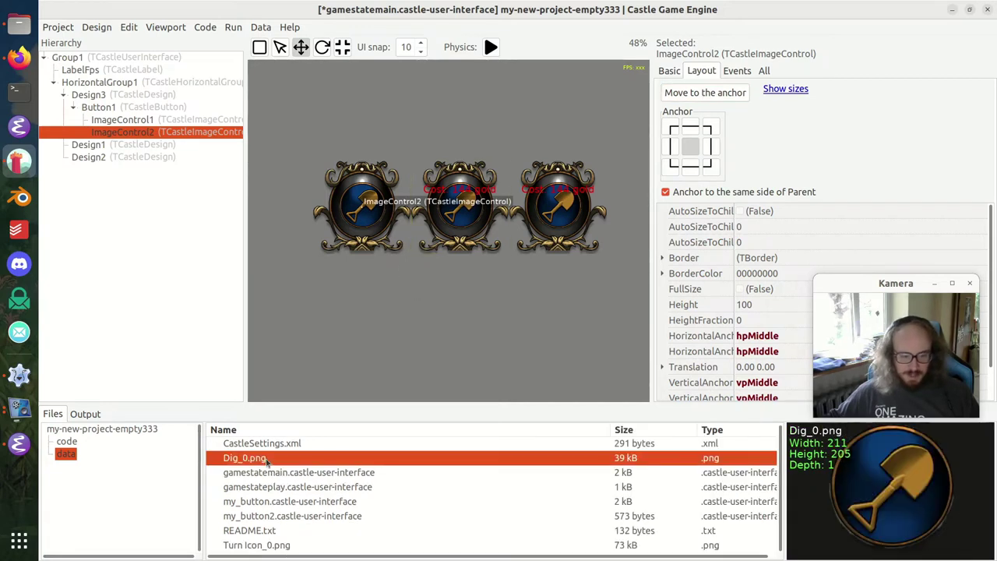
click(674, 70)
click(771, 281)
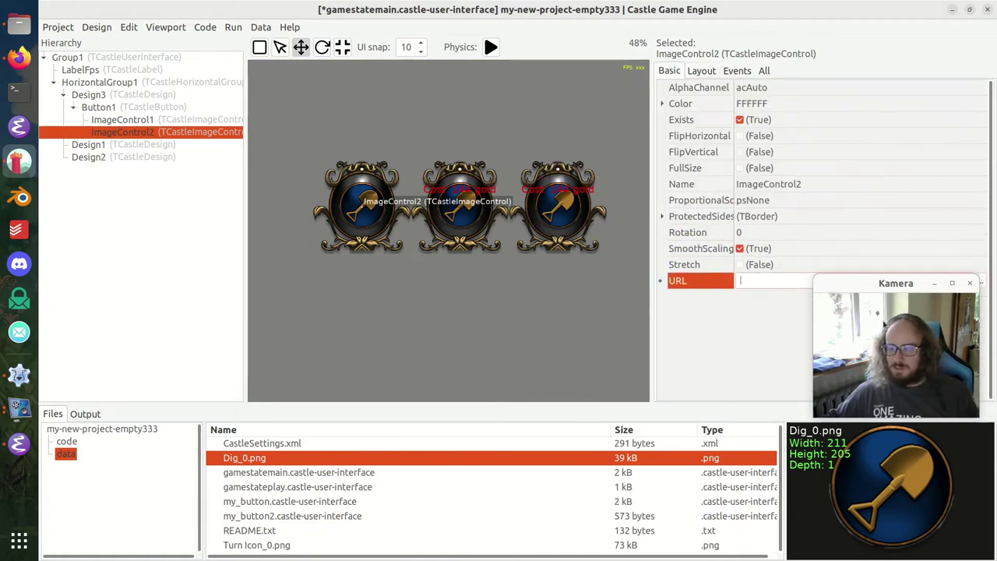
click(981, 282)
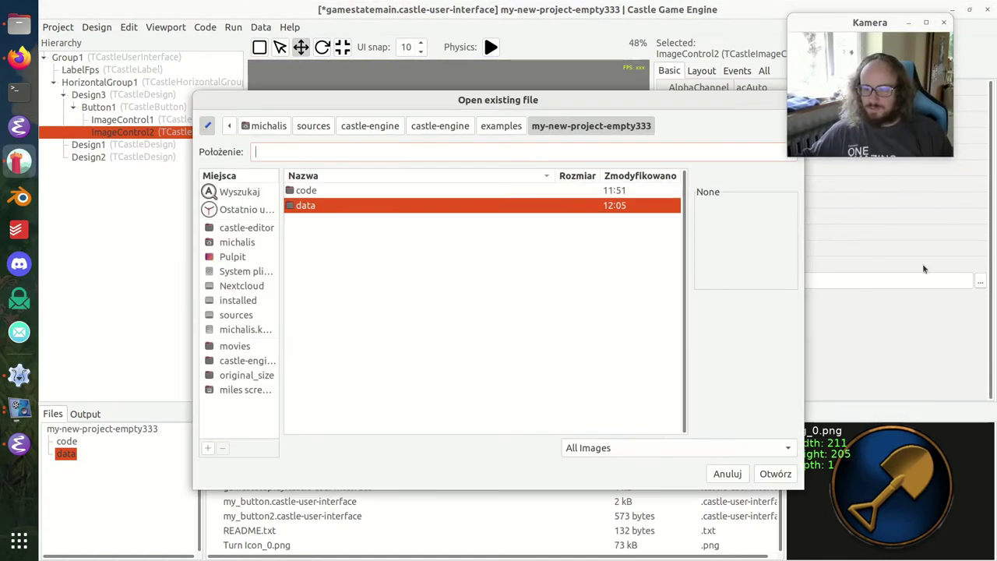
double_click(361, 210)
double_click(339, 206)
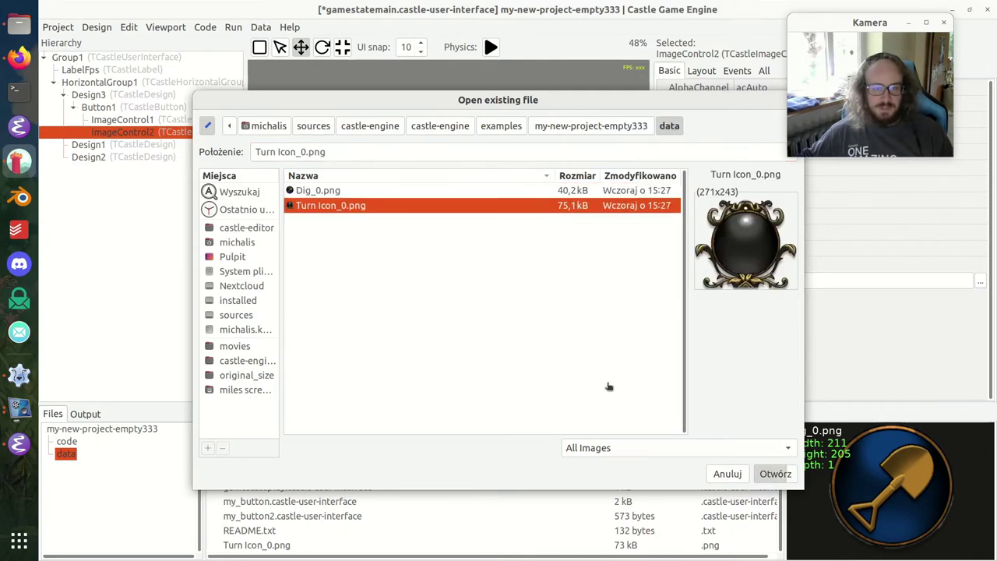
- Load Dig_0.png into ImageControl2, enable Stretch, and shrink the image near the upper-left part of the first button's frame
click(979, 283)
key(Up)
key(Return)
drag(350, 205, 333, 186)
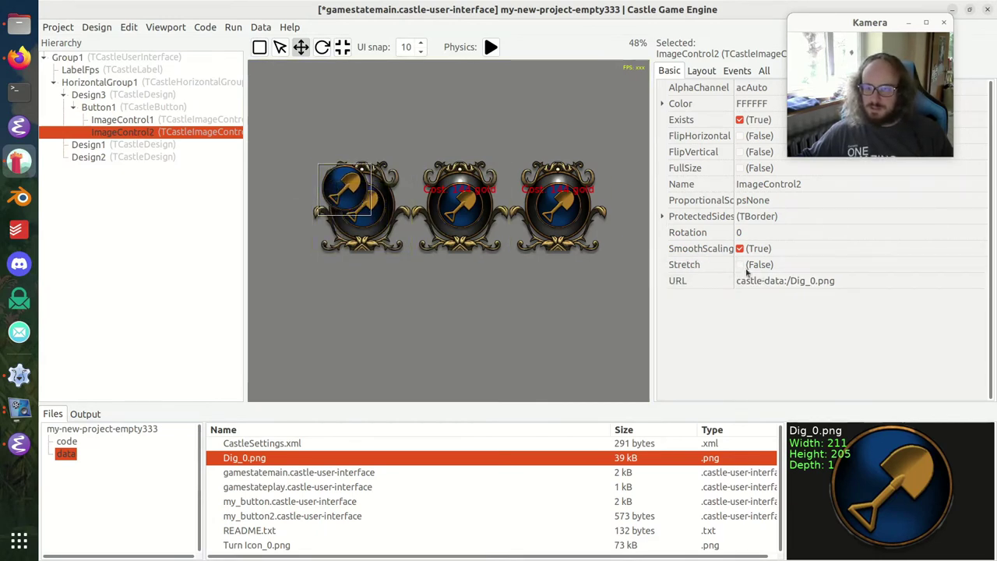
drag(885, 134, 911, 380)
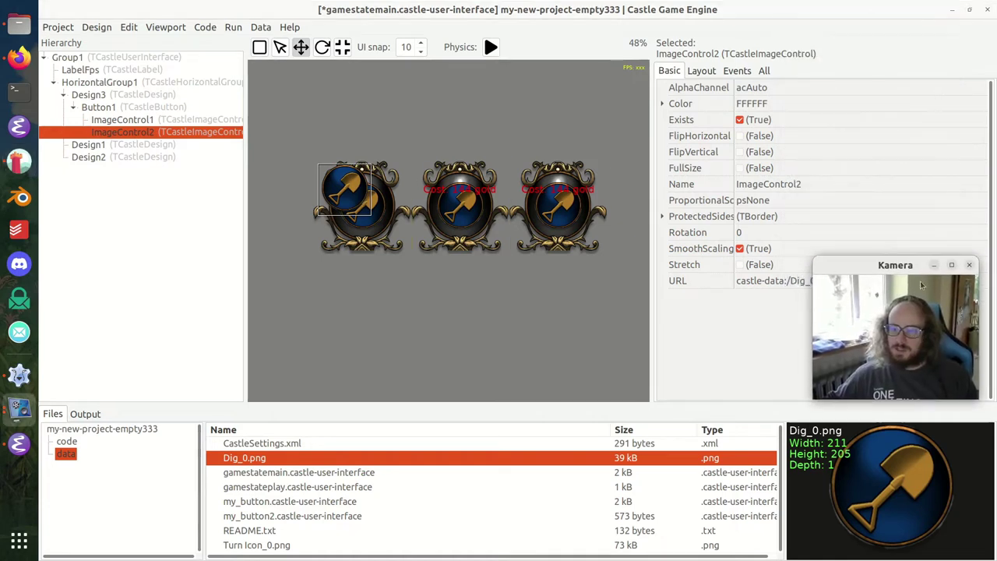
click(740, 264)
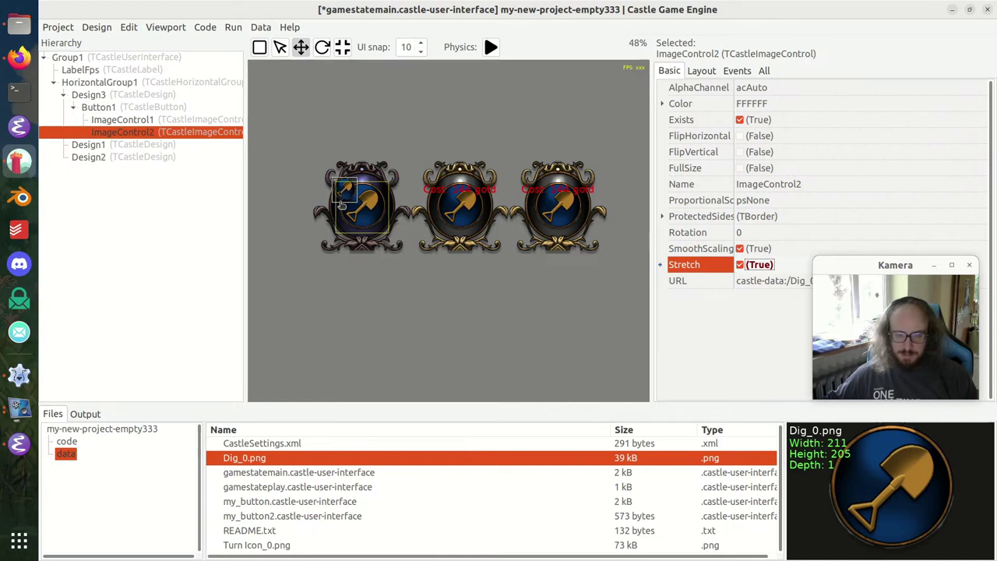
- Duplicate the small shovel image three times and place the copies around the large shovel on the first button
key(ctrl+d)
drag(345, 191, 344, 228)
key(ctrl+d)
key(ctrl+d)
click(420, 287)
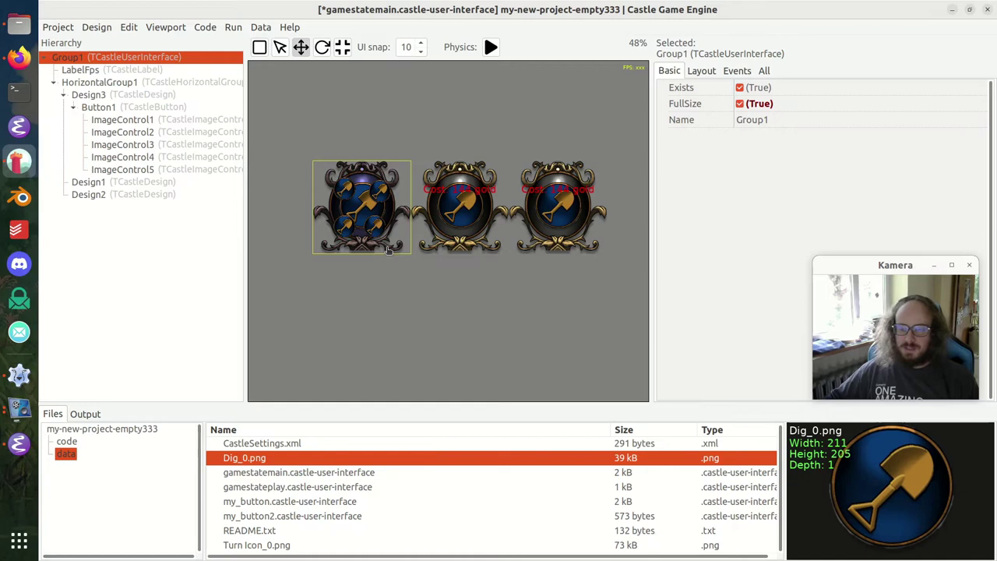
- Save the gamestatemain design with Design3 selected and open my_button.castle-user-interface
click(172, 95)
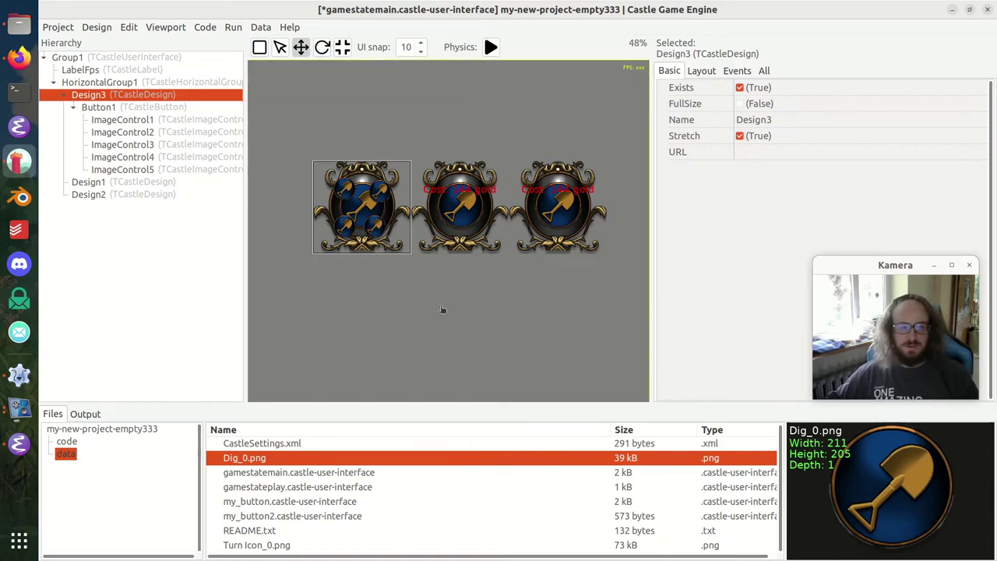
key(ctrl+s)
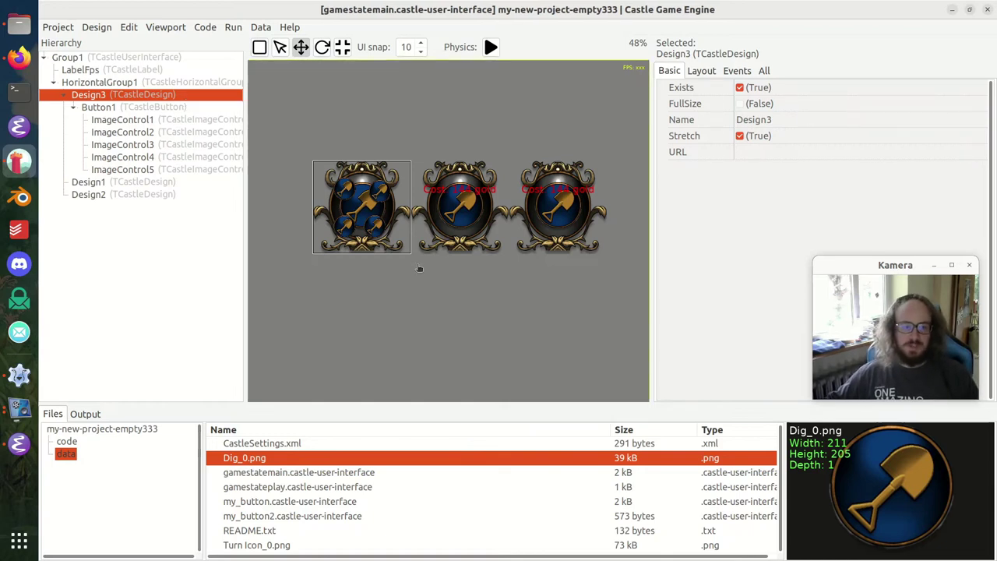
double_click(305, 502)
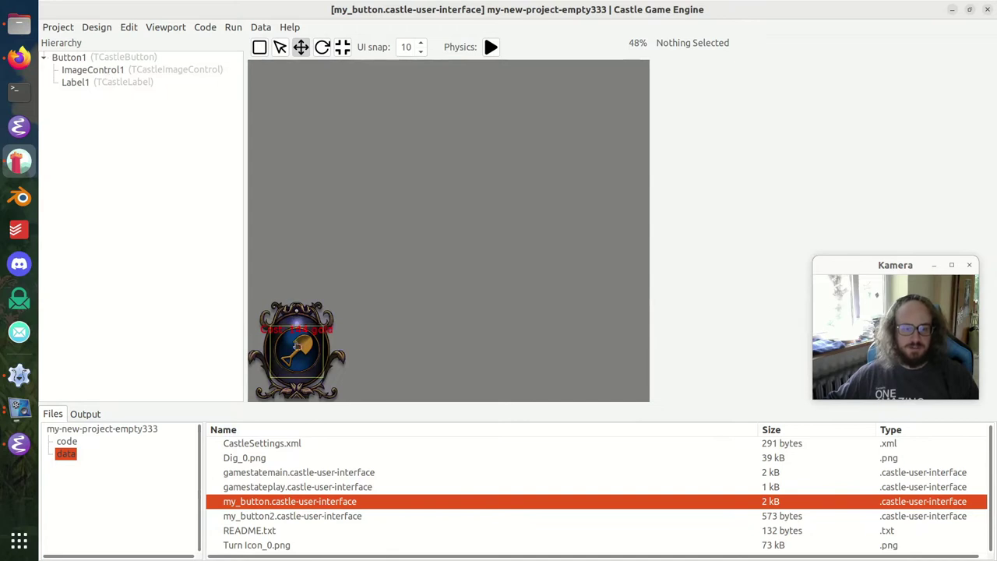
click(306, 334)
click(815, 123)
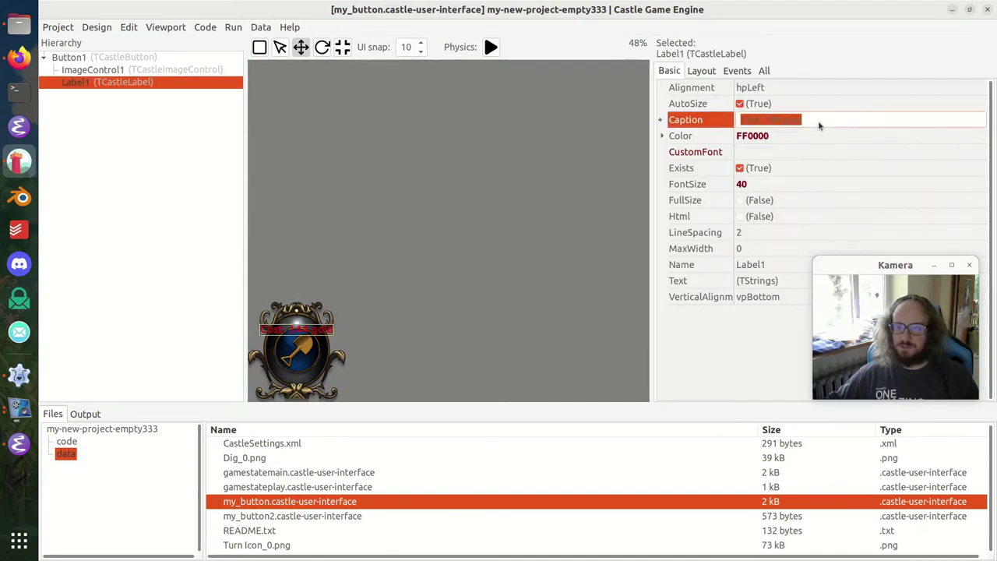
click(859, 119)
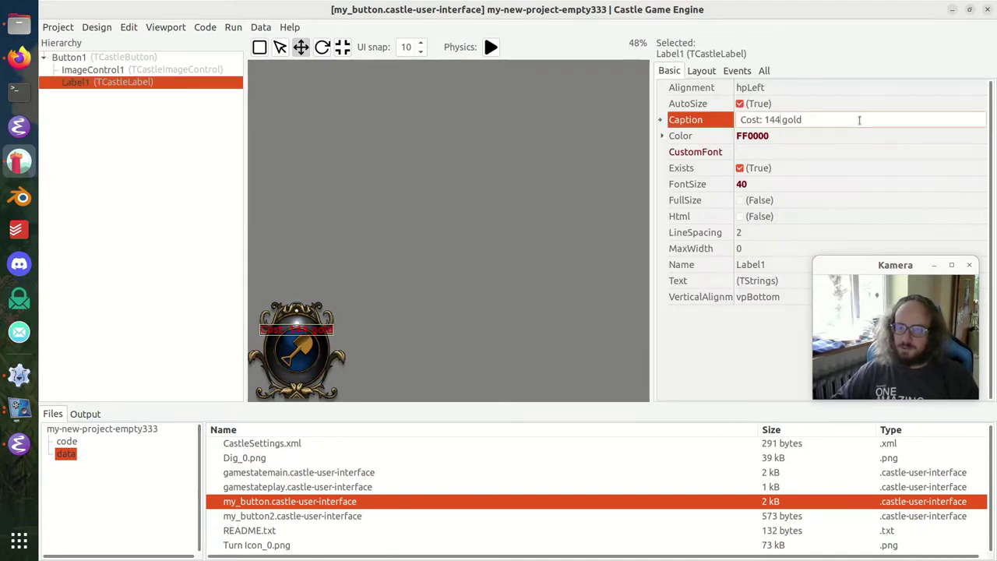
key(BackSpace)
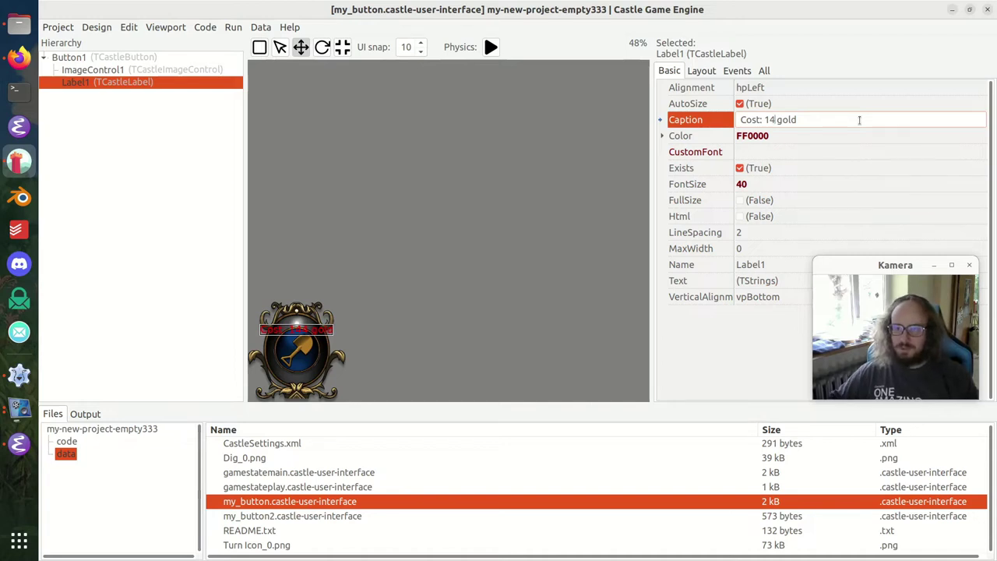
- Set the Color of Button1's CustomBackgroundNormal image to yellow (FFFF00)
click(301, 356)
click(328, 377)
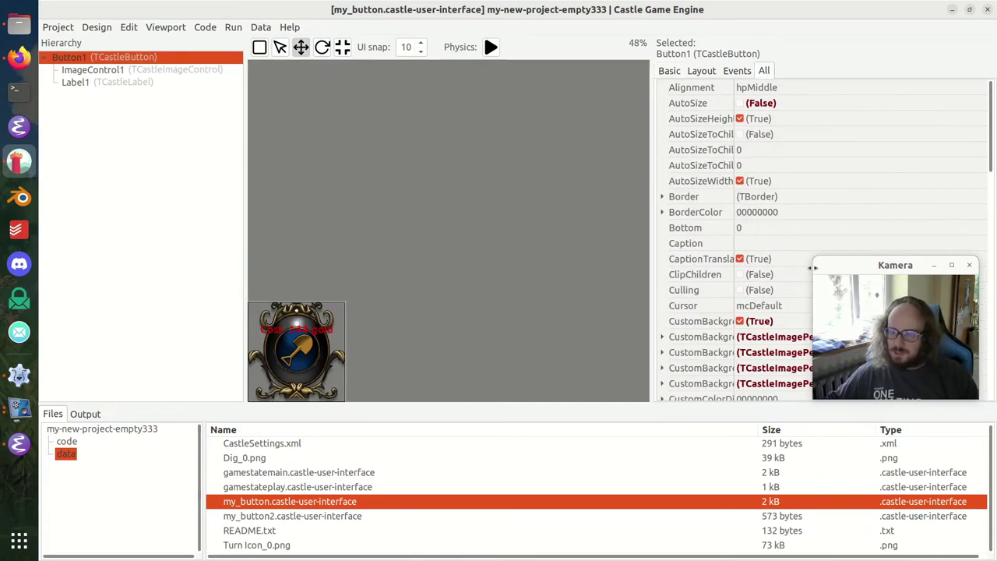
drag(895, 265, 896, 388)
scroll(712, 367, down, 1)
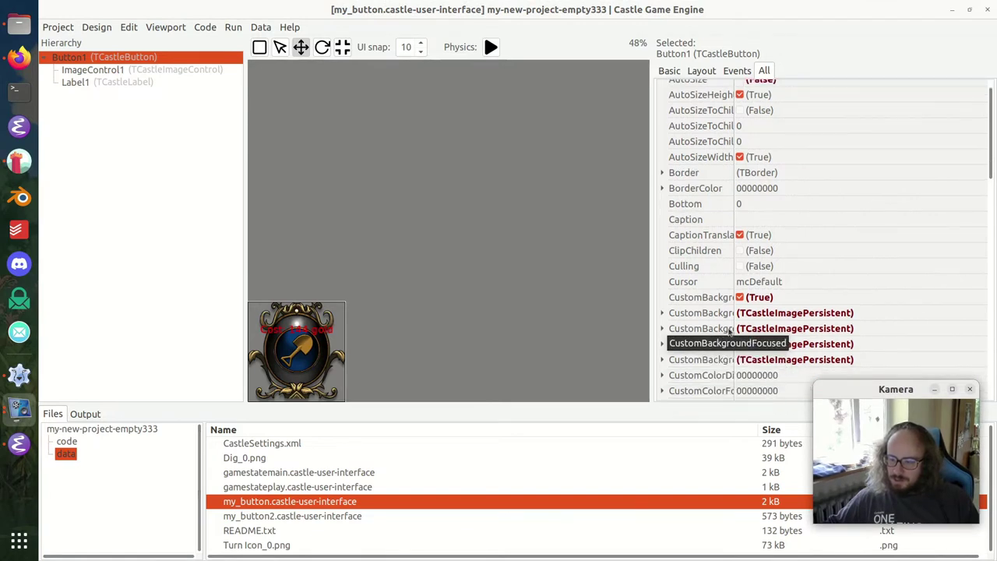
drag(736, 328, 783, 328)
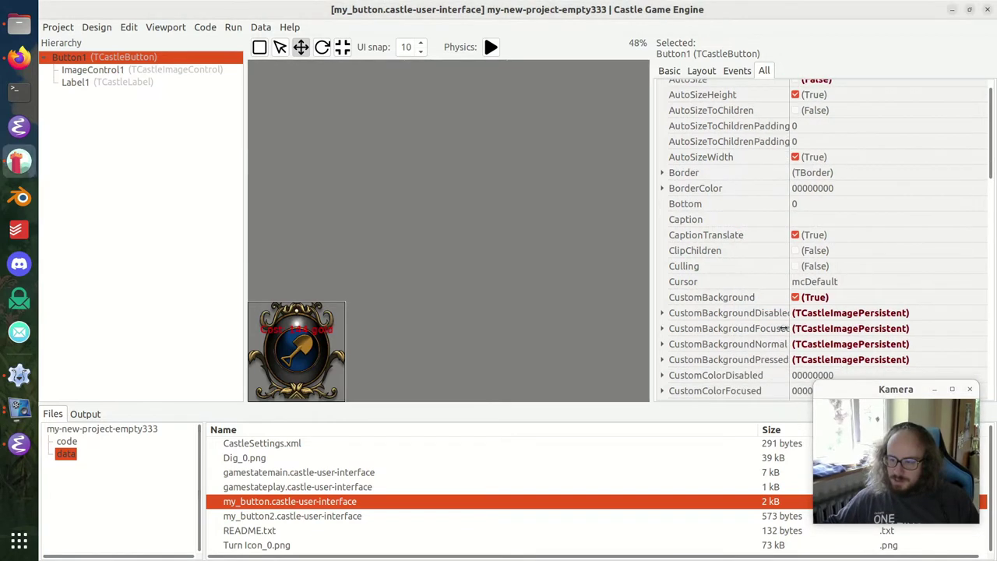
click(664, 343)
scroll(685, 348, down, 3)
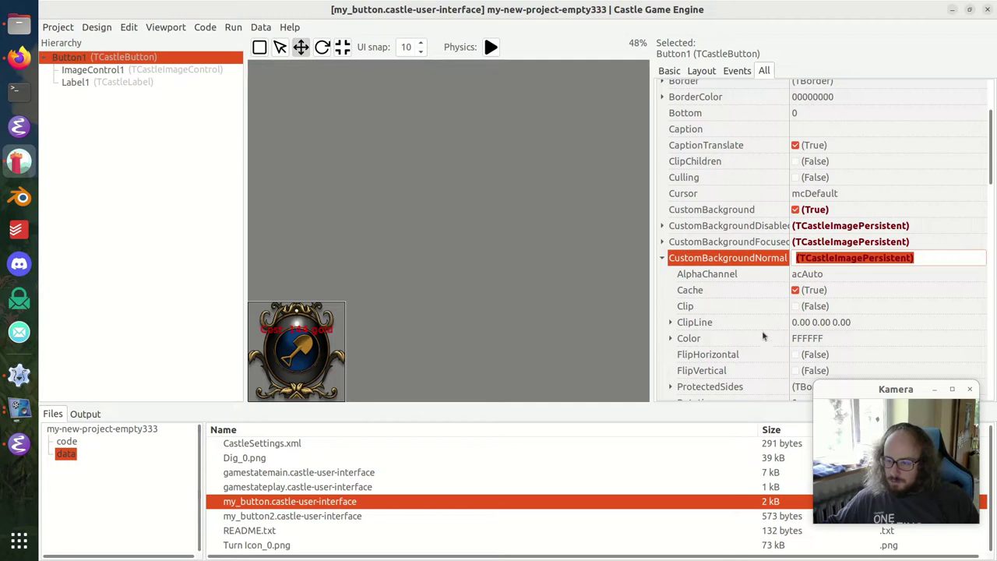
click(765, 337)
click(979, 338)
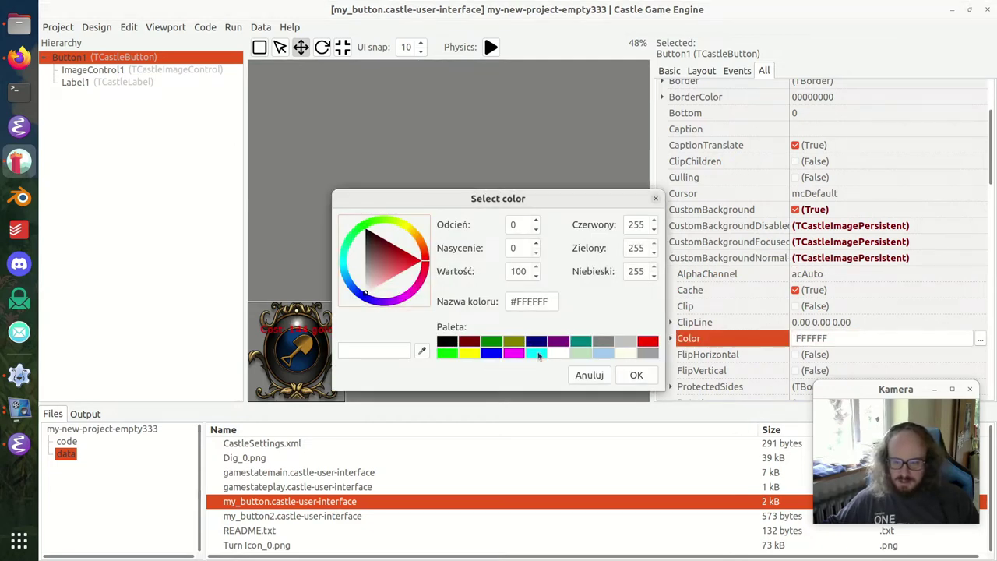
click(470, 352)
click(634, 375)
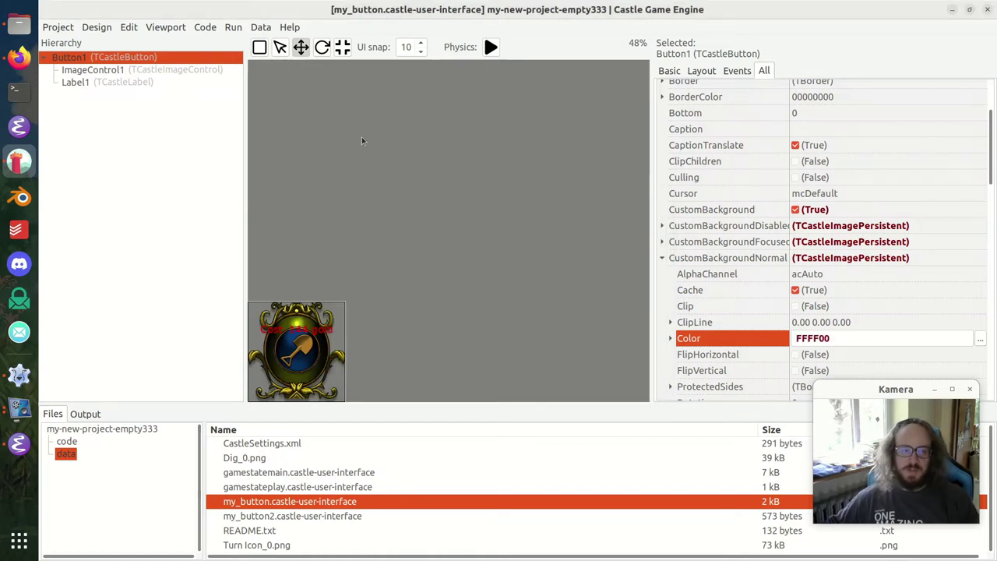
- Reopen gamestatemain.castle-user-interface and compare the referenced Design2 with the locally edited Button1 inside Design3
double_click(285, 475)
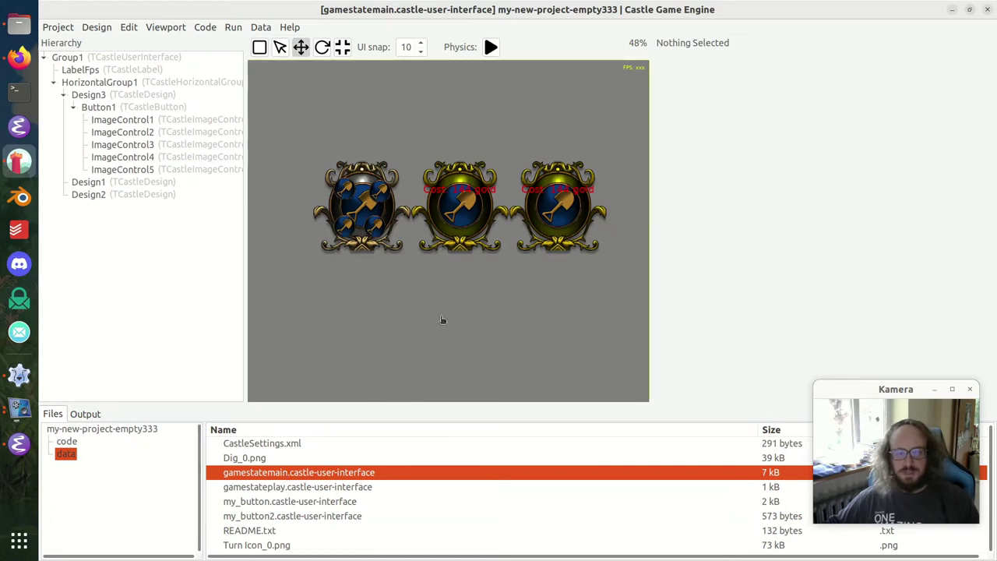
click(553, 243)
click(553, 243)
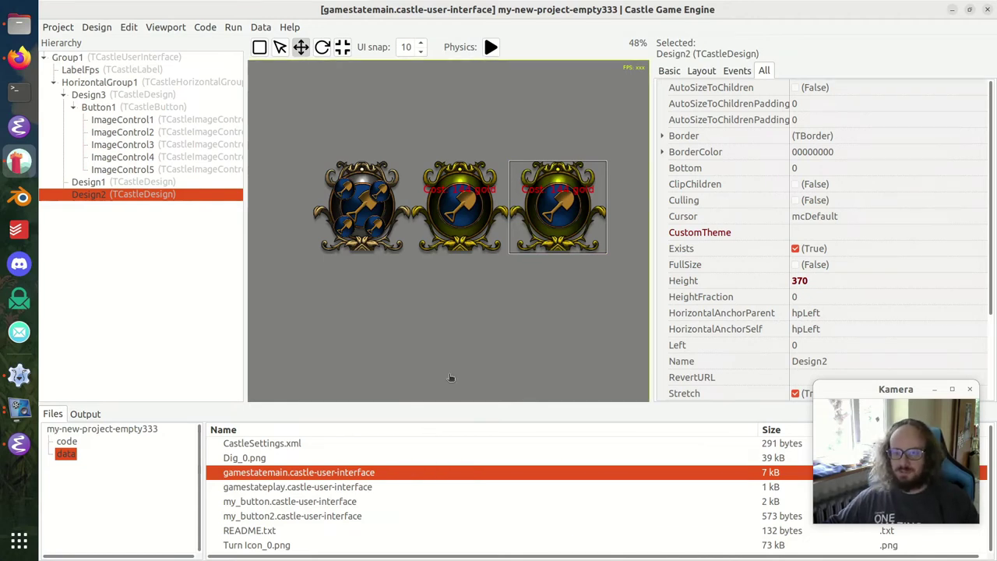
click(385, 250)
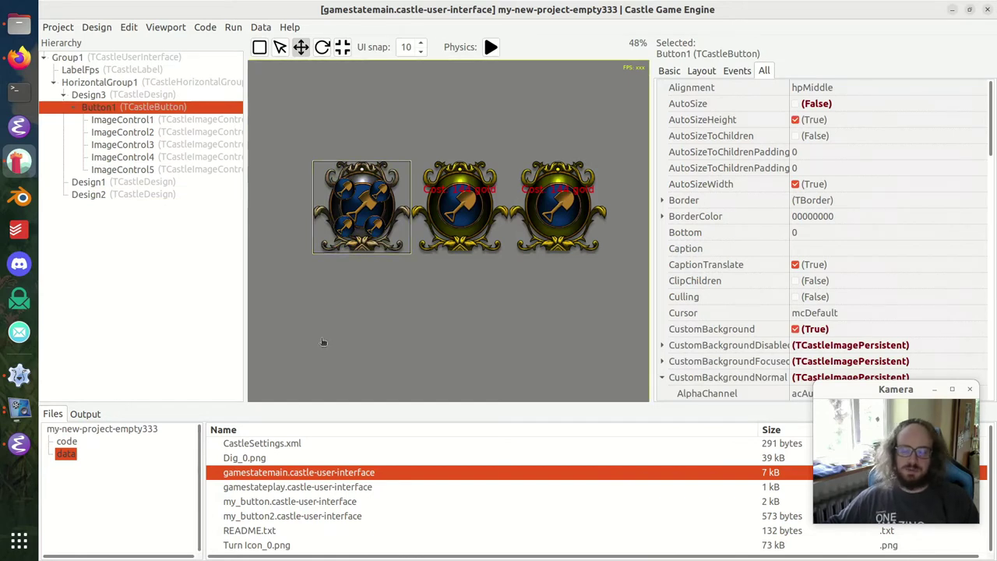
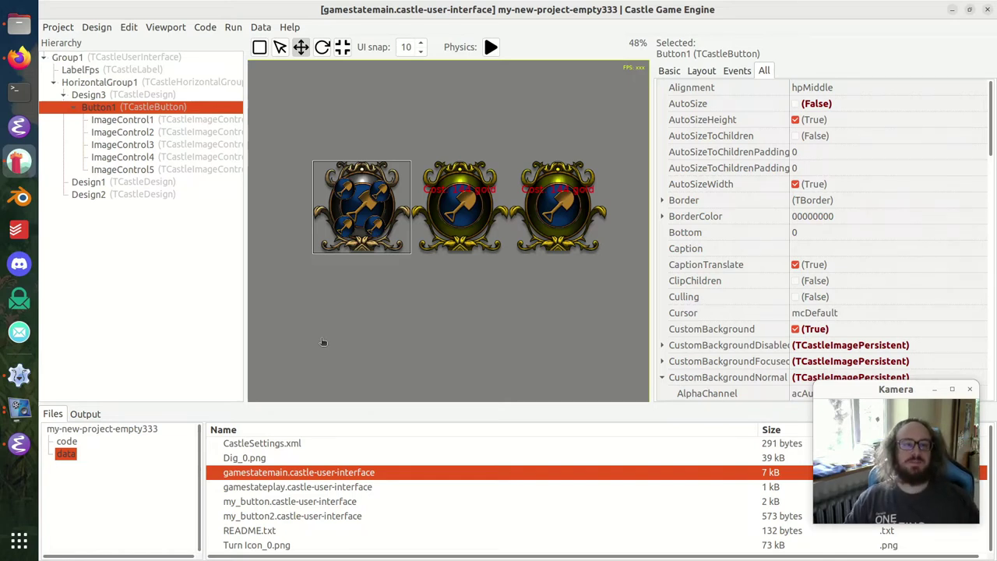
- Examine the design commands available for Design3 and its URL and RevertURL properties
click(140, 95)
right_click(140, 95)
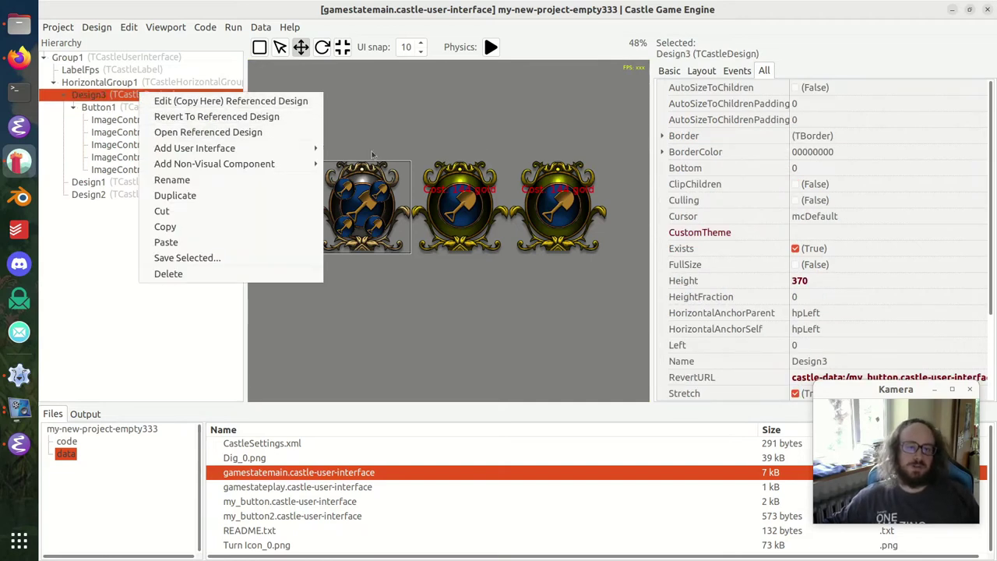
click(486, 304)
click(667, 71)
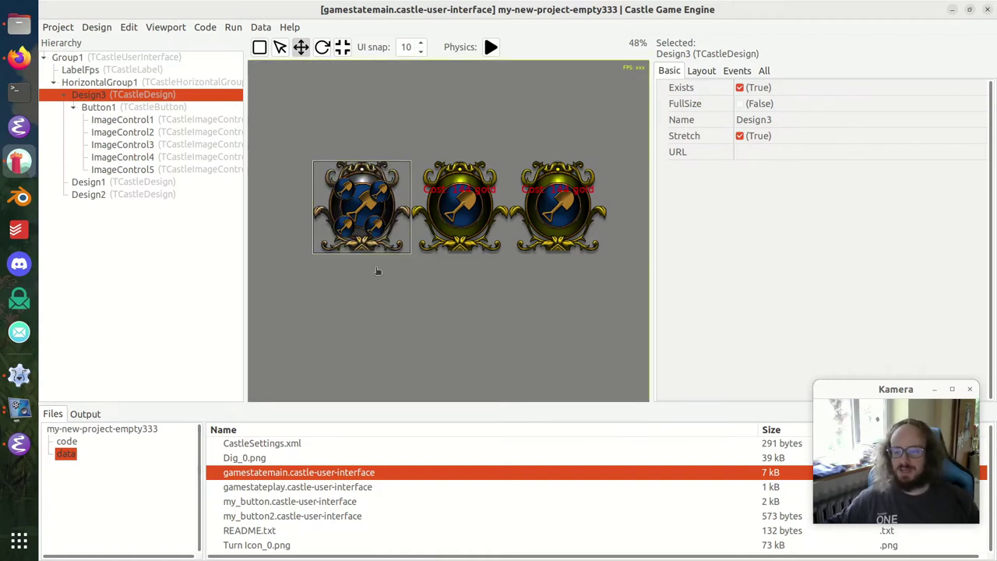
right_click(164, 98)
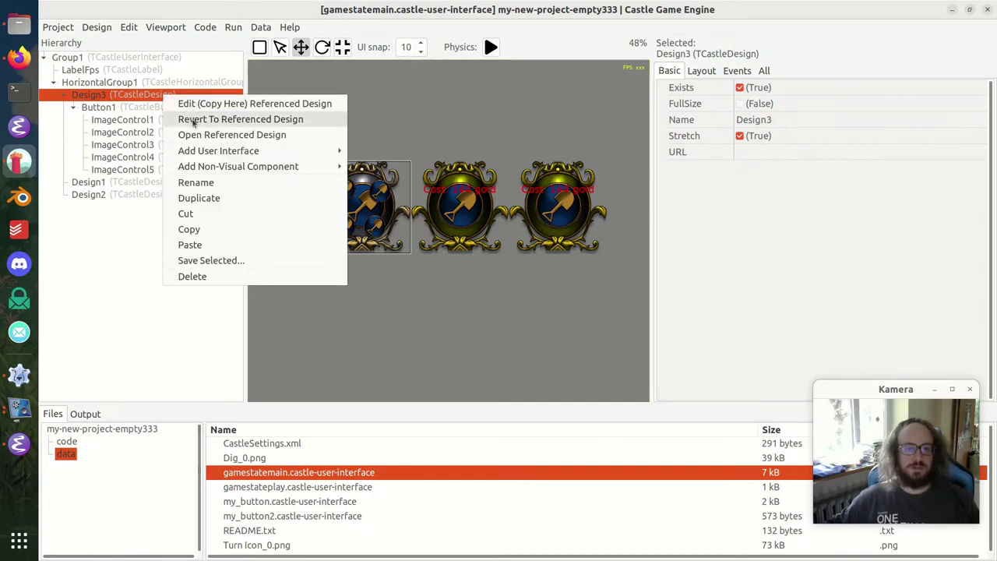
click(838, 293)
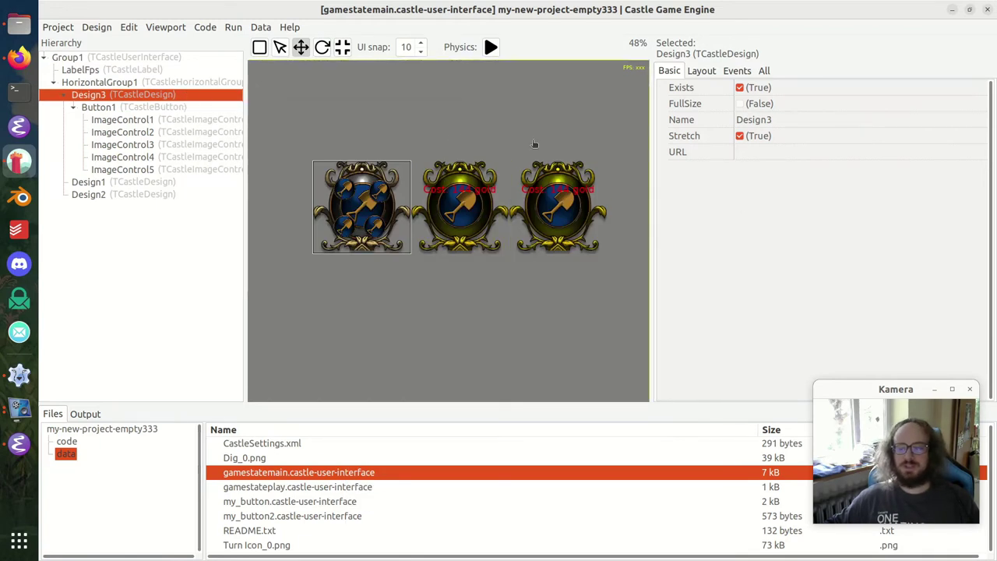
click(794, 153)
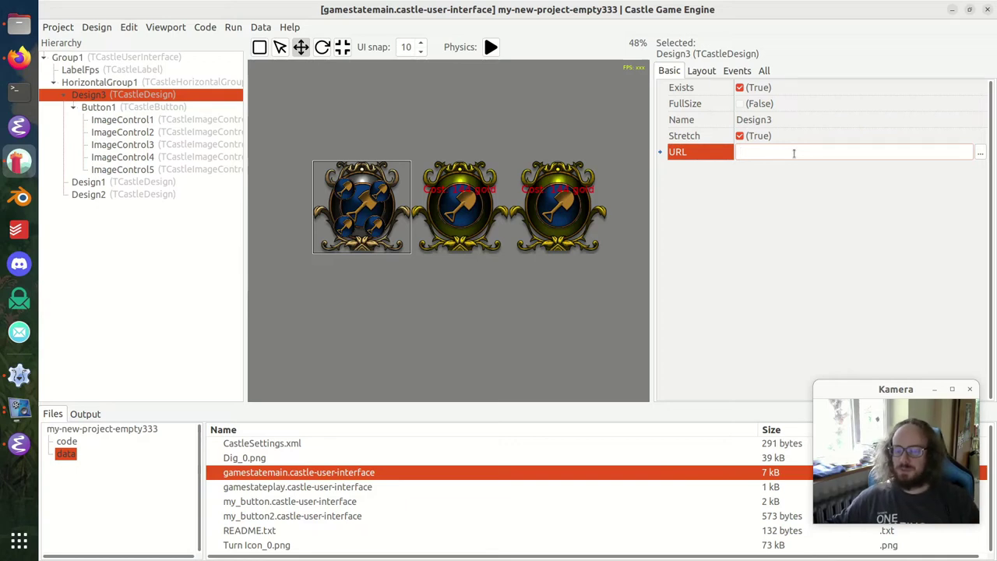
click(764, 71)
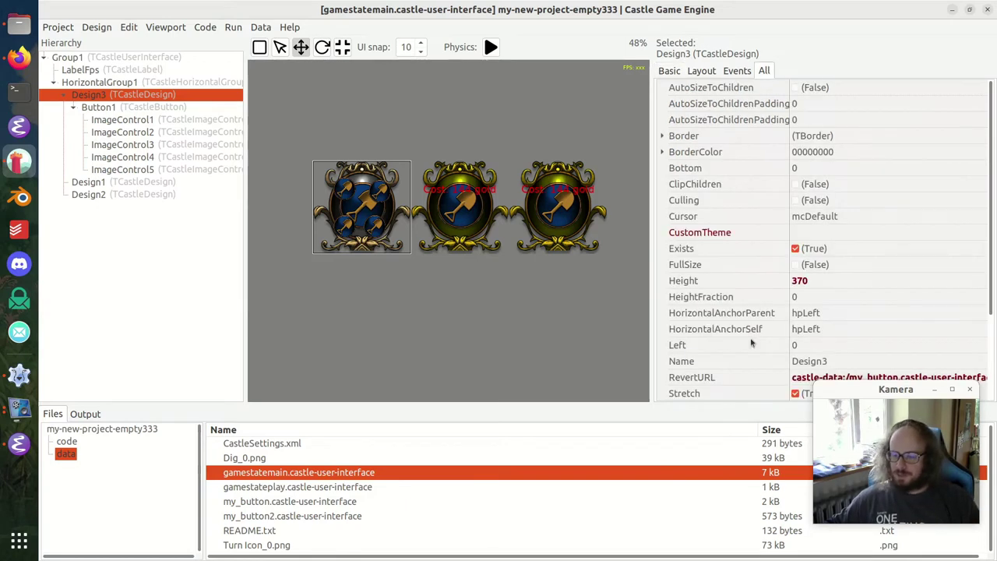
scroll(751, 343, down, 3)
click(845, 267)
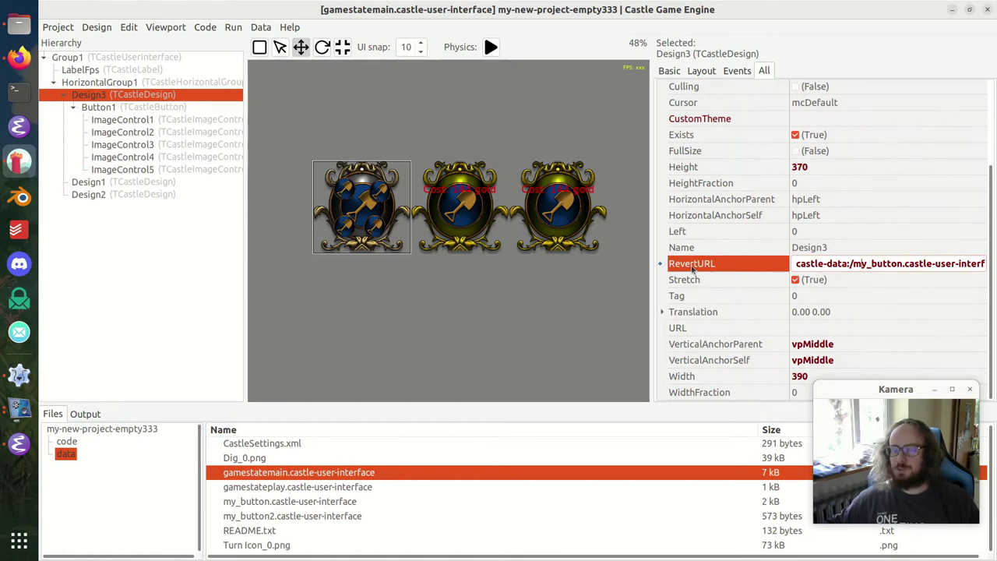
click(670, 71)
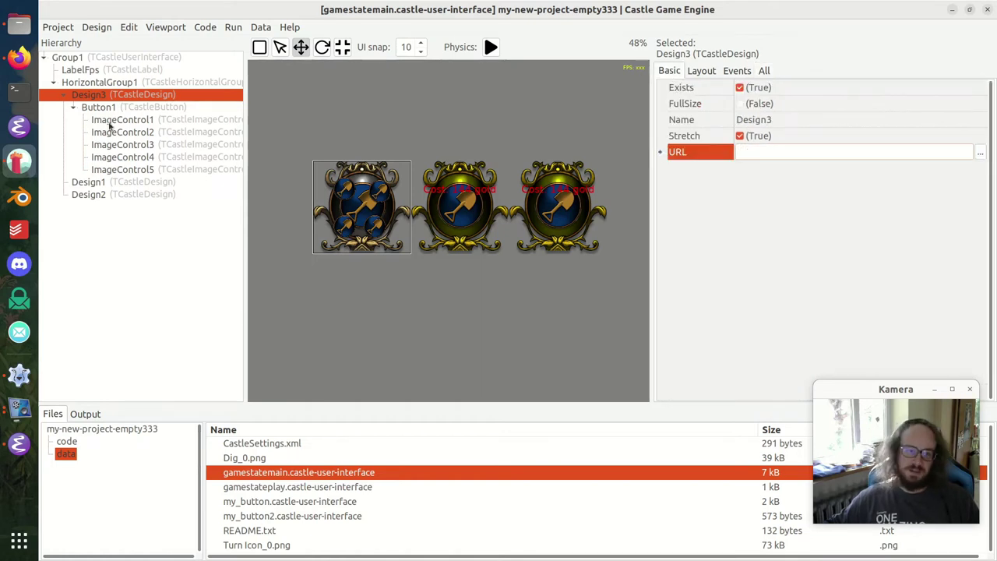
- Revert Design3 to its referenced design, and make its contents editable again with Edit (Copy Here) Referenced Design
right_click(137, 95)
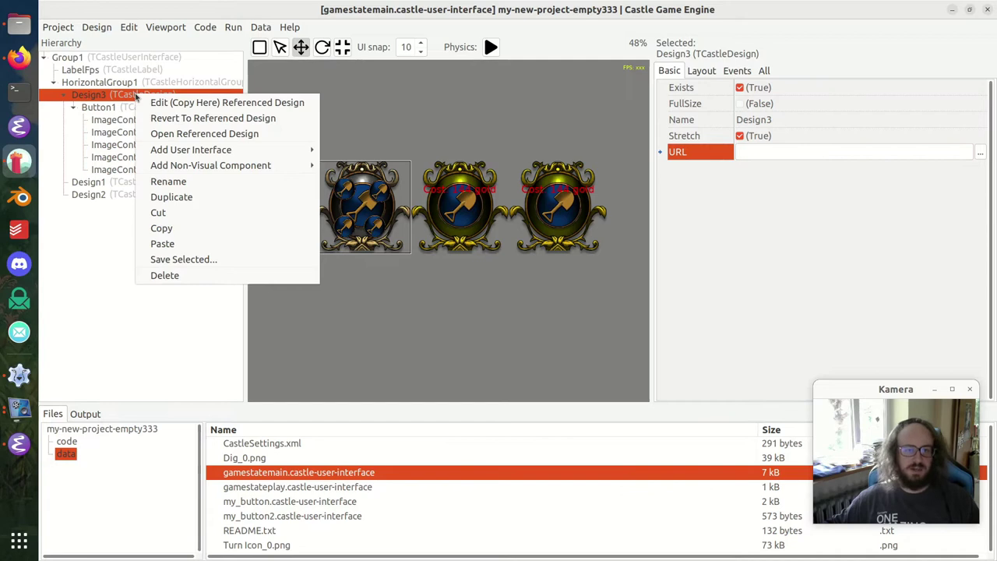
click(196, 119)
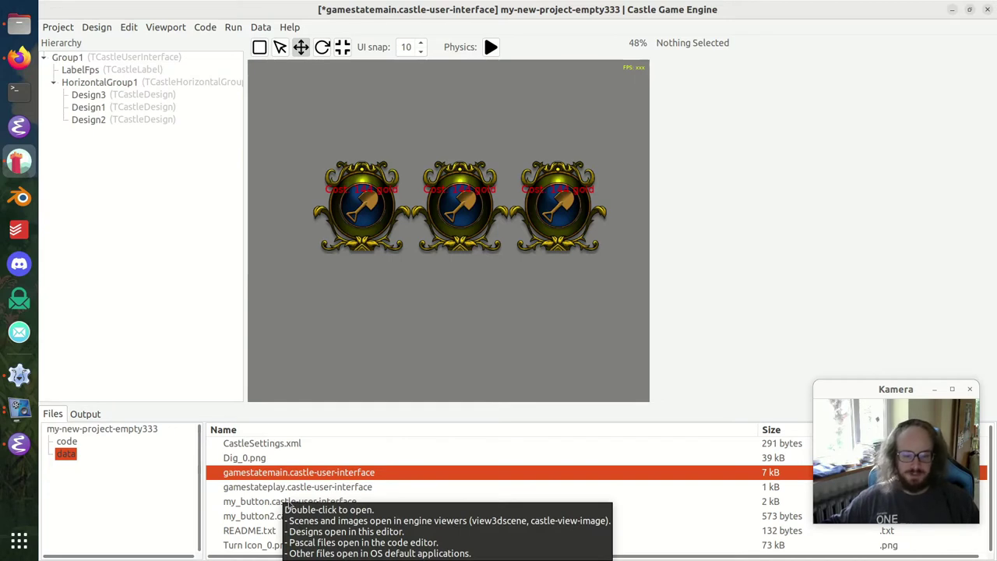
click(153, 96)
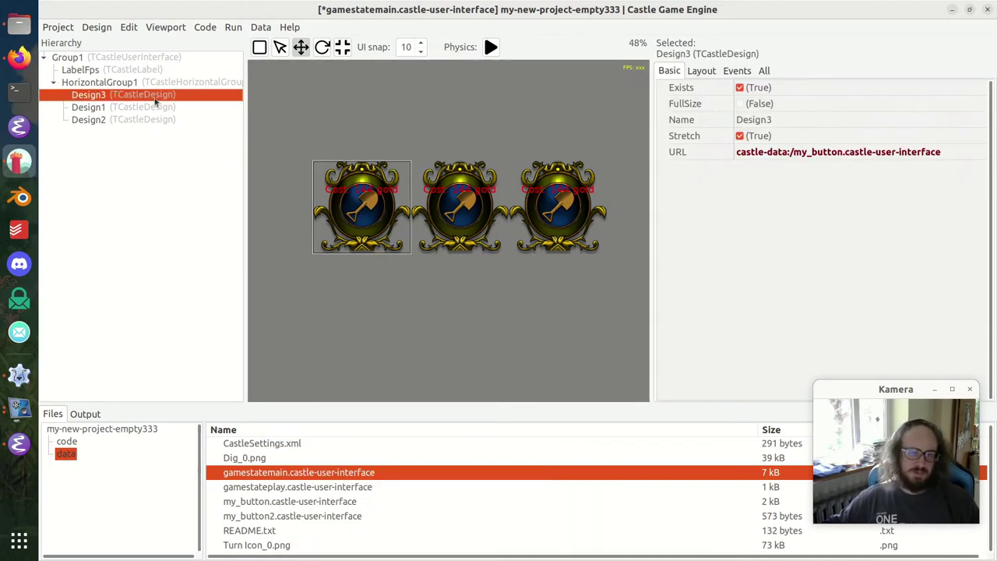
right_click(155, 97)
click(234, 107)
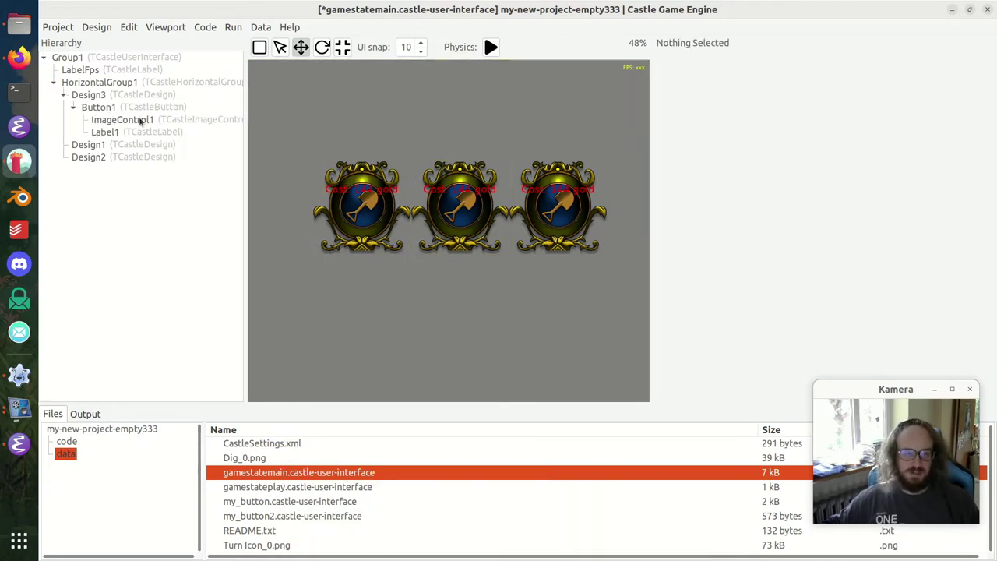
- Set the caption of Label1 inside Design3's Button1 to "dassad" and reselect Design3
click(165, 131)
click(799, 136)
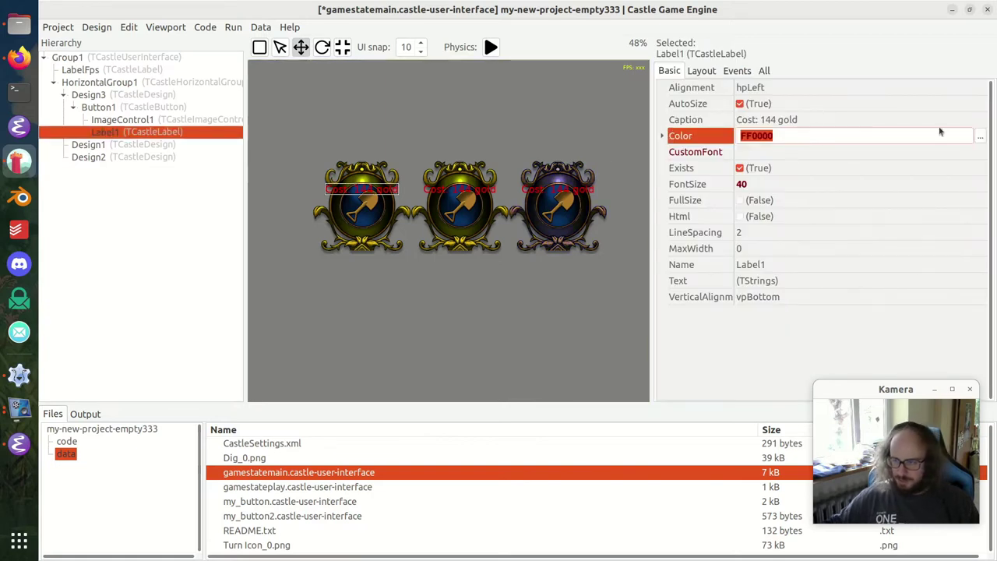
click(801, 119)
text(d)
key(shift+End)
text(asasd)
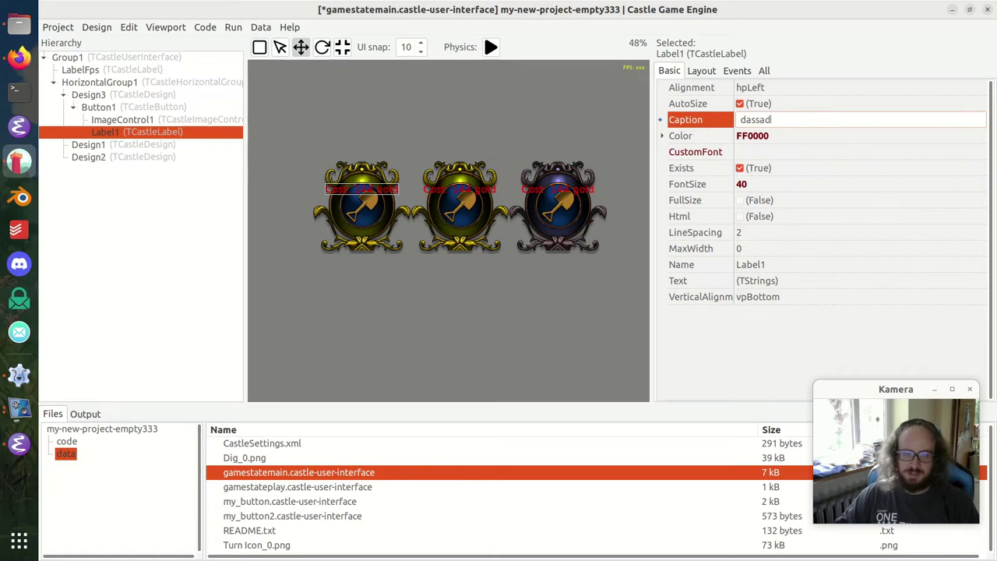
key(Return)
click(140, 97)
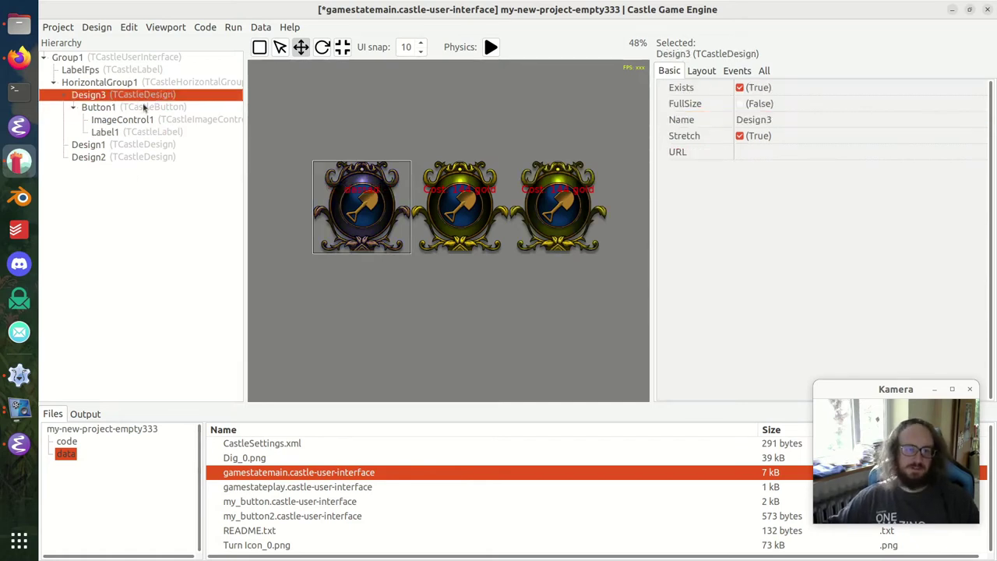
- Revert Design3 to its referenced design, check its design commands again, and save gamestatemain.castle-user-interface
right_click(148, 94)
click(181, 113)
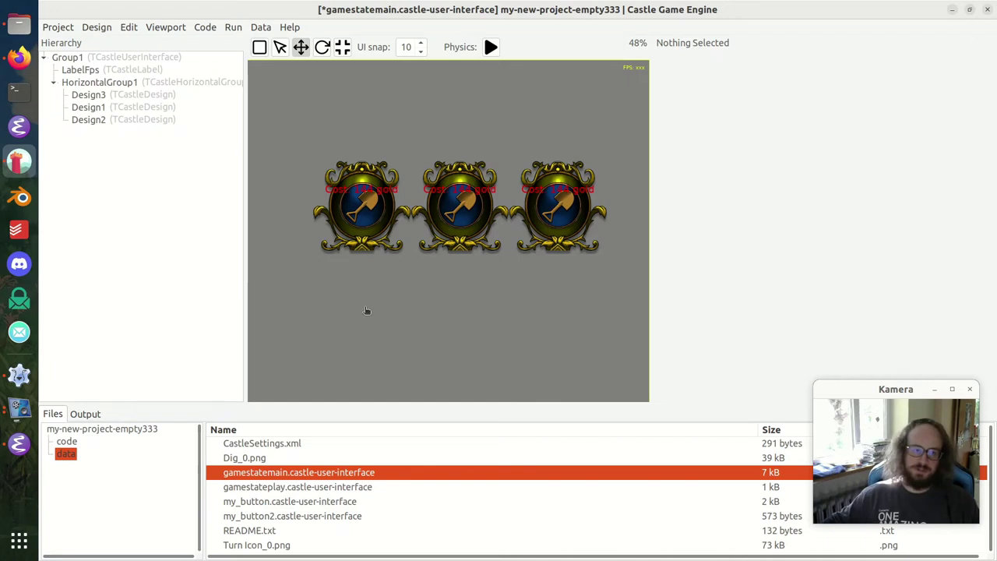
click(180, 95)
right_click(182, 99)
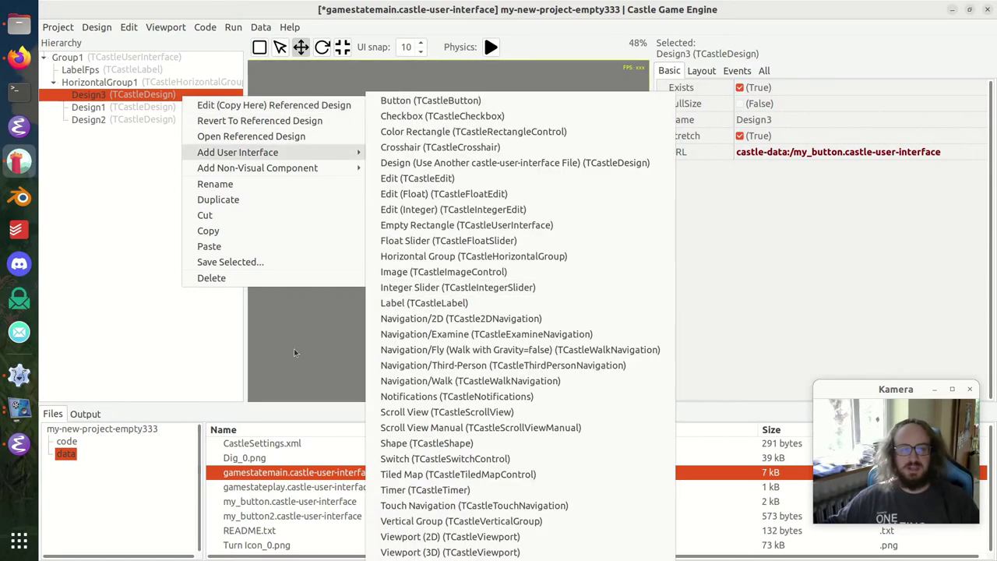
click(290, 348)
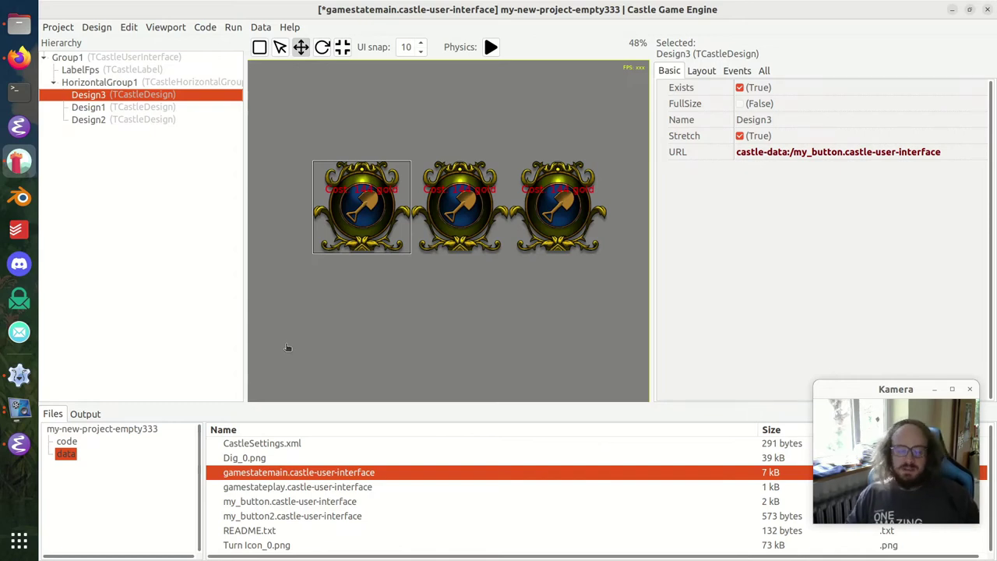
click(207, 84)
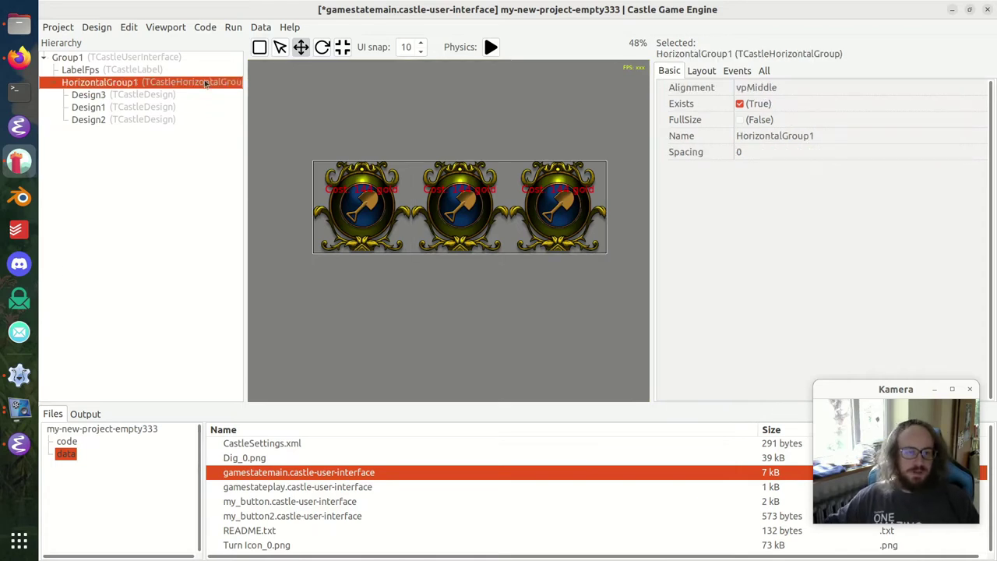
key(ctrl+s)
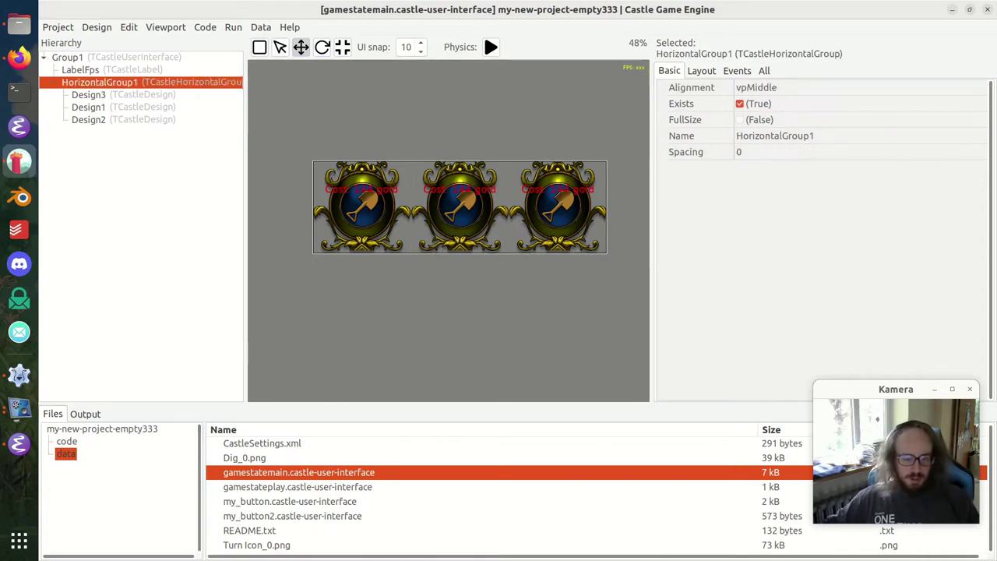
- Open gamestateplay.castle-user-interface, delete VerticalGroup1 with its three designs, and save the file
double_click(298, 486)
click(138, 59)
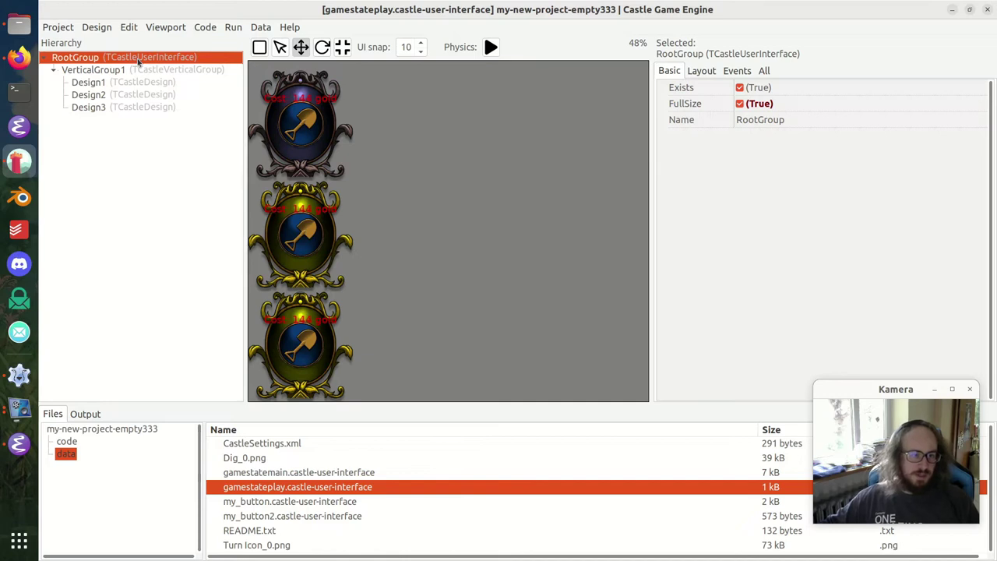
click(138, 70)
key(Delete)
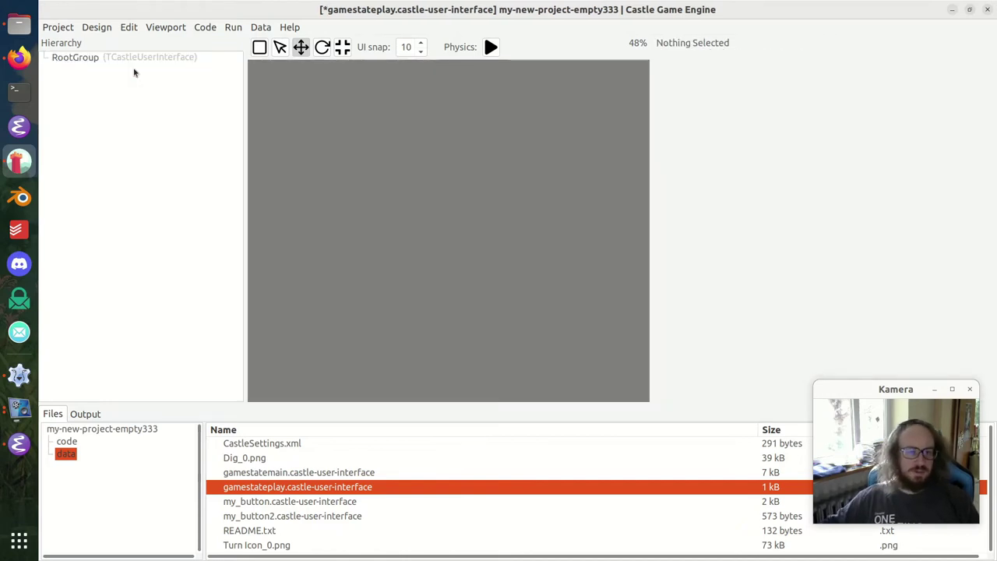
key(ctrl+s)
- Add a Viewport (3D) under RootGroup and fly back to see its camera, light and plane
right_click(140, 59)
mouse_move(210, 70)
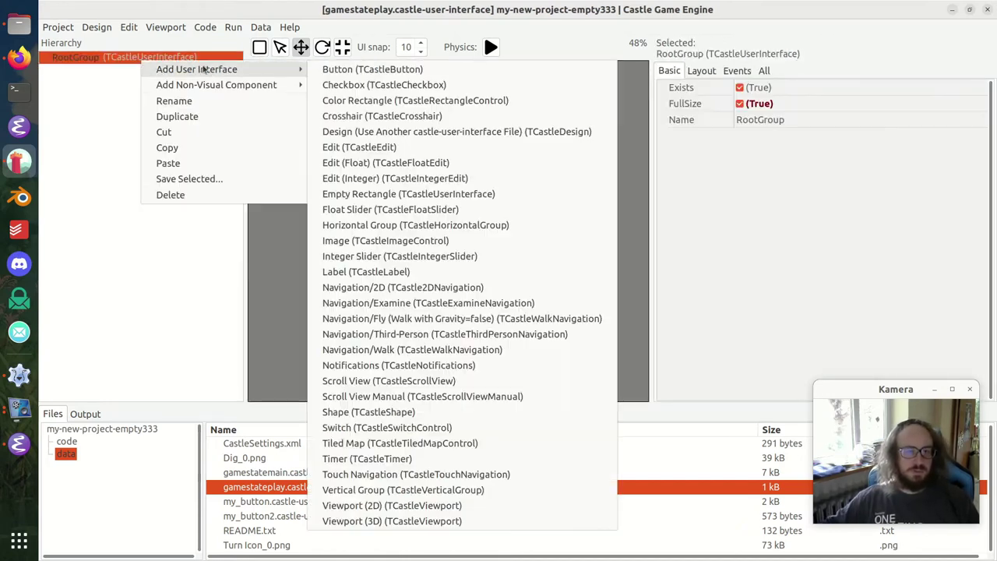
click(377, 520)
mouse_move(455, 254)
right_down()
mouse_move(510, 312)
mouse_move(460, 253)
mouse_move(425, 246)
mouse_move(451, 243)
right_up()
key(w)
key(d)
key(s)
key(w)
key(a)
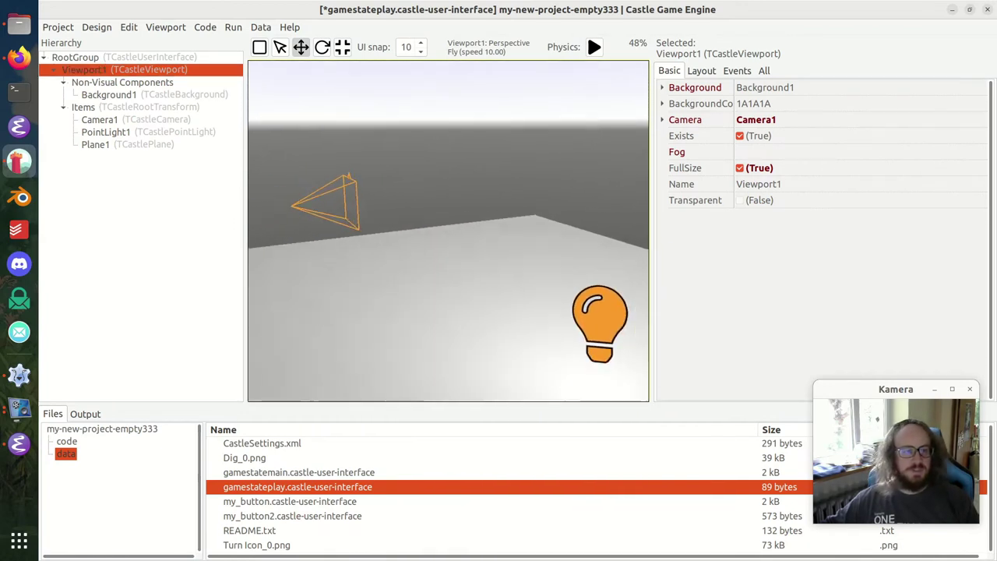
right_drag(545, 299, 500, 320)
- Open the folder containing gamestateplay.castle-user-interface in the file manager, and view the Pony Cartoon model page on Sketchfab in the browser
right_click(340, 483)
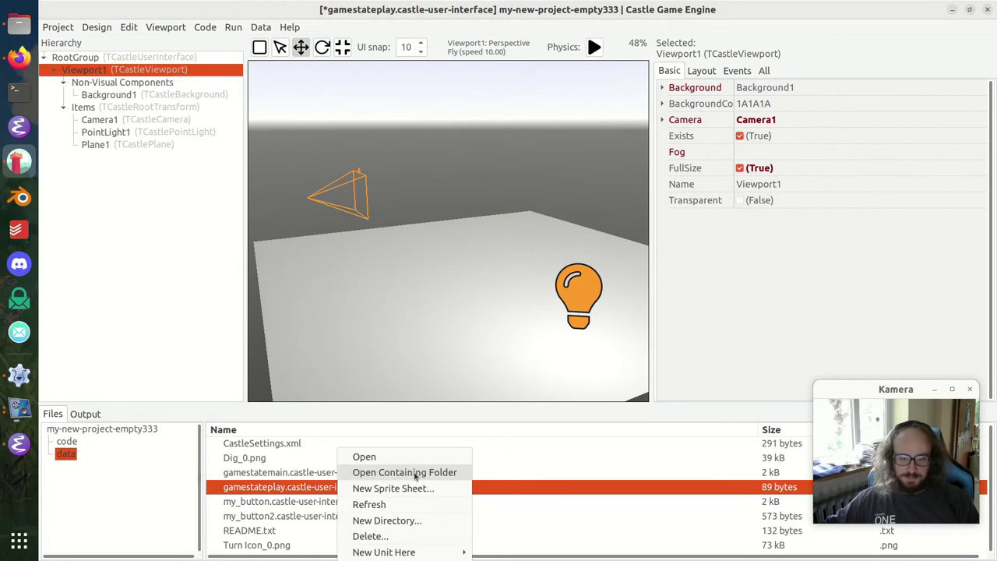
click(405, 471)
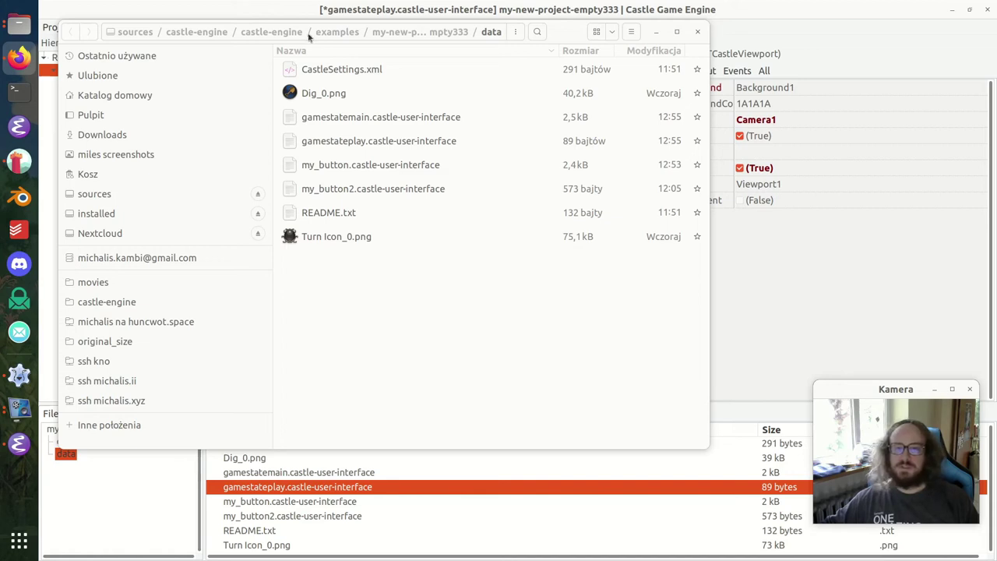
mouse_move(996, 99)
mouse_down()
mouse_move(802, 96)
mouse_move(621, 61)
mouse_up()
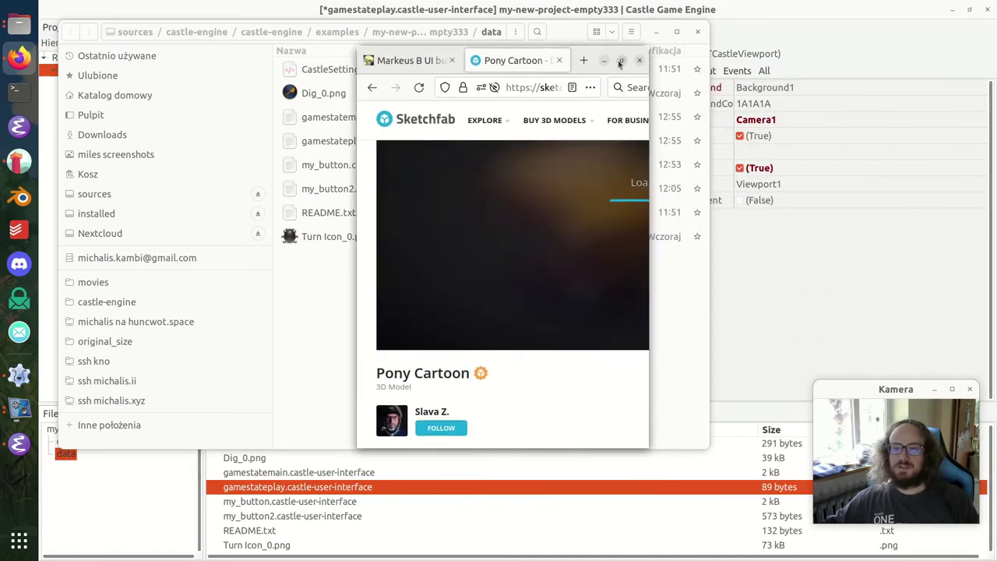
double_click(621, 58)
scroll(608, 311, up, 6)
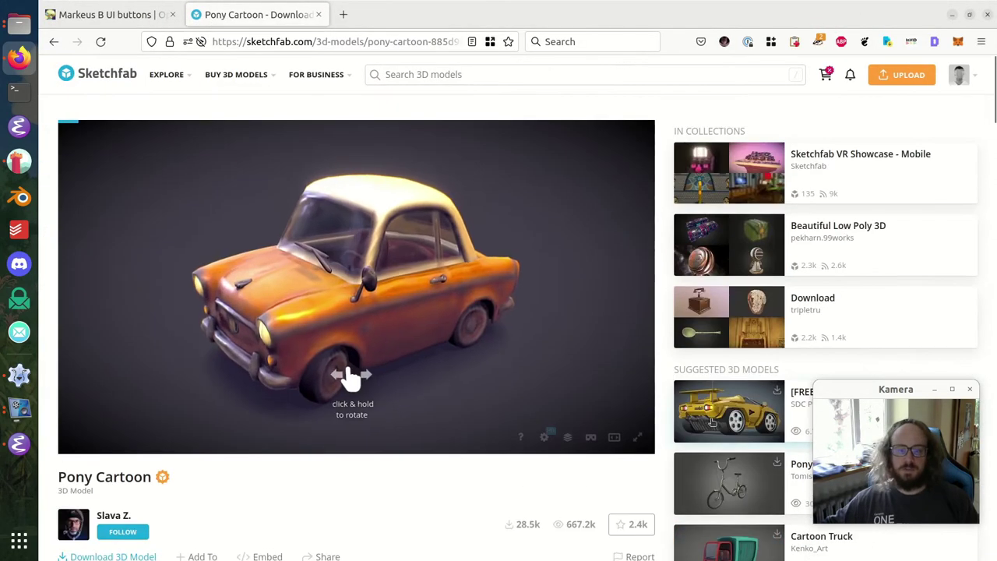
key(alt+Tab)
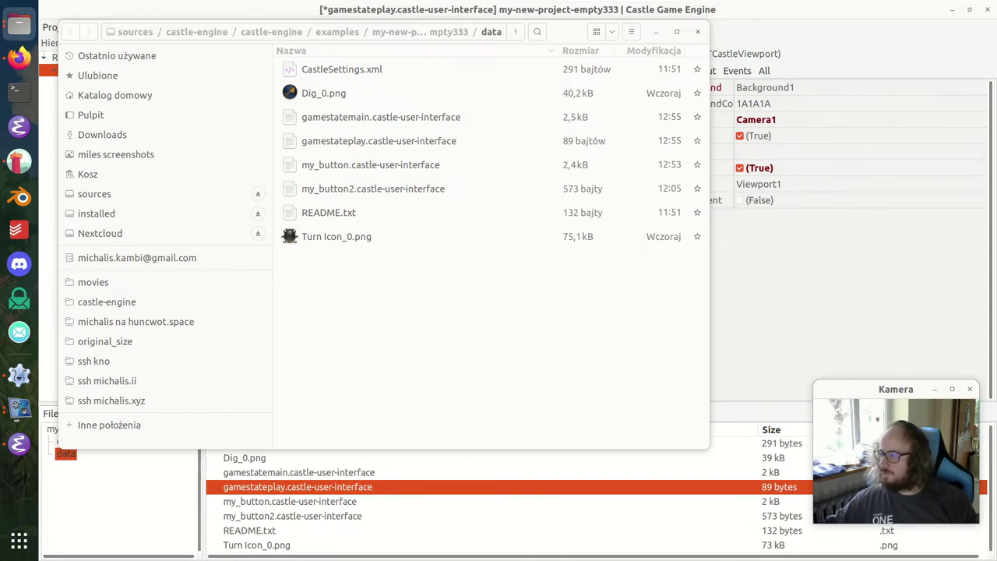
- Copy the model files scene.bin and scene.gltf into the project's data folder and return to the Castle Game Engine editor
key(super)
key(super)
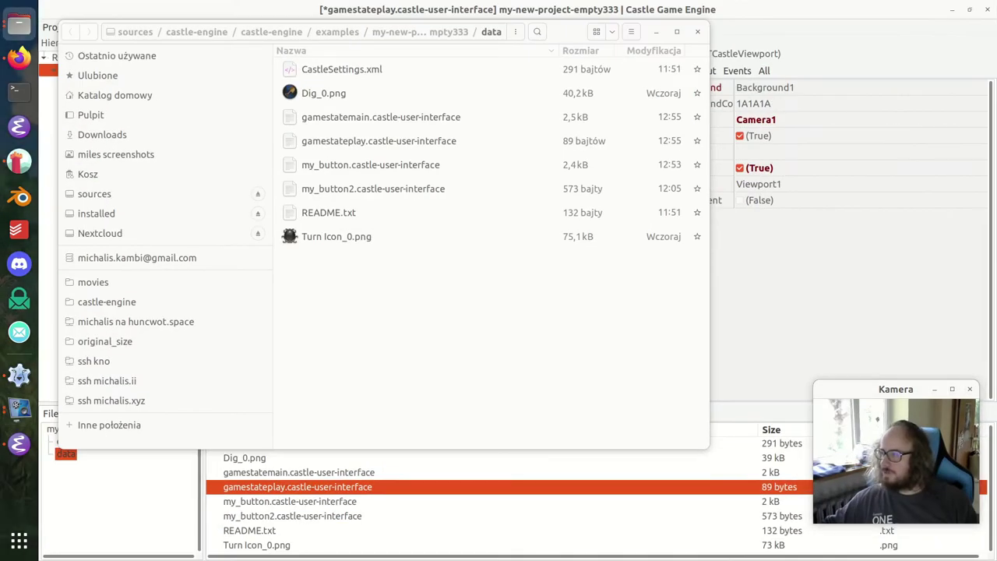
drag(695, 187, 331, 284)
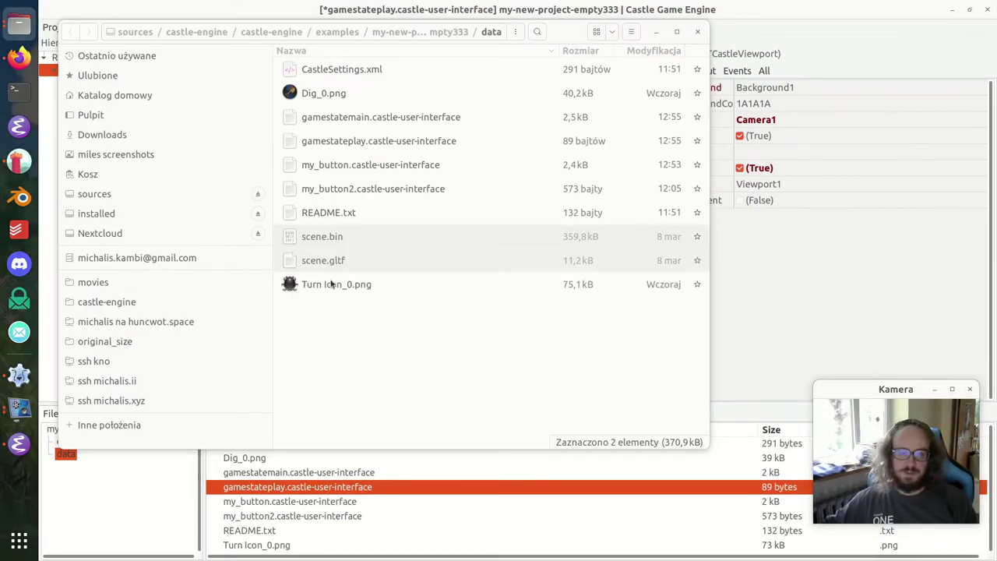
click(783, 14)
scroll(369, 535, down, 1)
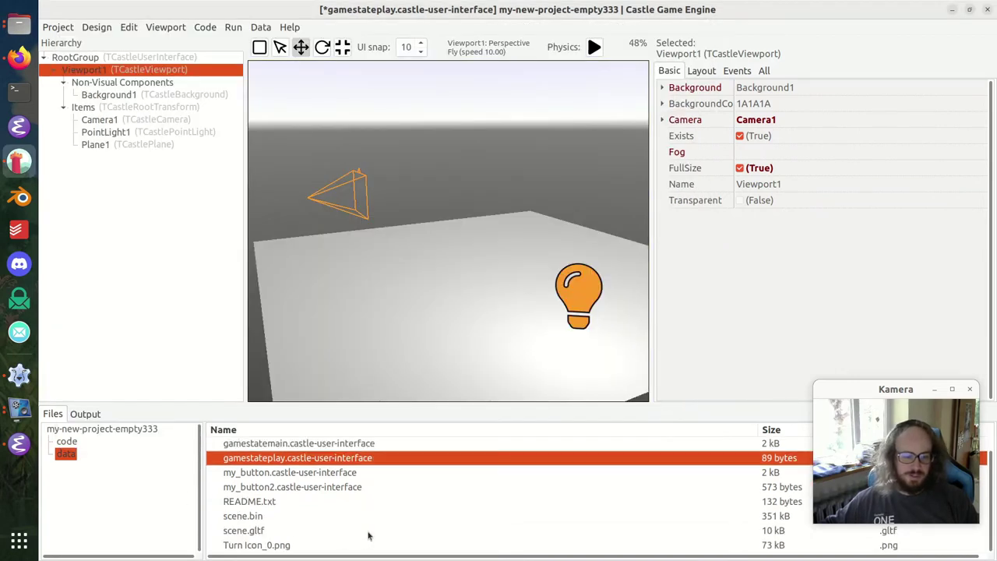
- Preview scene.gltf in view3dscene, examine the car from an angle, read the loading warnings, and close the viewer
click(287, 531)
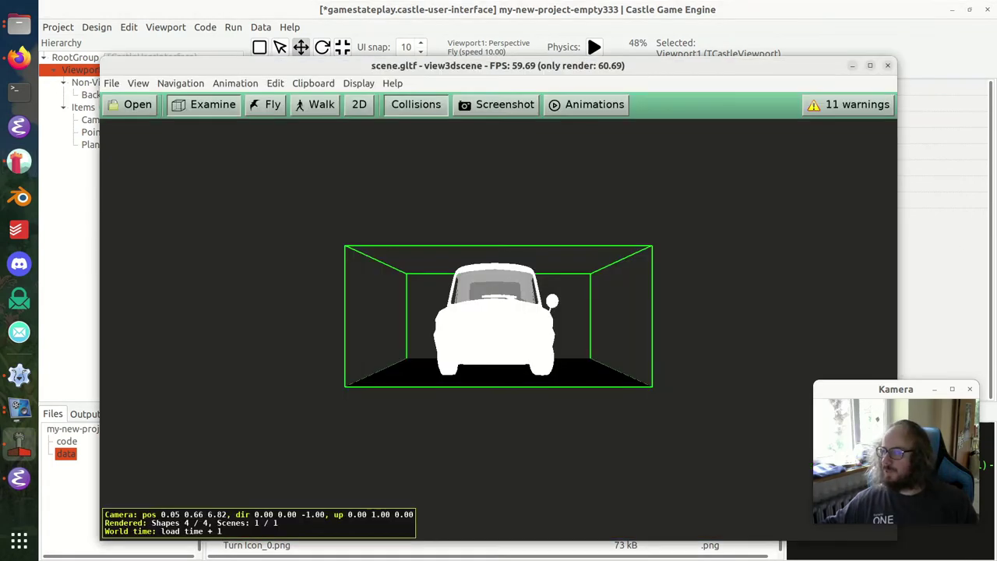
drag(709, 244, 814, 268)
click(867, 107)
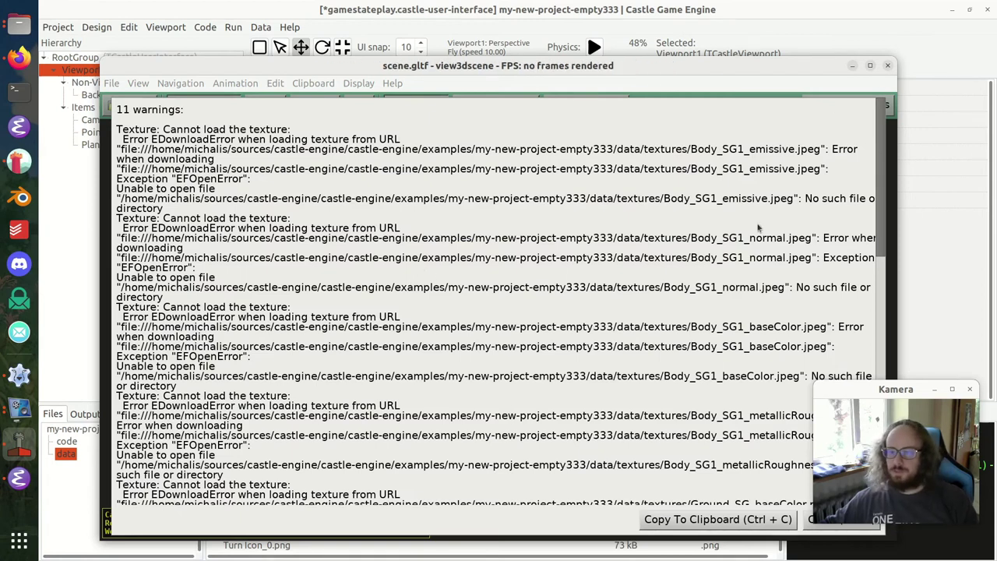
key(Escape)
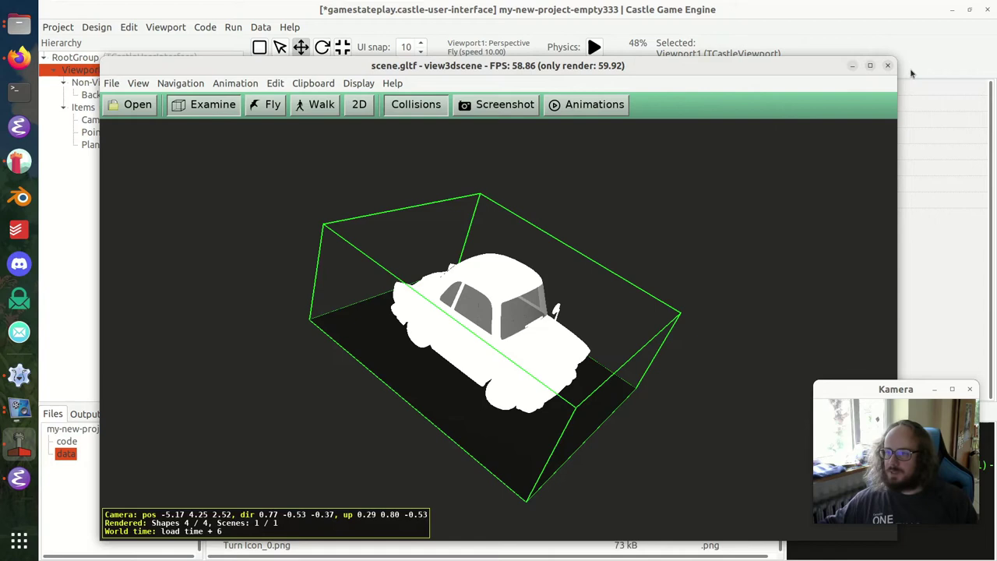
click(887, 65)
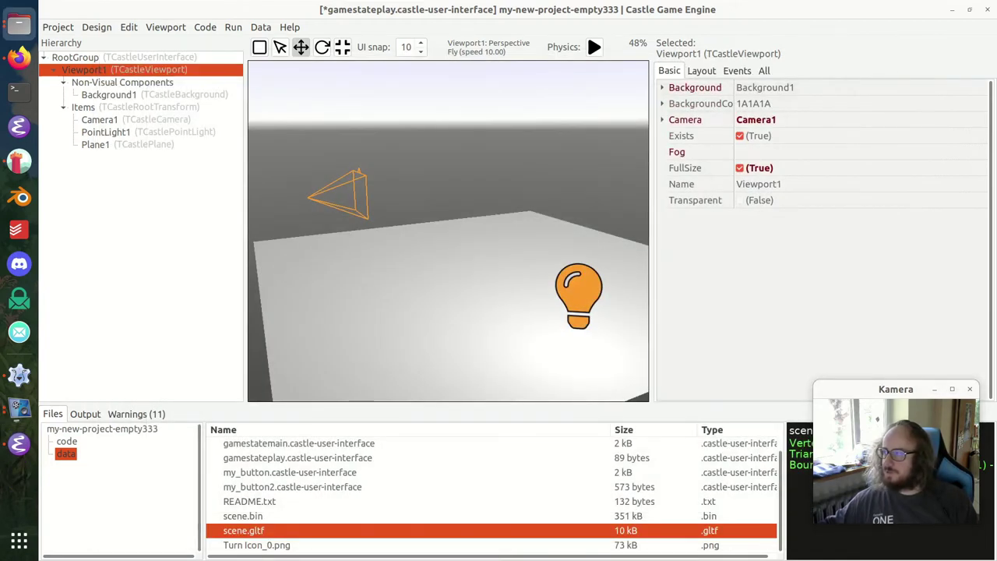
- Paste the model's textures folder into the project's data folder in the file manager and return to the editor
click(19, 25)
click(436, 389)
key(ctrl+v)
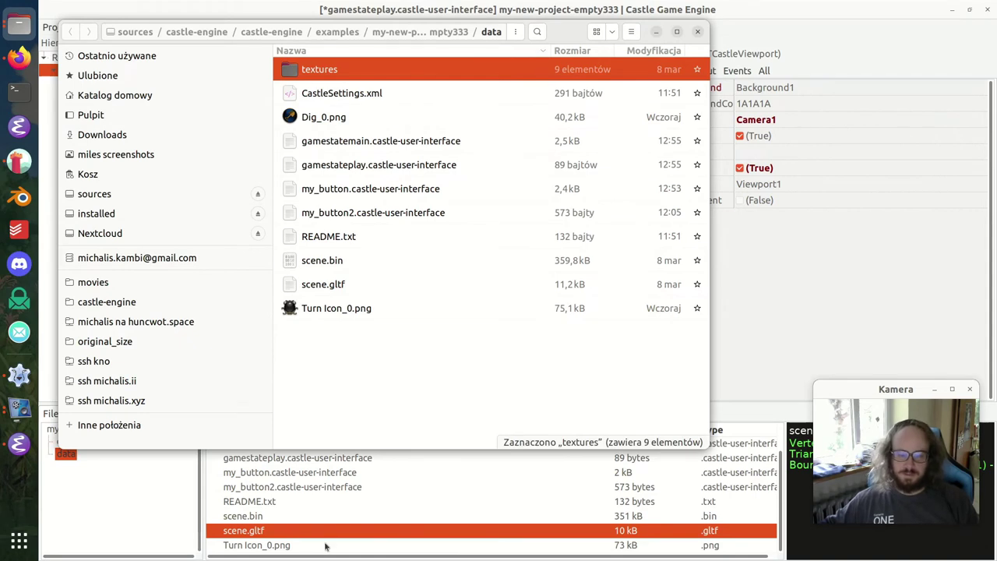
key(alt+Tab)
- Preview scene.gltf again in view3dscene, inspect the textured car from close up, and close the viewer
double_click(265, 545)
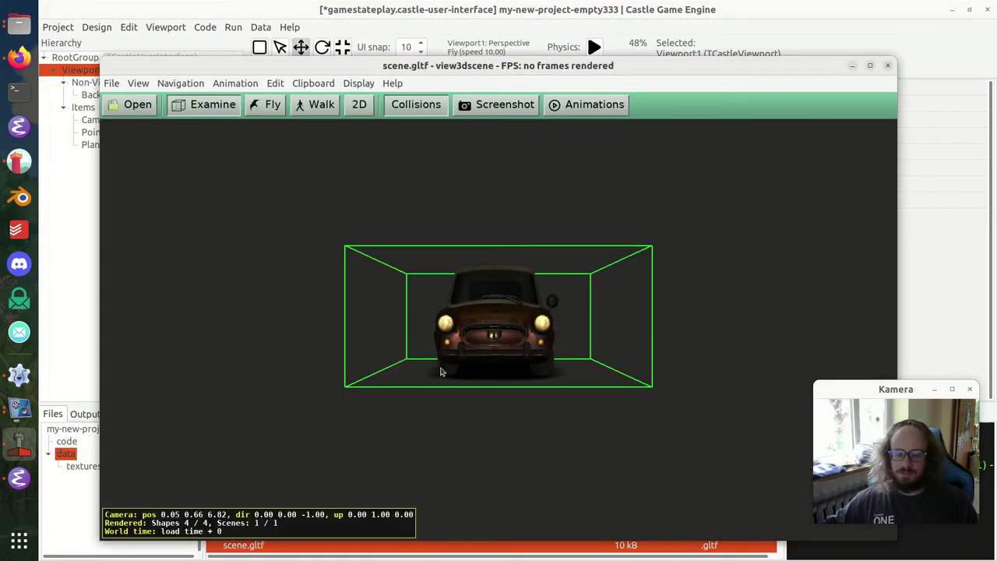
drag(571, 272, 857, 86)
scroll(354, 358, up, 10)
click(888, 65)
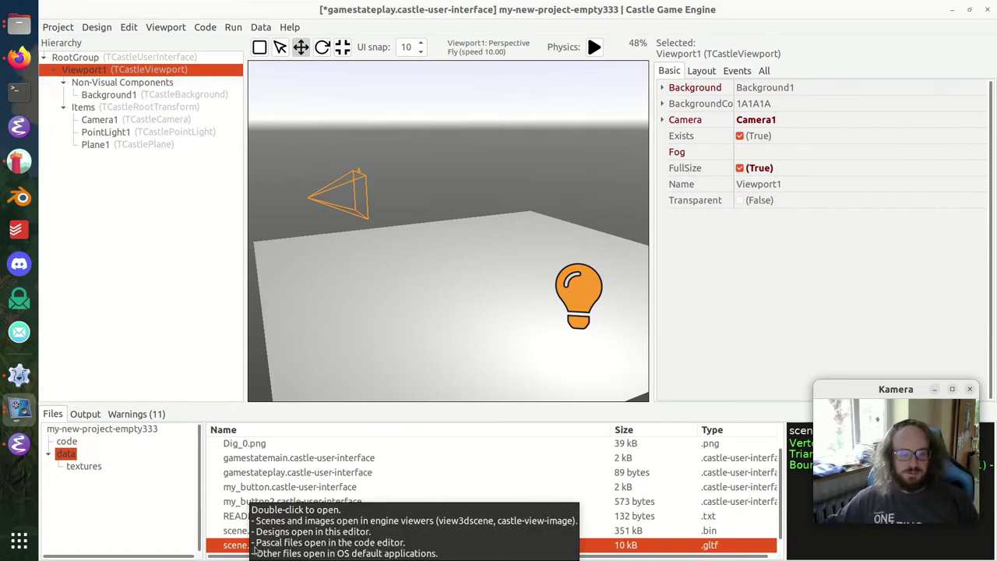
- Add scene.gltf from the data folder to the 3D viewport and position the car at about 0.69, 1.86, 3.87
double_click(222, 549)
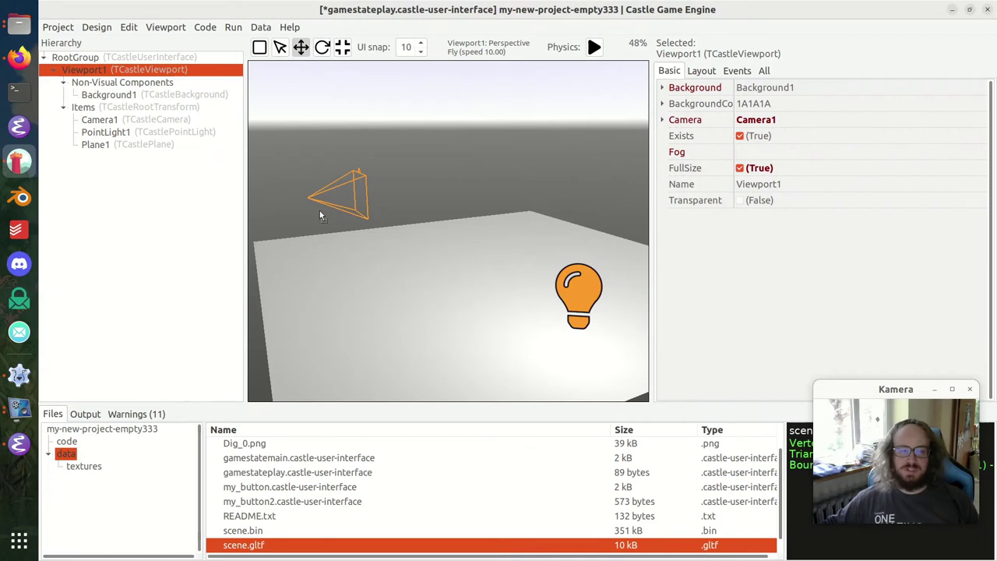
drag(319, 211, 320, 210)
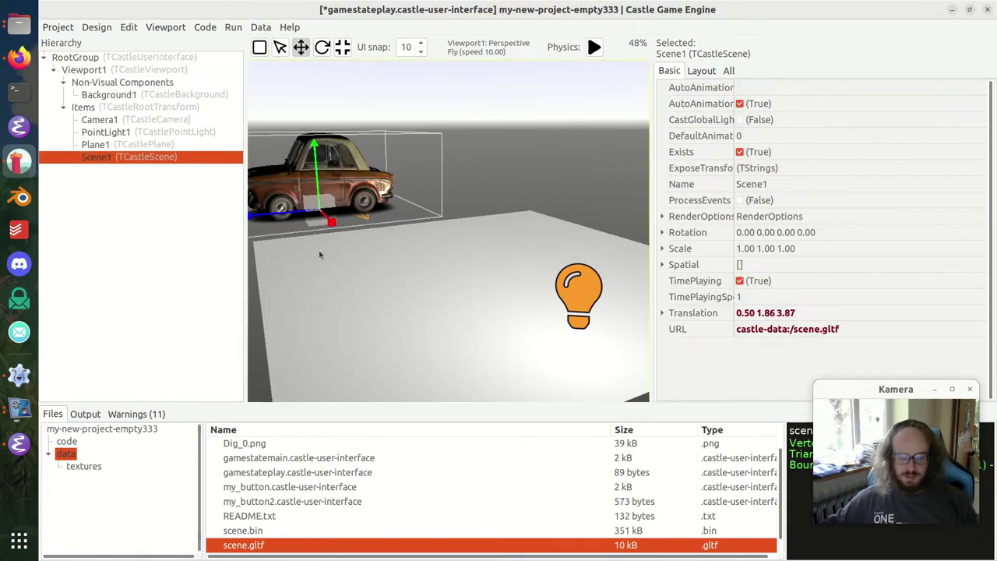
key(w)
right_drag(264, 292, 286, 315)
key(s)
key(w)
scroll(392, 322, down, 5)
mouse_move(449, 226)
mouse_down()
mouse_move(576, 230)
mouse_move(440, 243)
mouse_up()
- Move PointLight1 above the plane near the car, to about -1.54, 3.33, 1.00
click(601, 236)
drag(601, 236, 368, 107)
drag(347, 70, 353, 91)
middle_drag(352, 91, 338, 97)
right_drag(338, 96, 342, 160)
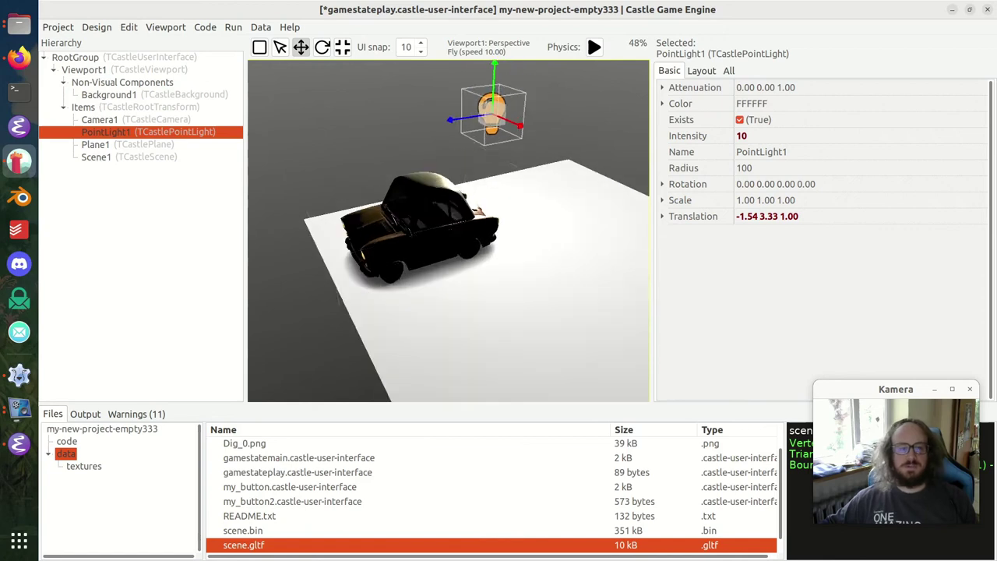
- Add an empty Transform (TCastleTransform) under Items and make Scene1 its child
click(112, 158)
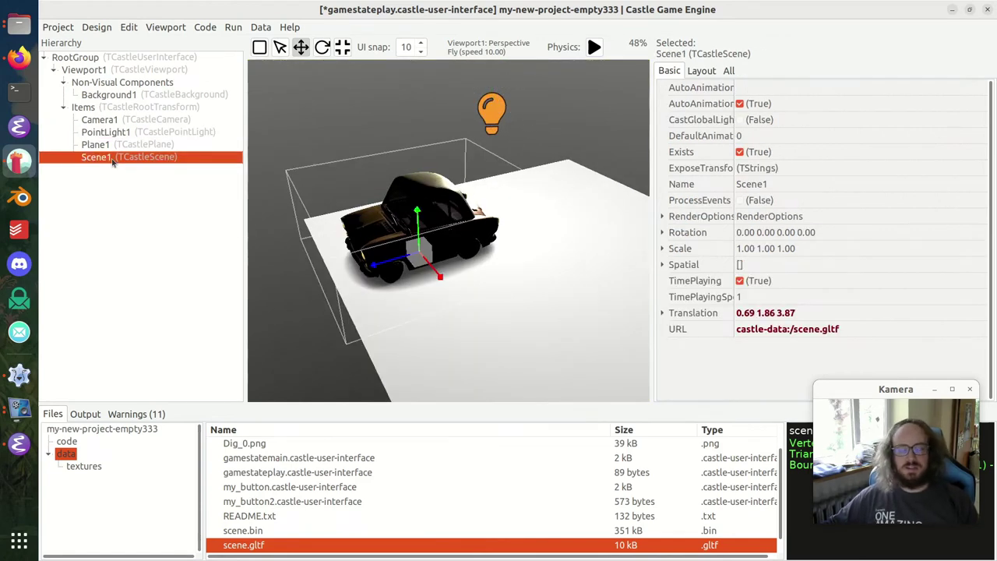
right_click(108, 110)
mouse_move(156, 133)
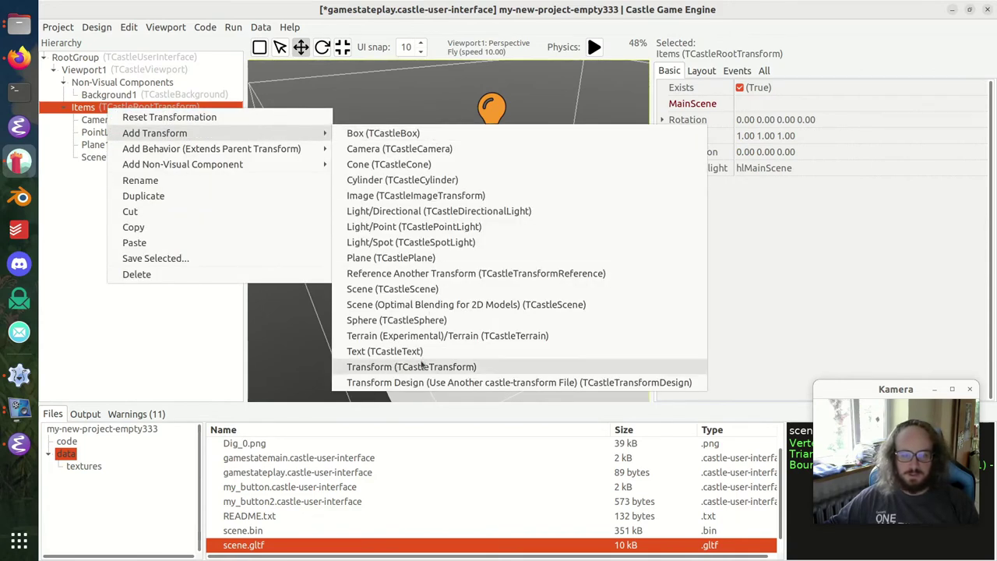
click(389, 366)
drag(127, 153, 222, 170)
click(131, 159)
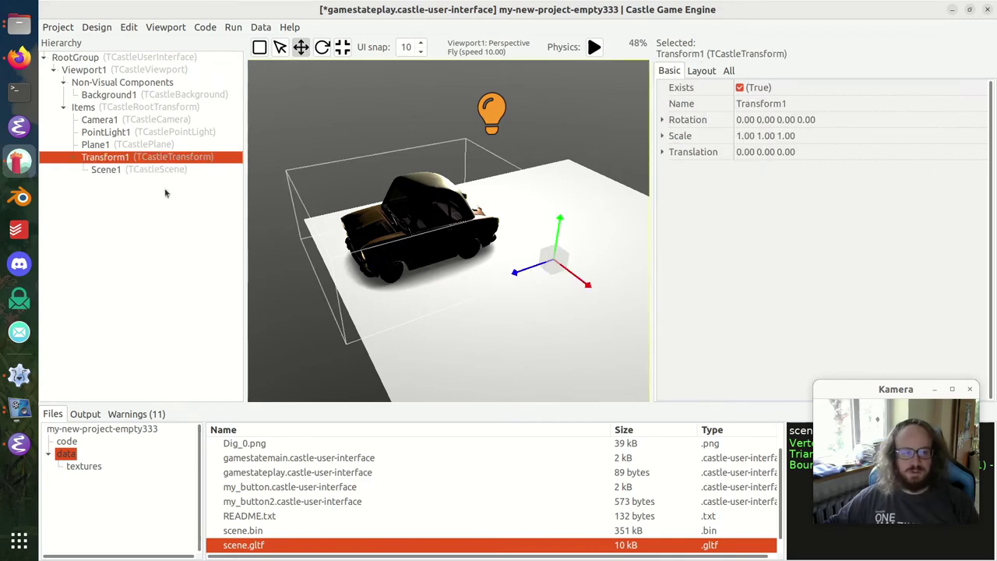
- Make PointLight1 a child of Transform1, alongside Scene1
right_drag(408, 269, 436, 257)
key(a)
click(161, 171)
click(178, 159)
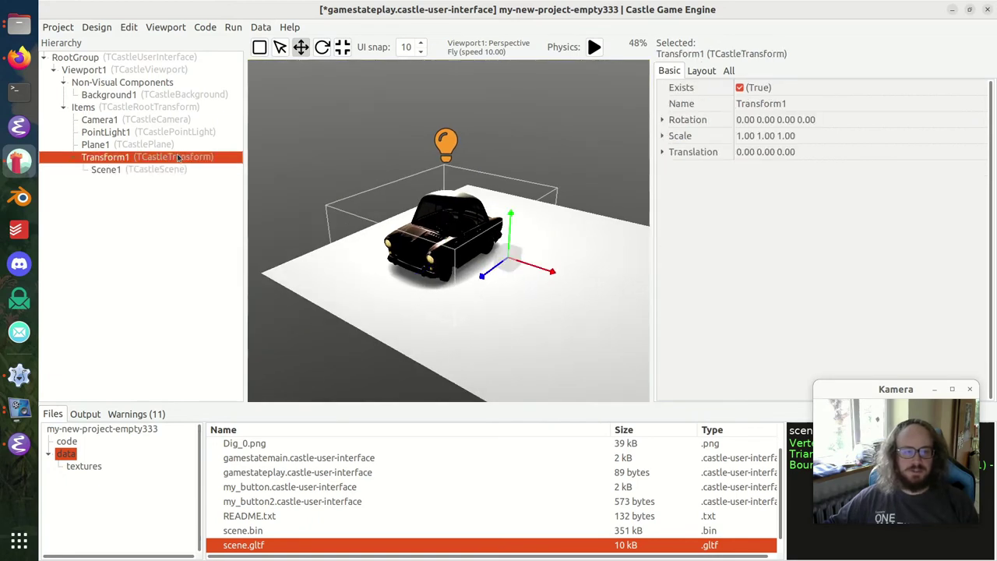
right_click(177, 158)
click(183, 134)
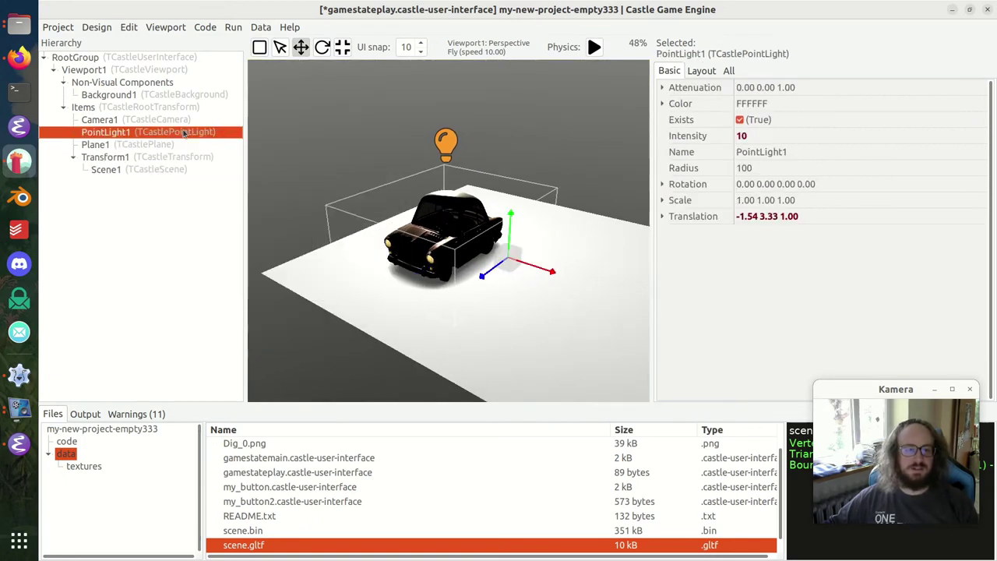
drag(179, 135, 221, 160)
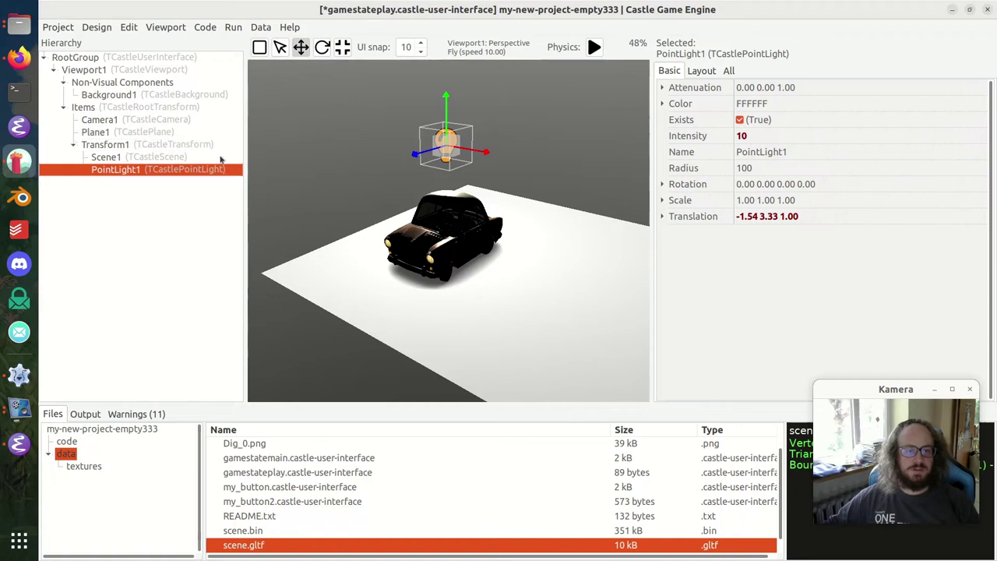
- Move PointLight1 directly above the car, to about 0.24, 3.33, 3.42
key(w)
key(d)
right_drag(551, 163, 441, 162)
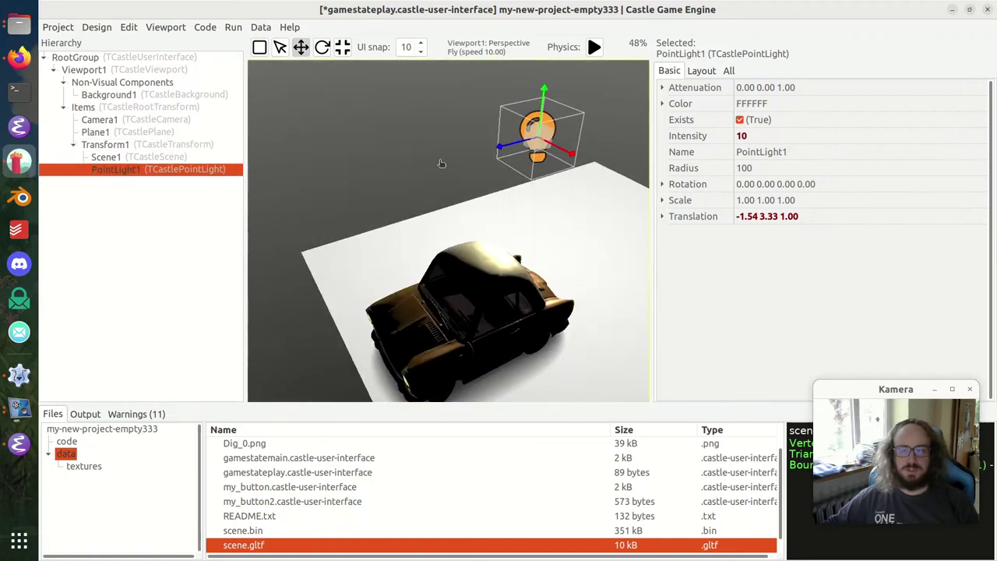
drag(500, 151, 376, 197)
key(e)
right_drag(376, 197, 399, 310)
key(w)
key(a)
drag(491, 225, 546, 358)
right_drag(545, 359, 484, 212)
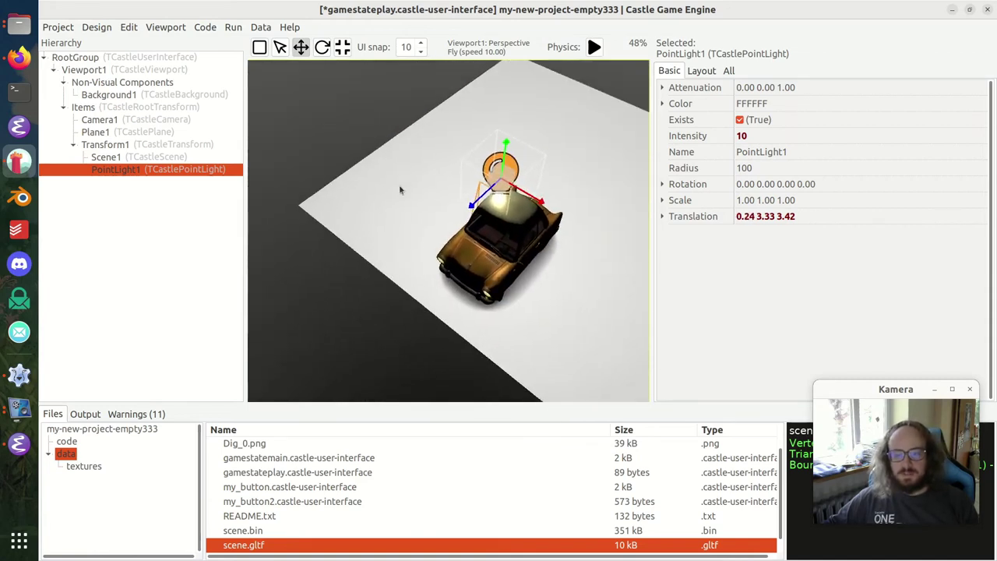
- Move PointLight1 over the car's hood, to about 0.72, 3.33, 4.65
drag(472, 206, 423, 259)
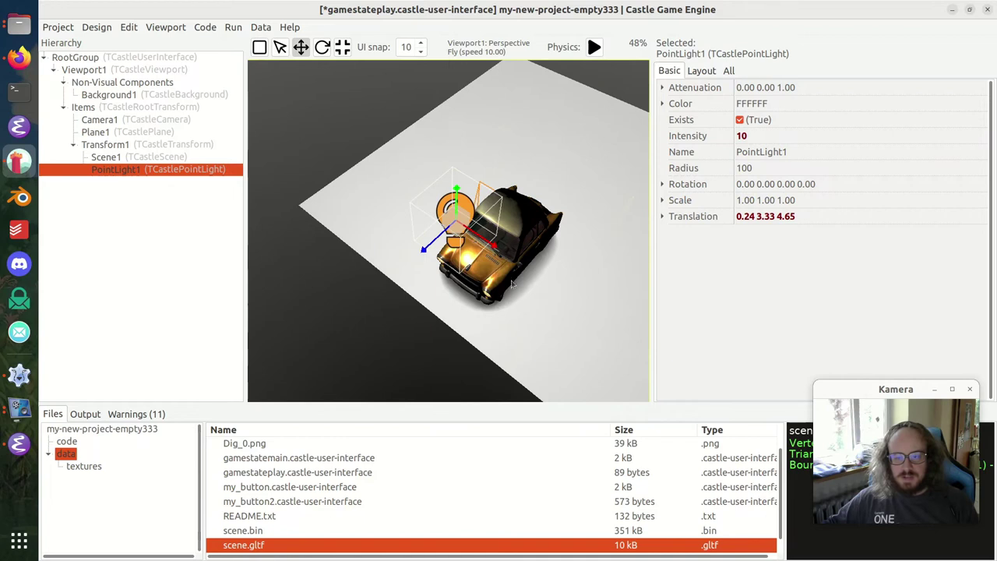
drag(508, 253, 520, 256)
key(w)
right_drag(520, 256, 603, 277)
key(a)
key(a)
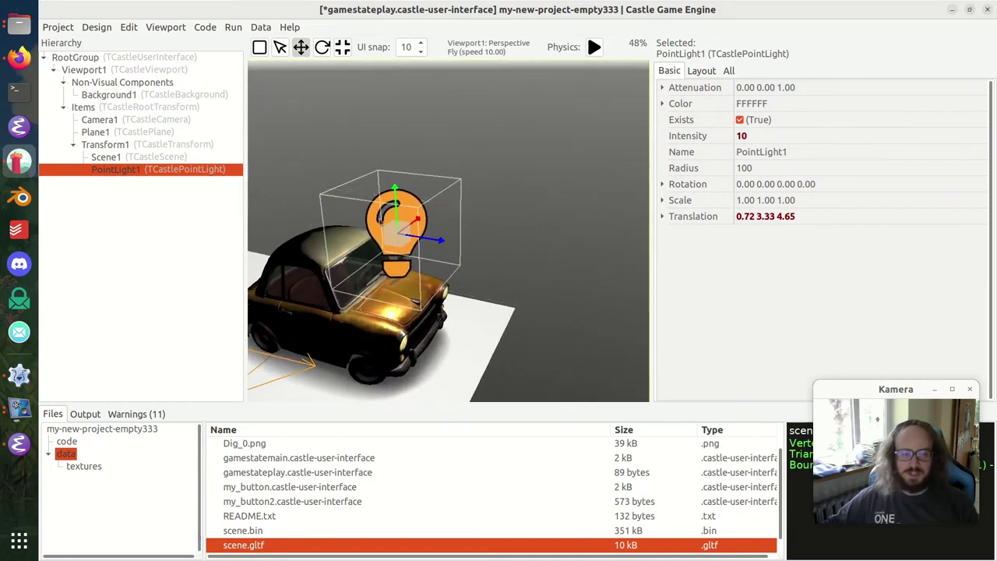
- Add a spot light (TCastleSpotLight) as a child of Transform1
click(105, 145)
right_click(133, 142)
mouse_move(223, 160)
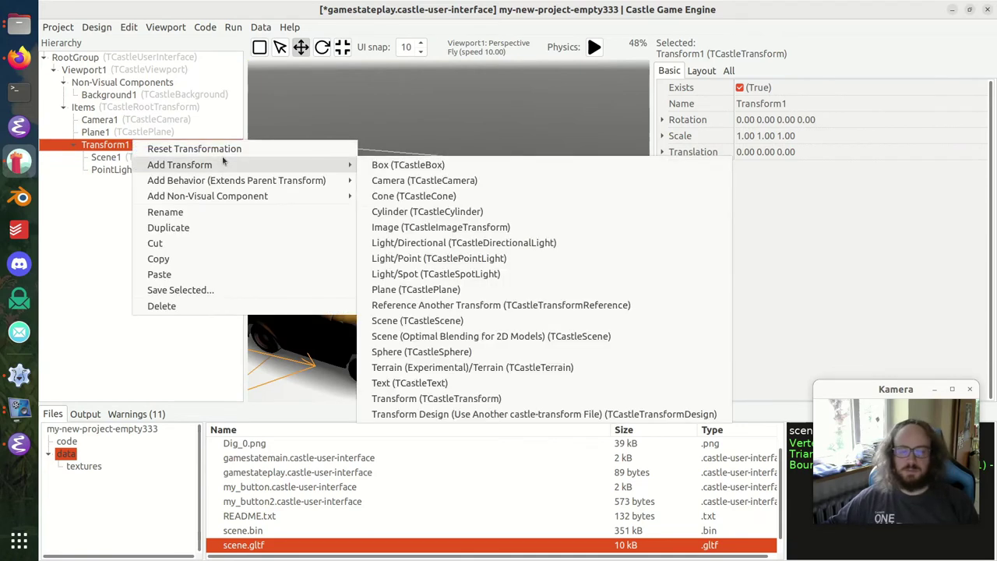
click(442, 274)
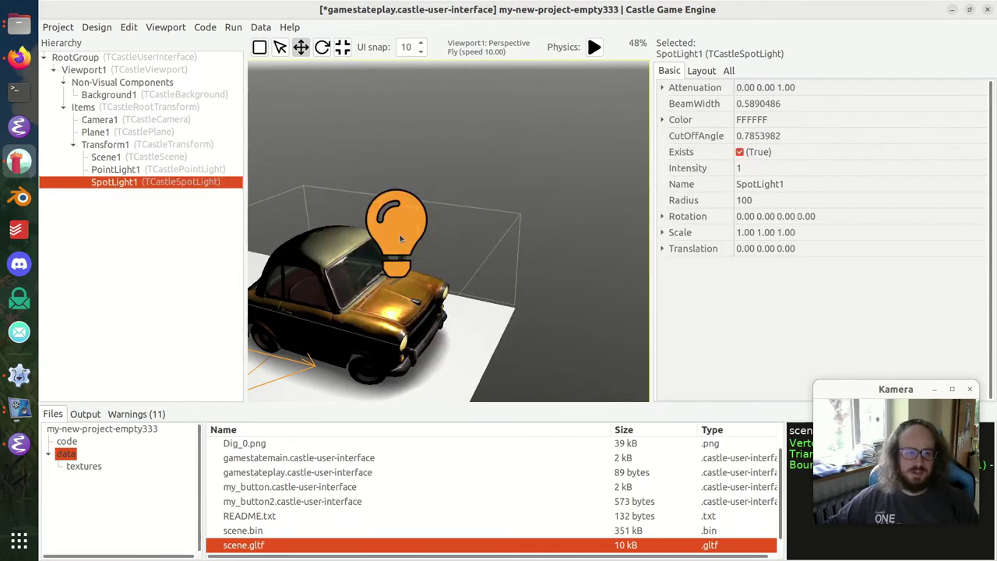
key(f)
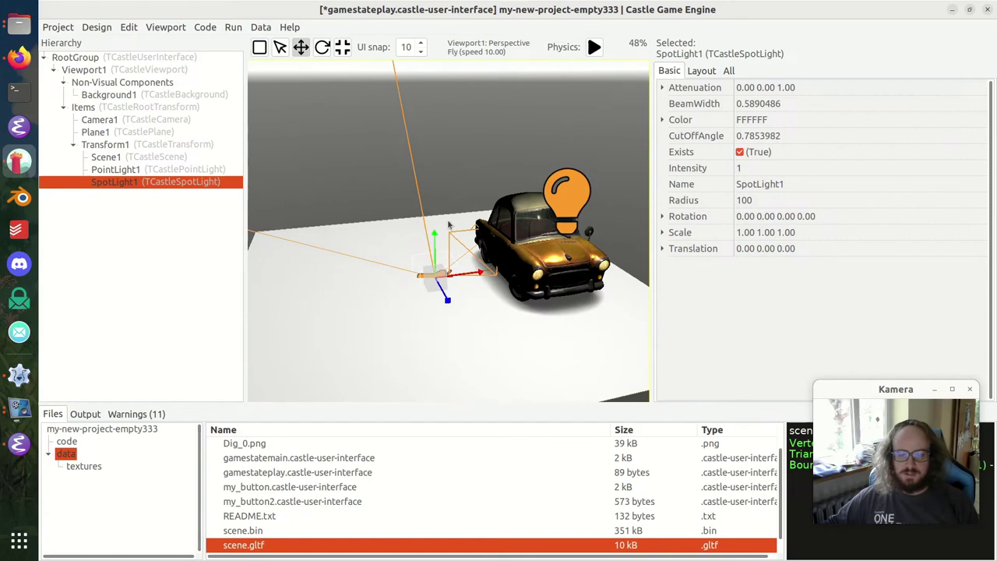
- Move SpotLight1 up and behind the car, to about 0.00, 2.87, 2.53
drag(441, 249, 482, 303)
drag(466, 240, 465, 161)
right_drag(447, 232, 410, 207)
key(e)
key(d)
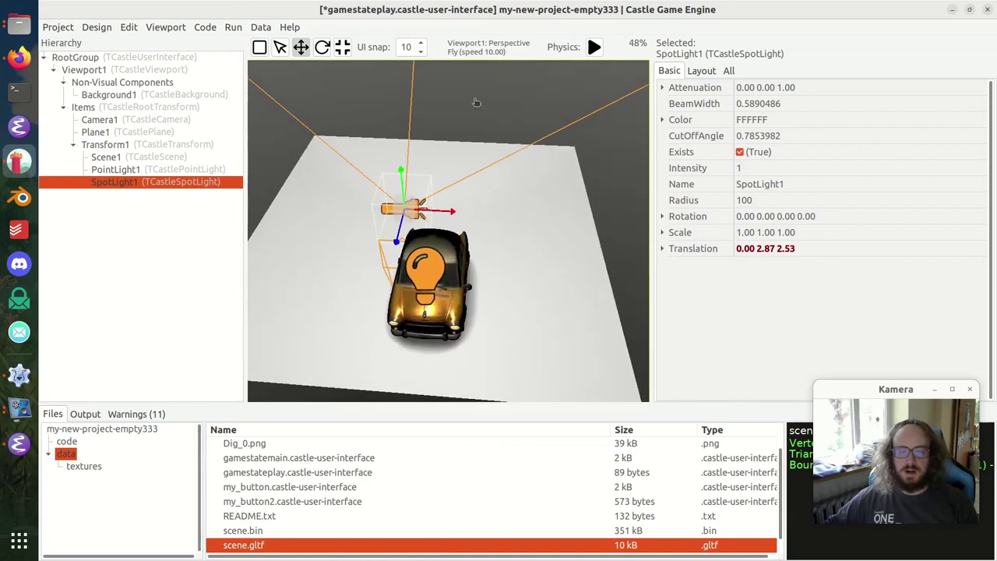
- Rotate SpotLight1 around its vertical axis to about 0.00 -1.00 0.00 1.68, so it can shine across the car
click(322, 47)
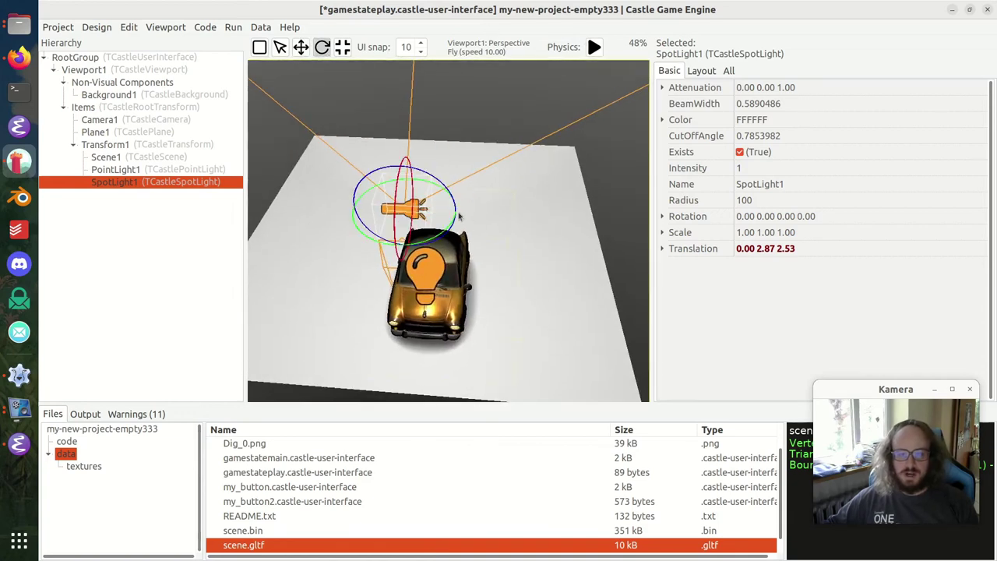
right_drag(449, 231, 496, 169)
key(d)
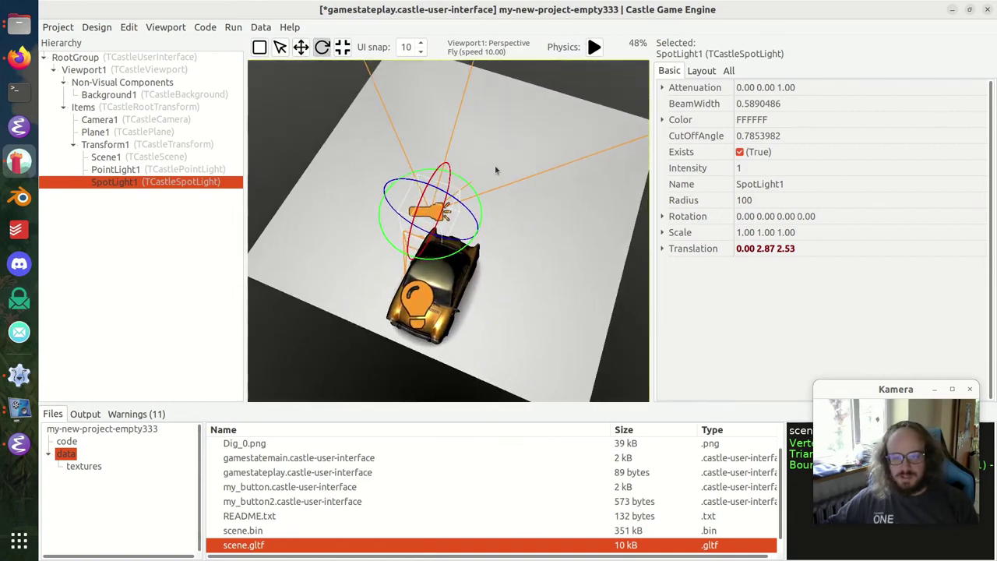
drag(475, 199, 472, 320)
key(a)
right_drag(472, 319, 427, 2)
- Move SpotLight1 to the side of the car, to about -1.45, 2.86, 3.63
click(301, 47)
drag(376, 163, 381, 213)
key(w)
right_drag(452, 257, 436, 338)
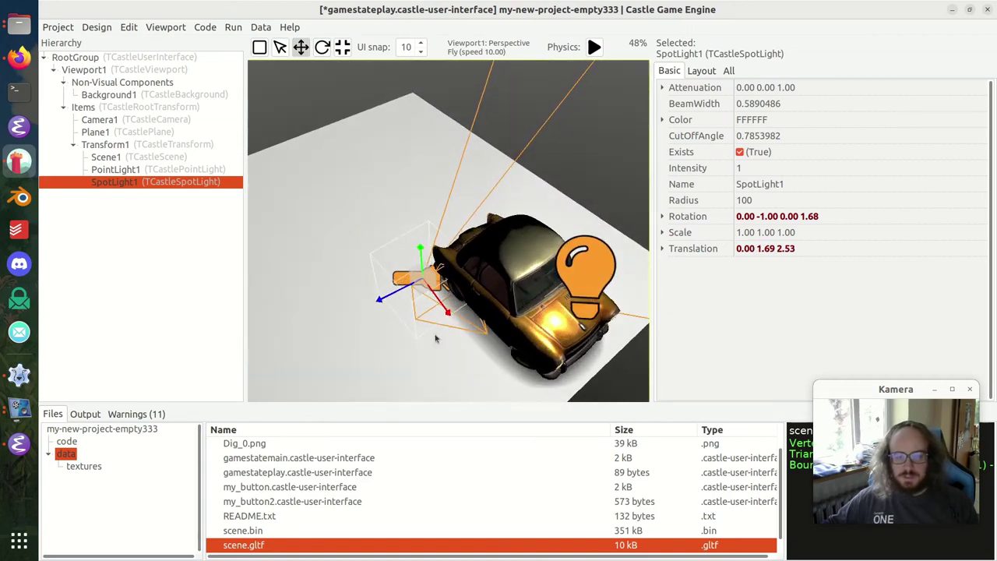
drag(451, 317, 315, 316)
right_drag(314, 315, 359, 292)
- Set SpotLight1's intensity to 5 and its color to purple, about 8F00FF
click(787, 170)
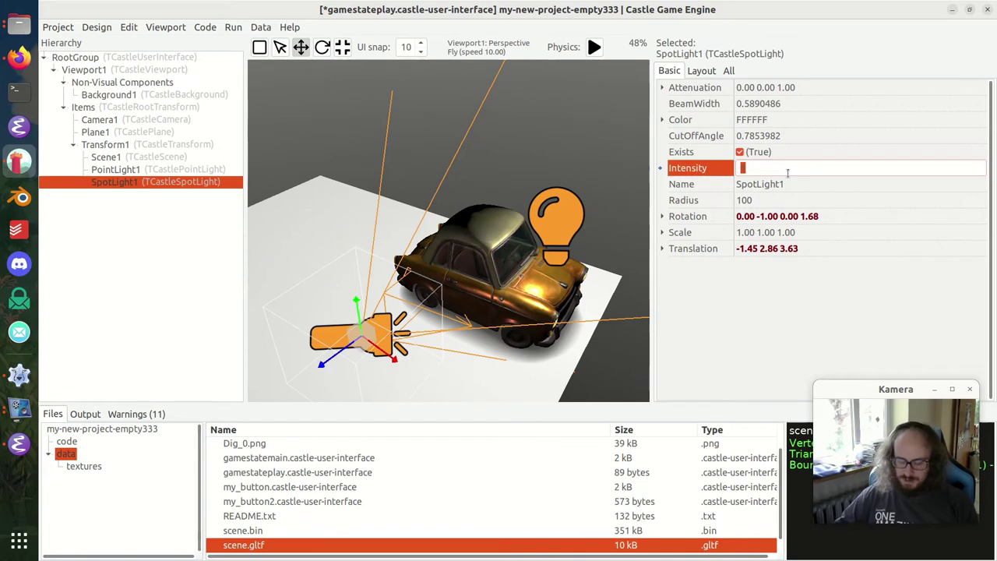
text(5)
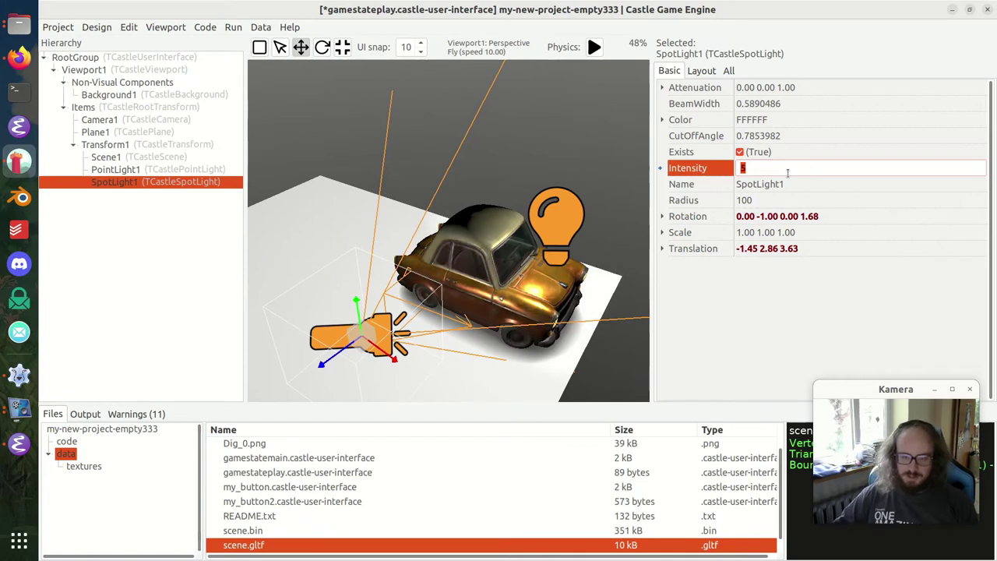
click(857, 127)
click(980, 121)
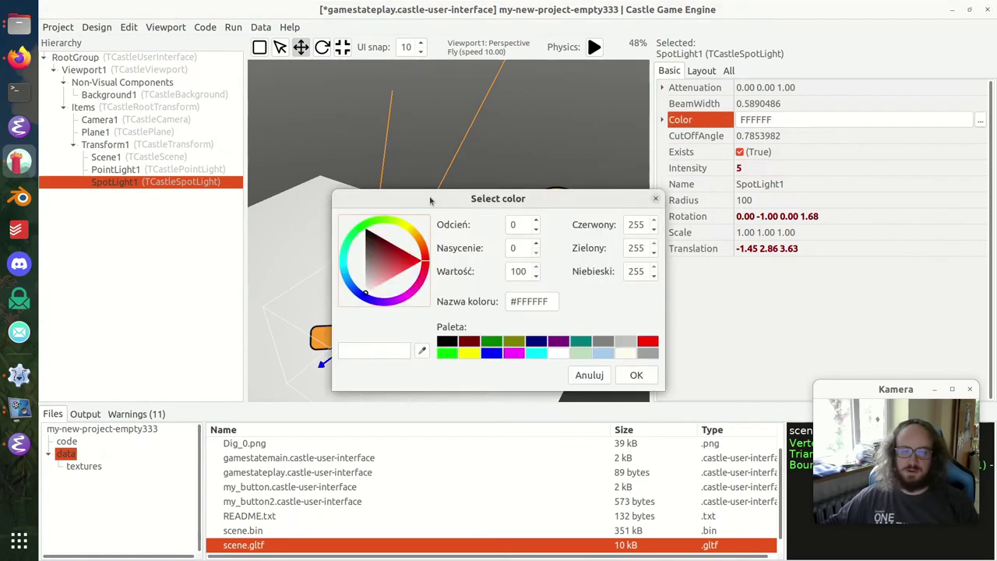
click(393, 306)
drag(388, 282, 386, 301)
click(629, 374)
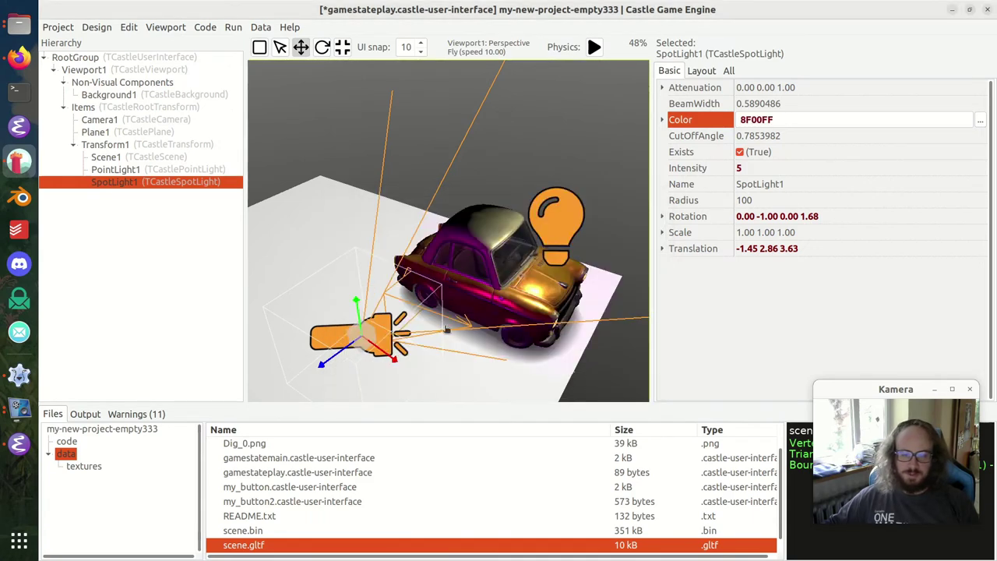
- Add a box (TCastleBox) as a child of Transform1
right_drag(425, 347, 401, 353)
key(q)
key(w)
key(e)
key(q)
key(s)
key(e)
right_click(190, 144)
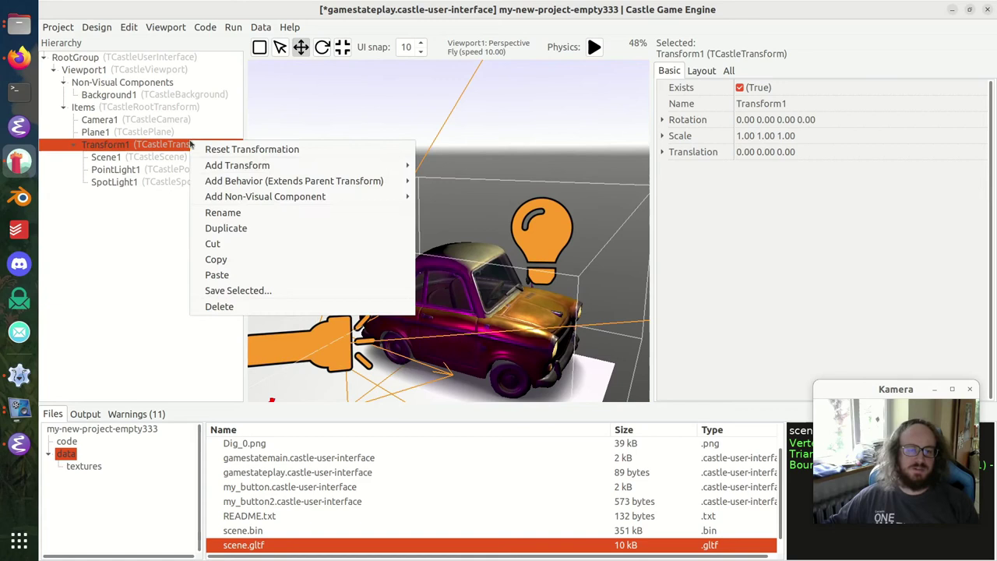
mouse_move(259, 170)
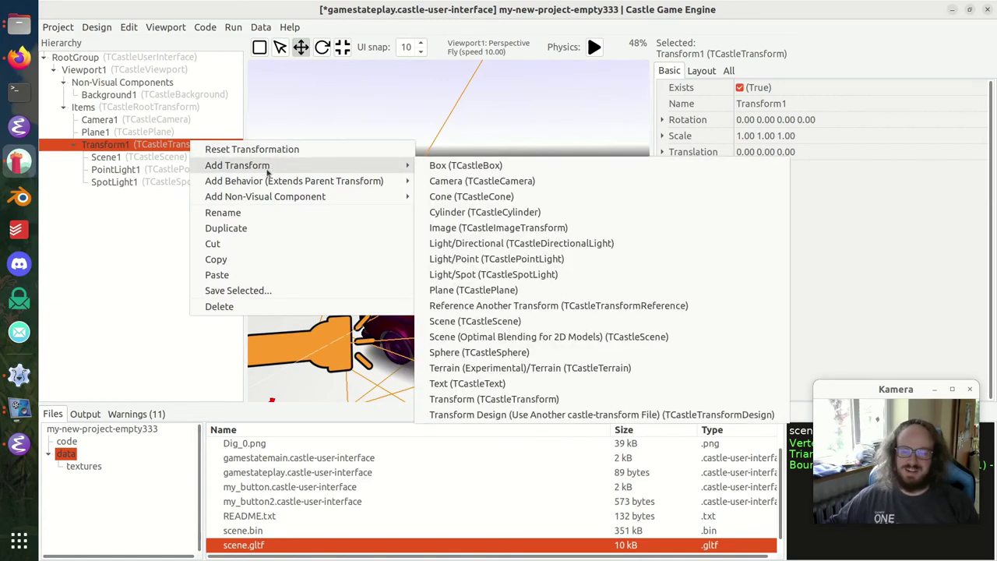
click(498, 165)
right_click(266, 221)
click(305, 231)
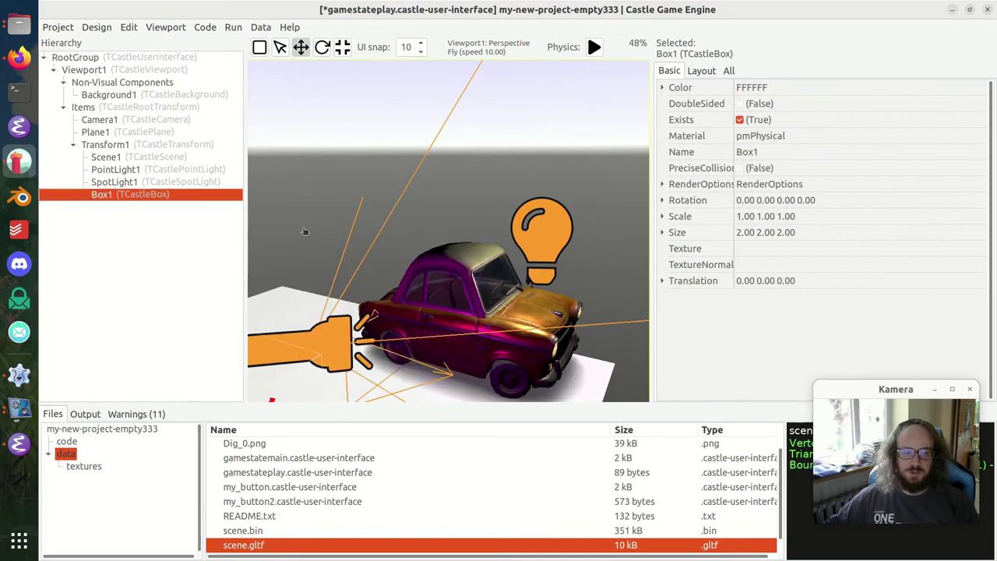
- Move Box1 along Z out in front of the car, to about 0.00, 0.00, 6.01
key(s)
right_drag(304, 231, 337, 237)
drag(430, 300, 615, 351)
key(d)
right_drag(616, 350, 423, 270)
key(s)
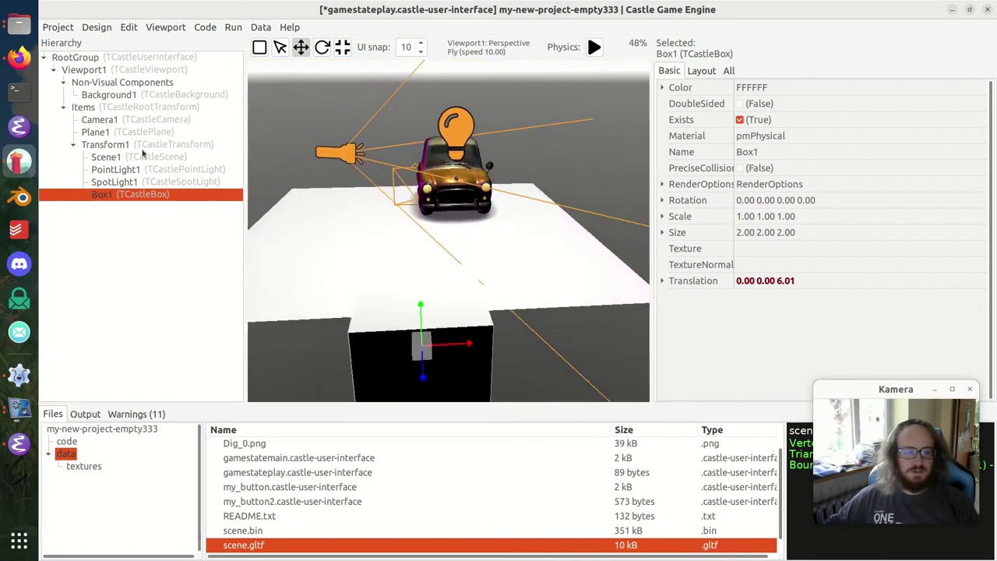
- Delete Plane1 and move Box1 underneath the car, to about 1.00, 0.91, 4.11
click(117, 132)
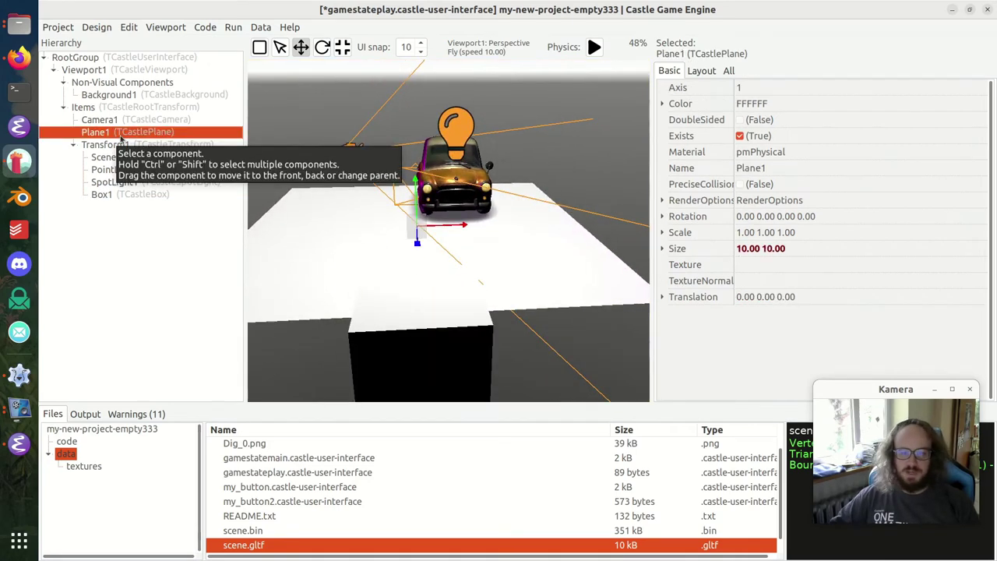
key(Delete)
click(441, 339)
drag(442, 339, 562, 213)
right_drag(562, 212, 249, 242)
drag(393, 339, 427, 213)
drag(454, 161, 451, 197)
right_drag(388, 247, 521, 199)
right_drag(421, 249, 356, 236)
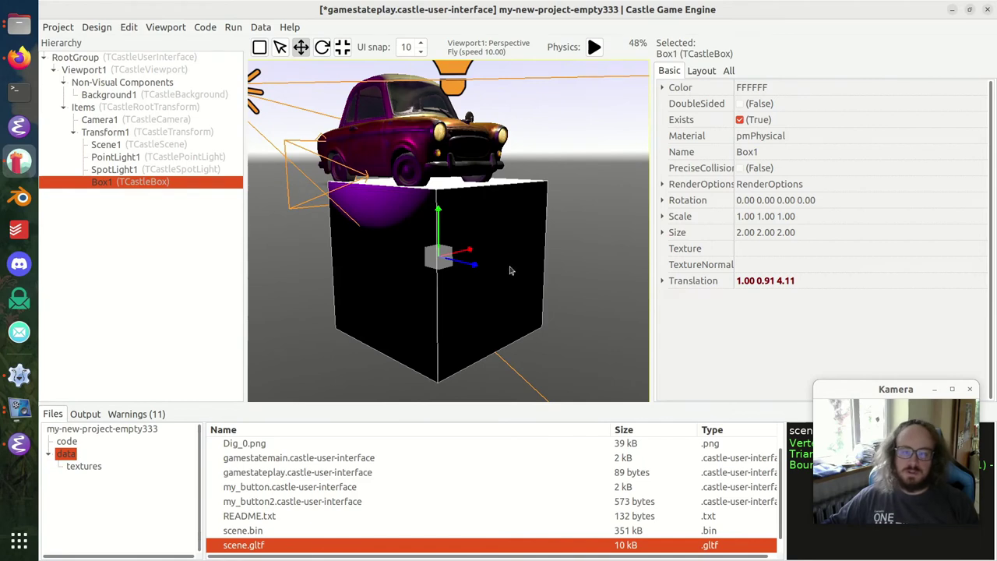
- Set Box1's size to 10 1 10
click(780, 232)
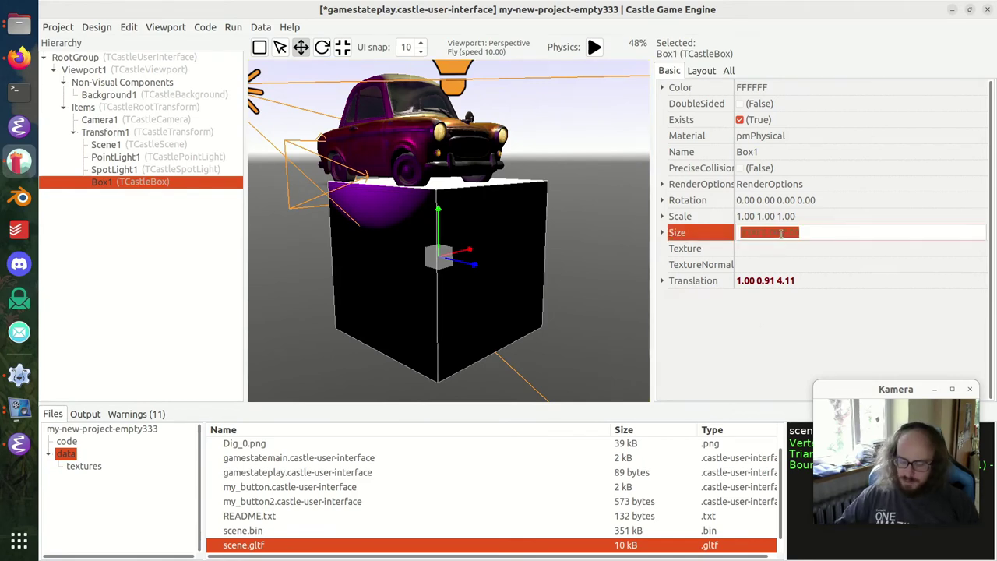
text(10 1)
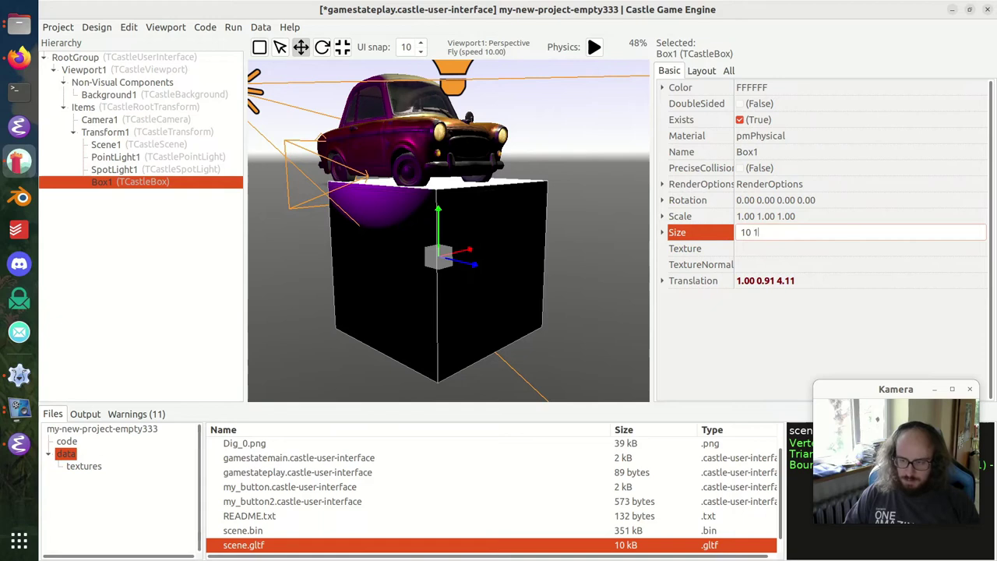
text(10)
key(Return)
right_drag(514, 234, 454, 219)
key(s)
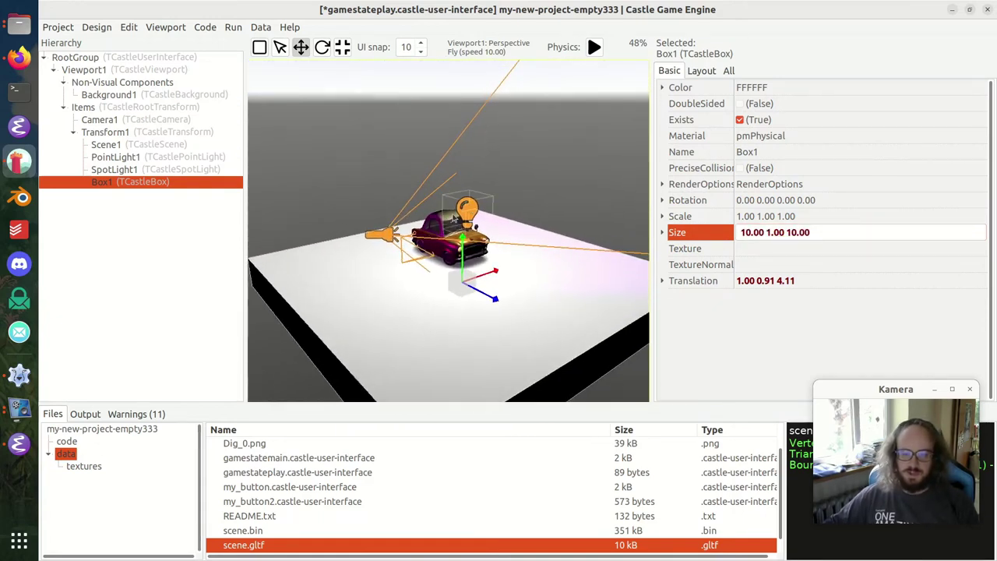
- Set Box1's size to 2.00 0.10 2.00 to make it a small thin platform
click(816, 232)
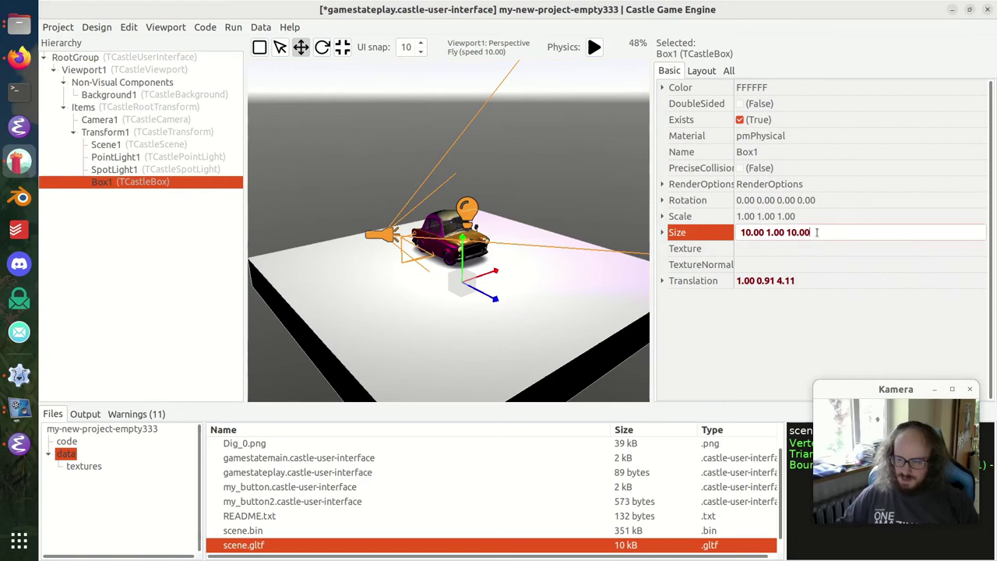
triple_click(816, 232)
text(2)
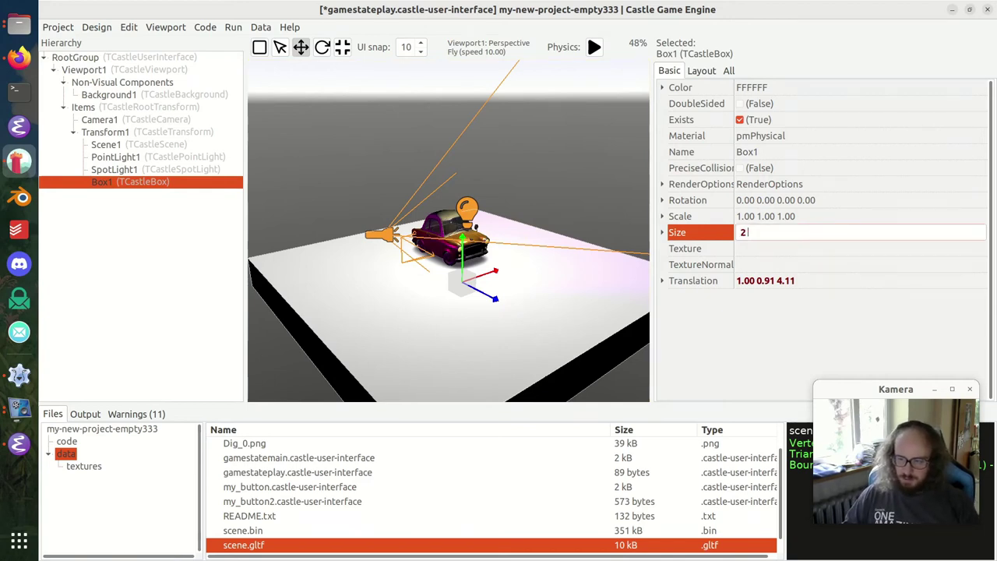
text(.00 0.10 2)
key(Return)
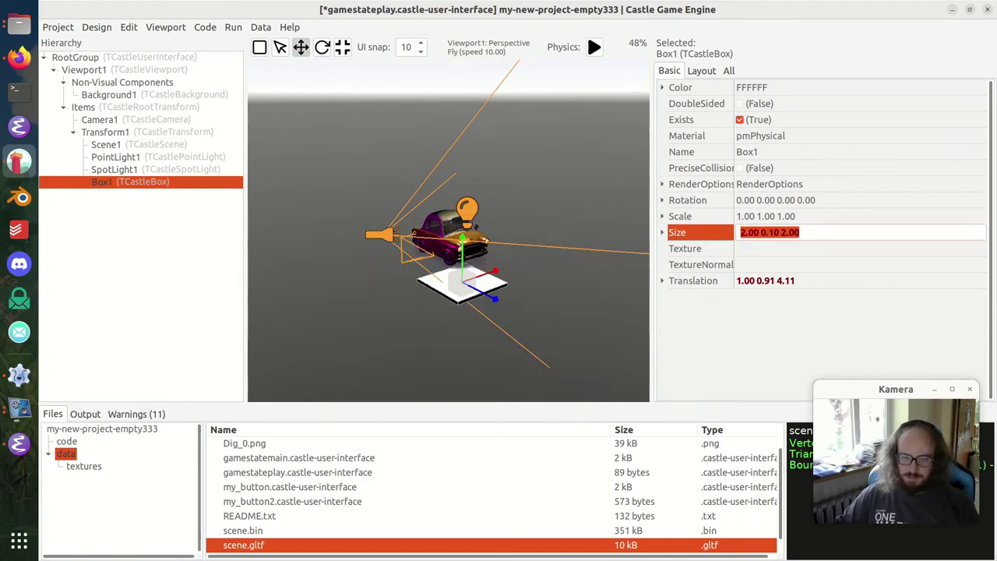
- Raise Box1 to just under the car's wheels, to about 1.00, 1.73, 4.11
key(w)
mouse_move(504, 244)
right_down()
mouse_move(493, 242)
mouse_move(503, 244)
right_up()
key(q)
key(e)
click(490, 253)
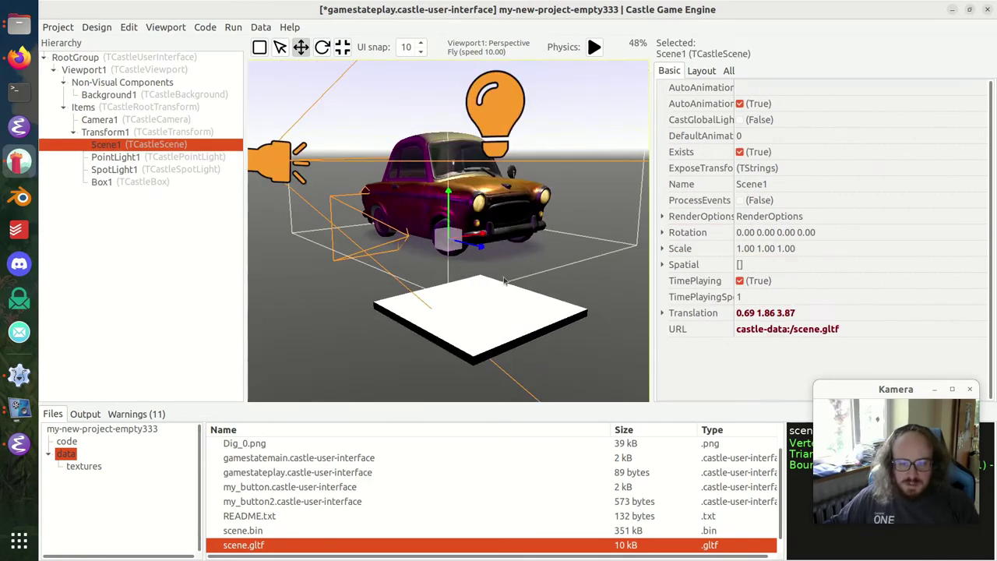
click(494, 331)
drag(480, 264, 481, 197)
key(w)
right_drag(490, 208, 476, 243)
key(d)
key(a)
key(w)
key(s)
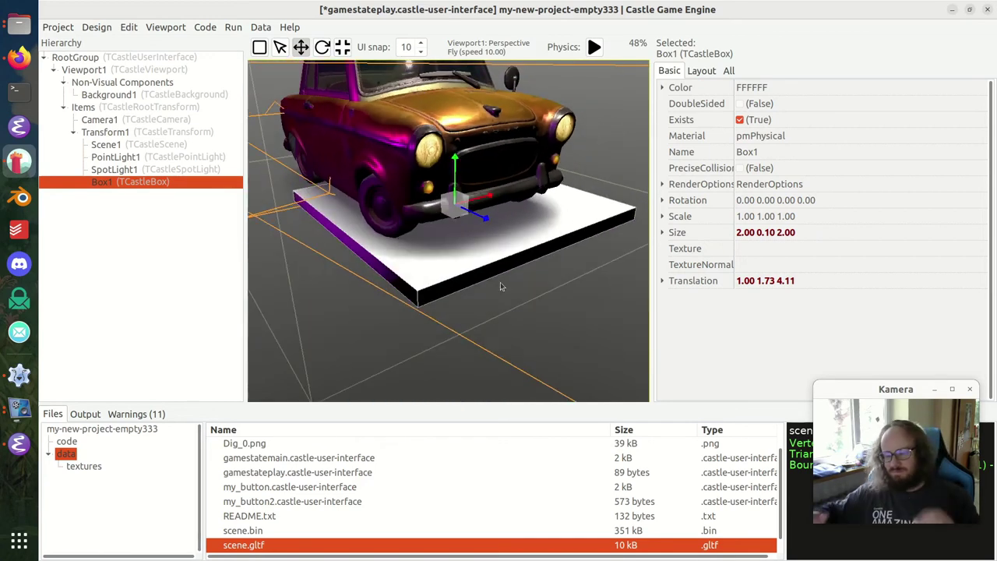
- Save the Transform1 hierarchy as the transform design my_car.castle-transform in the project's data folder
mouse_move(556, 244)
right_down()
mouse_move(550, 253)
mouse_move(550, 237)
right_up()
key(s)
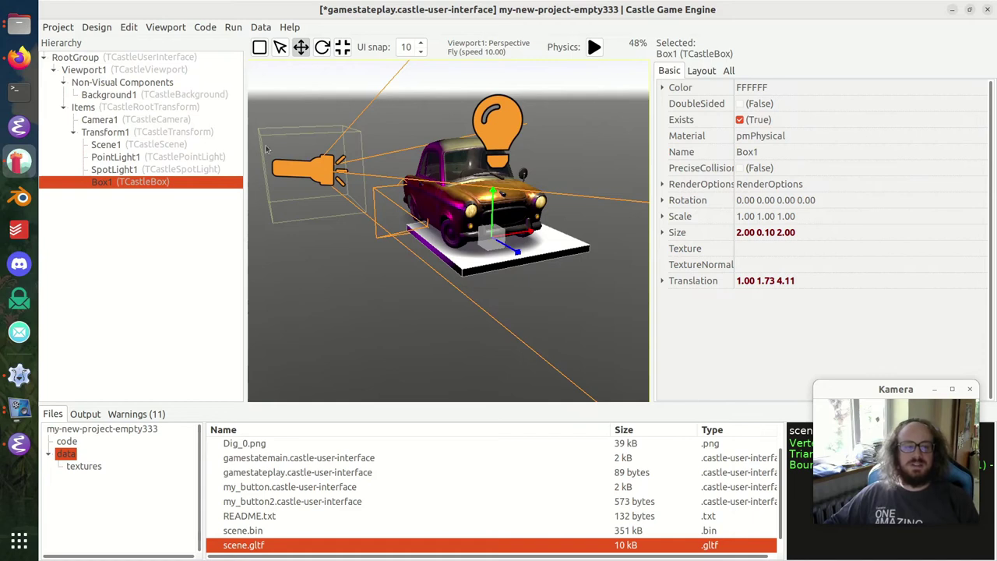
click(180, 133)
double_click(180, 132)
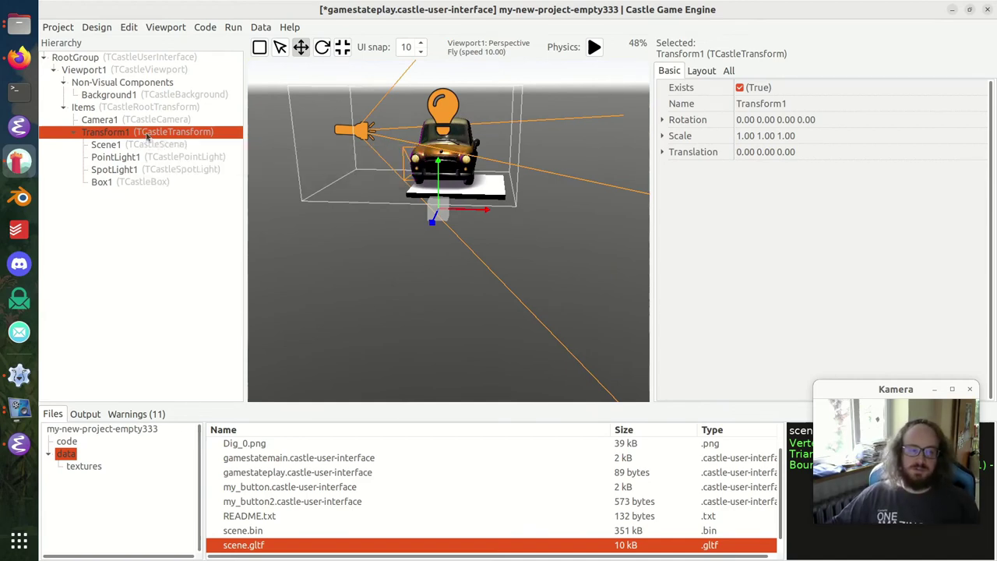
right_click(148, 134)
click(246, 285)
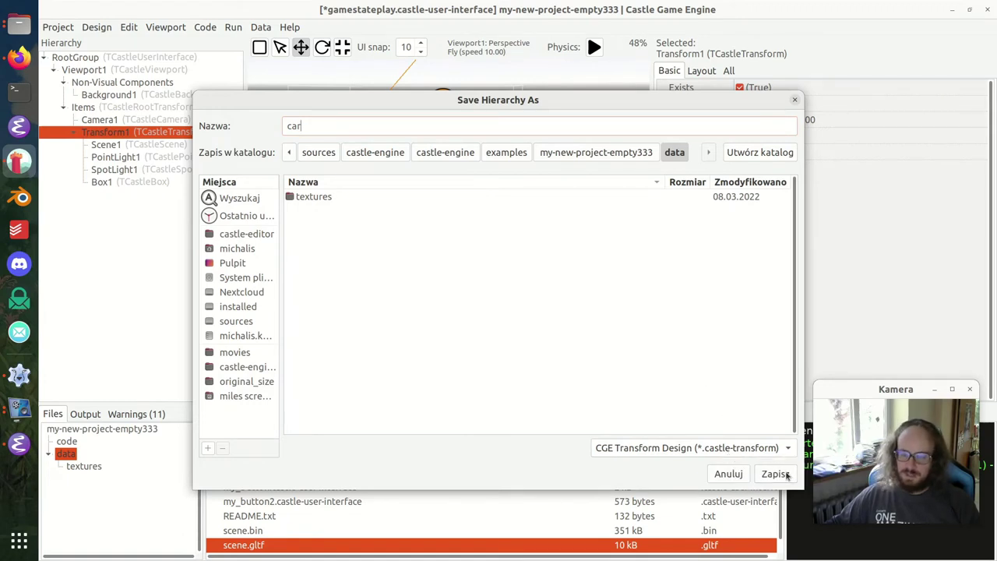
text(my_)
click(787, 475)
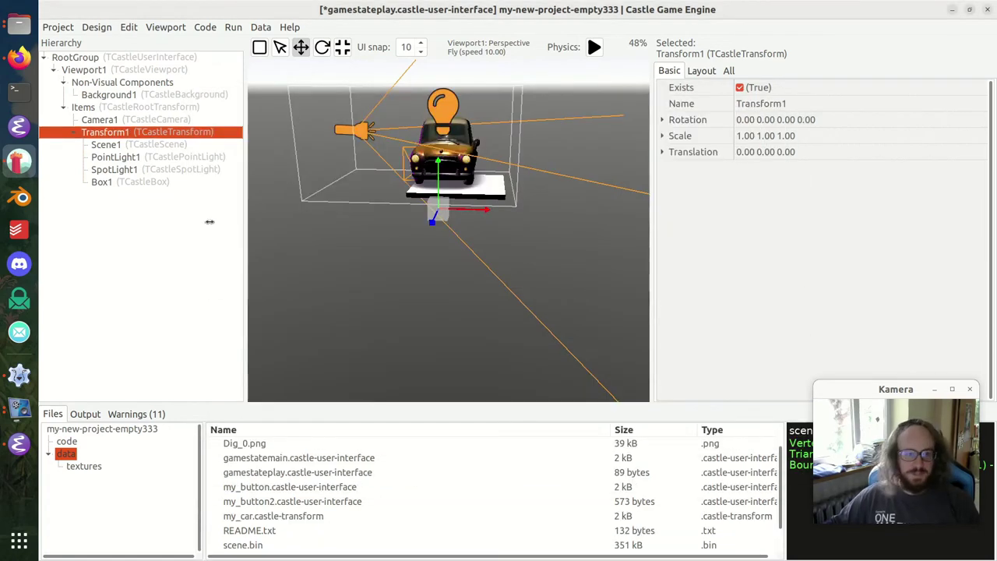
- Save the gamestateplay interface design and open my_car.castle-transform from the data folder
key(ctrl+s)
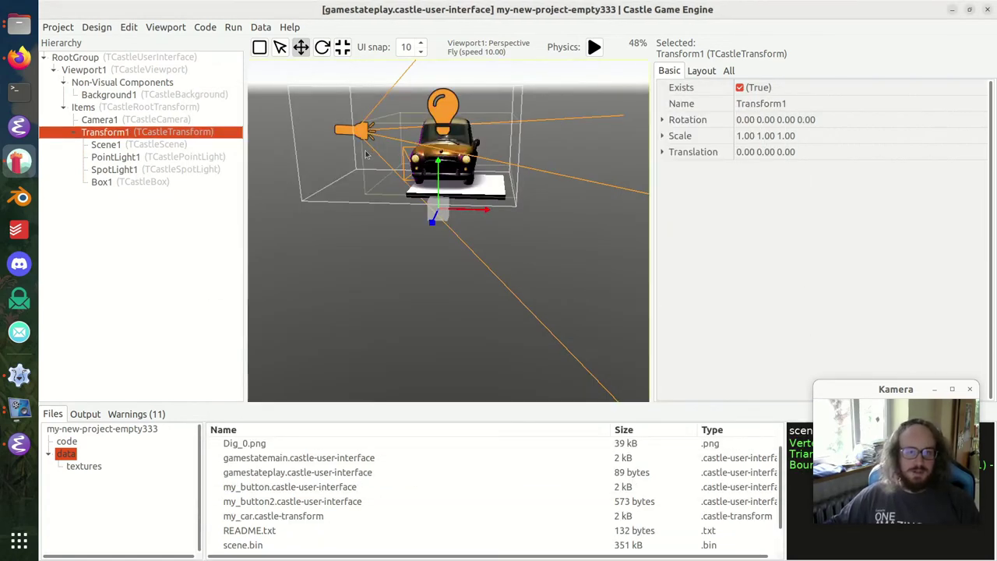
double_click(274, 517)
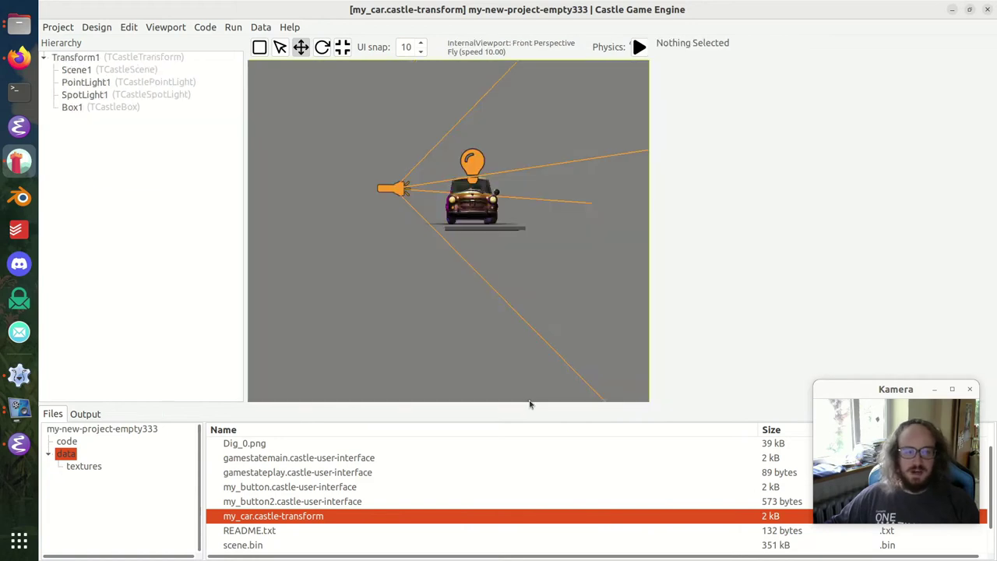
- Examine the car, its two lights and the box platform of the opened design from several angles
right_drag(393, 190, 508, 268)
key(w)
key(e)
key(a)
key(s)
key(w)
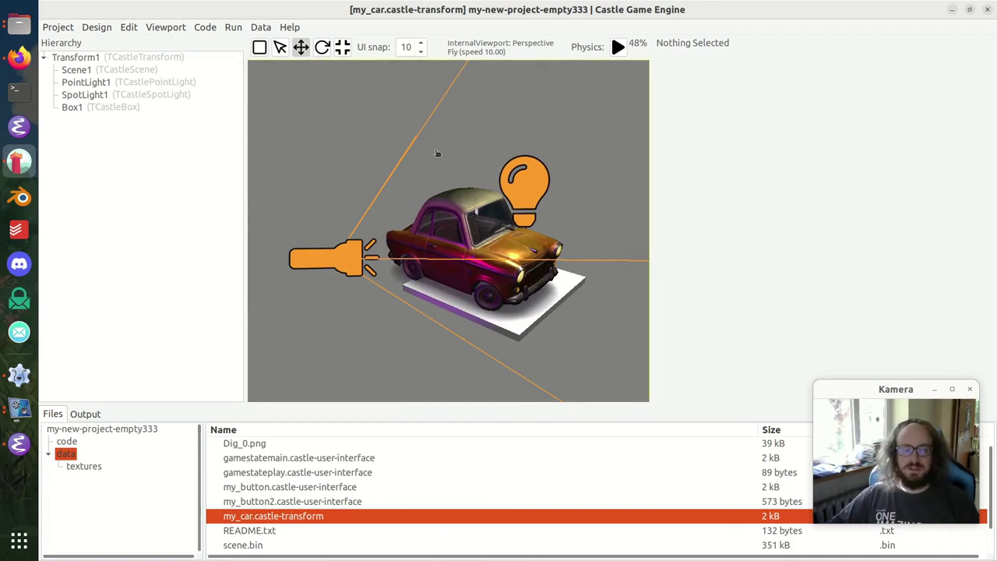
right_drag(471, 141, 351, 148)
key(d)
key(a)
right_drag(530, 234, 505, 227)
key(w)
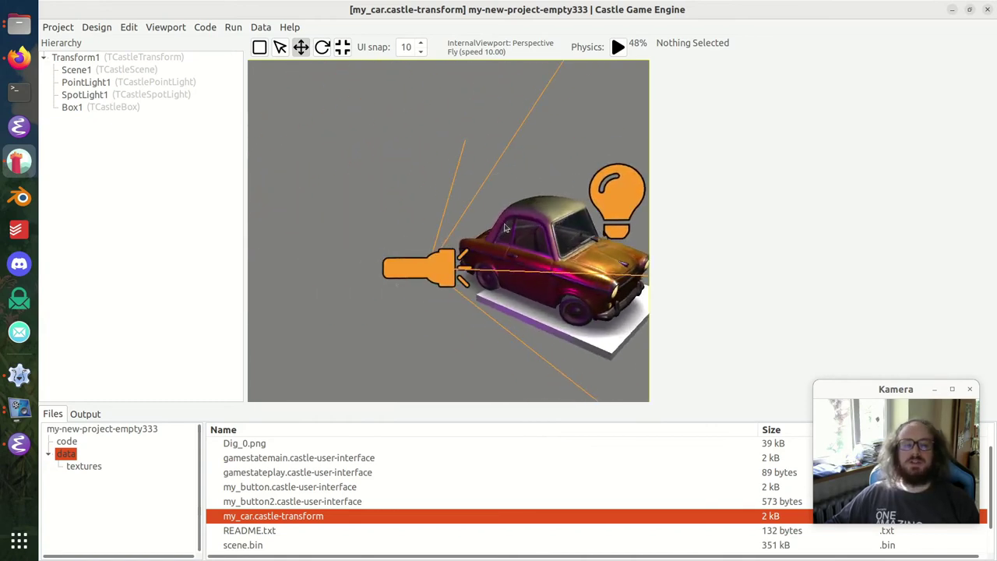
- Rename the Box1 platform in the my_car design to Floor and save the design
click(172, 59)
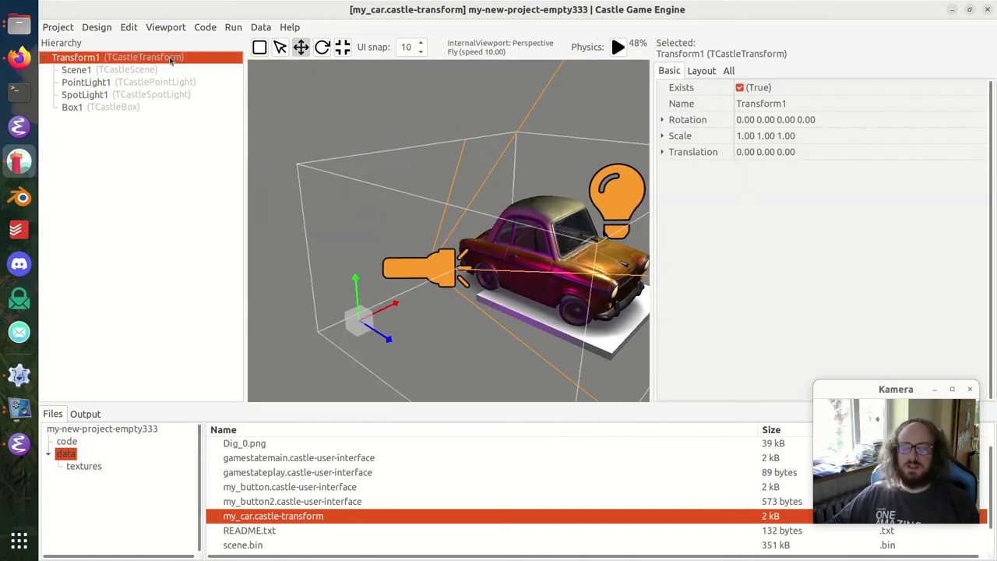
click(117, 72)
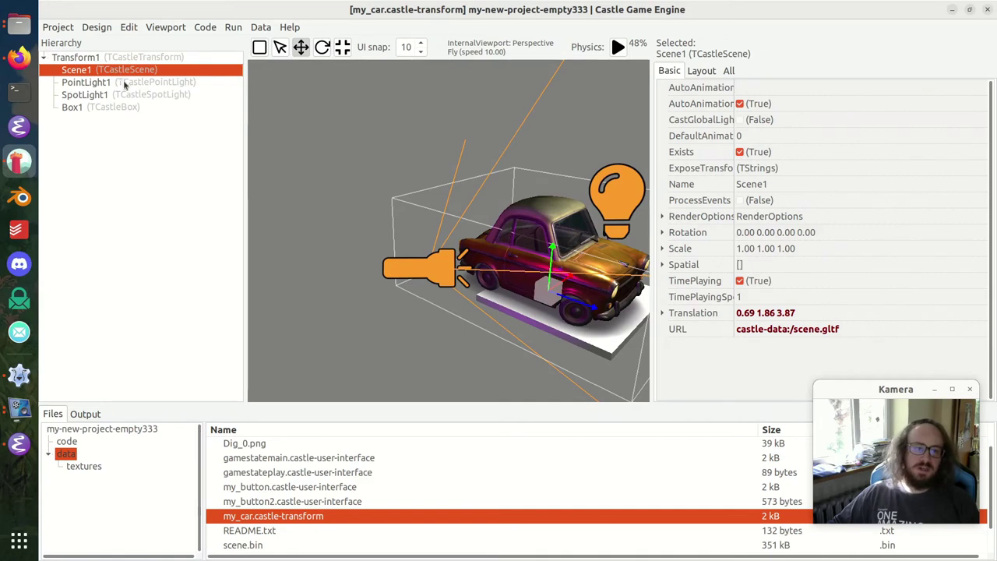
click(122, 82)
click(118, 108)
right_drag(598, 341, 588, 289)
click(116, 102)
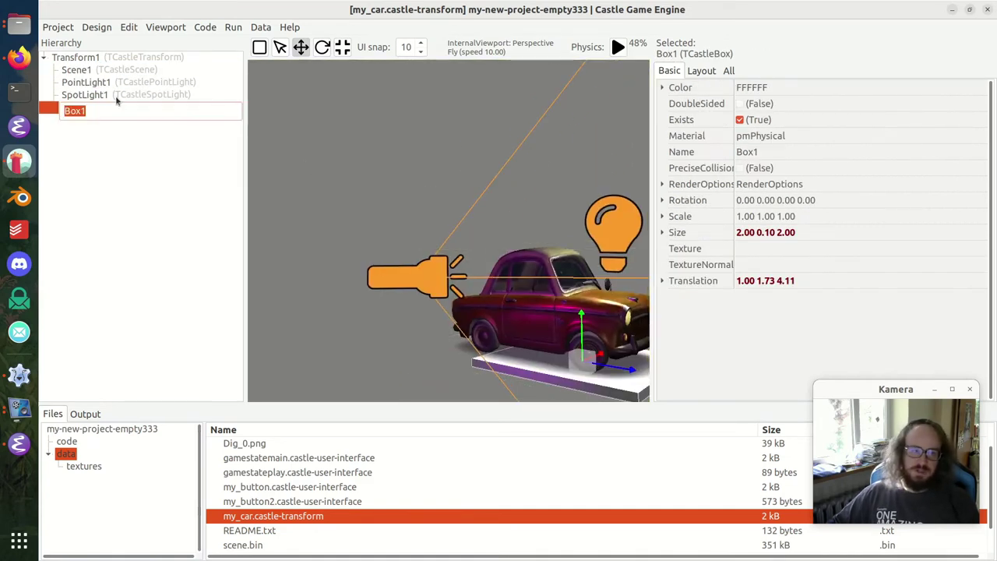
text(Floor)
key(Return)
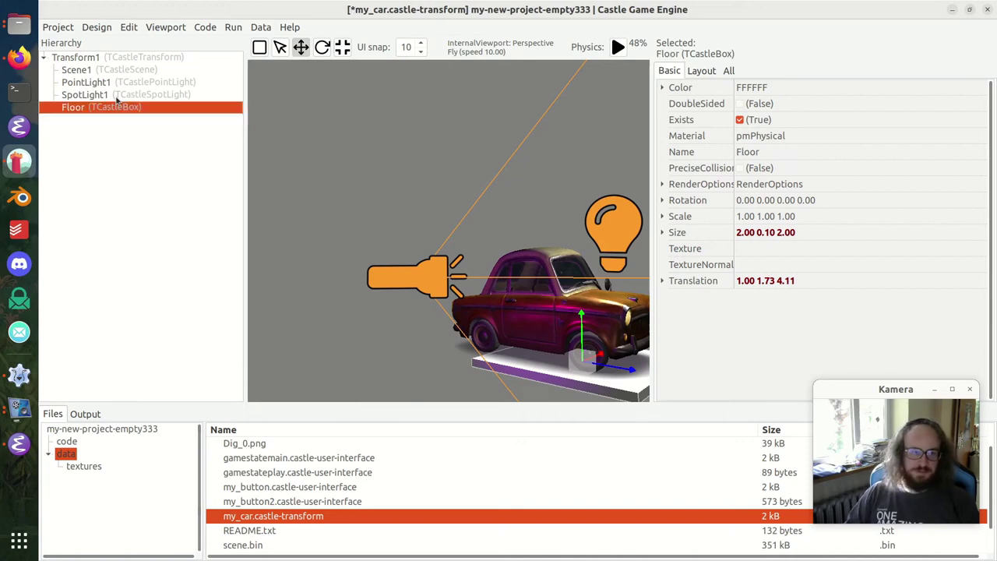
key(ctrl+s)
right_drag(527, 173, 475, 176)
key(d)
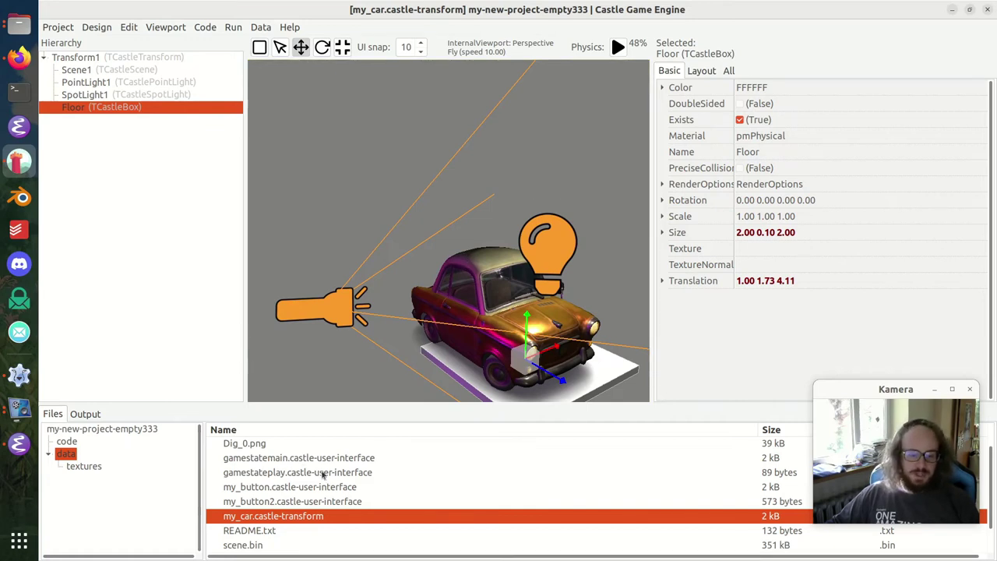
- Open the gamestateplay interface design and delete Transform1 together with its car, lights and box
double_click(312, 474)
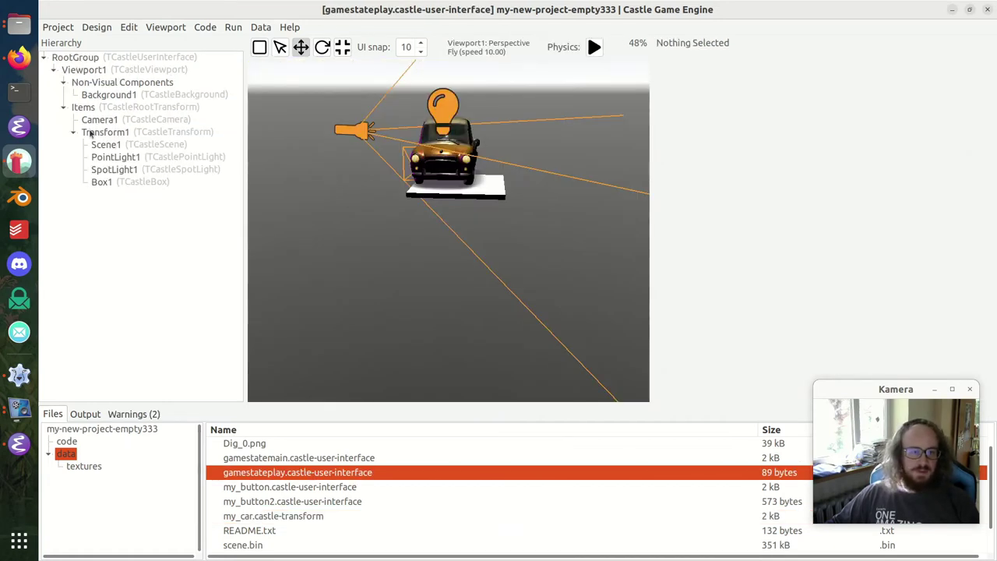
click(115, 132)
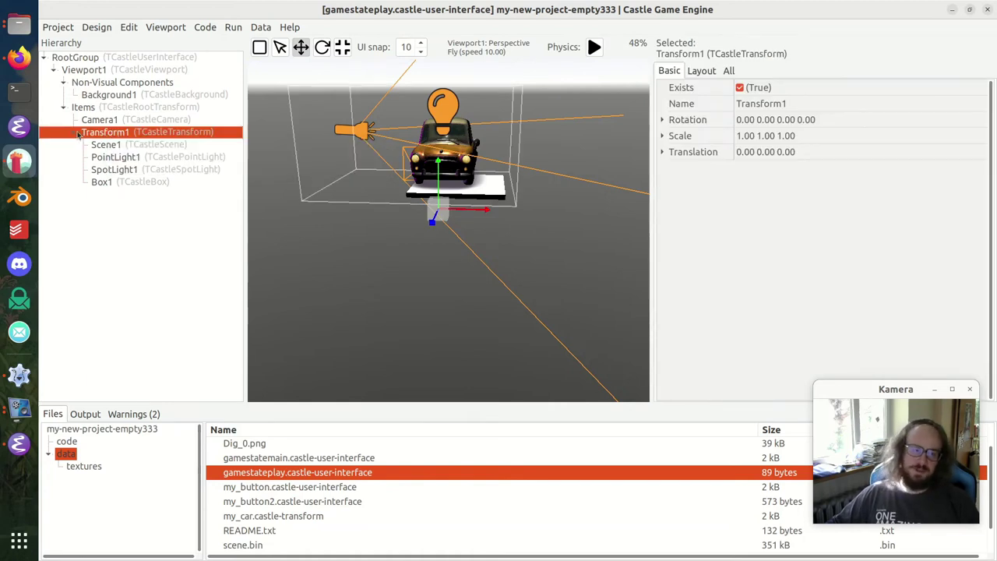
click(100, 121)
click(102, 134)
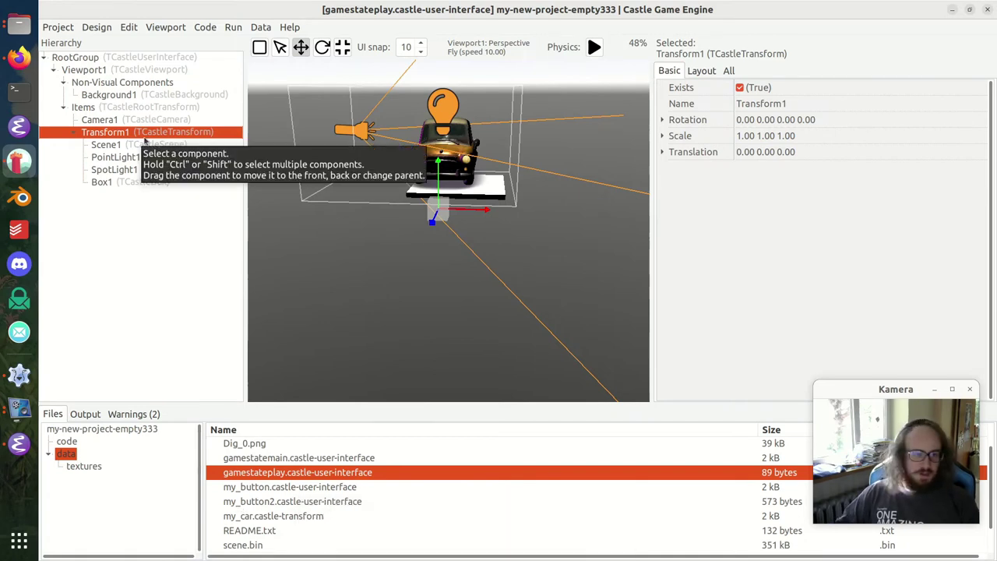
key(Delete)
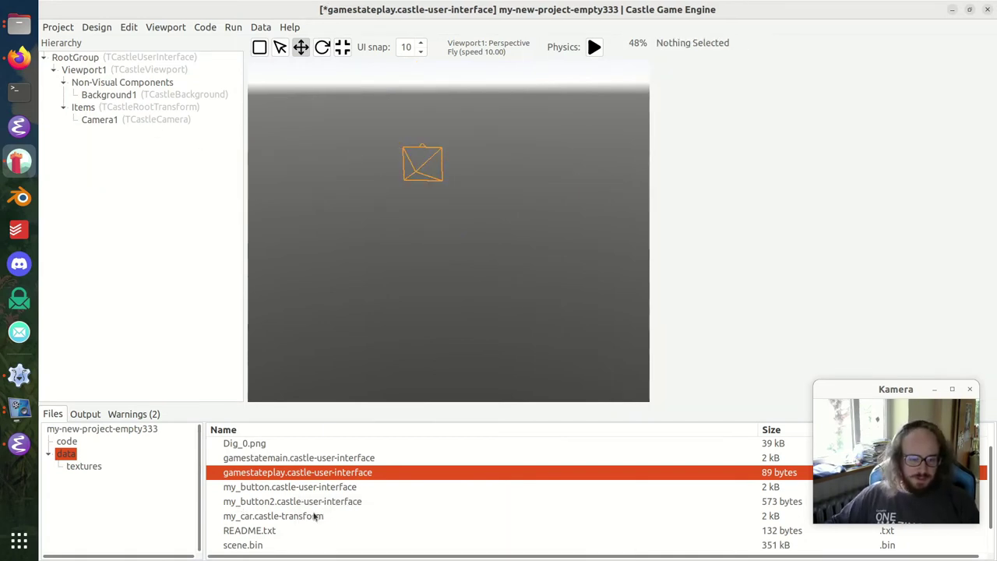
click(274, 516)
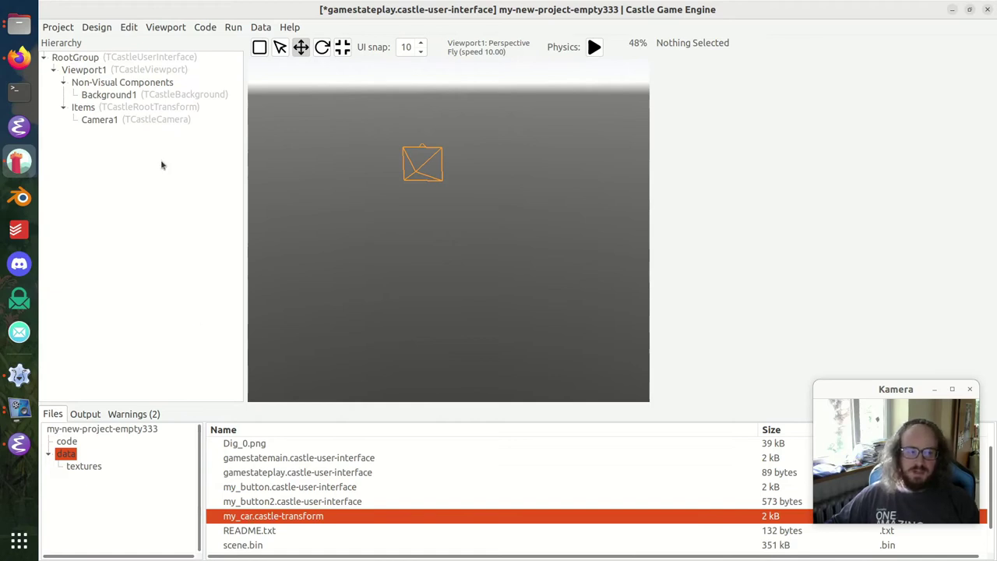
click(159, 113)
right_click(159, 113)
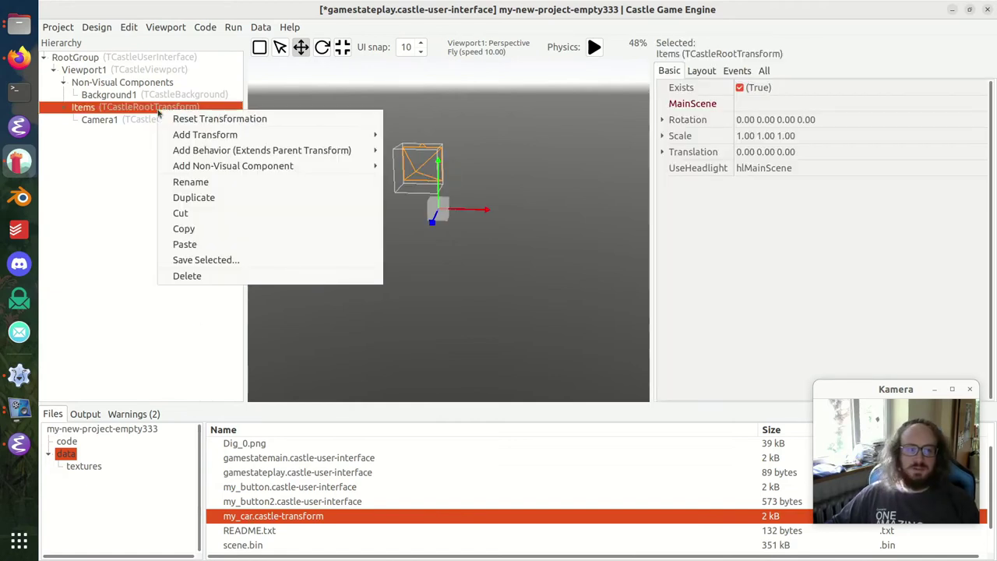
mouse_move(241, 137)
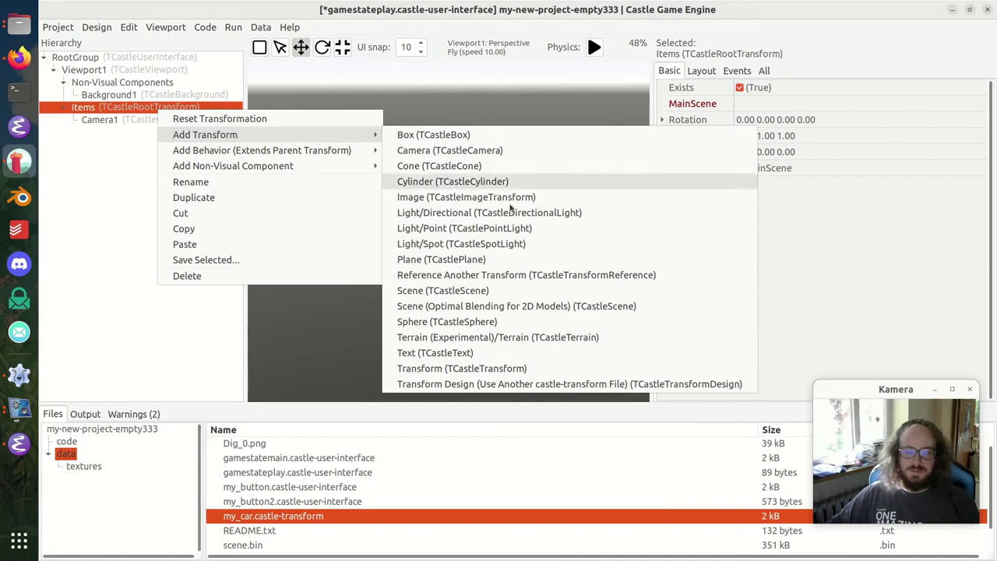
click(528, 384)
click(834, 171)
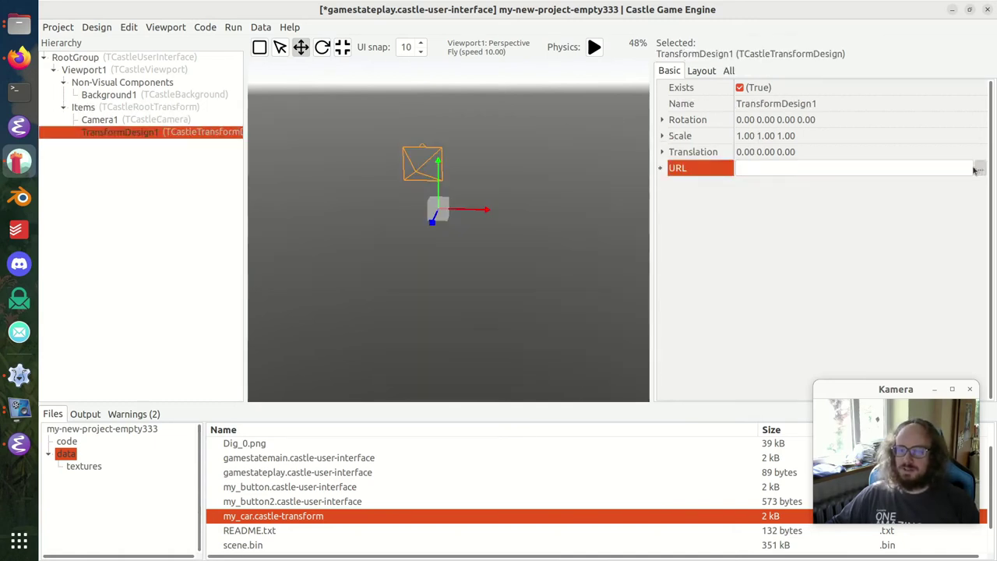
click(978, 169)
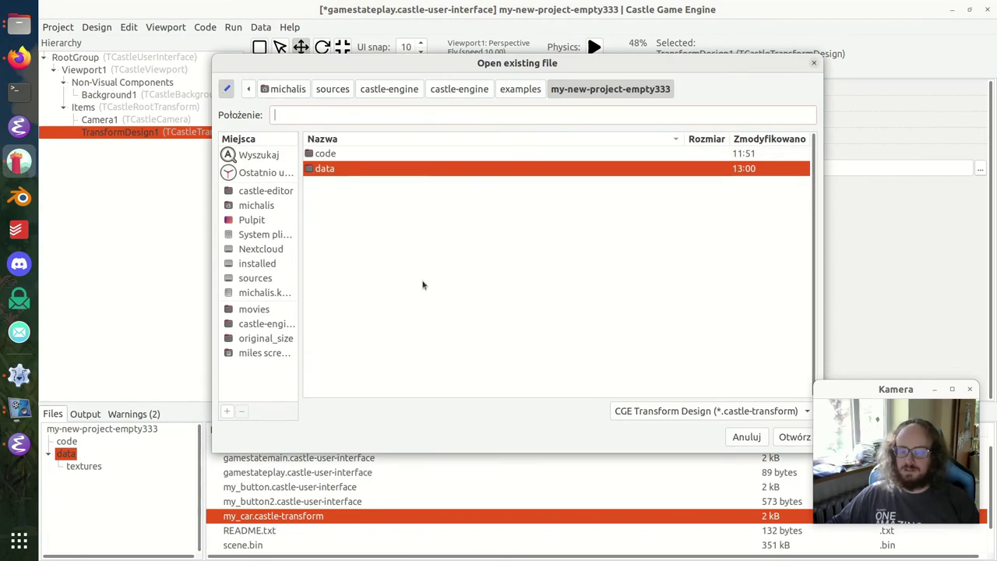
key(Escape)
click(155, 121)
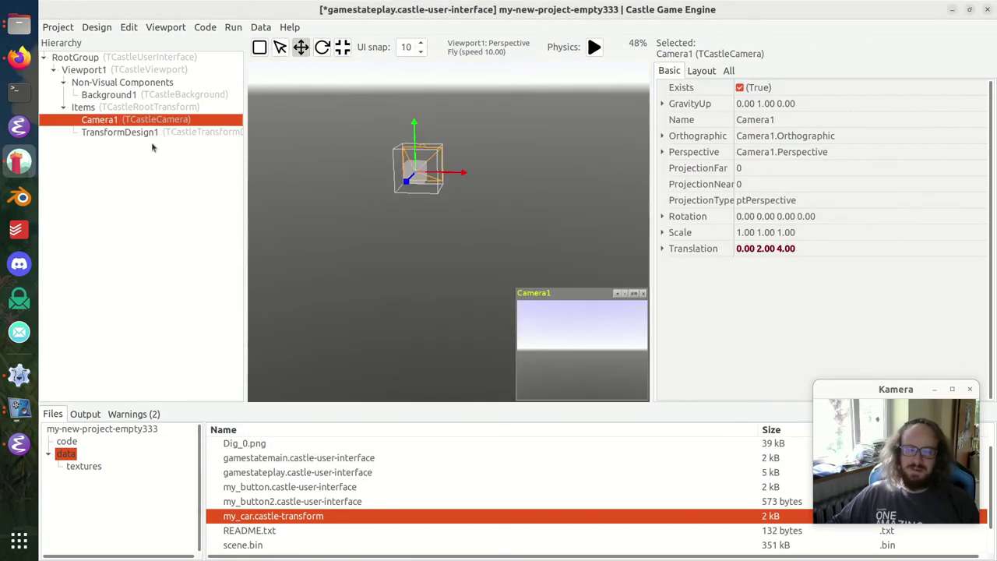
click(156, 132)
key(Delete)
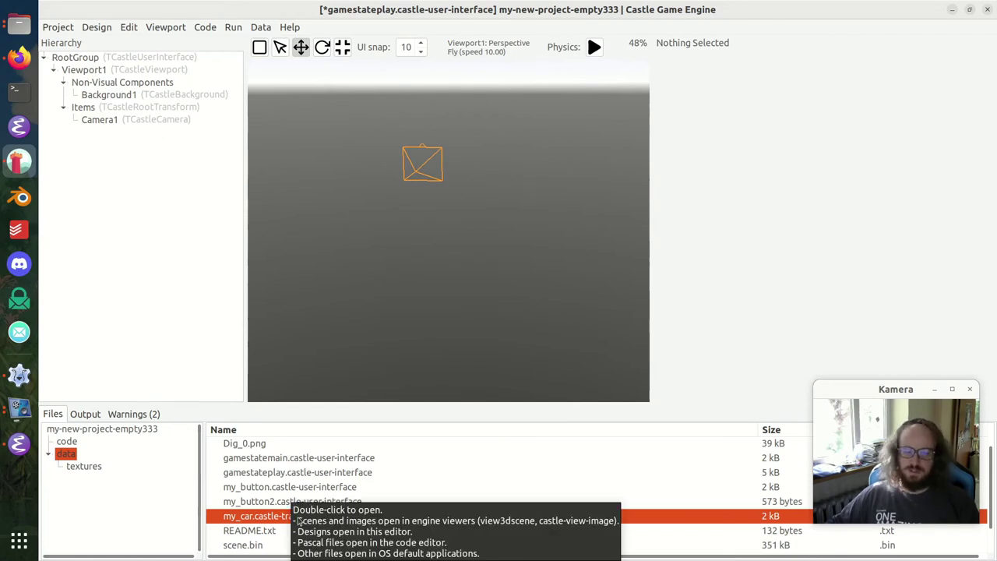
- Place three instances of my_car.castle-transform in the viewport, at about (-0.62, 1.72, 3.65), (4.33, 4.18, 10.63) and (-0.21, 3.25, 12.30)
drag(291, 521, 391, 184)
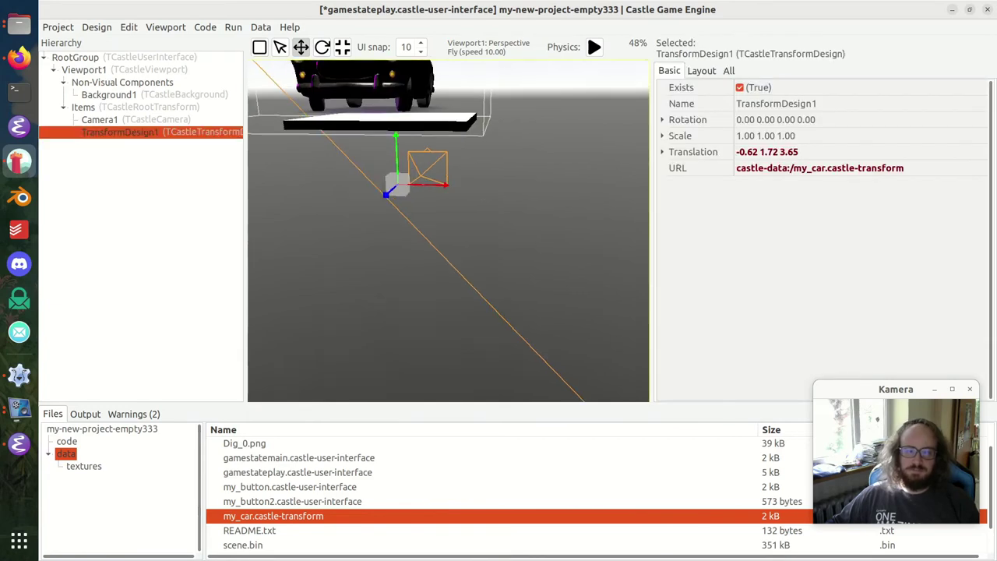
key(s)
mouse_move(448, 195)
right_down()
mouse_move(446, 167)
mouse_move(449, 210)
right_up()
drag(318, 523, 526, 225)
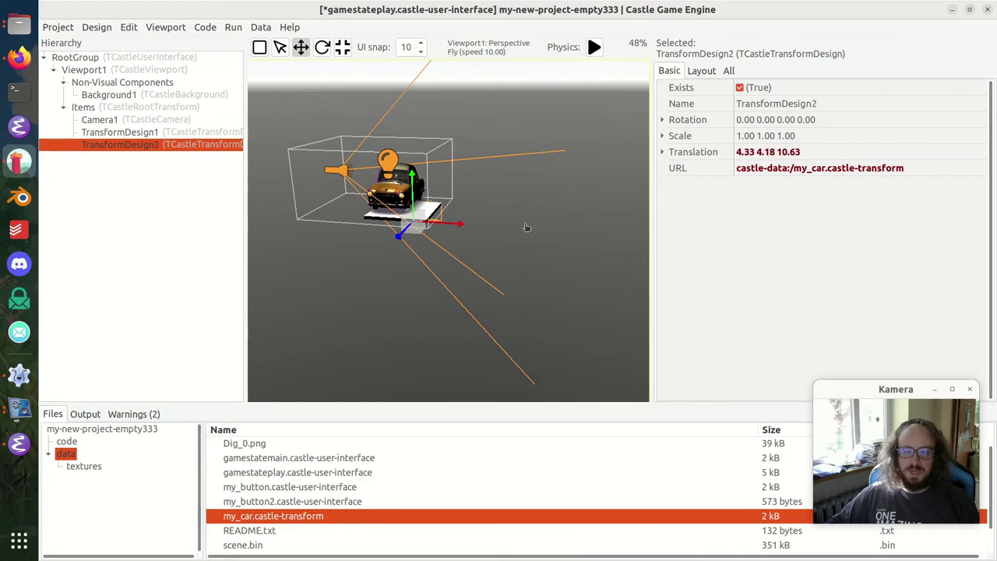
drag(311, 523, 318, 274)
- Examine the three placed car instances and their lights from several angles
key(a)
right_drag(449, 231, 537, 169)
key(d)
key(w)
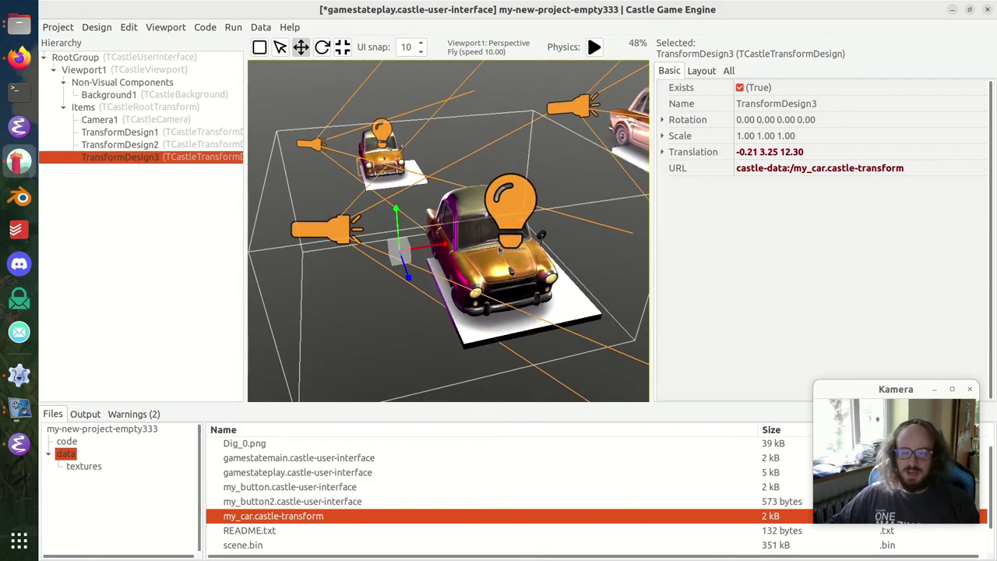
right_drag(506, 299, 567, 273)
key(a)
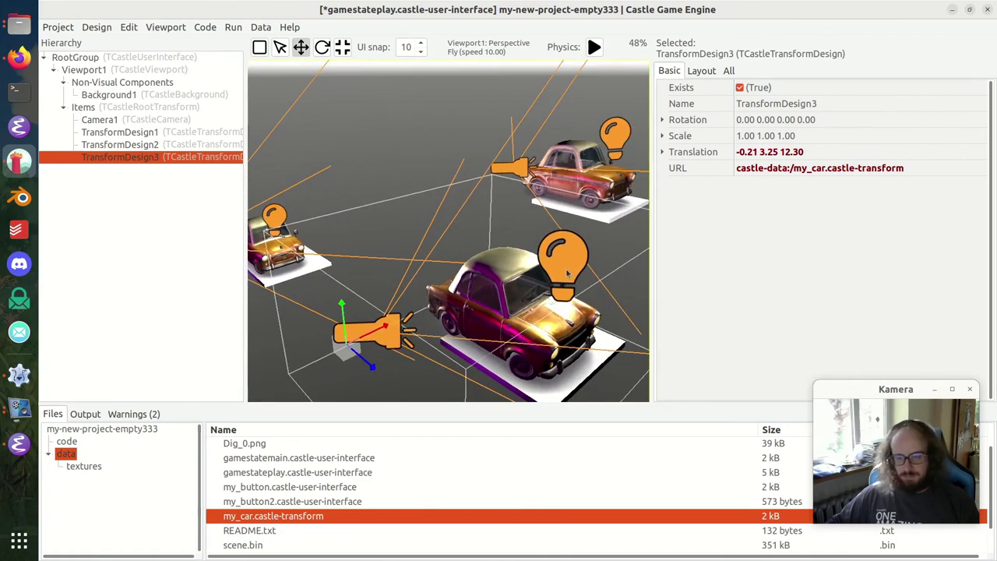
key(a)
right_drag(421, 335, 492, 296)
key(s)
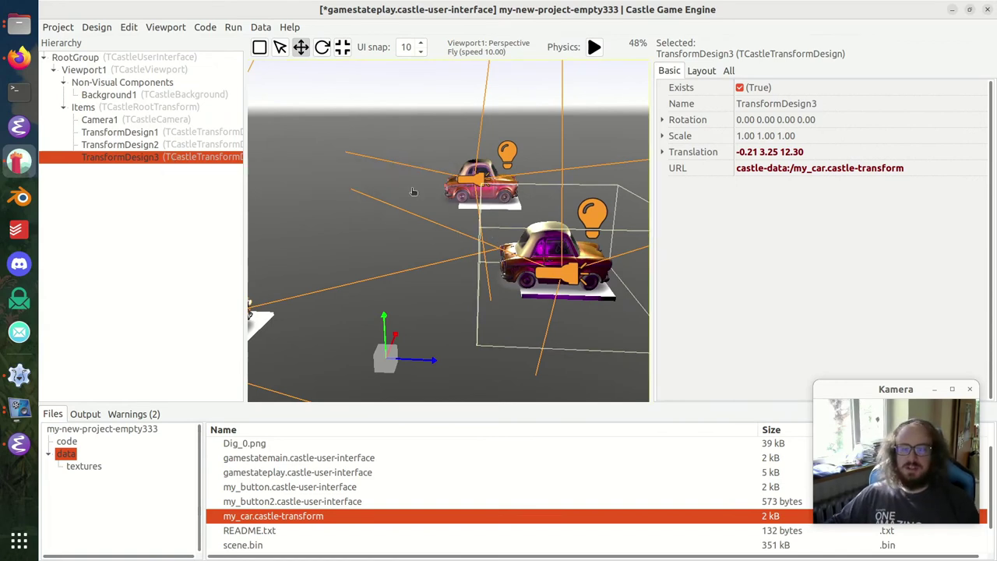
key(d)
right_drag(556, 250, 410, 233)
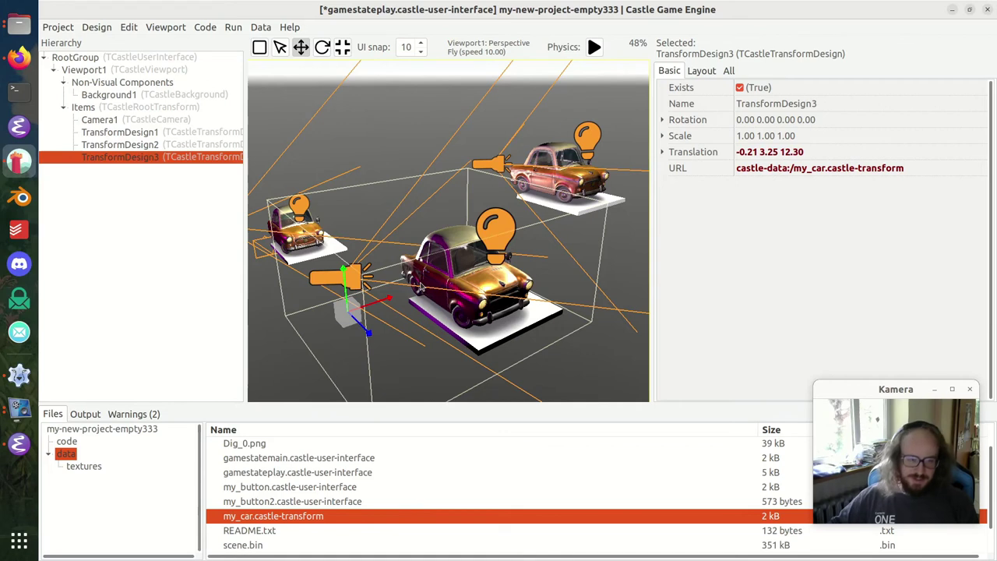
right_drag(421, 287, 350, 296)
right_drag(449, 232, 346, 226)
right_drag(448, 198, 427, 136)
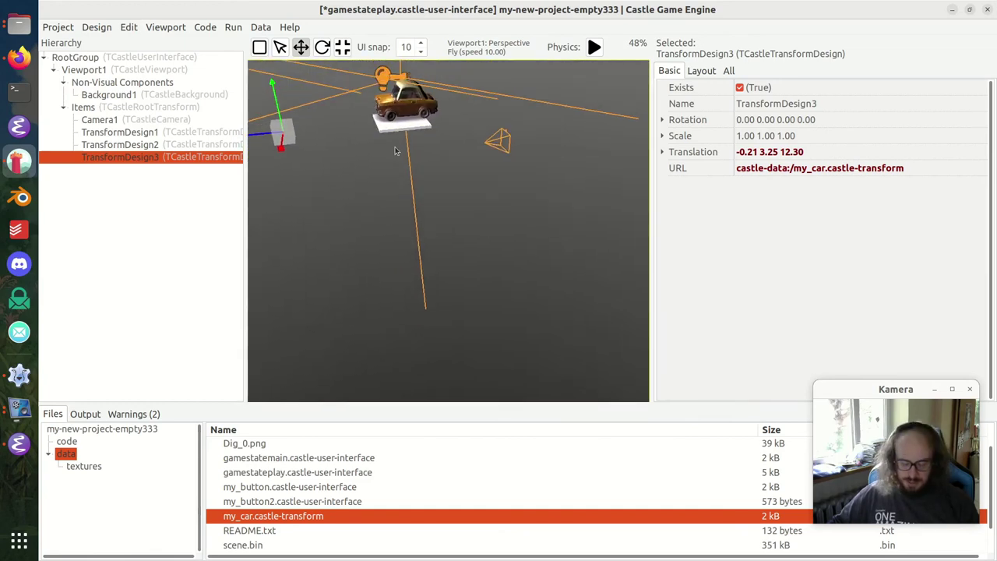
- Focus the view on TransformDesign1 and compare its position with the other two car instances
click(124, 132)
key(f)
key(s)
mouse_move(392, 171)
right_down()
mouse_move(394, 191)
mouse_move(391, 168)
right_up()
key(s)
right_drag(448, 231, 478, 234)
key(a)
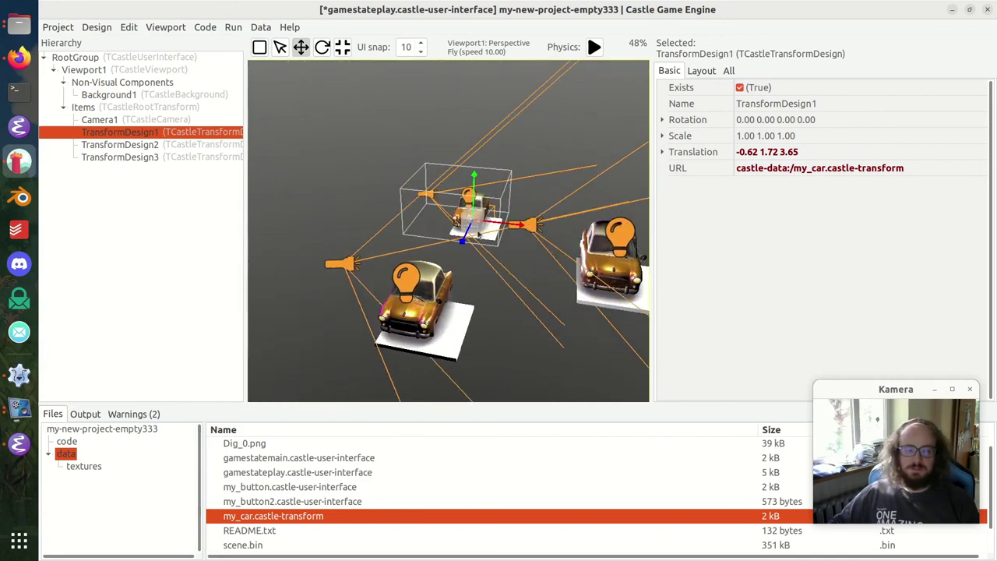
key(a)
right_drag(370, 210, 469, 178)
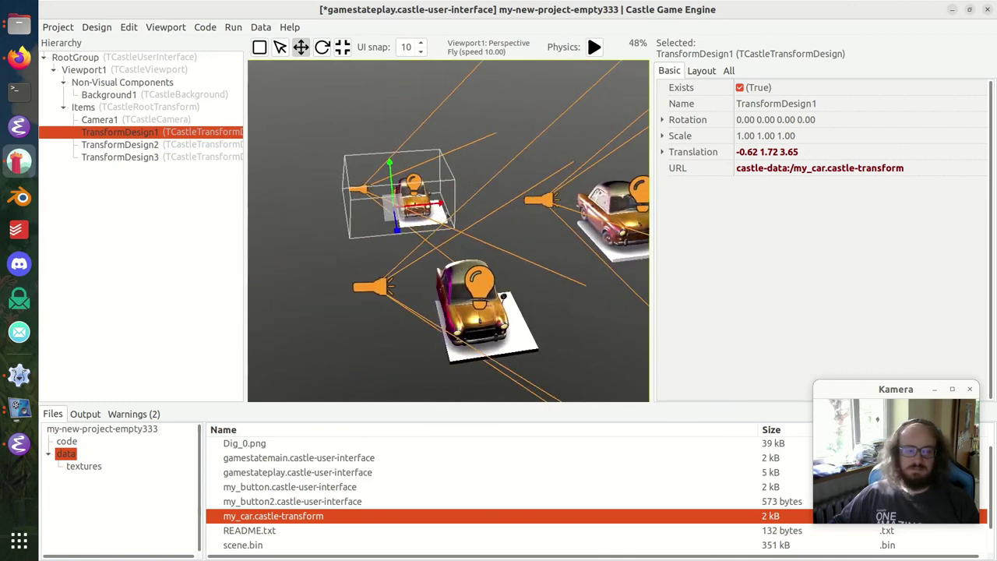
- Add a plane under Items and set its size to 100 by 100
click(127, 106)
right_click(127, 107)
mouse_move(216, 132)
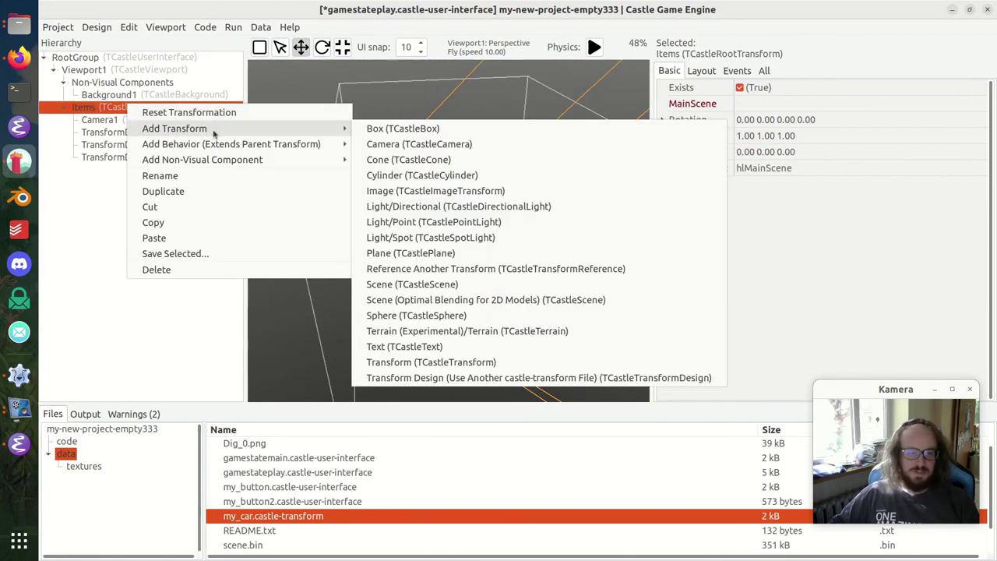
click(397, 254)
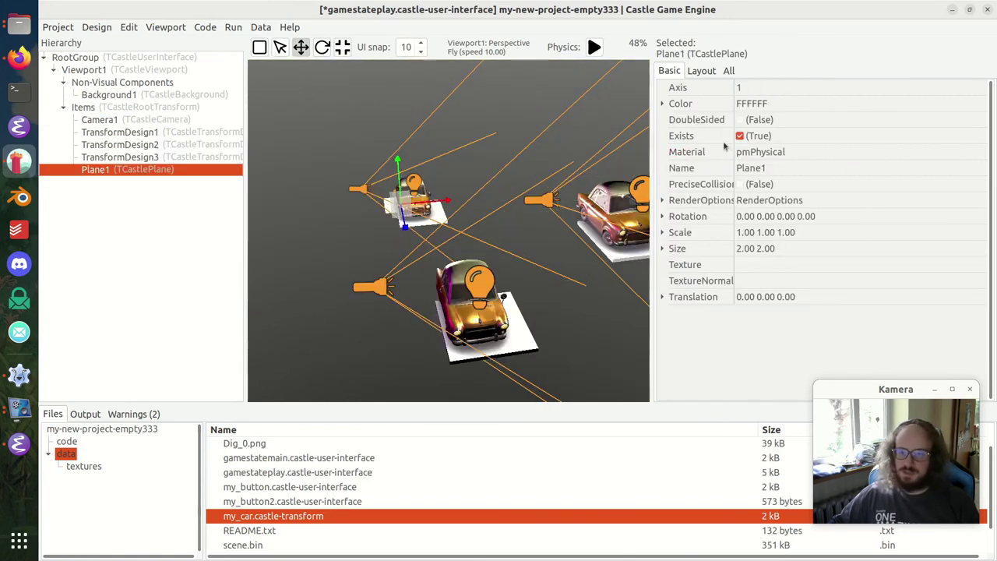
click(761, 248)
text(100)
key(Return)
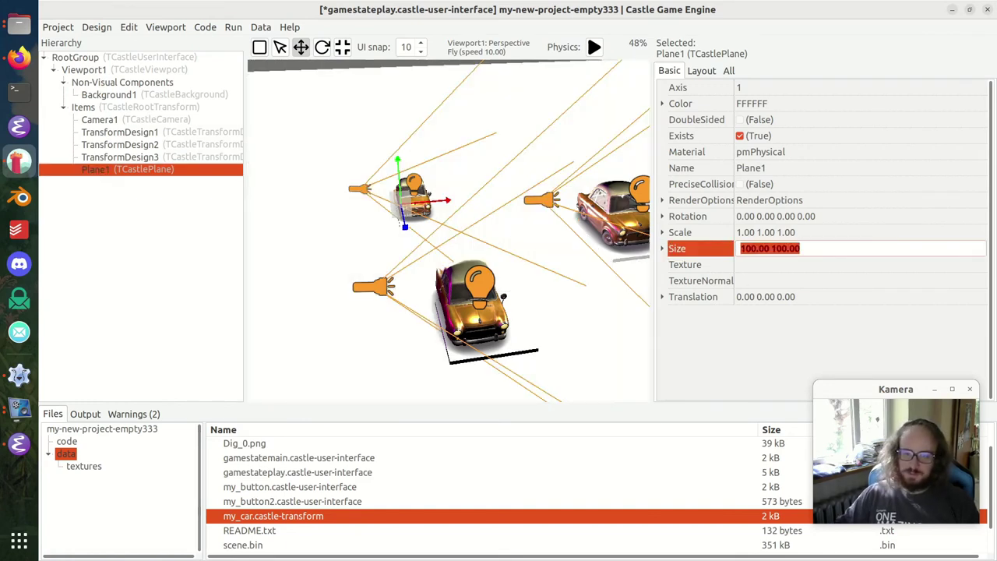
right_drag(449, 249, 459, 172)
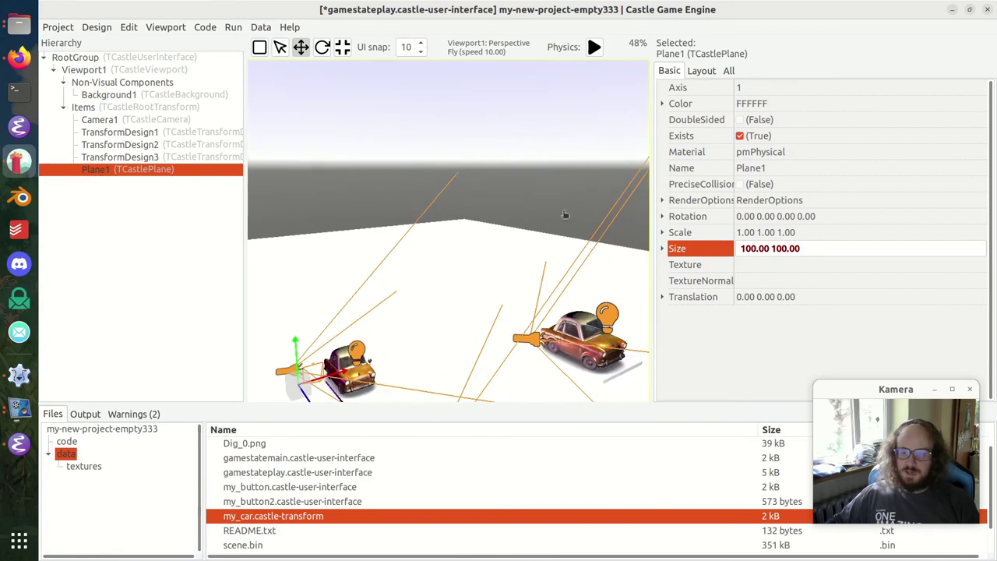
- Set the plane's color to yellow, FFE900
click(949, 102)
click(979, 105)
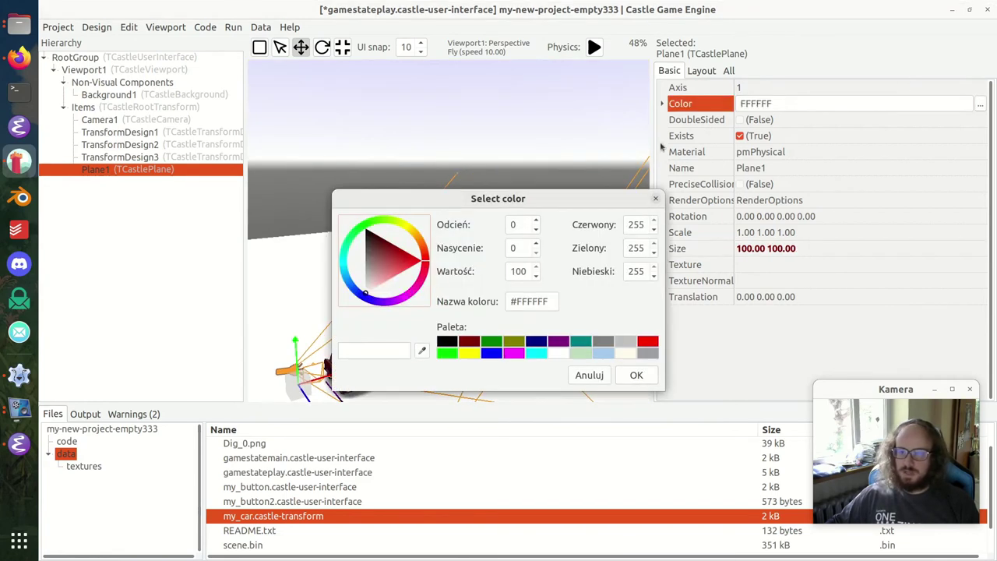
click(407, 226)
drag(402, 243, 412, 225)
click(631, 374)
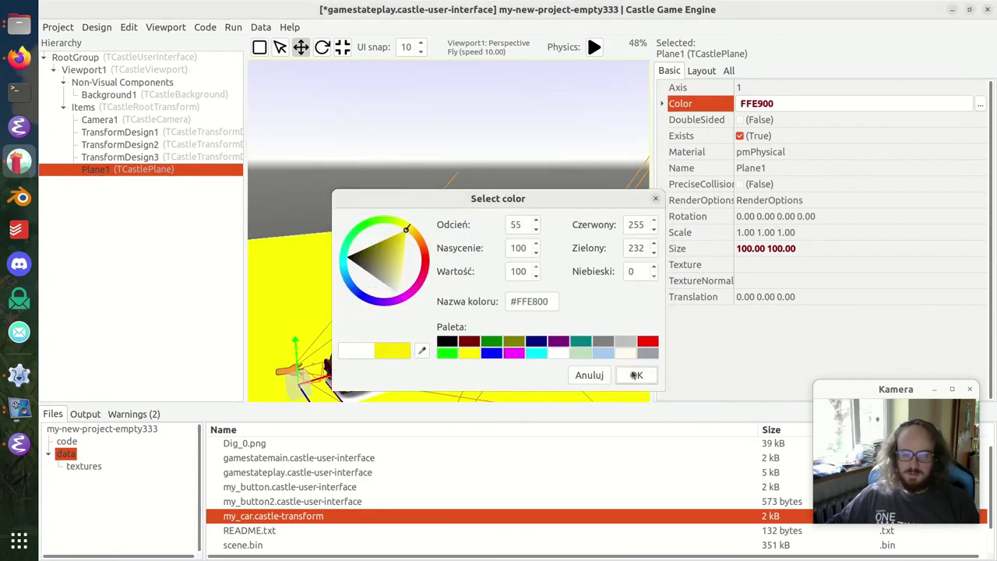
- Lower TransformDesign1 along its vertical axis towards the yellow plane
right_drag(471, 303, 455, 270)
click(206, 134)
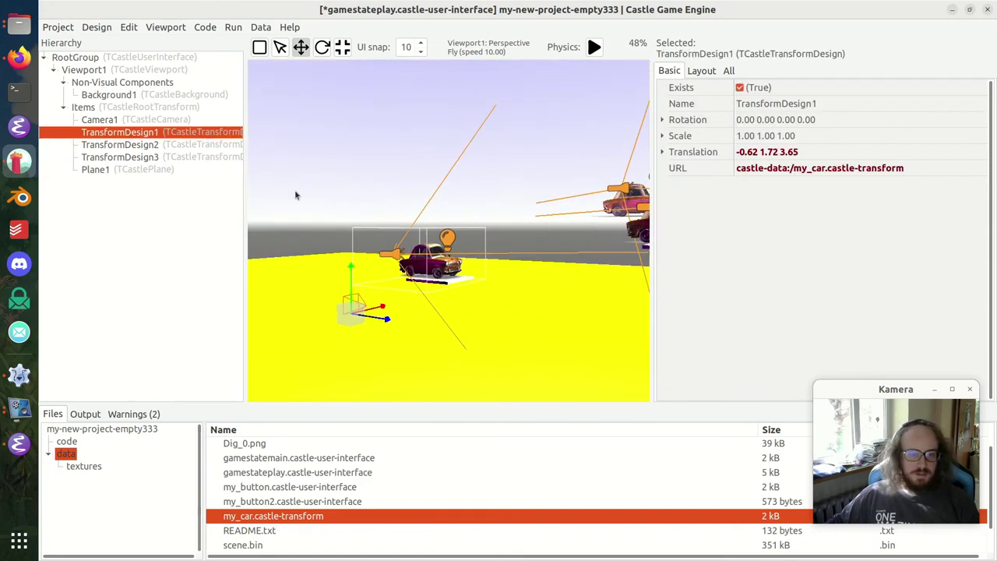
drag(353, 275, 355, 314)
- Raise TransformDesign3 to a height of about 3.94 and save the gamestateplay design
right_drag(467, 301, 500, 273)
click(454, 251)
drag(350, 266, 391, 189)
key(a)
right_drag(392, 188, 336, 206)
drag(342, 203, 463, 277)
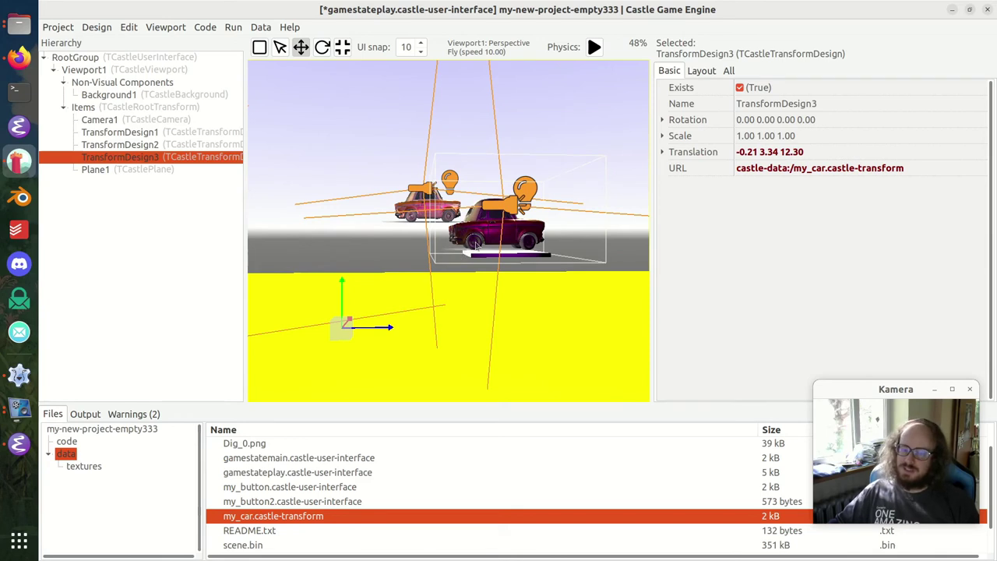
drag(344, 287, 373, 251)
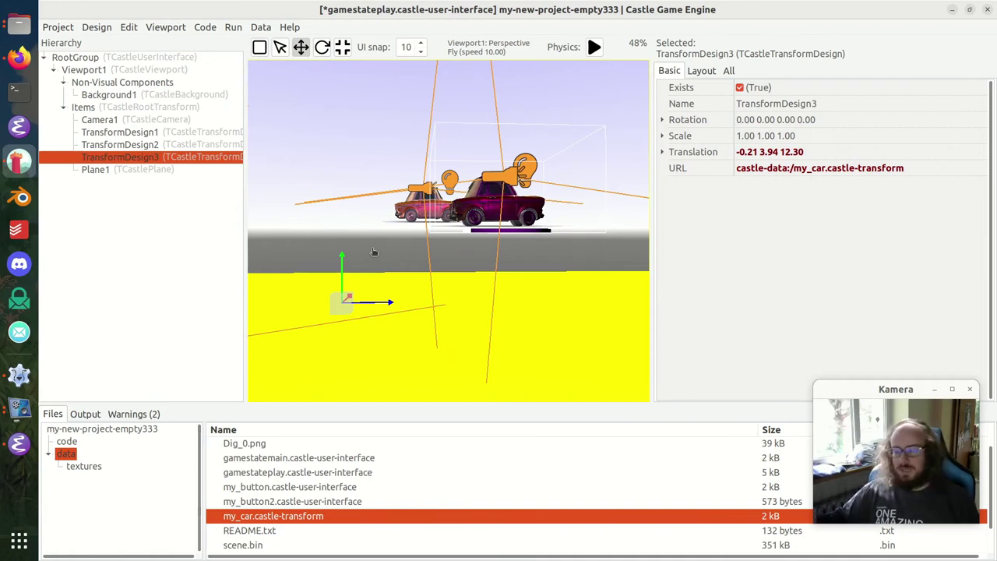
key(ctrl+s)
right_drag(382, 182, 371, 234)
key(d)
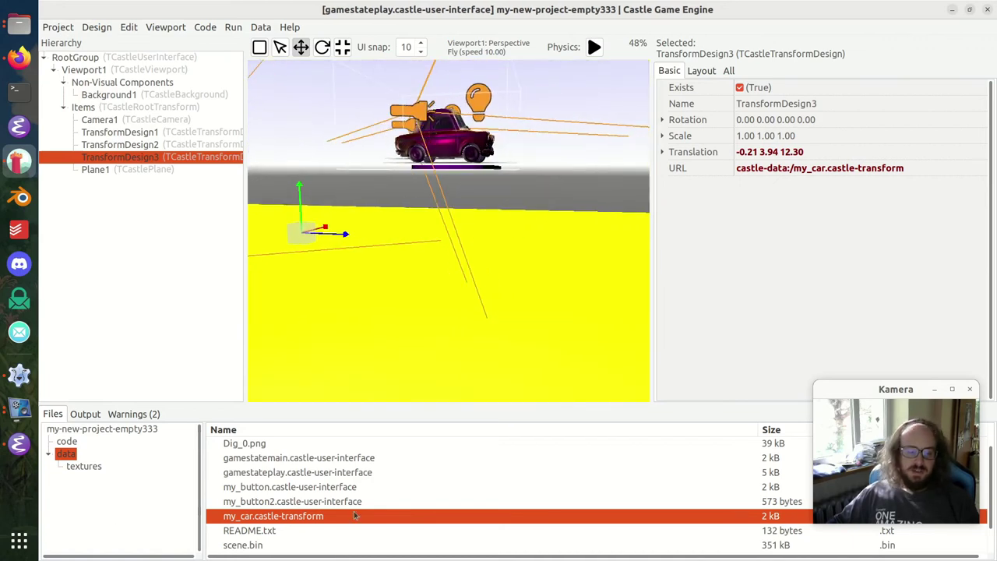
- Open the my_car.castle-transform design and select Transform1 to check where its origin lies relative to the car
double_click(267, 517)
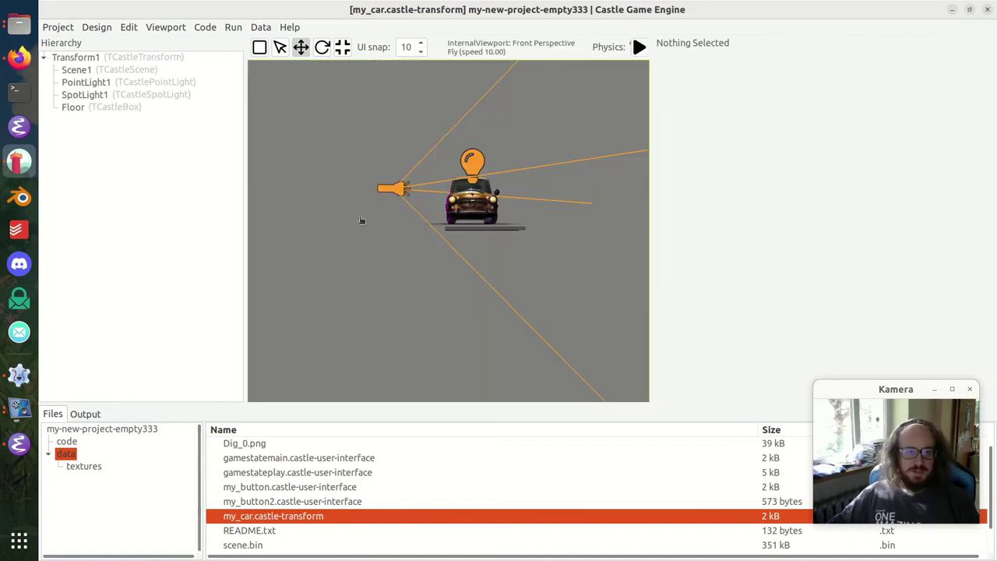
click(118, 59)
right_drag(399, 273, 538, 274)
key(a)
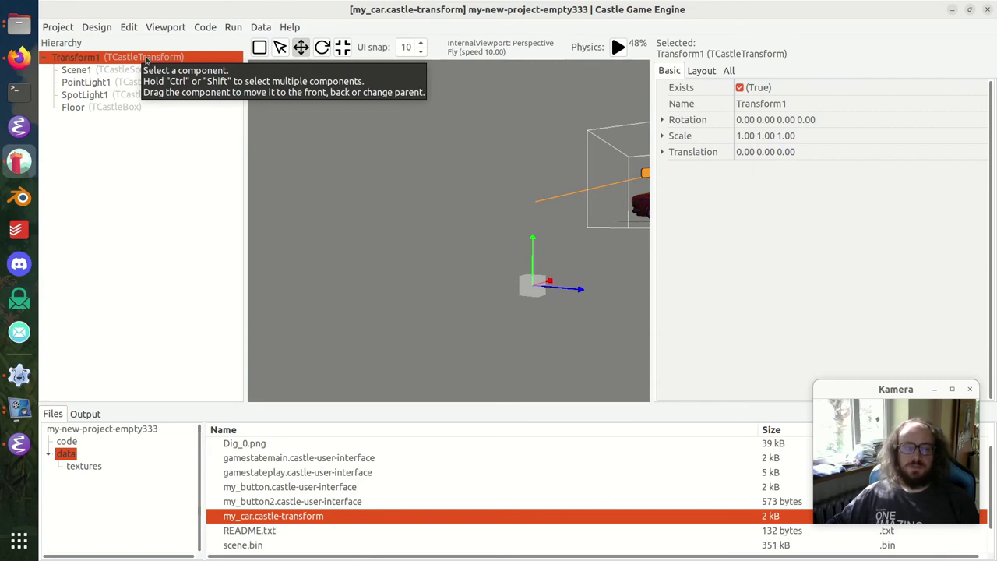
right_drag(350, 210, 420, 196)
key(w)
key(s)
right_drag(438, 260, 457, 260)
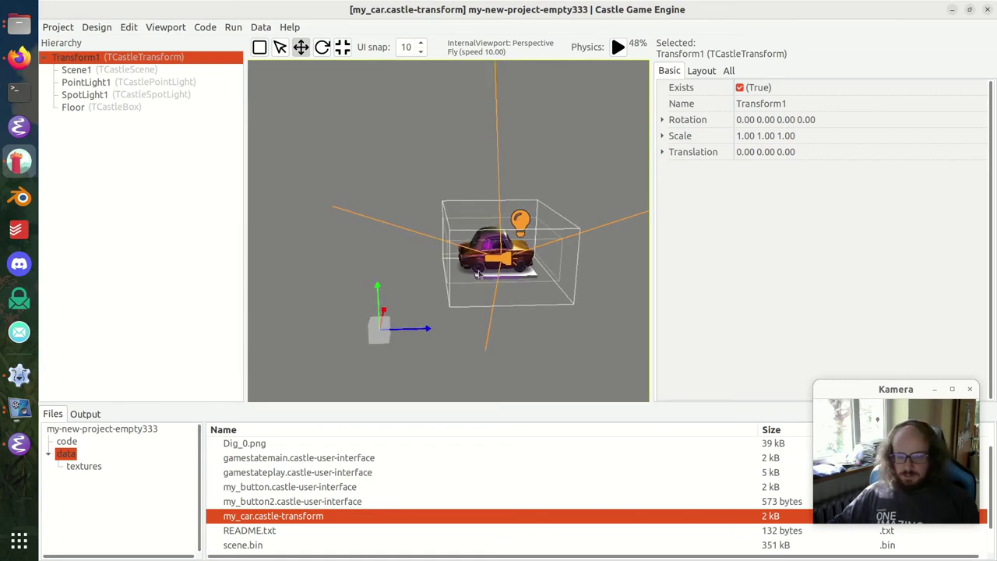
- Move Scene1, SpotLight1, PointLight1 and Floor along Z near the origin, to about -0.16, -0.49, -0.55 and -0.67
click(504, 227)
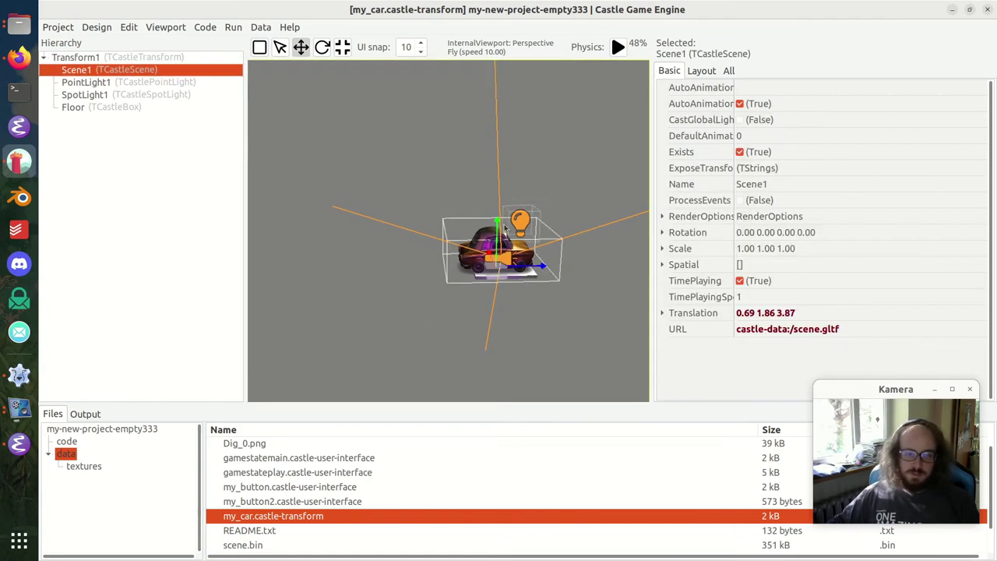
drag(542, 267, 425, 268)
click(517, 264)
drag(544, 263, 394, 262)
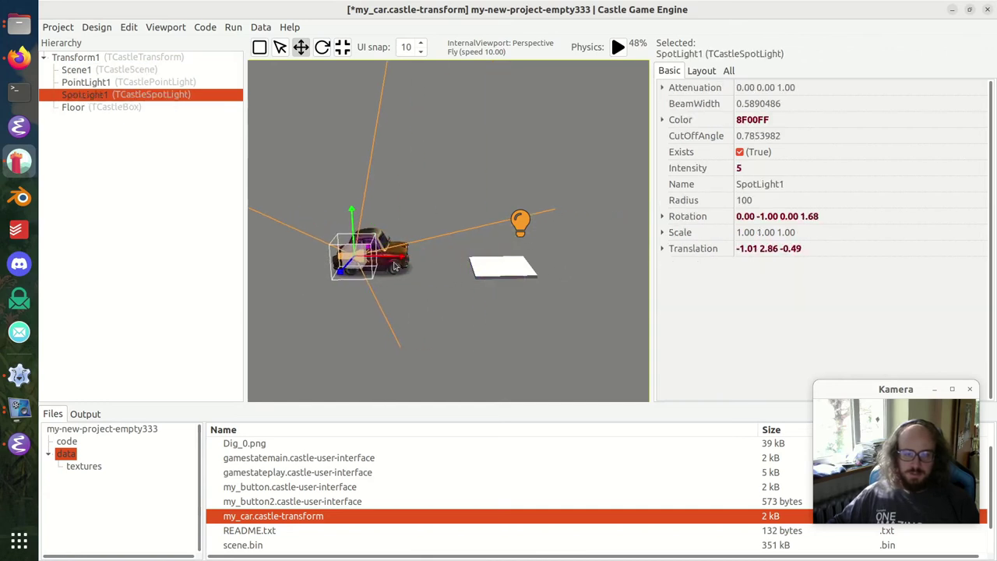
click(532, 228)
drag(532, 228, 371, 226)
click(502, 266)
drag(515, 268, 373, 269)
key(d)
right_drag(530, 254, 272, 266)
key(d)
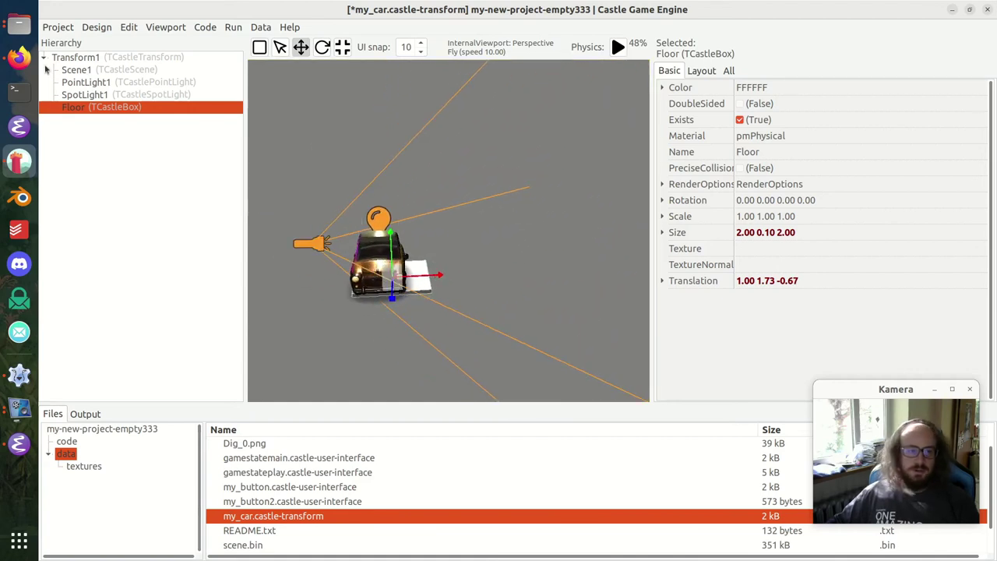
- Lower Scene1, PointLight1, SpotLight1 and Floor towards Transform1's origin, placing Floor at a height of about -0.72
click(90, 58)
right_drag(333, 288, 308, 251)
key(a)
key(s)
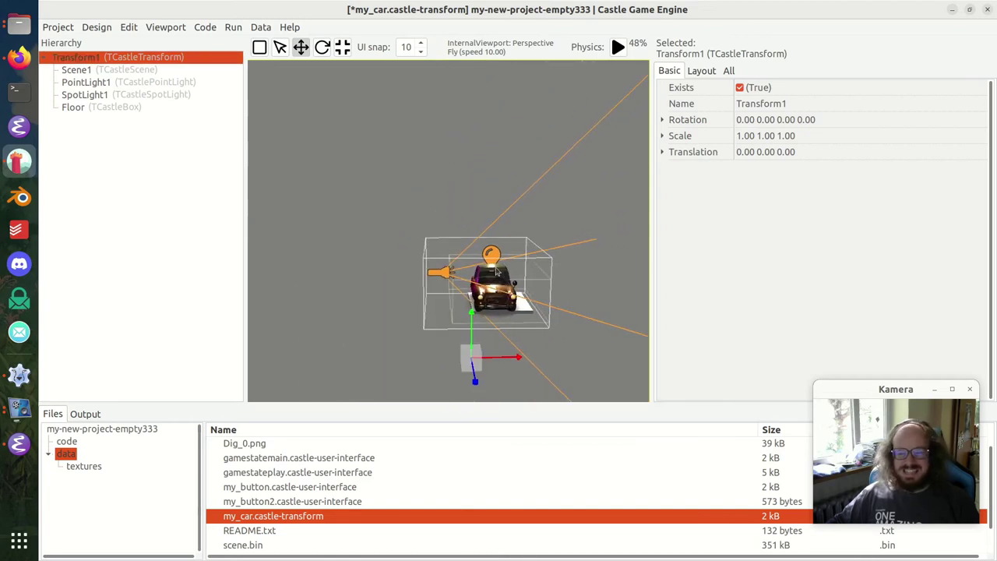
click(139, 71)
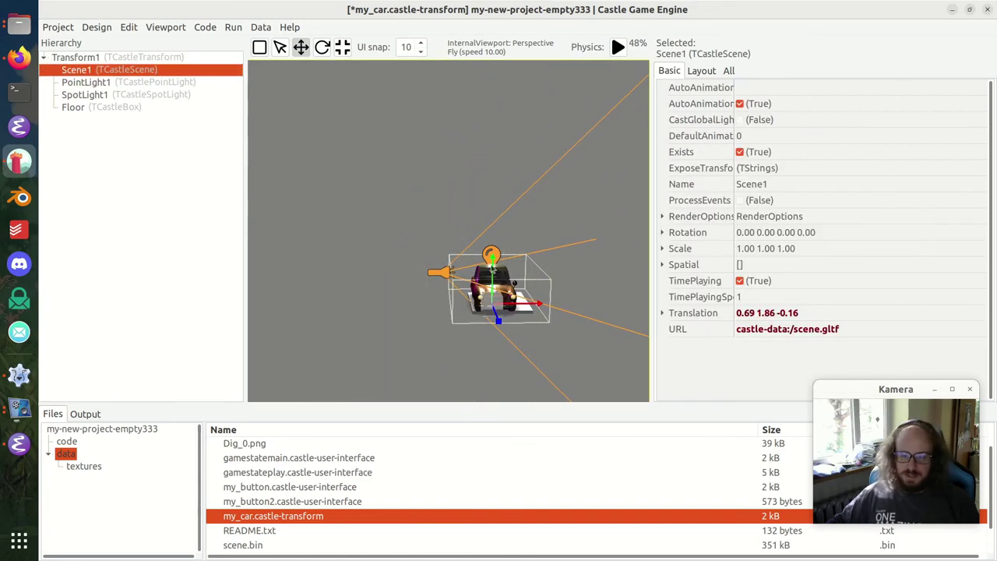
drag(492, 259, 492, 310)
click(493, 259)
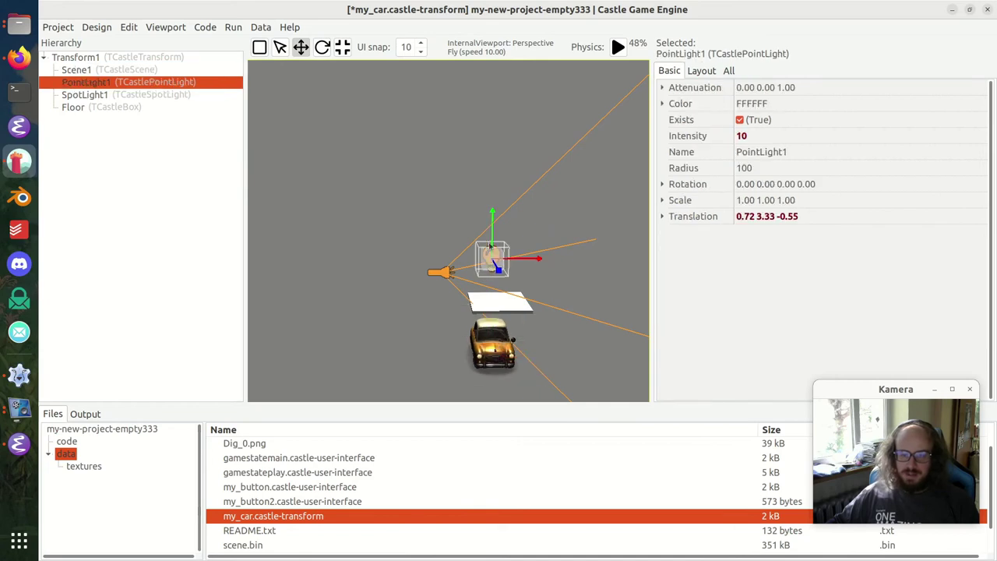
drag(493, 251, 494, 294)
click(446, 263)
drag(440, 247, 438, 311)
click(503, 299)
drag(498, 257, 499, 323)
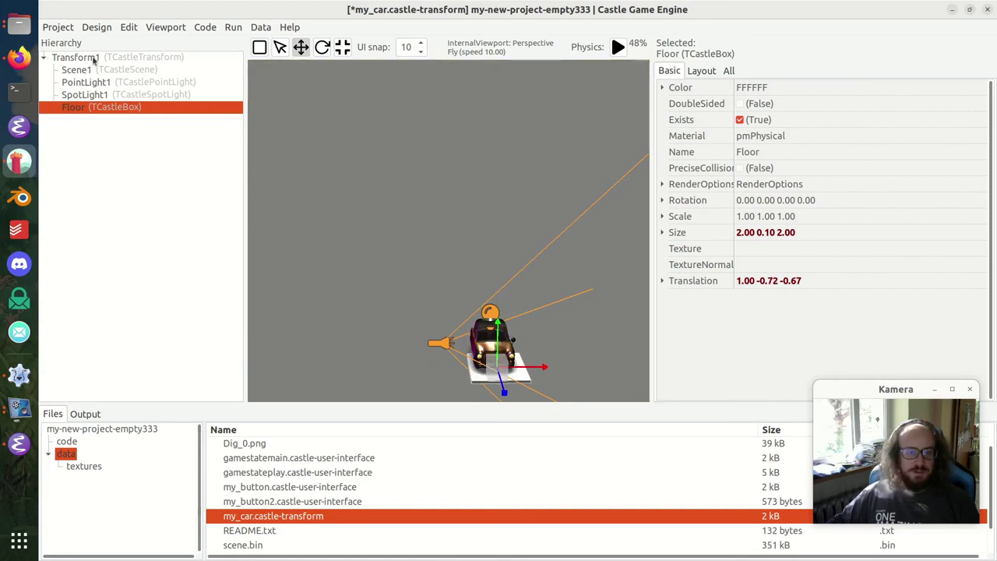
- Reposition PointLight1 to about 0.72, 1.68, 0.51, lower Scene1 to about -0.51 onto the floor, and save the my_car design
click(94, 60)
key(a)
right_drag(327, 244, 529, 245)
right_drag(449, 234, 444, 211)
key(d)
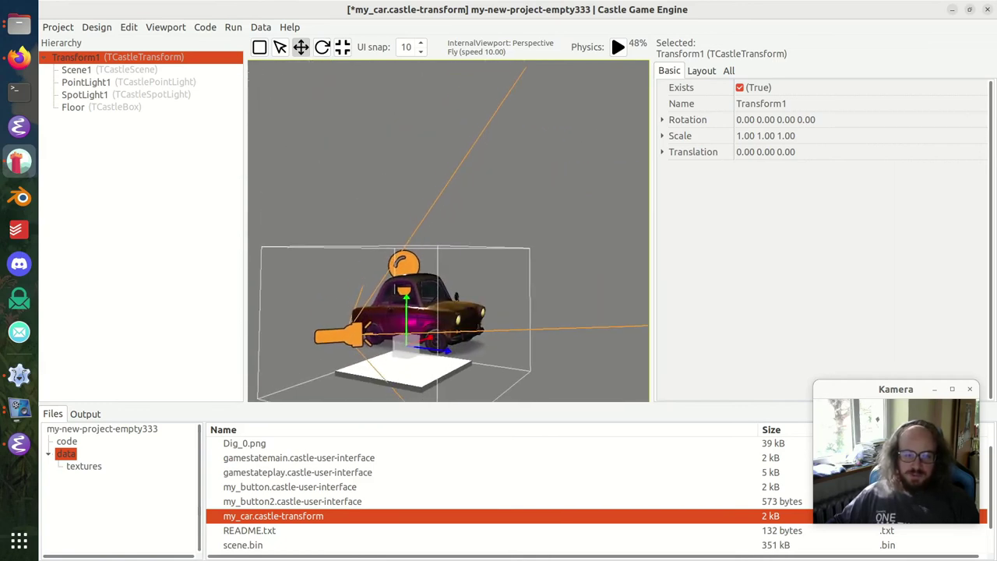
click(425, 274)
drag(440, 271, 491, 285)
drag(447, 226, 447, 200)
click(417, 292)
drag(419, 292, 419, 326)
key(ctrl+s)
- Open the gamestateplay design and raise TransformDesign1 to a height of about 1.49
double_click(276, 474)
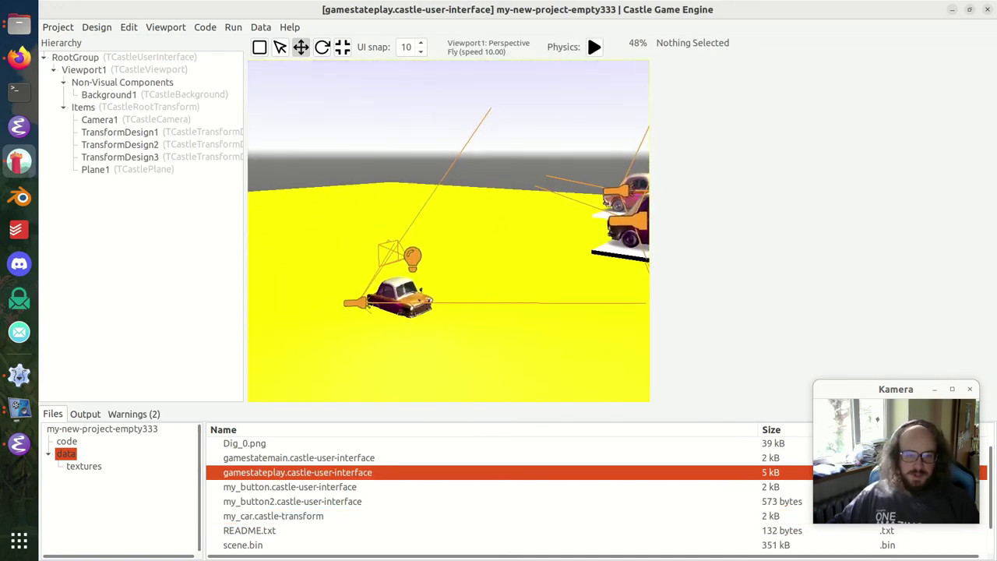
click(125, 132)
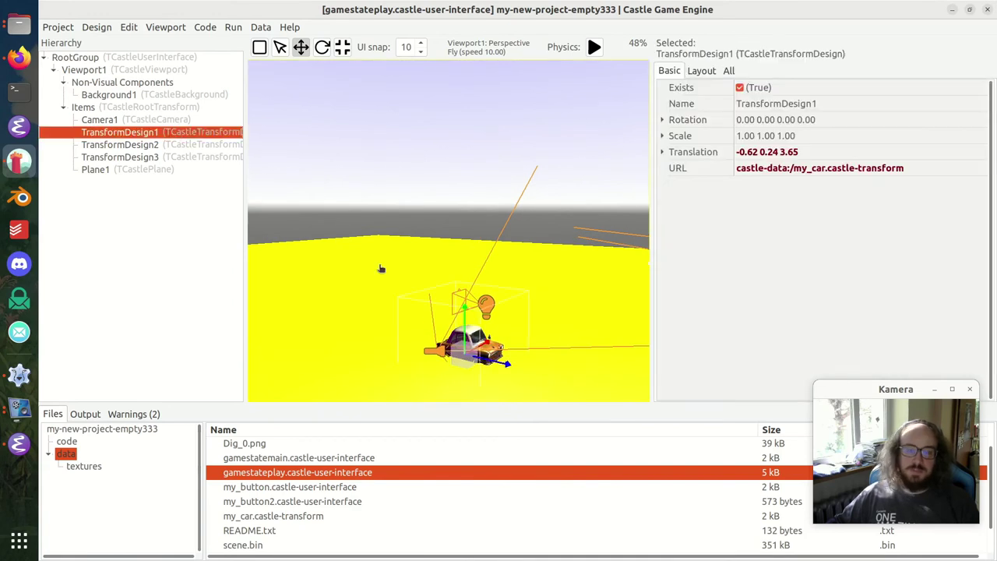
drag(464, 310, 464, 274)
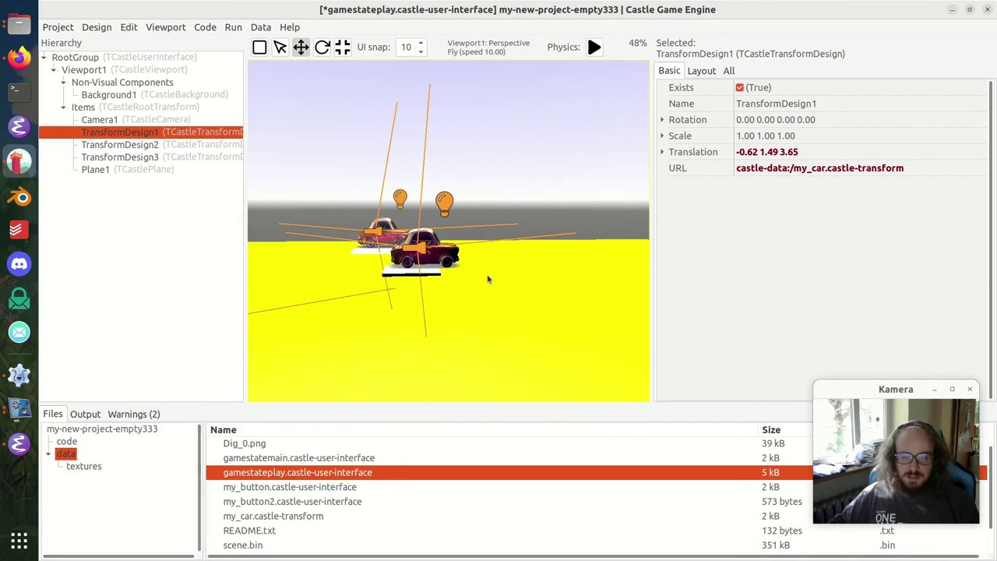
- Lower TransformDesign3 to a height of about 2.58
click(419, 237)
drag(429, 211, 430, 246)
key(d)
key(w)
right_drag(479, 202, 335, 228)
key(d)
key(s)
right_drag(452, 283, 477, 293)
key(d)
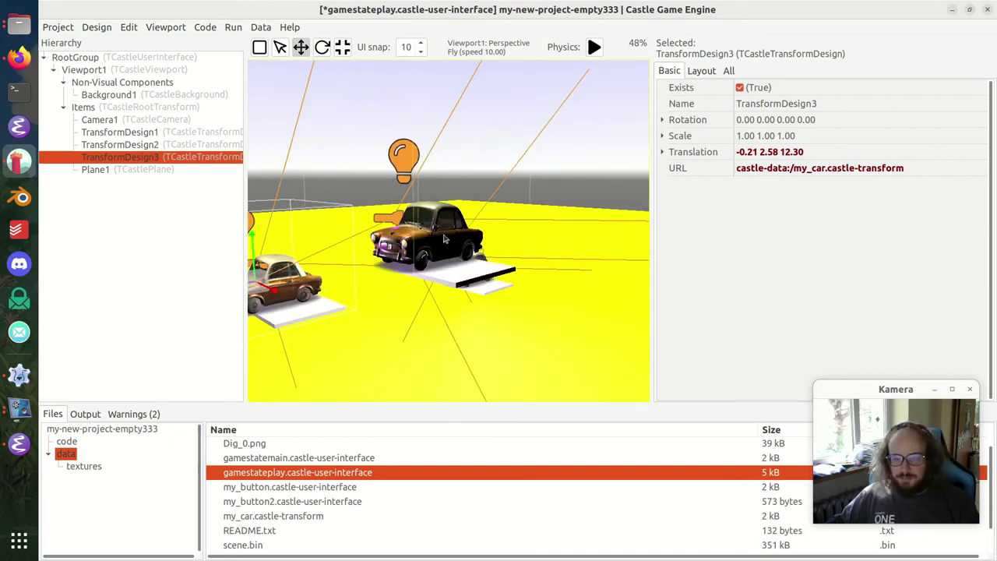
- Lower TransformDesign2 along its vertical axis until it sits just above the yellow plane
click(420, 228)
drag(398, 214, 399, 345)
key(s)
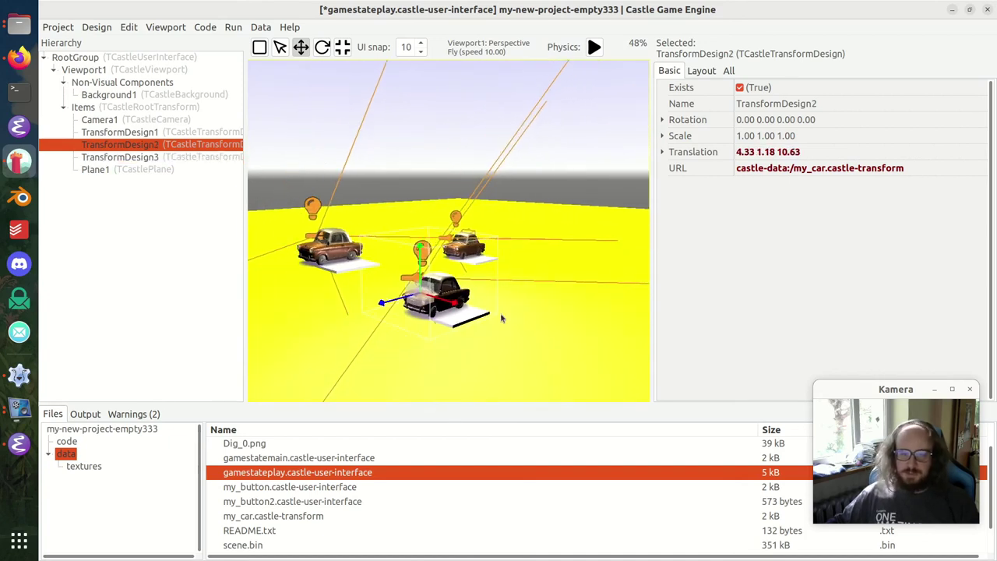
mouse_move(425, 223)
mouse_down()
mouse_move(424, 246)
mouse_move(424, 234)
mouse_up()
- Lower TransformDesign3 and TransformDesign1 to a height of about 0.80 above the yellow plane
click(463, 234)
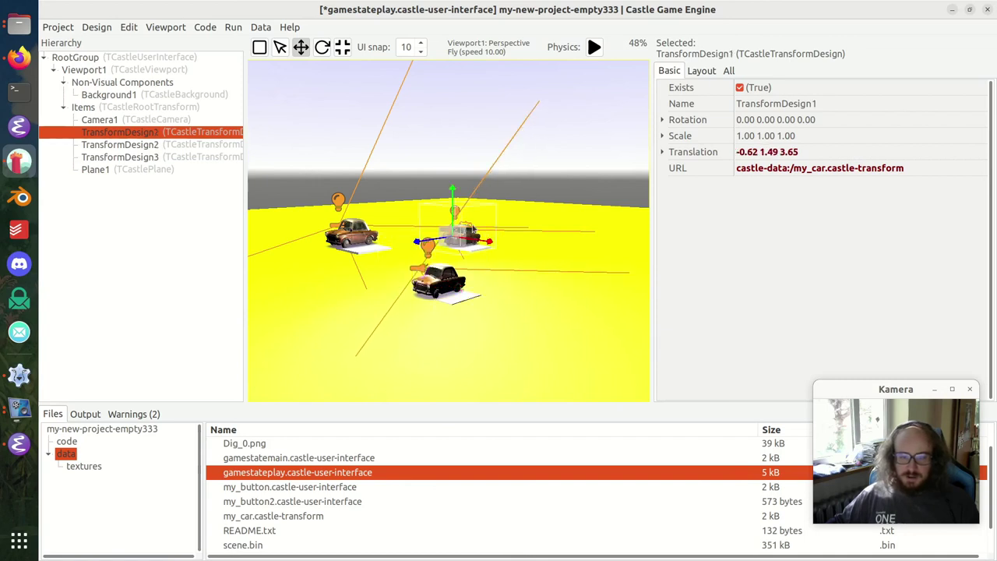
key(a)
right_drag(341, 224, 472, 226)
click(359, 269)
drag(342, 227, 343, 274)
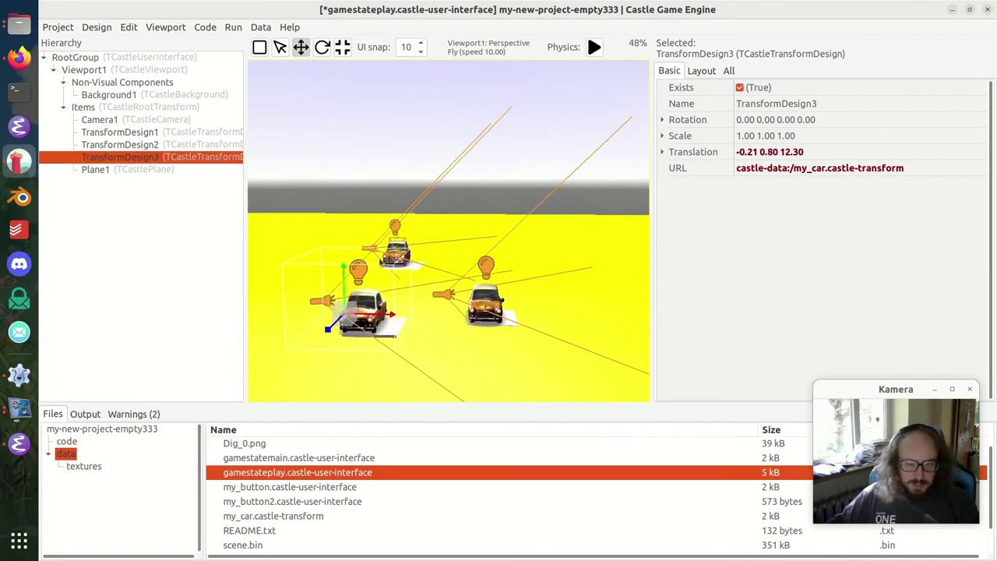
click(403, 242)
mouse_move(383, 216)
mouse_down()
mouse_move(385, 232)
mouse_move(386, 222)
mouse_up()
- Create two more car instances by duplicating TransformDesign1, shifting the first copy along the X axis
key(d)
right_drag(474, 245, 436, 265)
key(s)
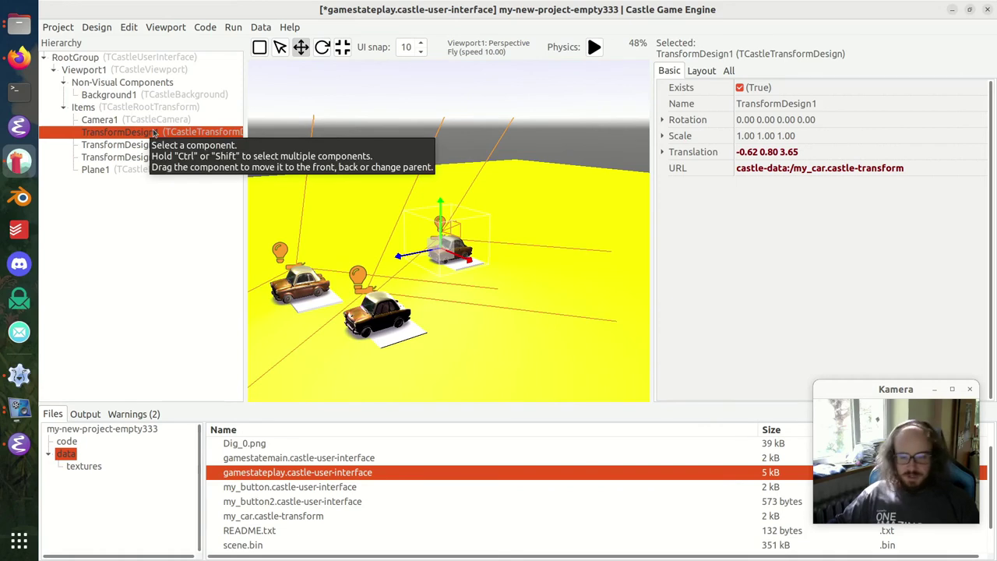
key(ctrl+d)
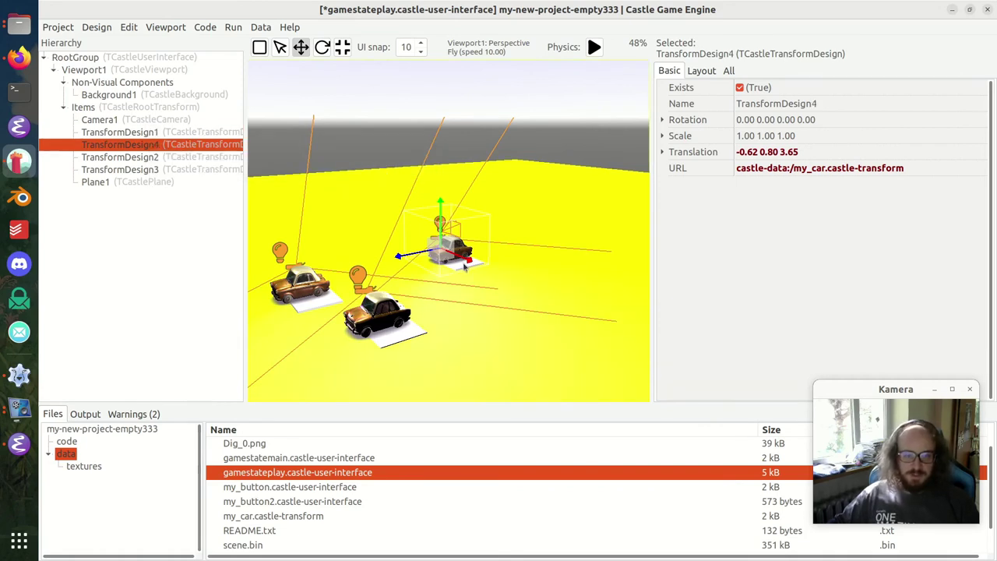
drag(474, 263, 520, 291)
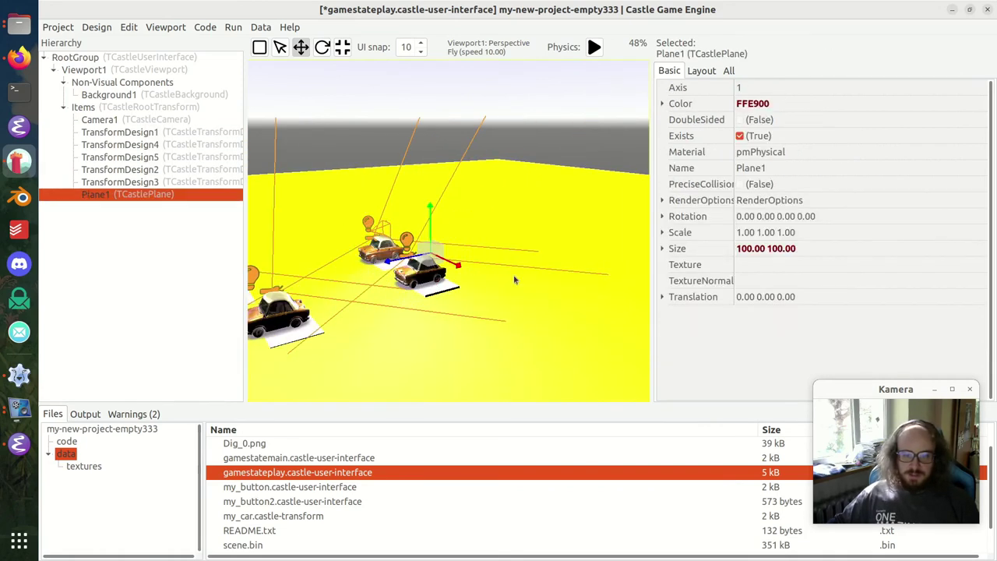
- Move Plane1 along the X axis to about 7.16 and save the gamestateplay design
drag(457, 266, 544, 333)
key(ctrl+s)
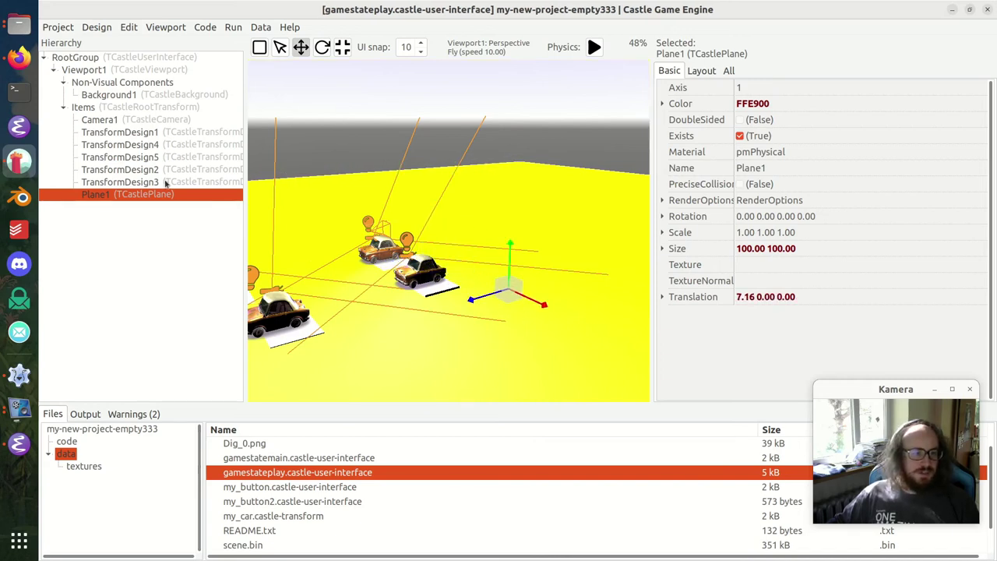
- Move TransformDesign5 along the X axis to about 9.36 so it stands apart from the other cars
click(166, 182)
click(167, 158)
drag(436, 284, 525, 341)
key(a)
right_drag(525, 341, 592, 312)
key(s)
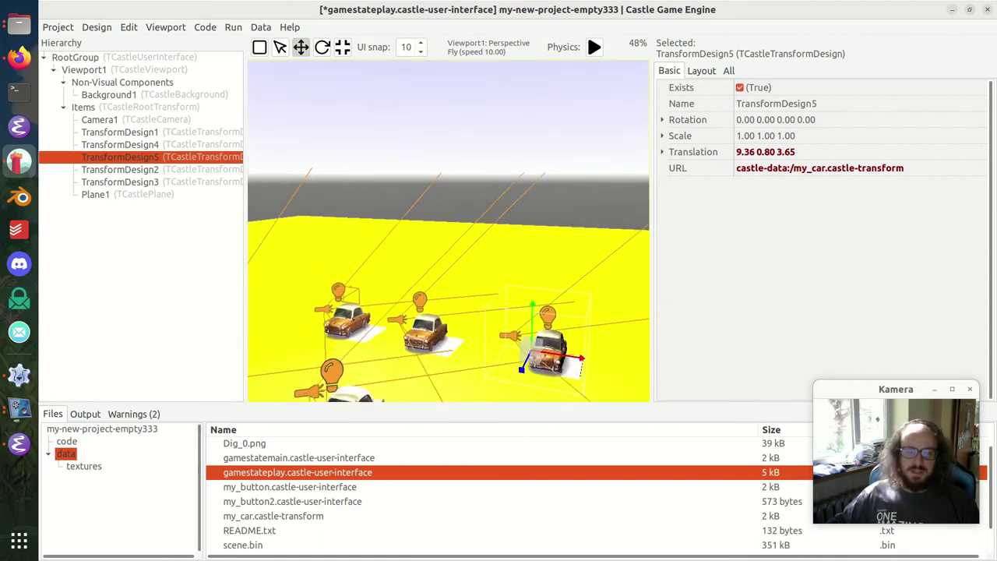
key(w)
key(d)
key(s)
key(s)
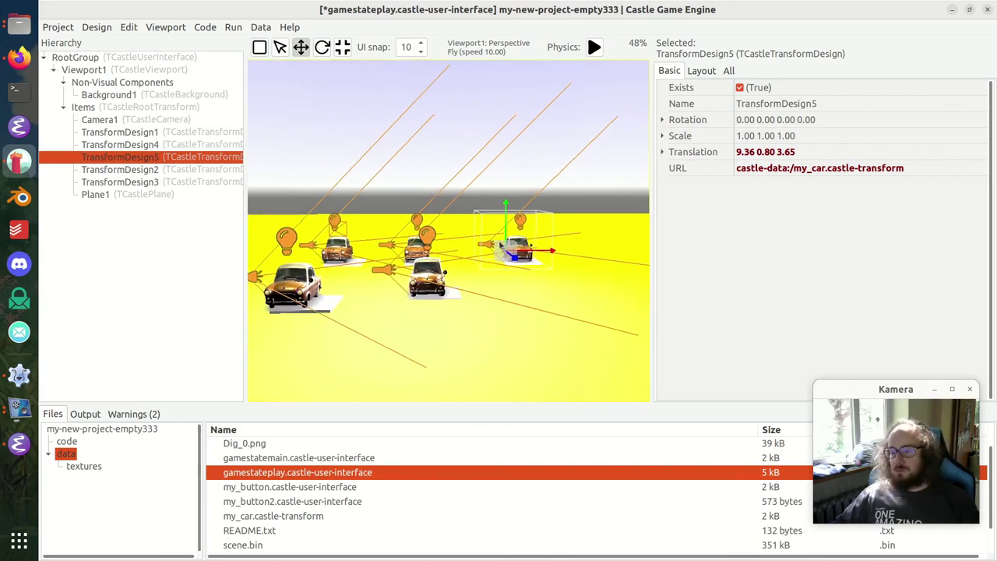
- Turn TransformDesign1's referenced design into an editable local copy with Edit (Copy Here) Referenced Design
click(209, 131)
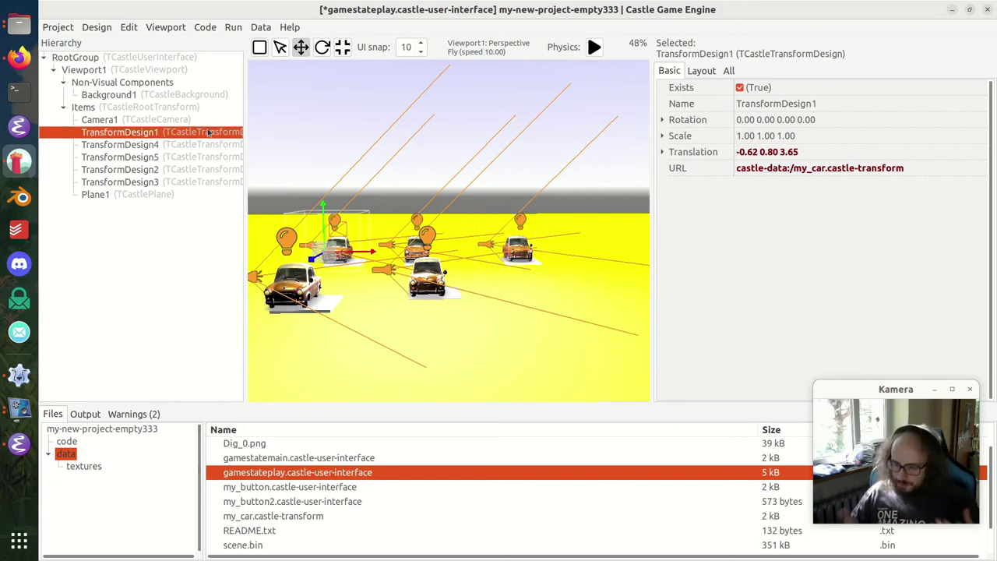
right_click(208, 131)
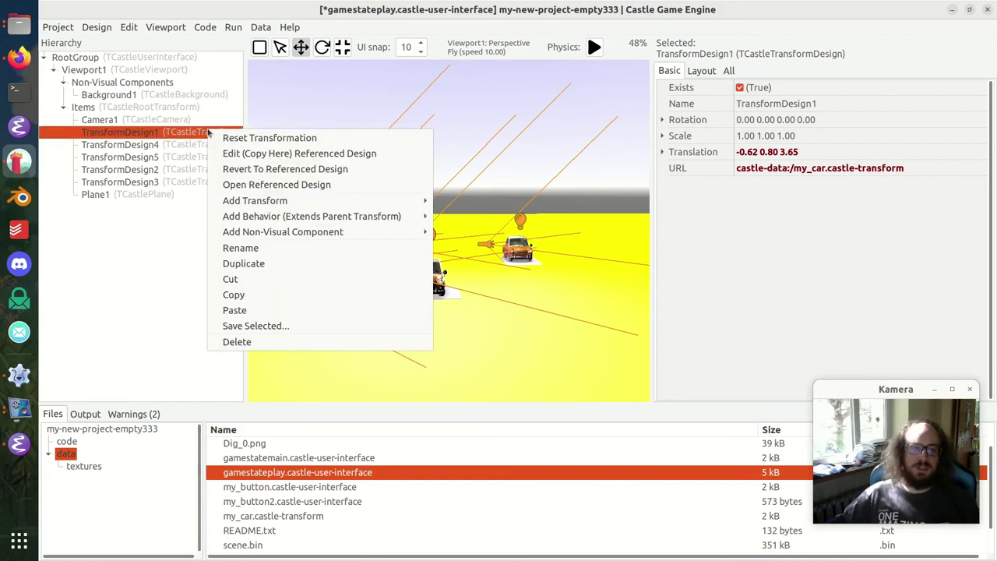
click(260, 153)
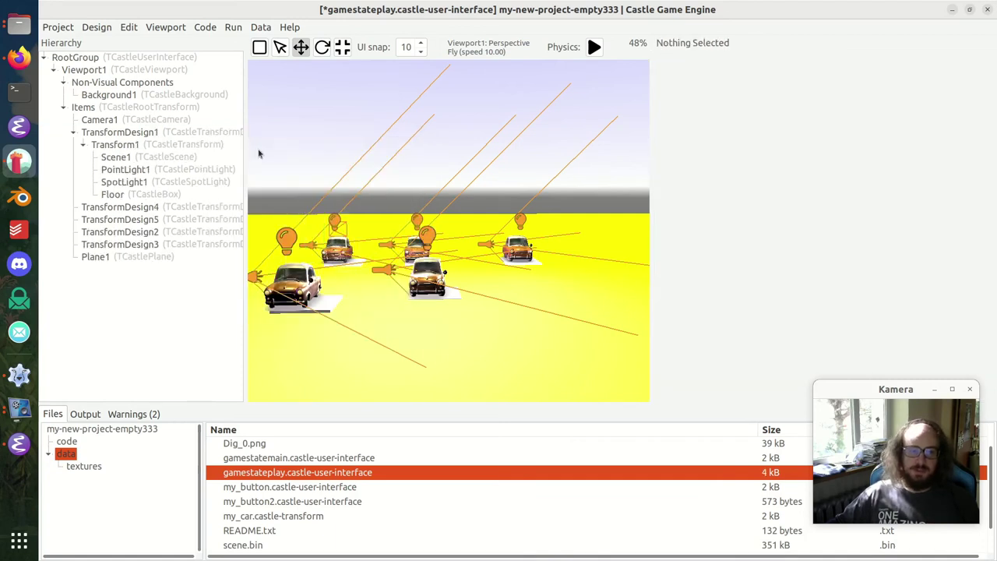
- Delete SpotLight1 from the local copy inside TransformDesign1
double_click(121, 132)
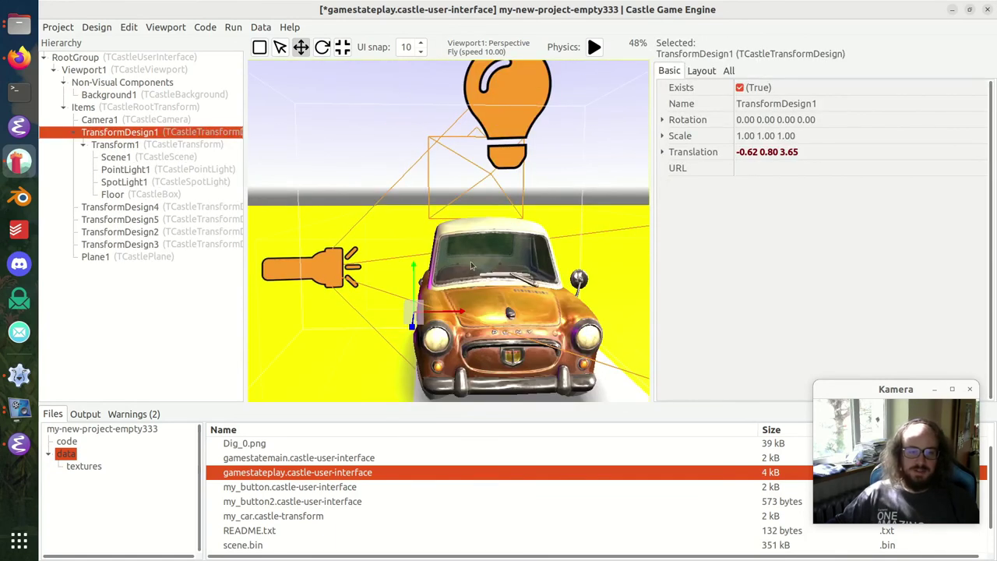
key(a)
right_drag(448, 230, 522, 214)
click(187, 149)
click(178, 158)
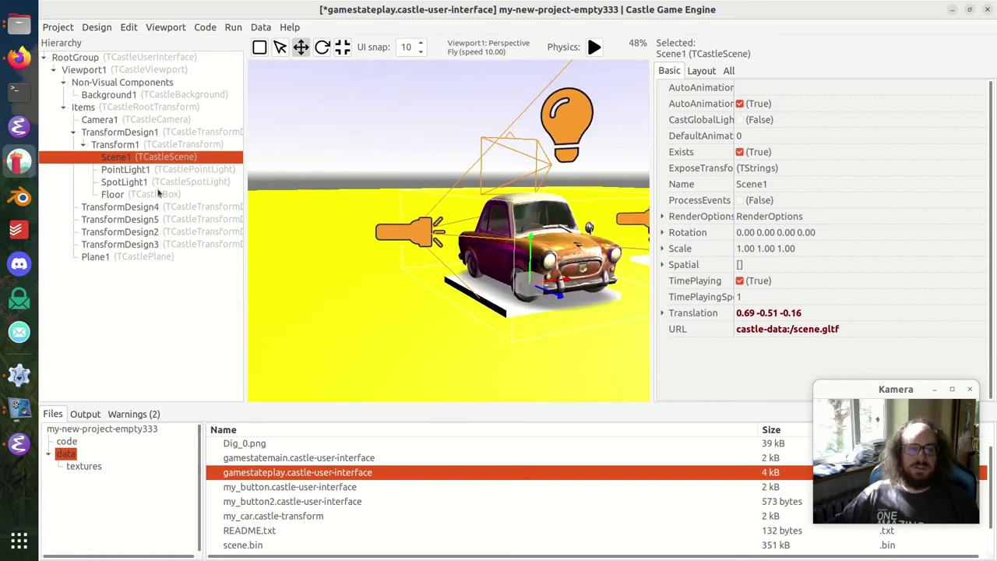
click(164, 182)
key(Delete)
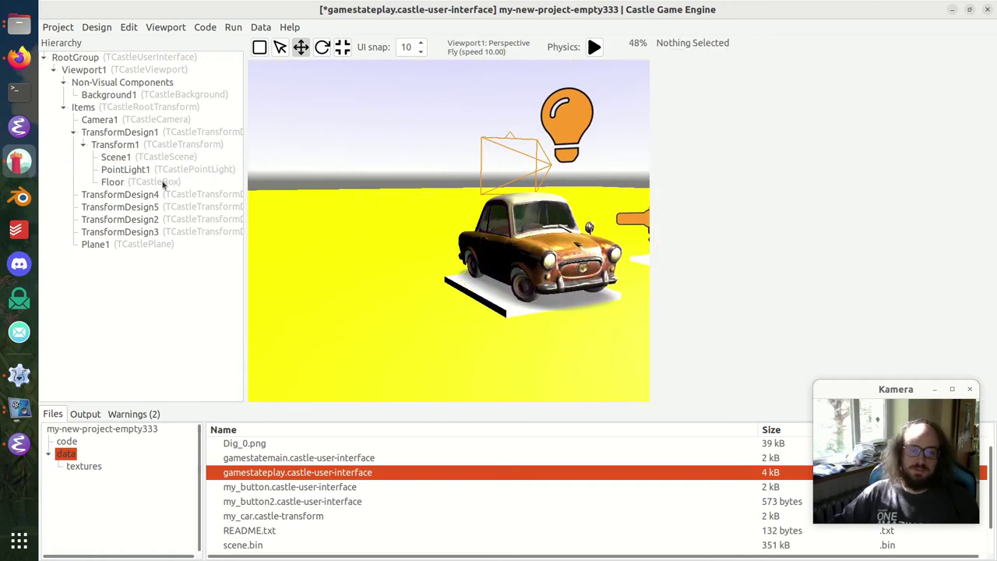
- Set the intensity of PointLight1 inside TransformDesign1 to 1
click(200, 160)
click(199, 170)
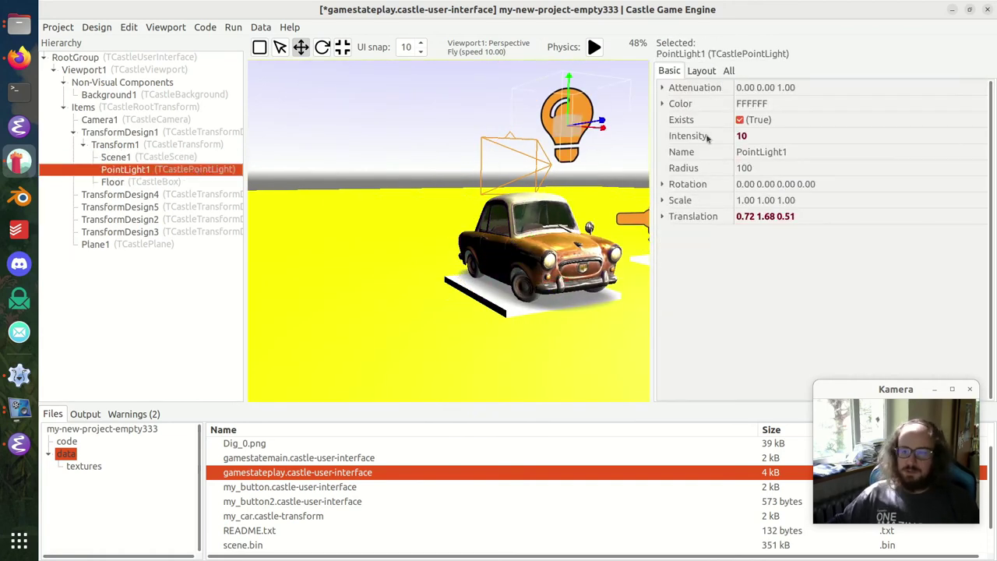
click(778, 134)
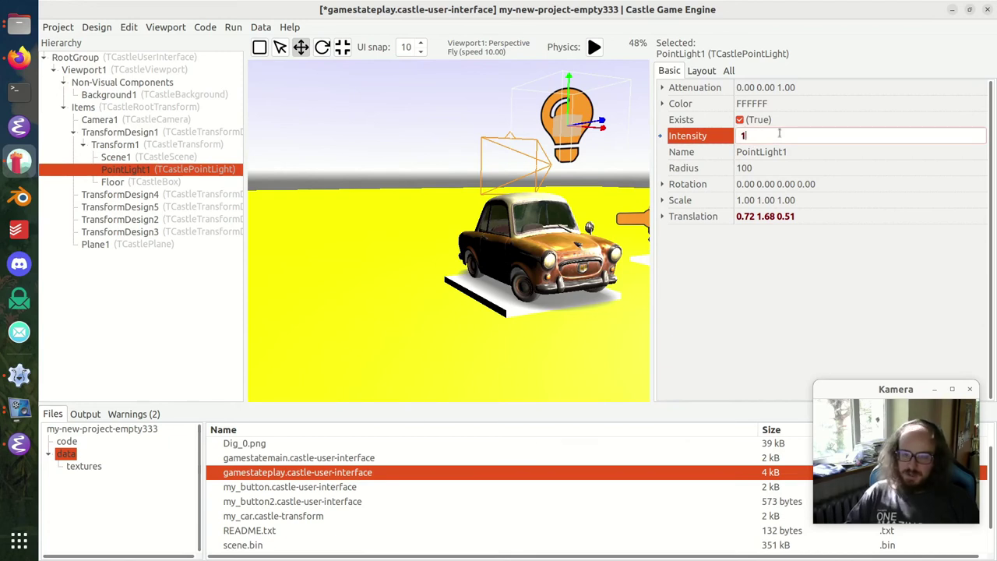
text(1)
key(Return)
click(166, 173)
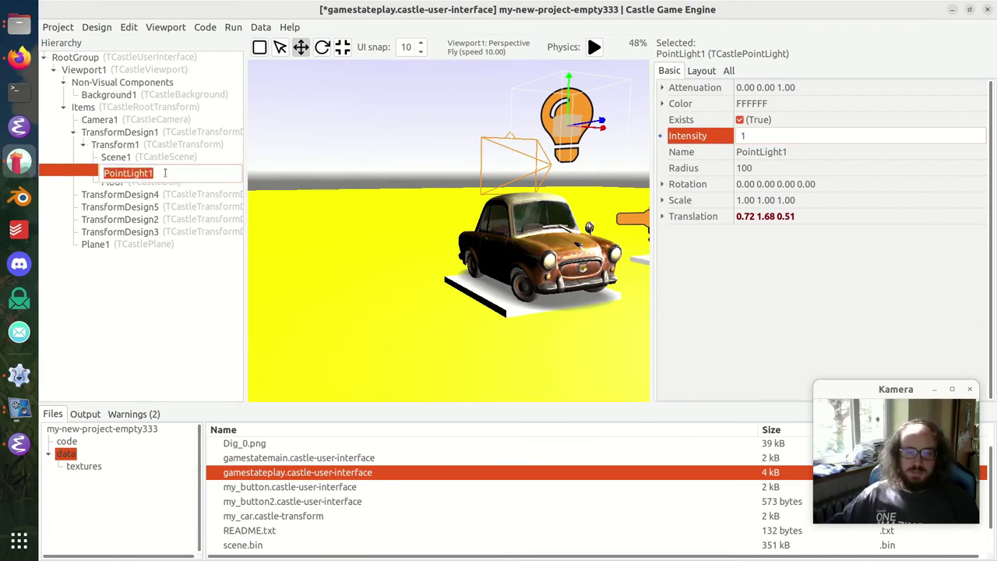
- Set the colour of the Floor box inside TransformDesign1's local copy to red, FF0000
click(164, 183)
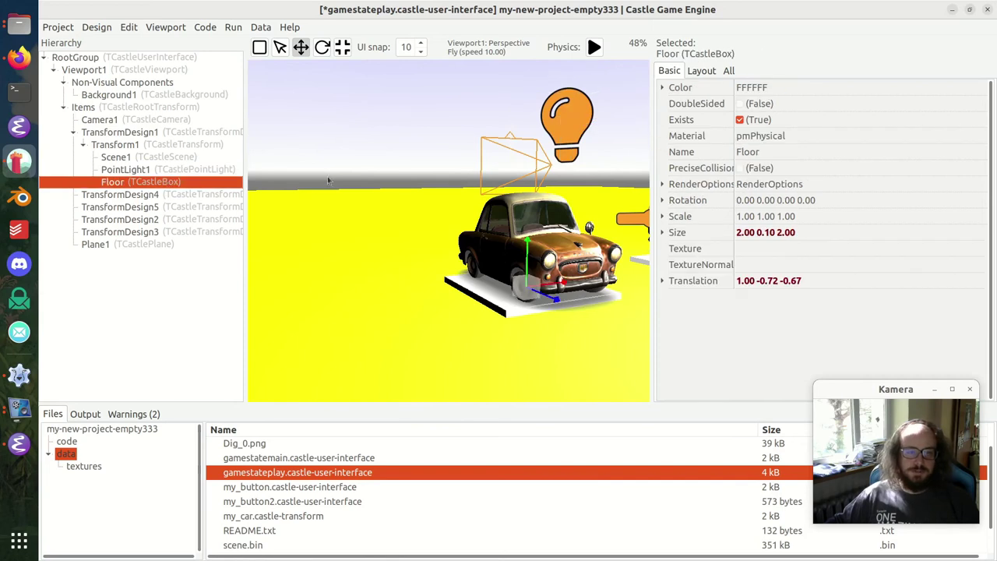
click(921, 88)
click(980, 89)
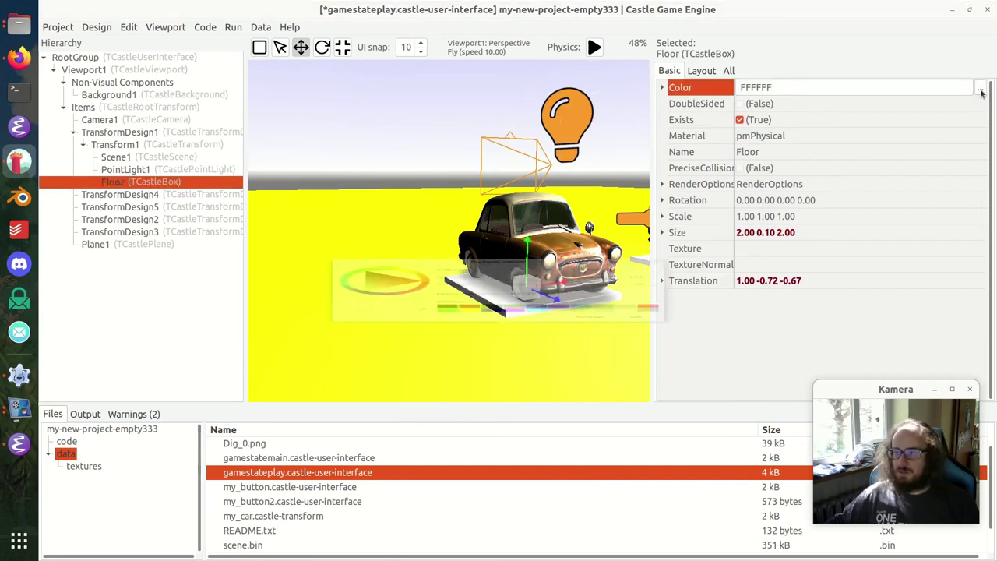
drag(401, 268, 475, 266)
click(645, 377)
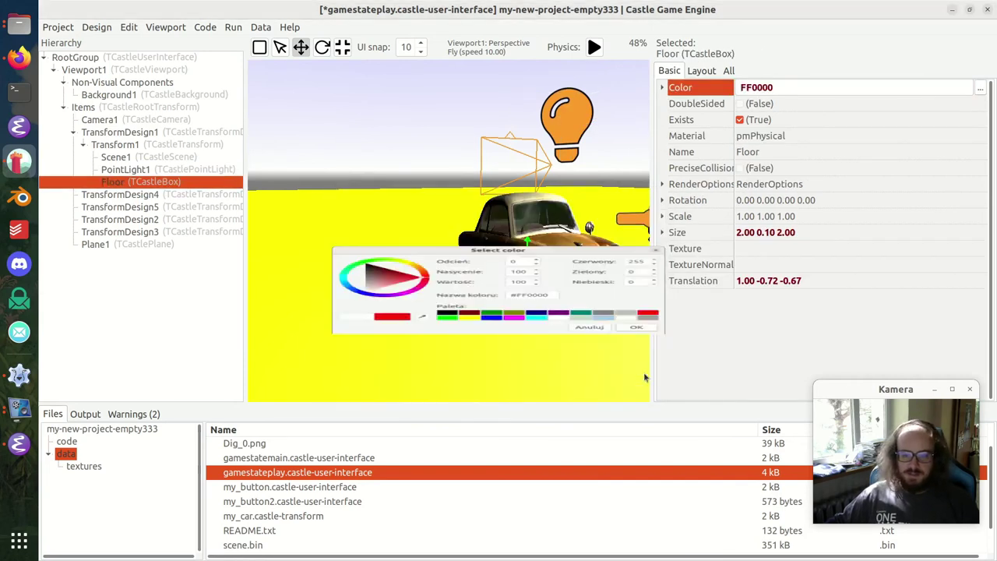
- Examine the customized car alongside the other car instances and save the gamestateplay design
right_drag(537, 280, 634, 258)
key(w)
key(q)
key(w)
key(s)
key(e)
key(s)
key(a)
key(w)
right_drag(436, 162, 431, 158)
key(q)
key(ctrl+s)
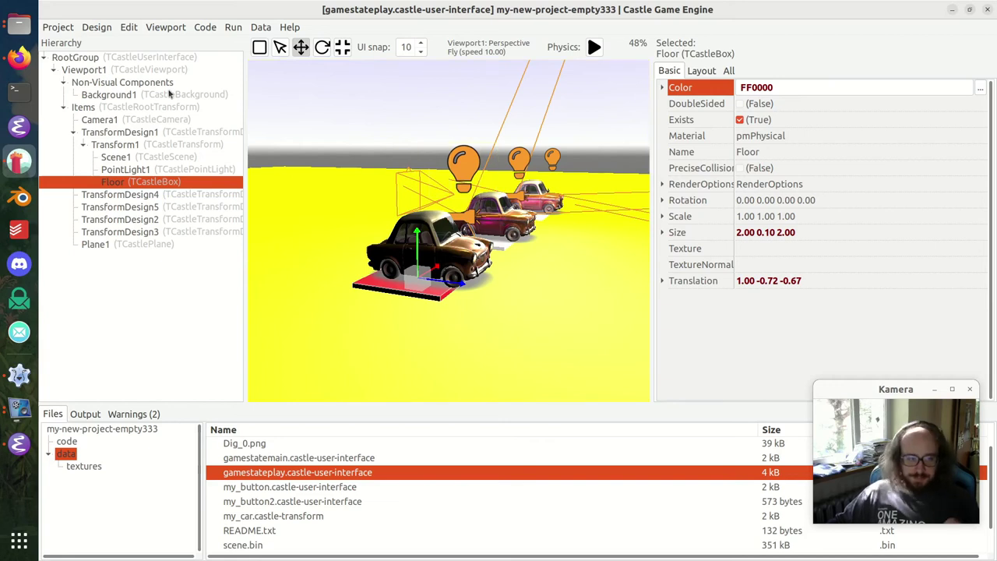
- Revert TransformDesign1 to its referenced my_car design and save gamestateplay
click(152, 133)
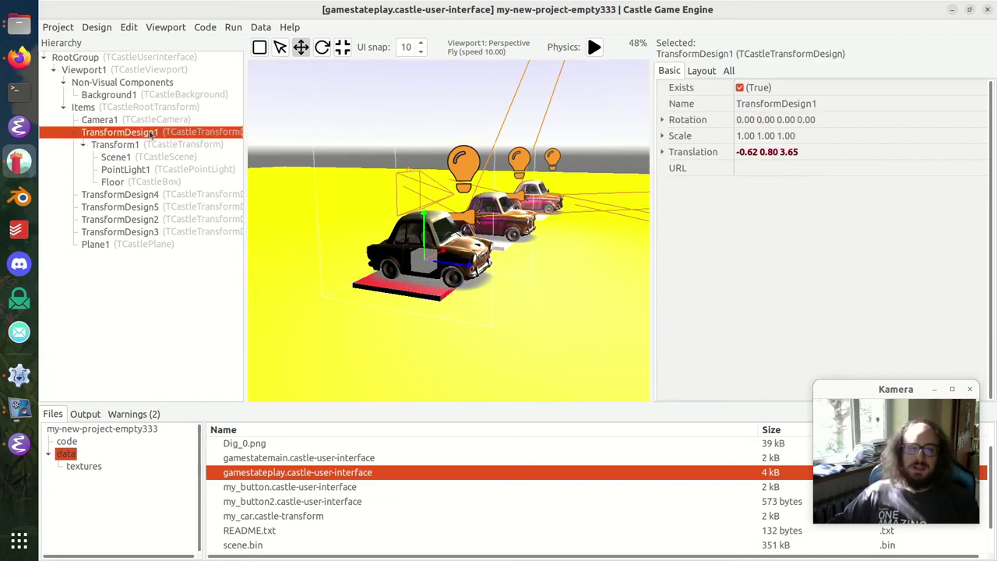
right_click(152, 134)
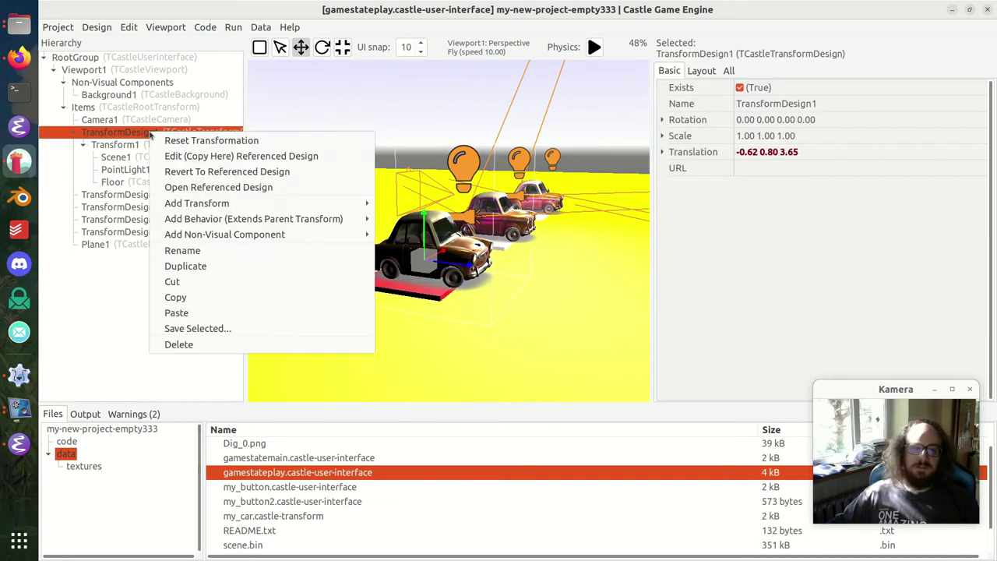
click(289, 170)
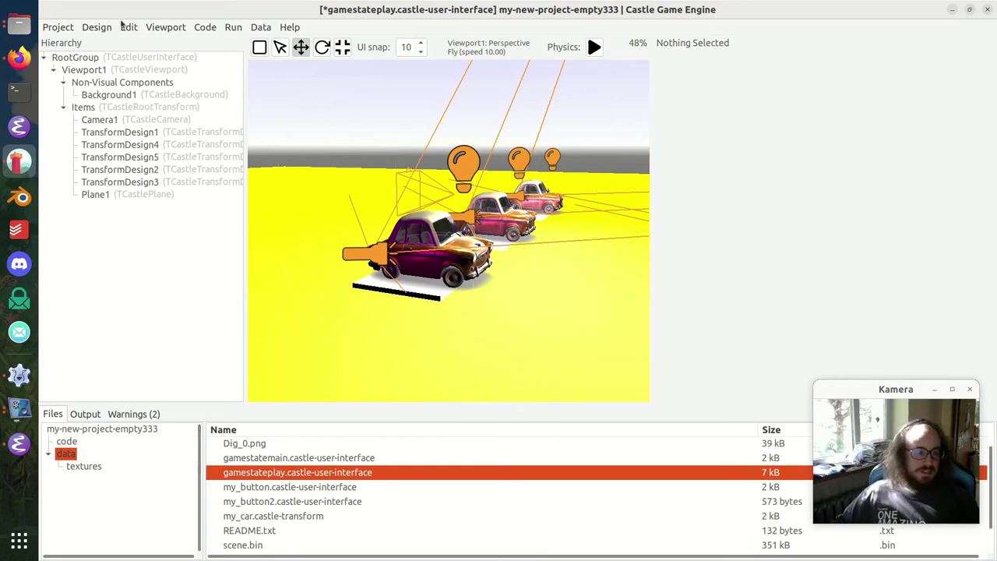
click(152, 120)
click(165, 132)
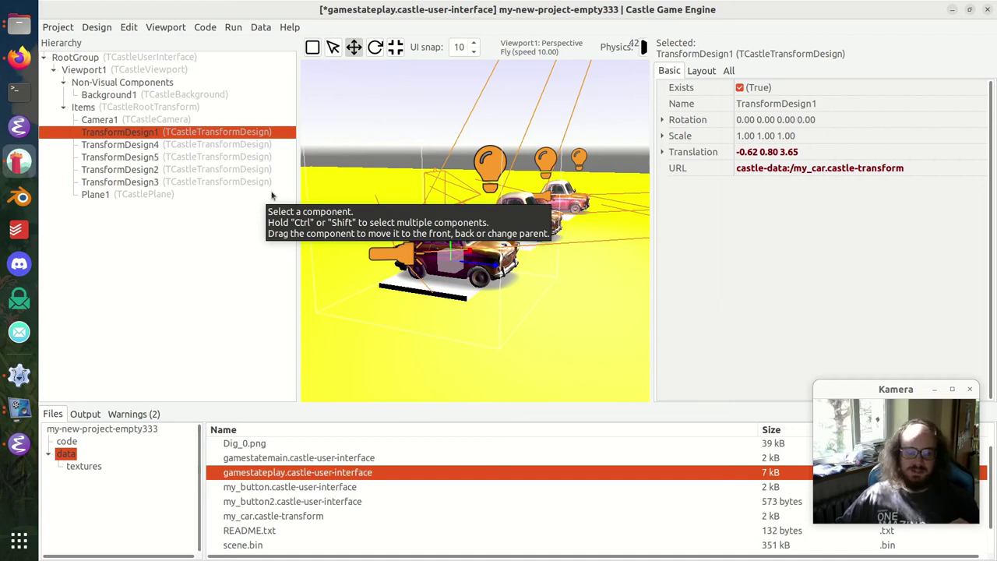
key(ctrl+s)
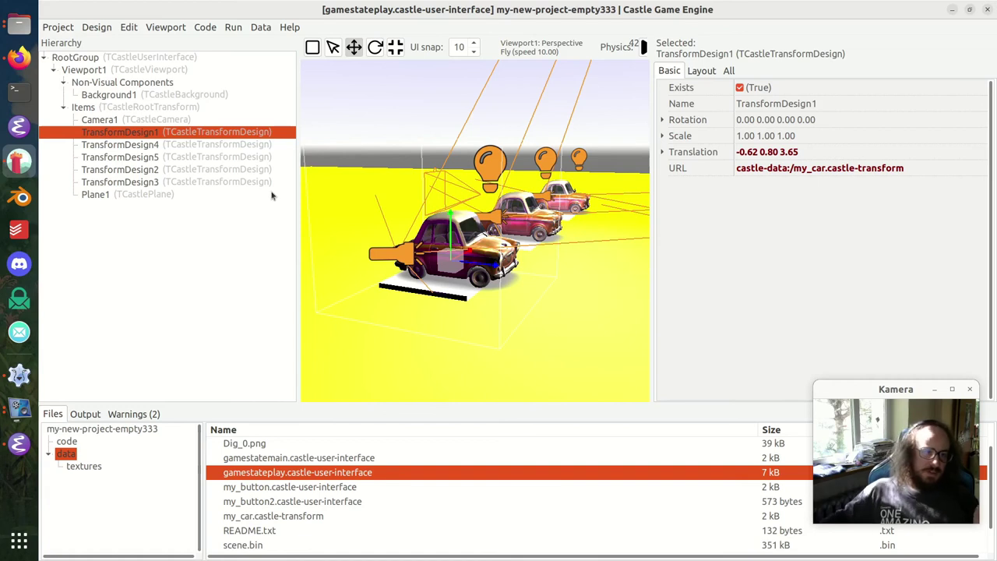
- Save Viewport1 with its whole hierarchy as a separate user interface design named my_viewport in the data folder
click(94, 70)
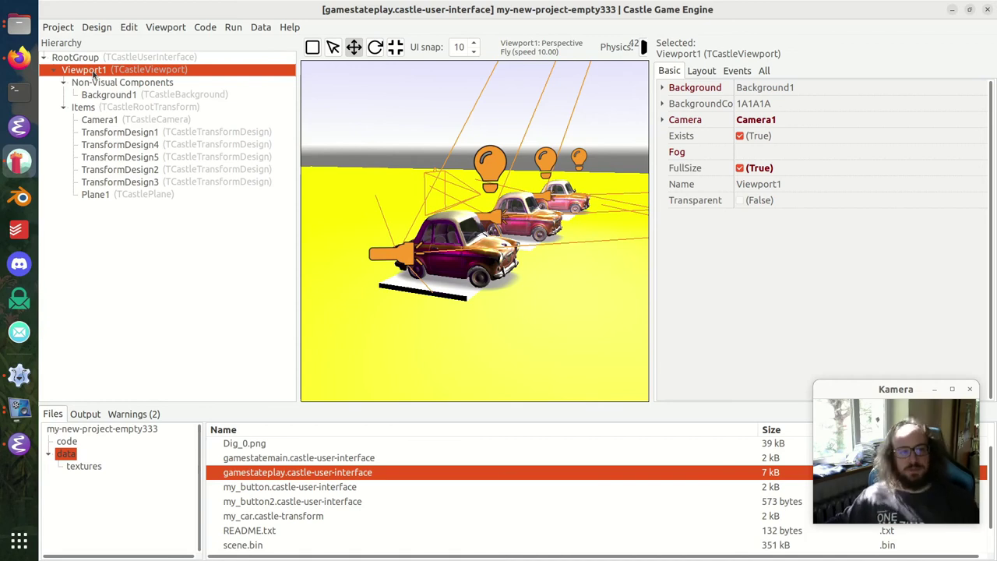
right_click(94, 72)
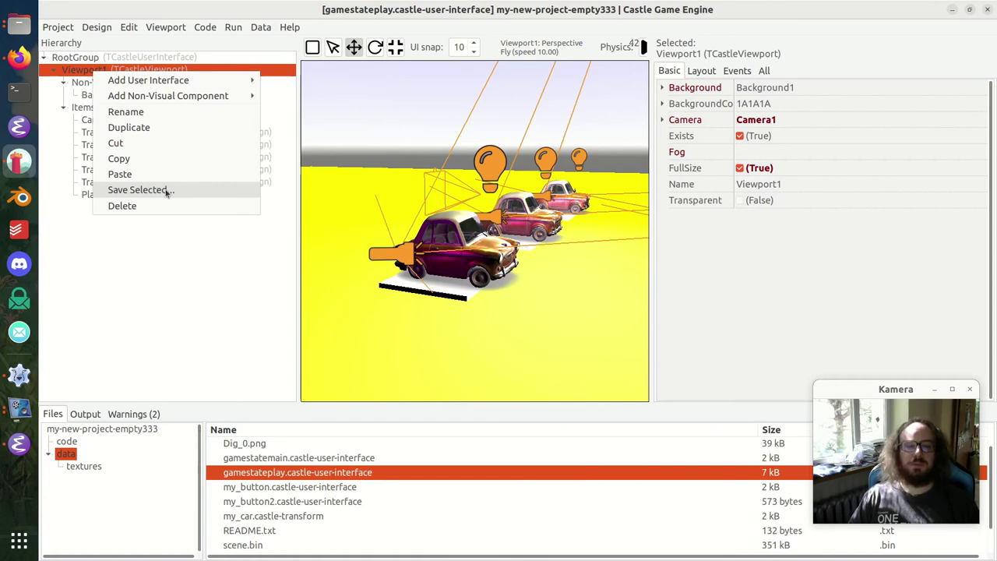
click(137, 190)
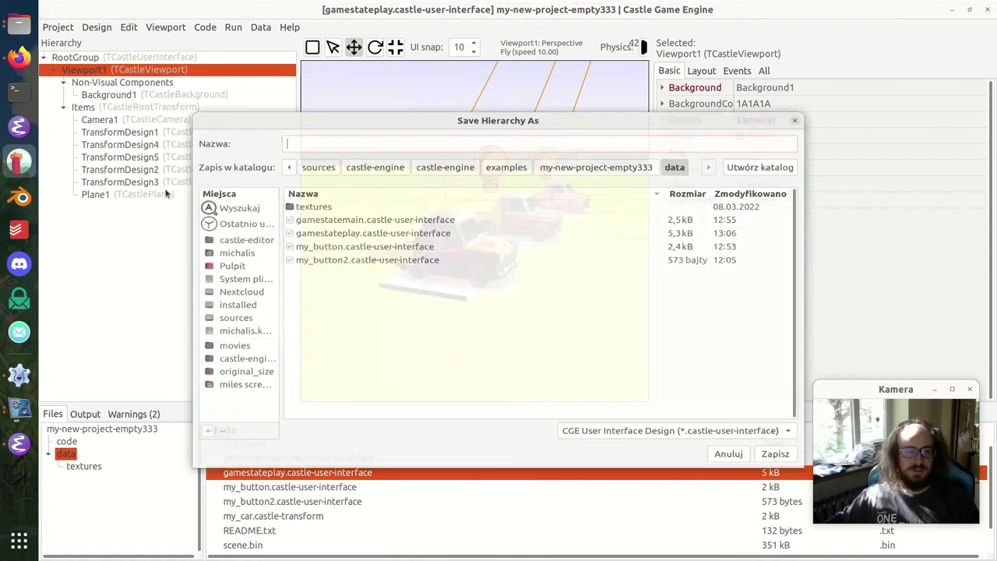
text(my_vi)
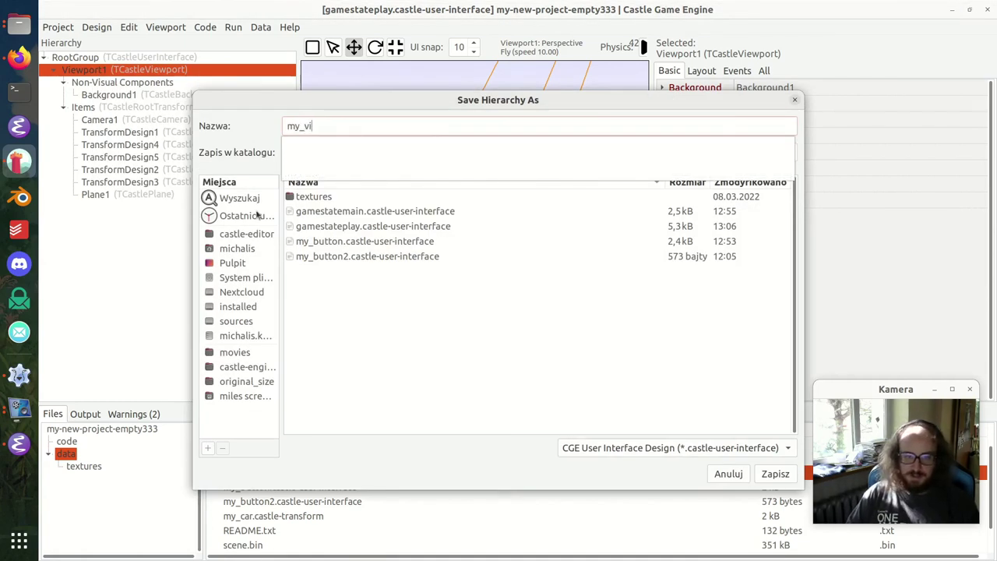
key(BackSpace)
key(BackSpace)
text(ewport)
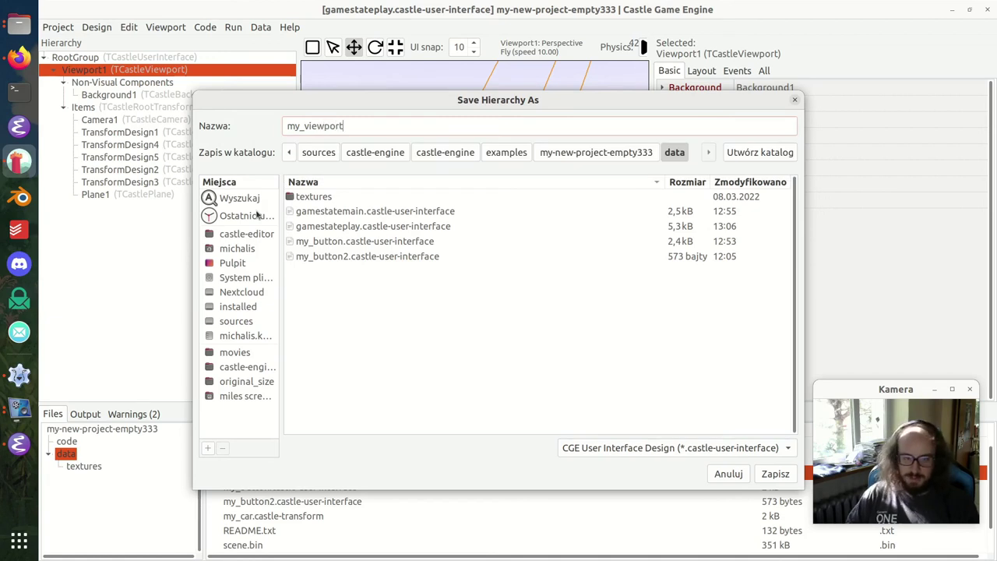
key(Return)
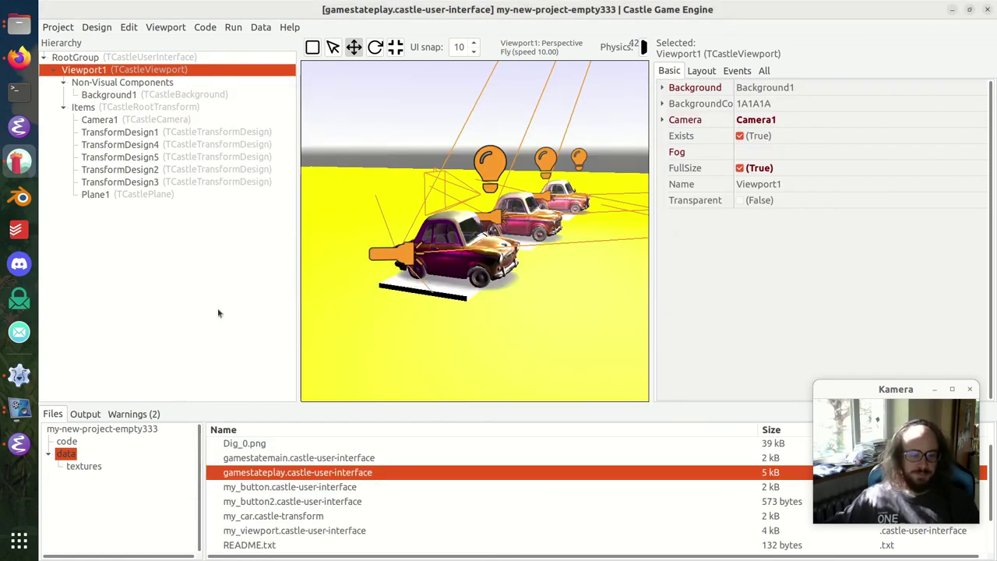
- Delete Viewport1 from the gamestateplay design and save it
click(136, 56)
click(129, 71)
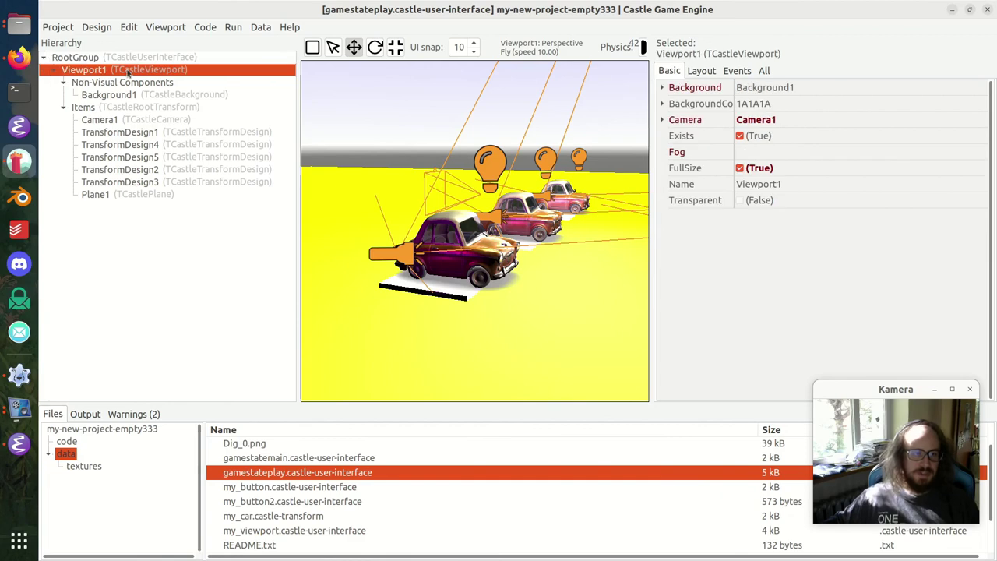
key(Delete)
key(ctrl+s)
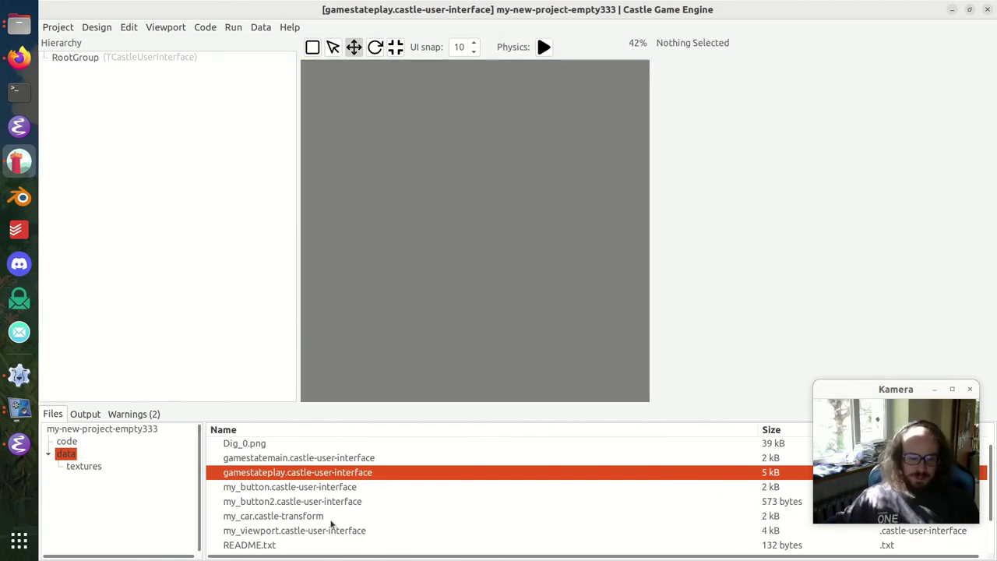
- Open my_viewport.castle-user-interface to check its contents, and return to the gamestateplay design
double_click(265, 532)
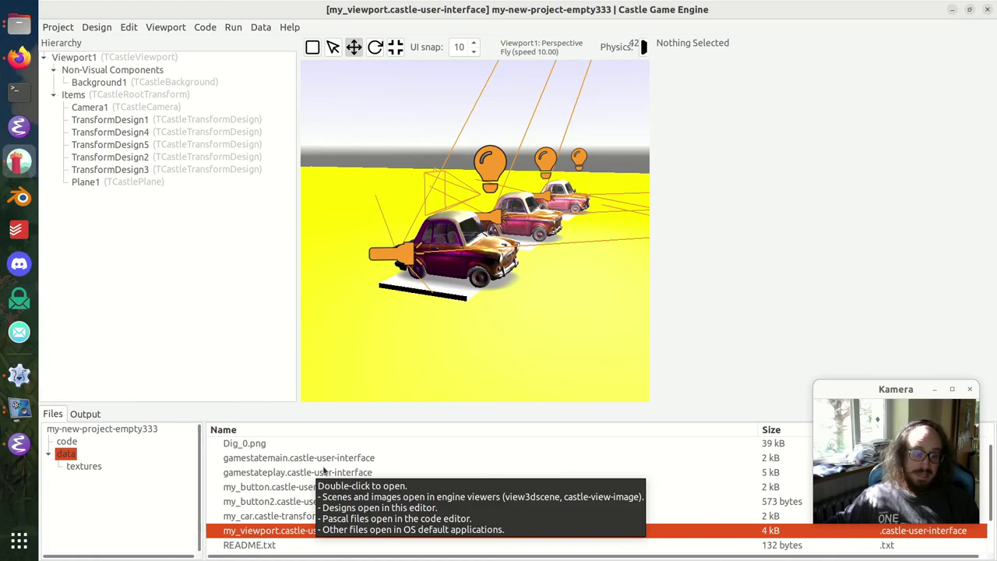
click(274, 473)
double_click(274, 473)
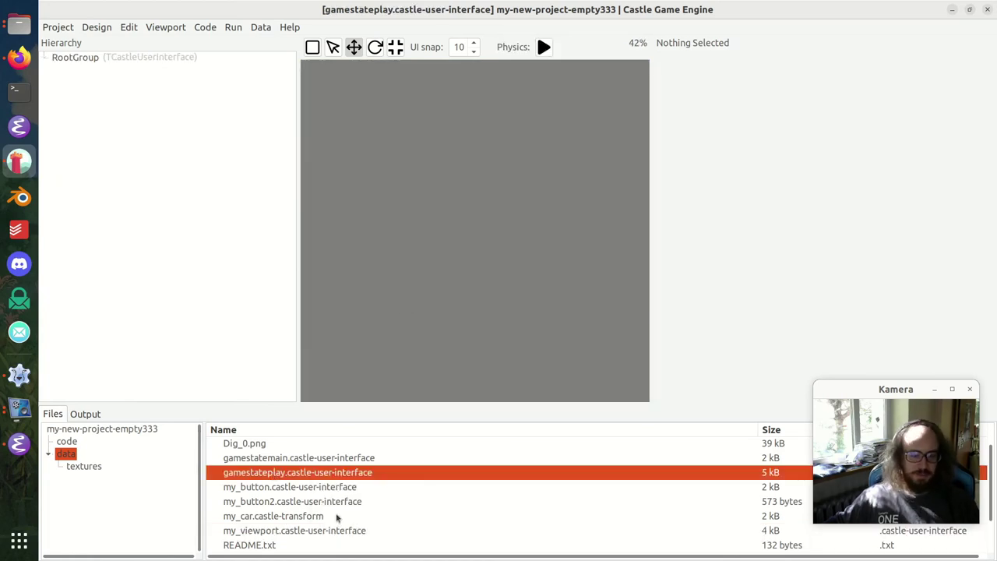
- Add my_viewport.castle-user-interface to gamestateplay as a referenced design and enlarge it to a wide rectangle
click(324, 532)
drag(324, 533, 378, 219)
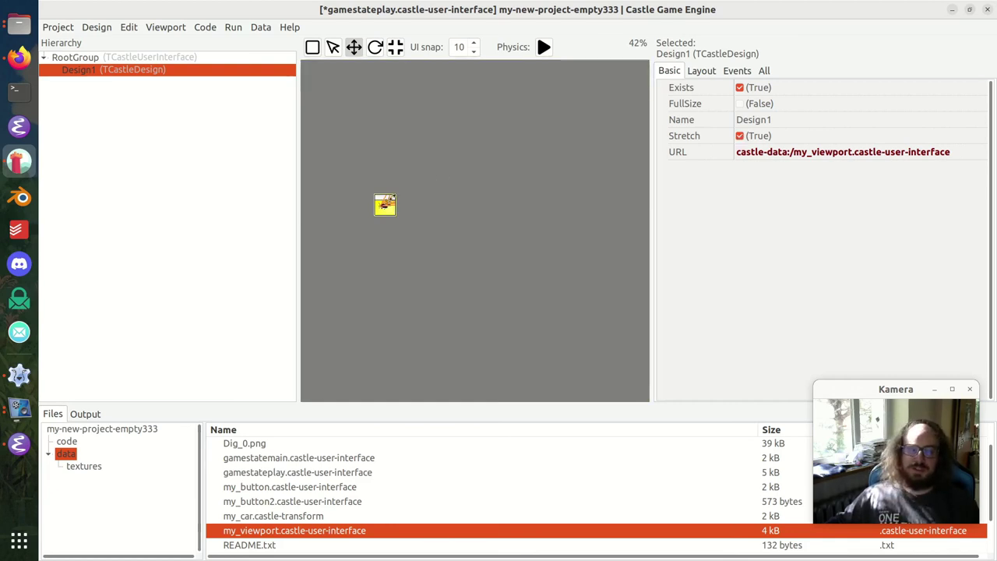
drag(394, 197, 603, 69)
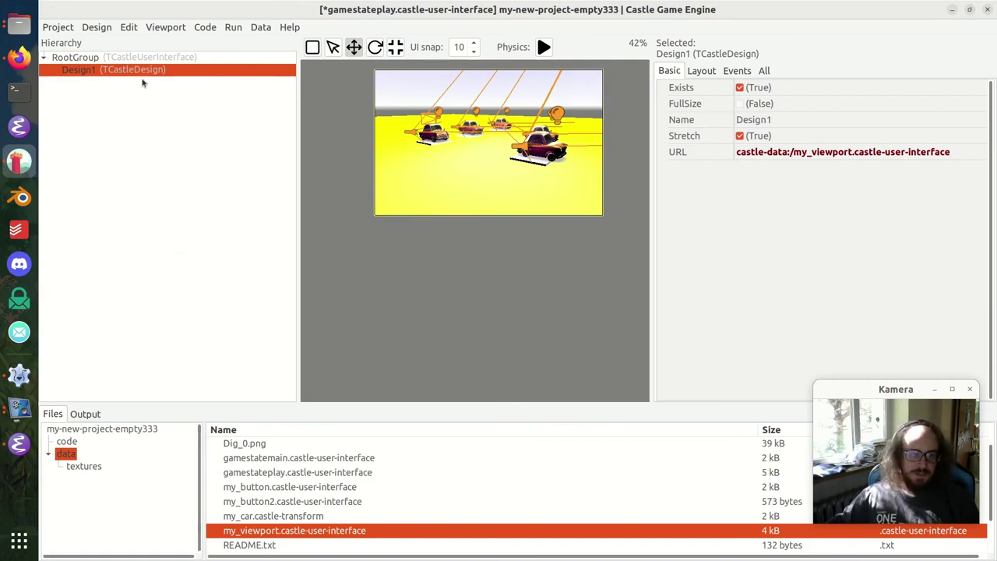
- Duplicate the Design1 viewport instance twice and spread the copies apart on the canvas
key(ctrl+d)
key(ctrl+d)
drag(396, 140, 336, 282)
click(476, 207)
drag(471, 174, 512, 258)
- Widen the design view and shrink Design3 to roughly half its width and height
drag(648, 319, 814, 319)
click(556, 289)
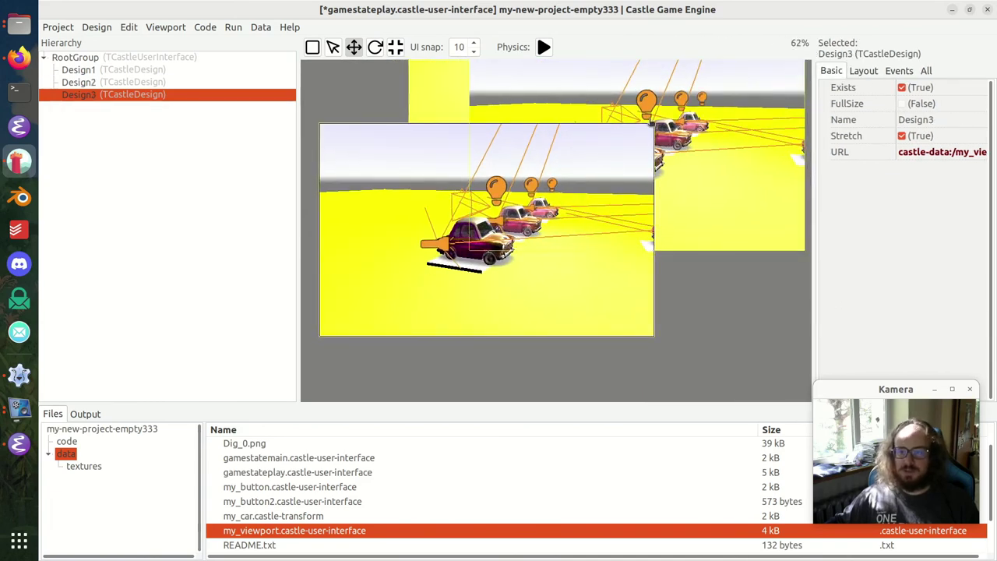
drag(652, 121, 506, 231)
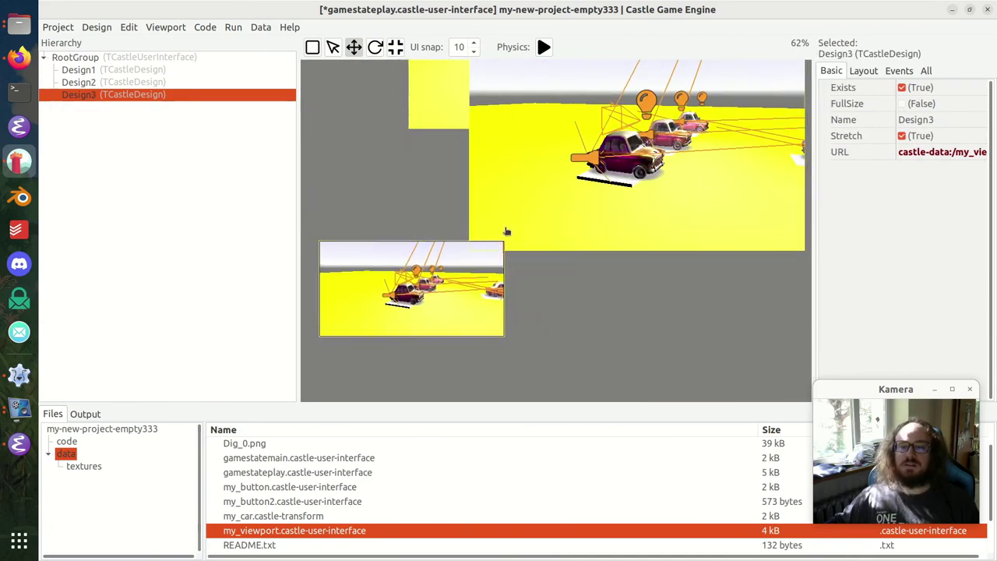
- Move Design2 farther right on the canvas, away from Design3, and enlarge the file list area
click(506, 231)
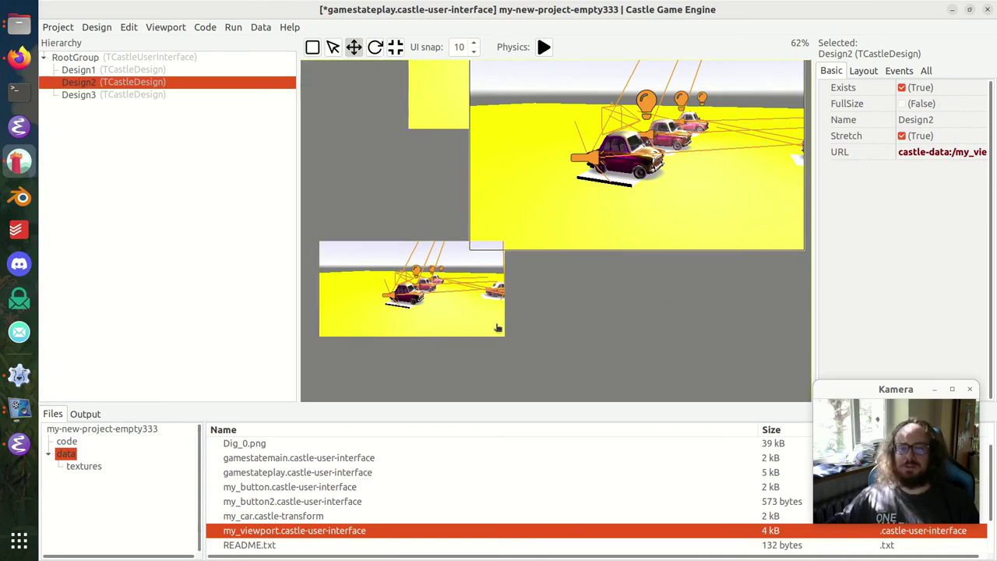
drag(477, 405, 470, 254)
drag(541, 143, 654, 194)
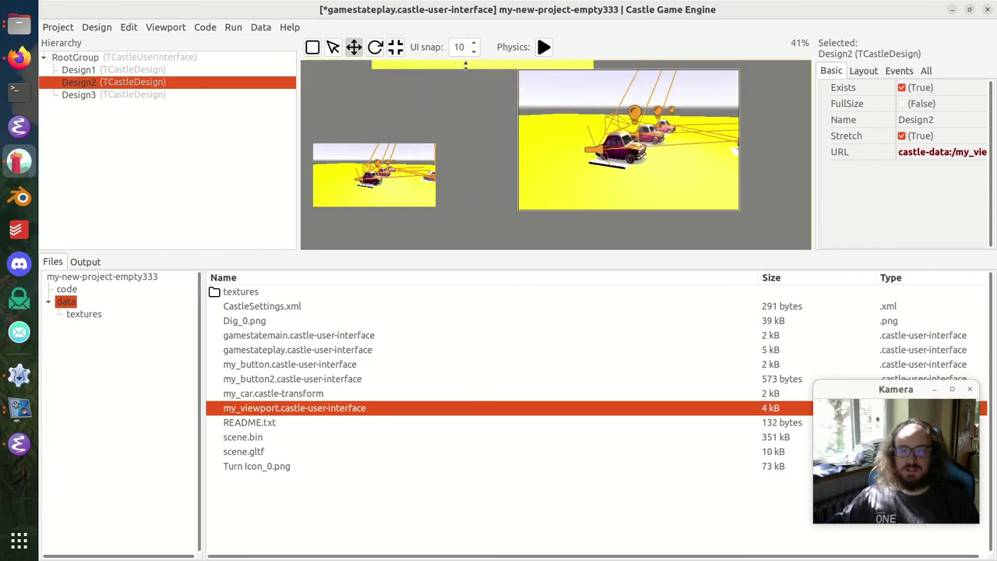
click(465, 66)
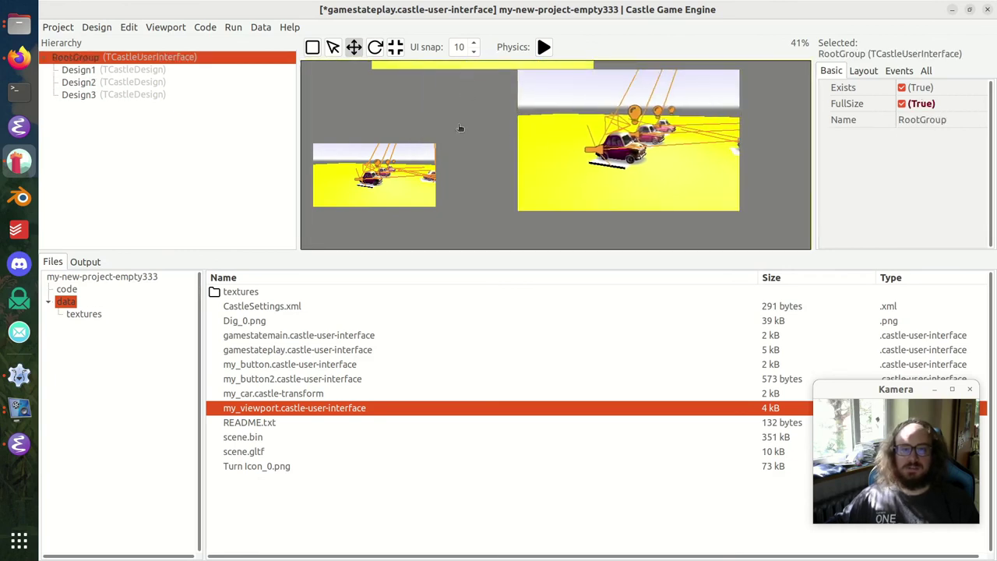
drag(390, 250, 389, 304)
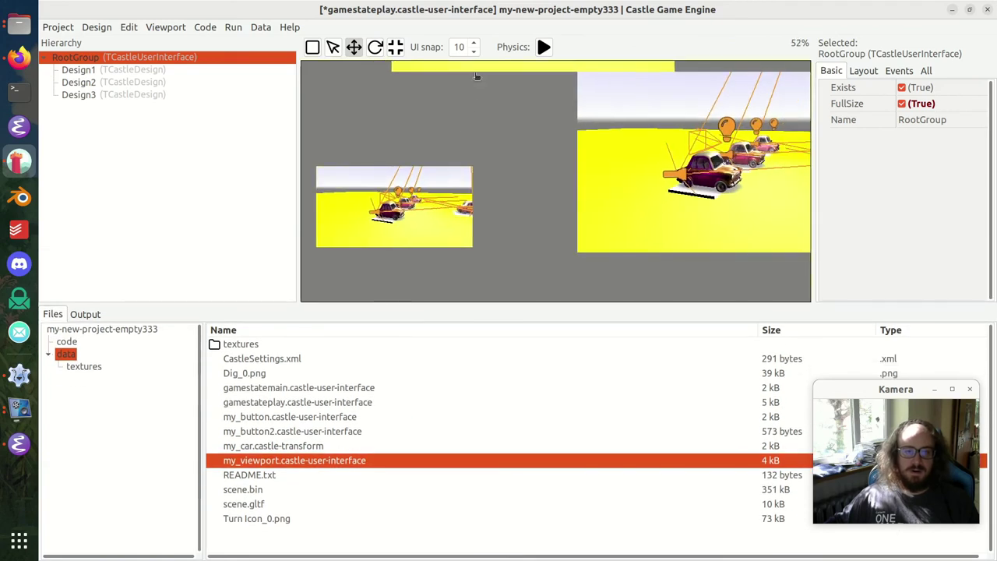
- Anchor Design1 to the centre of its parent, reduce its size and realign it to that anchor
click(472, 66)
click(863, 71)
click(852, 145)
click(867, 93)
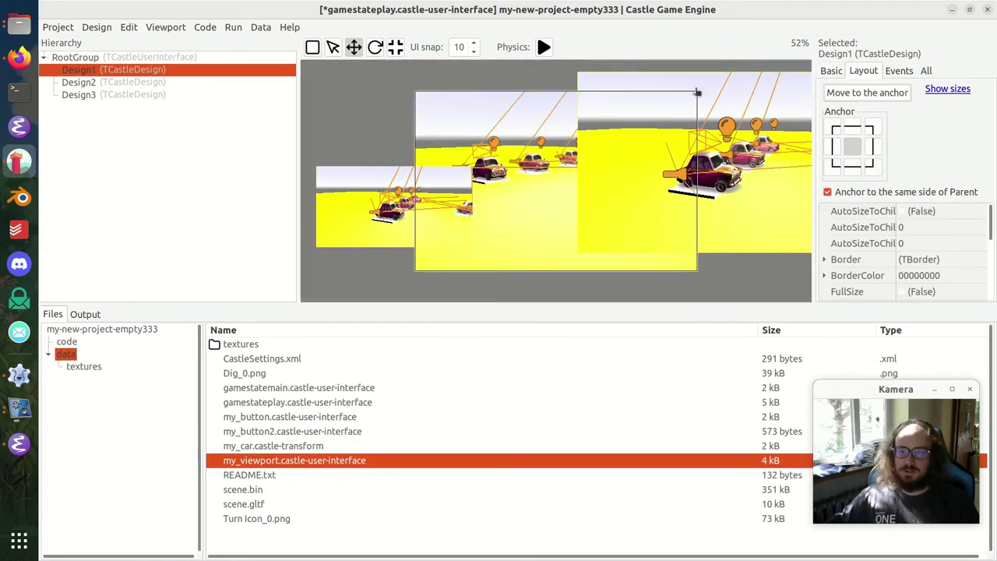
drag(415, 91, 517, 146)
click(867, 98)
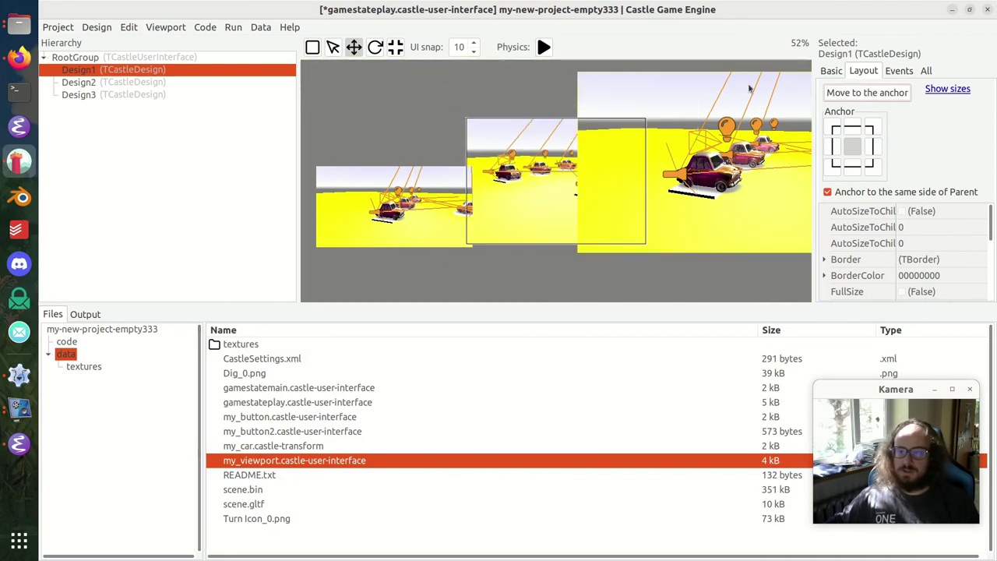
- Shrink Design2, anchor it to the middle of the parent's right edge and align it to that anchor
click(691, 132)
drag(582, 73, 658, 127)
click(873, 147)
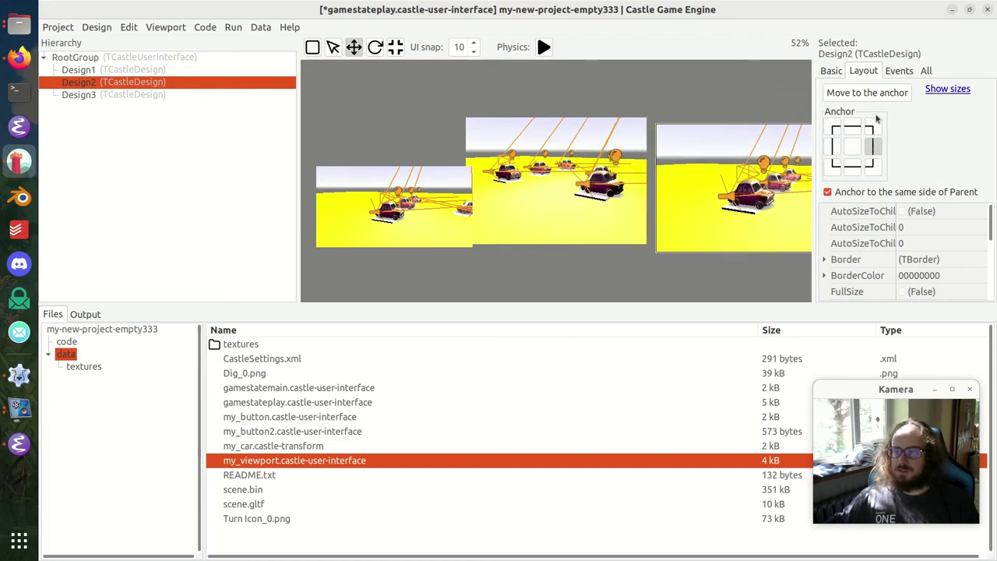
click(867, 92)
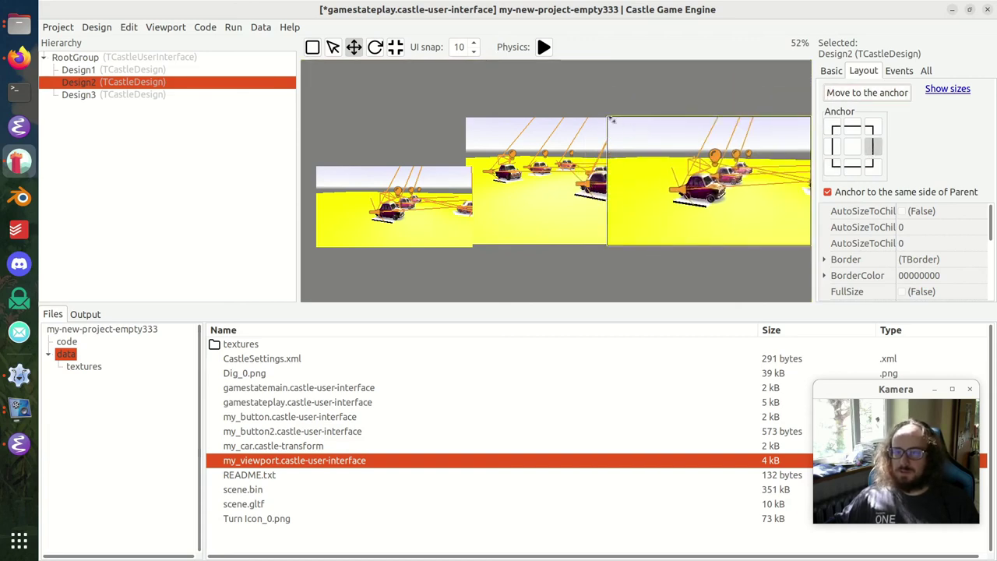
drag(608, 117, 680, 135)
click(867, 92)
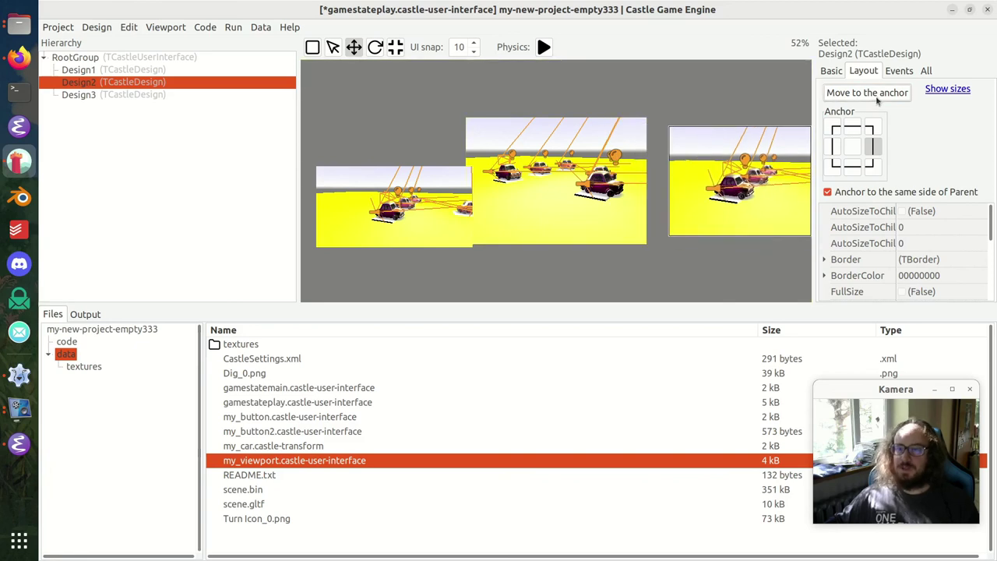
- Move Design3 to the upper-left area of the canvas and change the viewing angle inside the viewport instances
click(398, 217)
drag(397, 218, 389, 134)
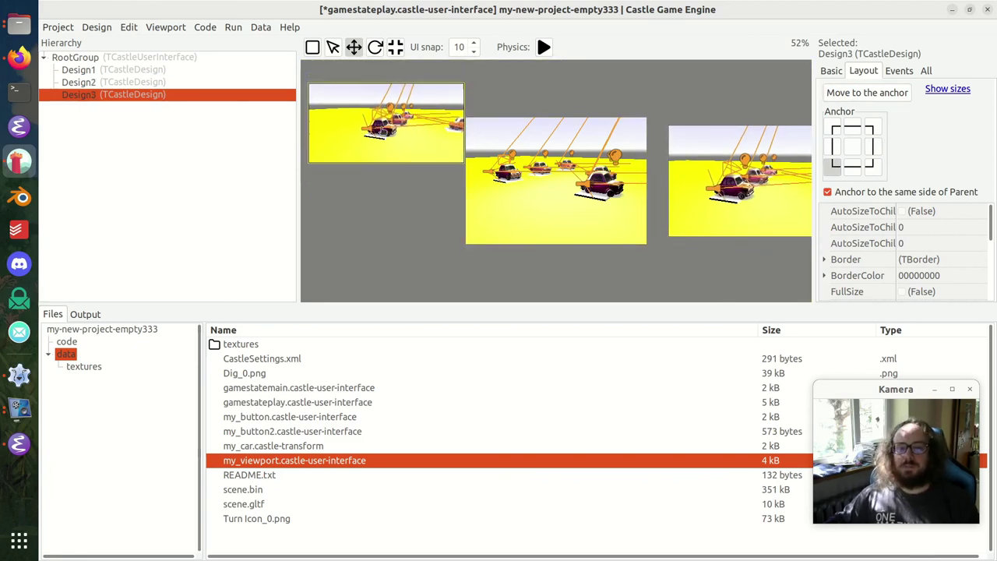
right_drag(364, 124, 369, 125)
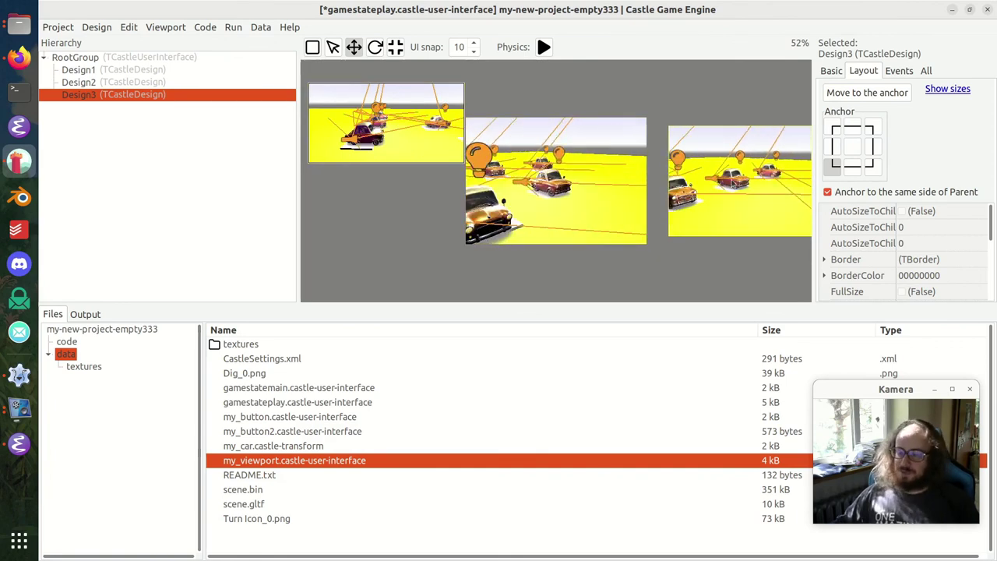
click(128, 70)
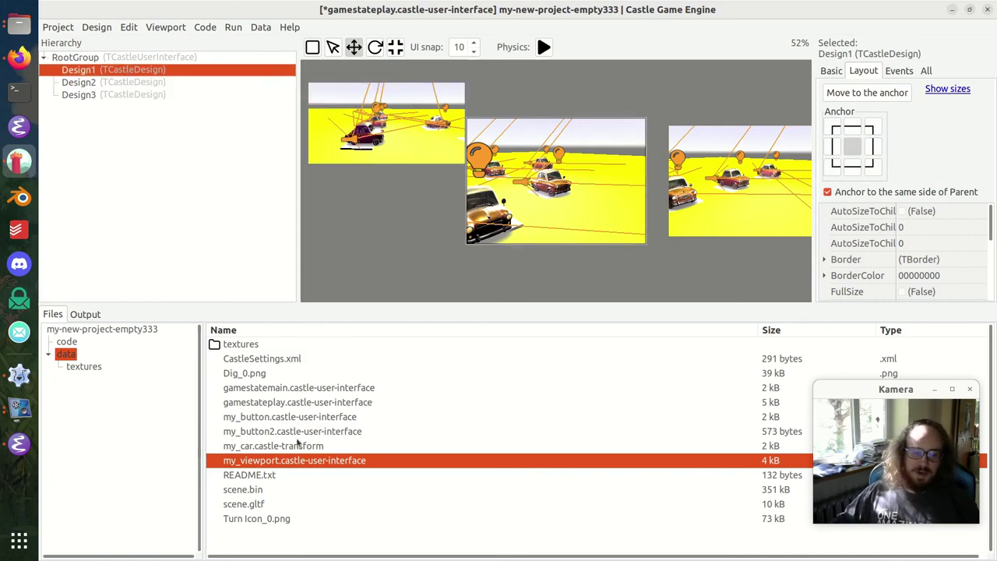
- Save the gamestateplay design, open my_viewport.castle-user-interface and inspect its TransformDesign4 and TransformDesign5 car instances
key(ctrl+s)
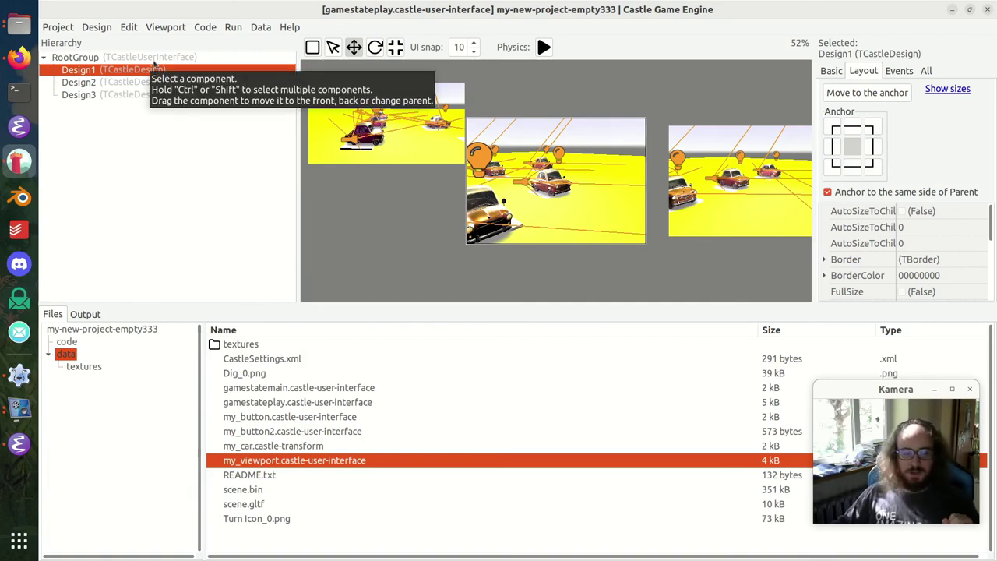
double_click(300, 461)
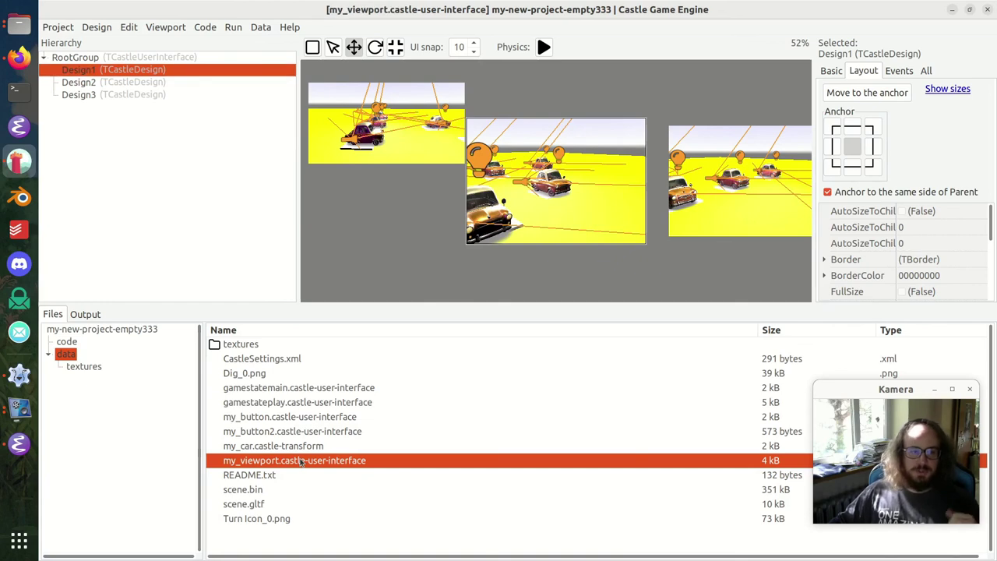
click(180, 121)
click(180, 145)
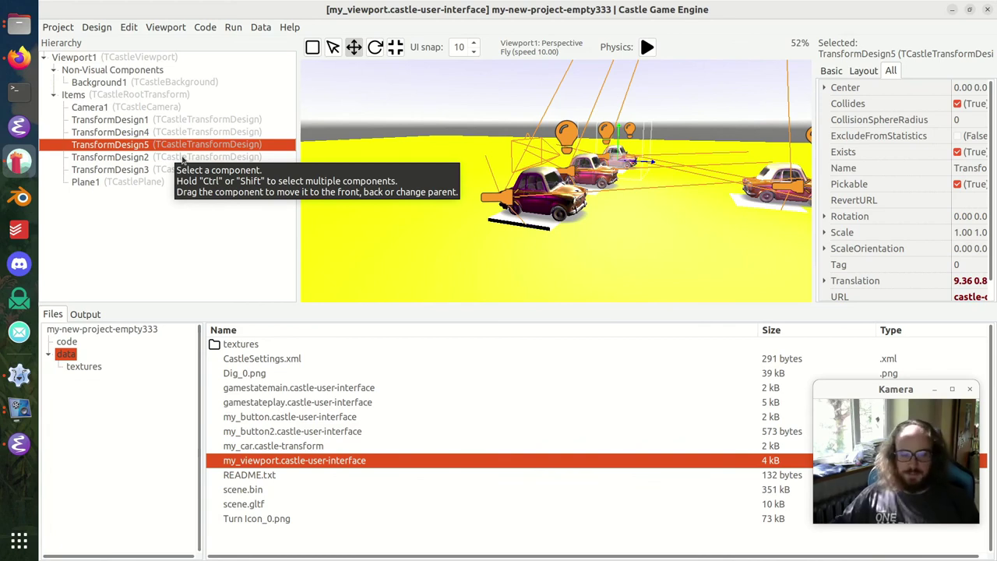
- Open my_car.castle-transform, select its Floor box and widen the property area to expose the full values
double_click(290, 444)
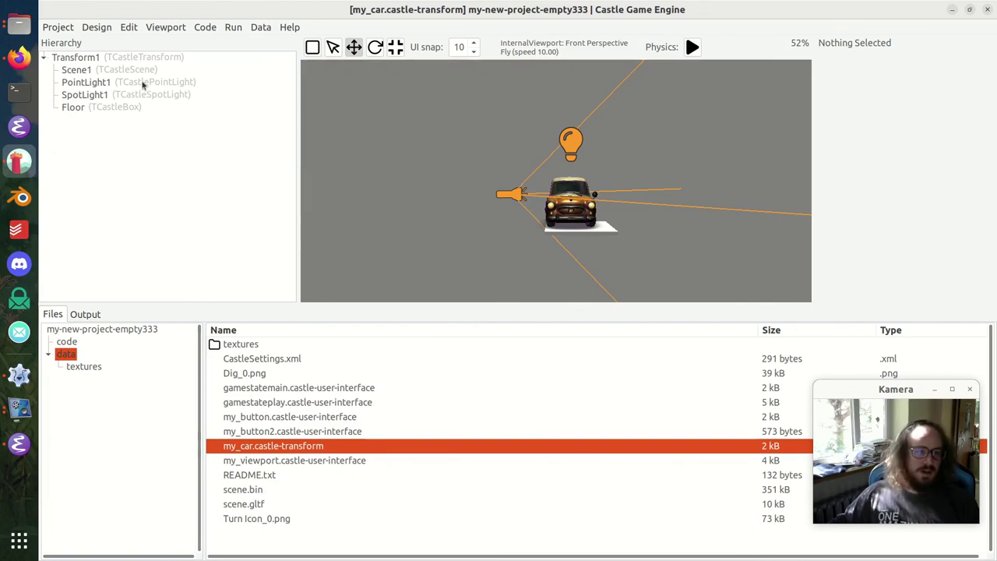
click(156, 69)
click(145, 95)
click(135, 108)
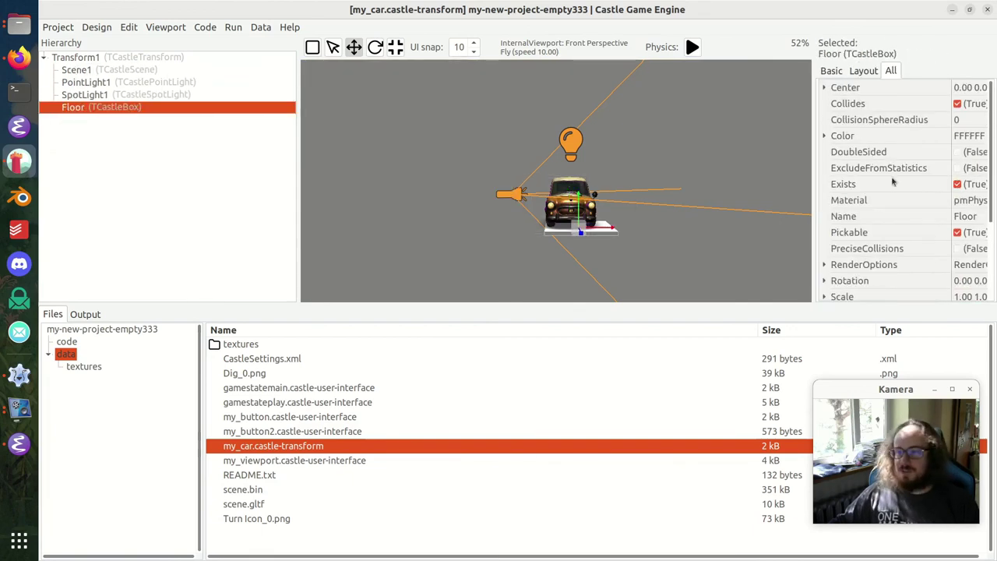
drag(812, 167, 711, 167)
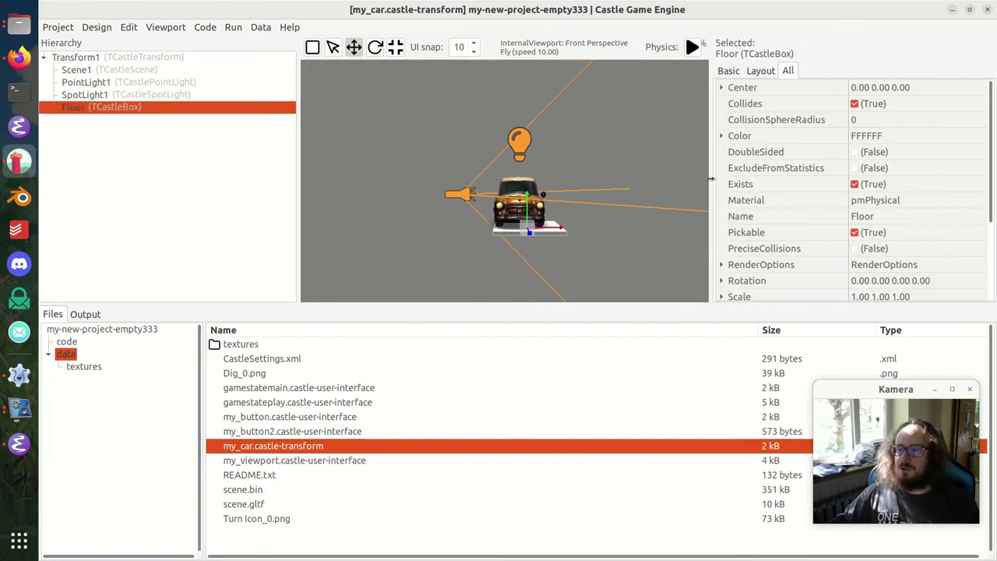
- Set the Floor box's colour to green with red 0, green 255 and blue 0, and save the my_car design
click(784, 137)
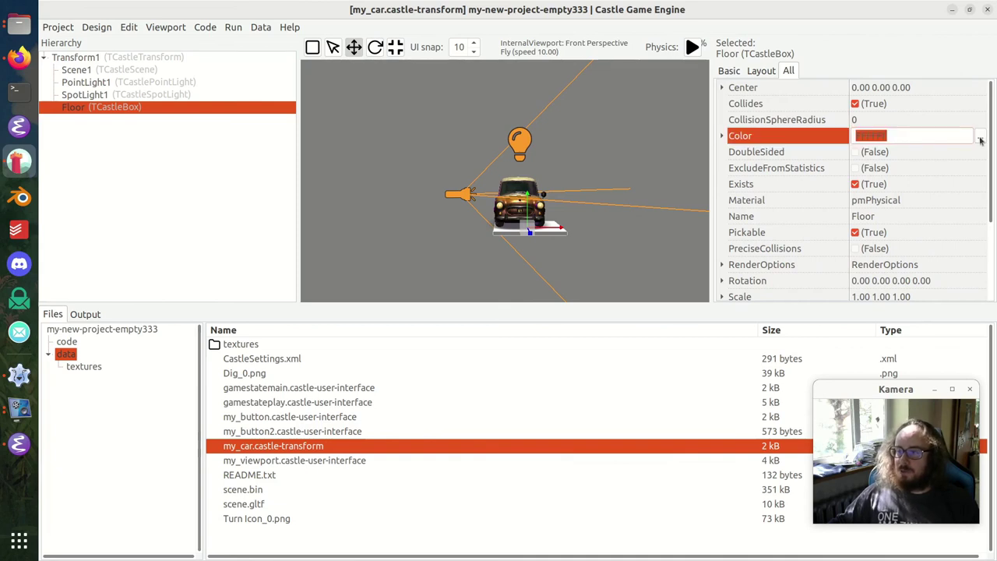
click(980, 137)
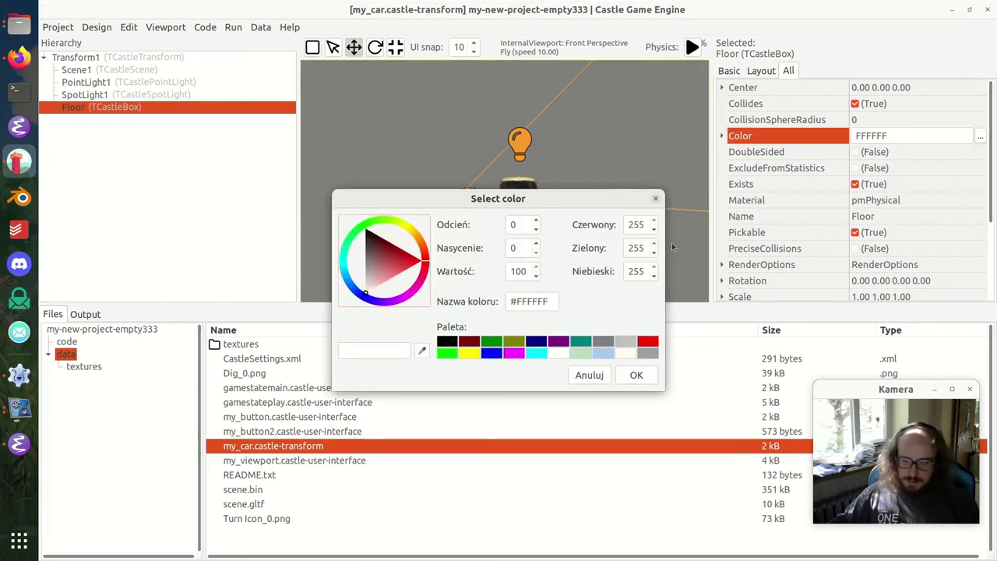
double_click(637, 225)
text(0)
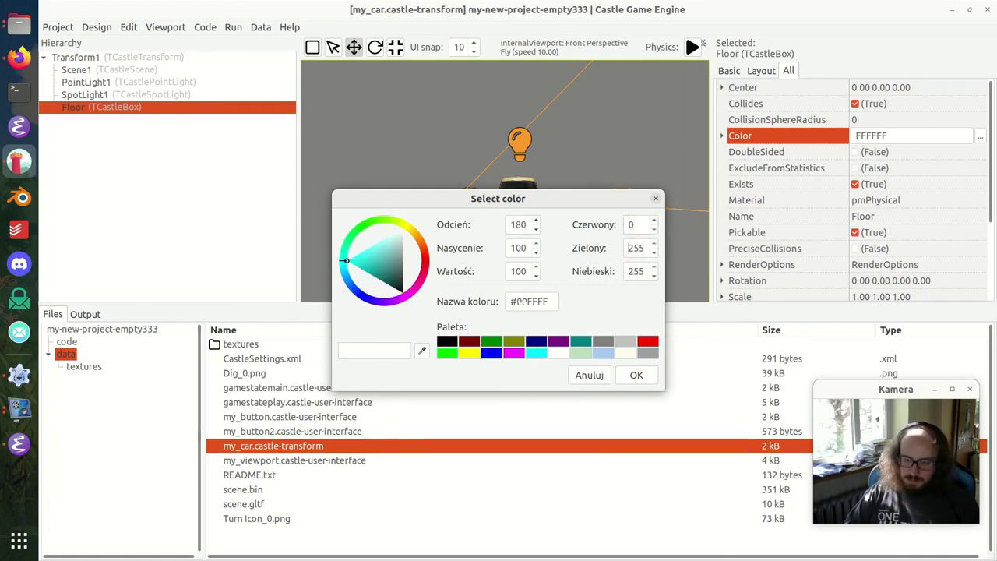
key(Tab)
key(Tab)
text(0)
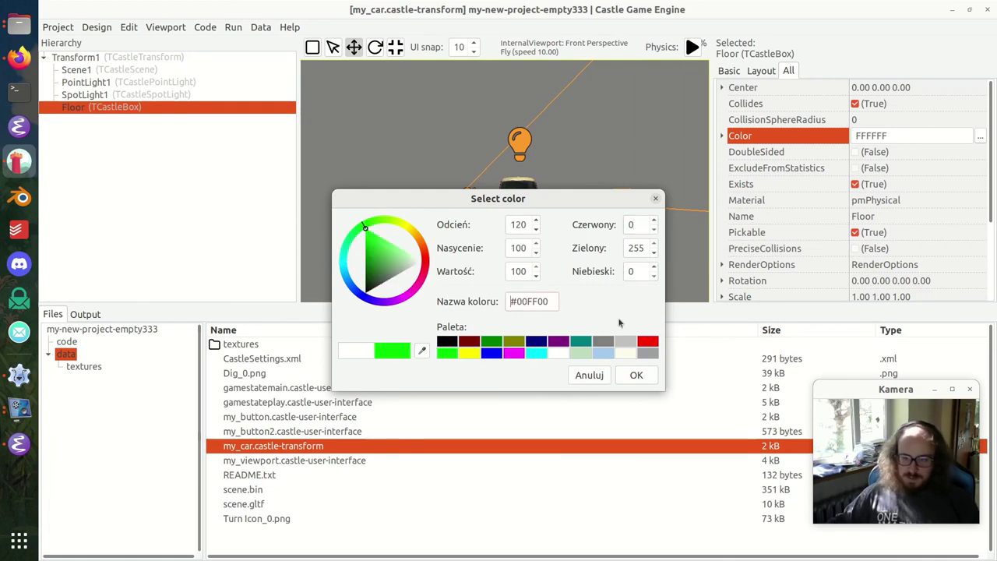
click(637, 375)
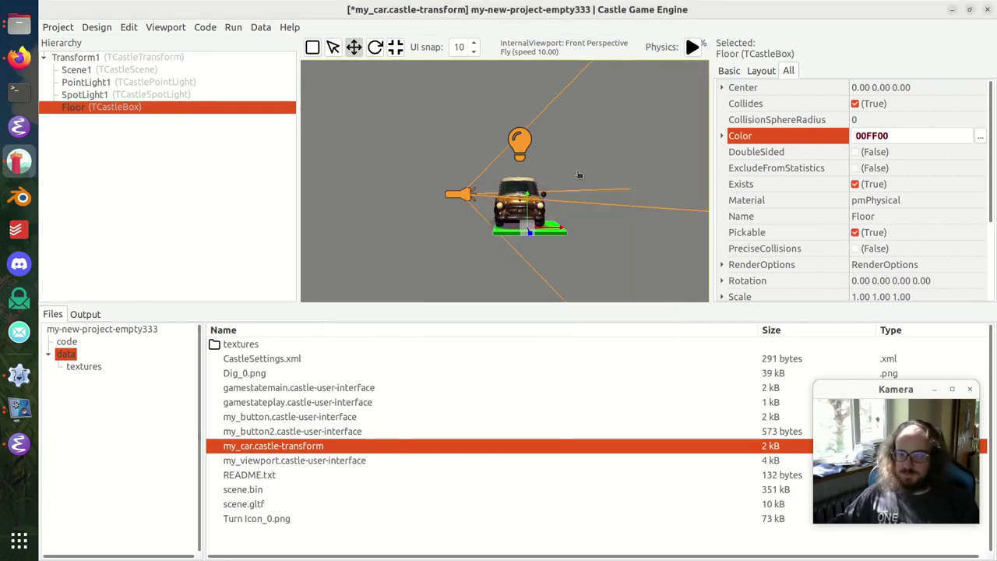
right_drag(504, 181, 494, 78)
key(w)
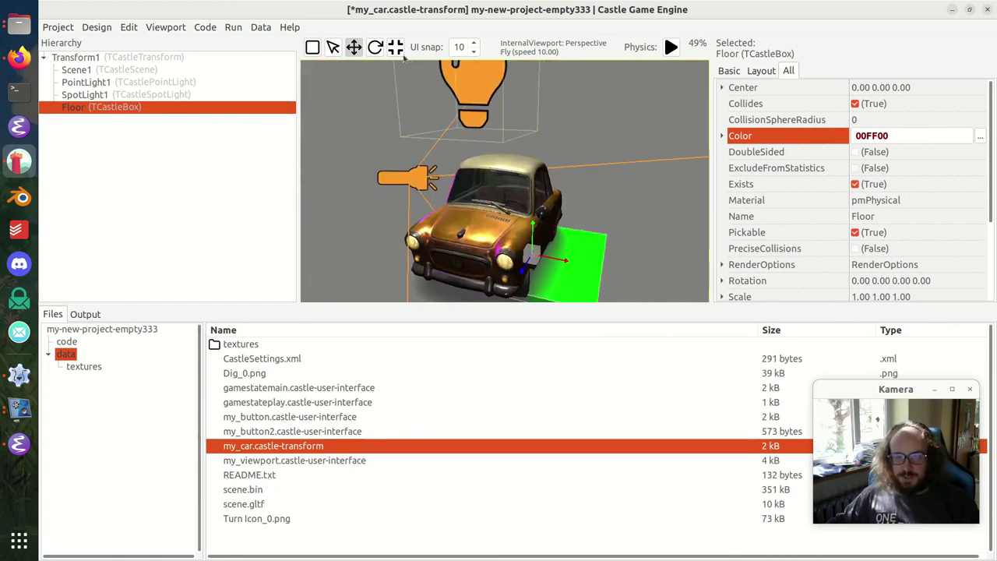
key(ctrl+s)
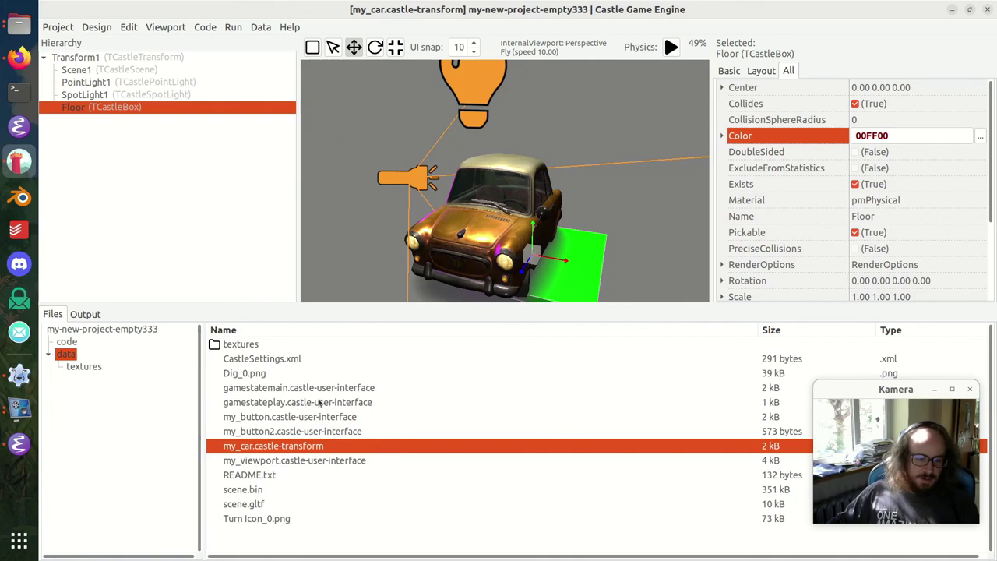
- Reopen gamestateplay.castle-user-interface and open the design referenced by Design1
double_click(298, 403)
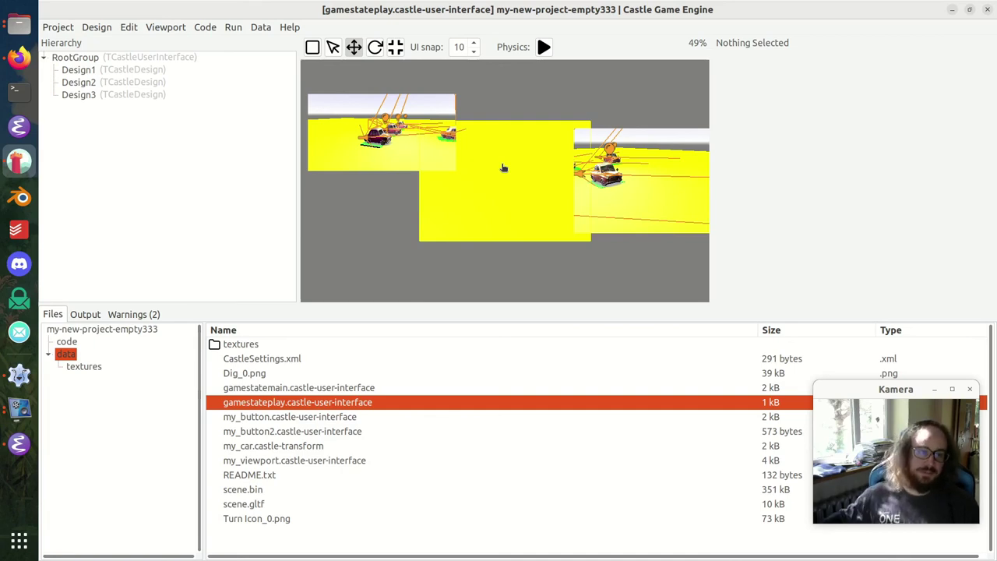
right_click(115, 70)
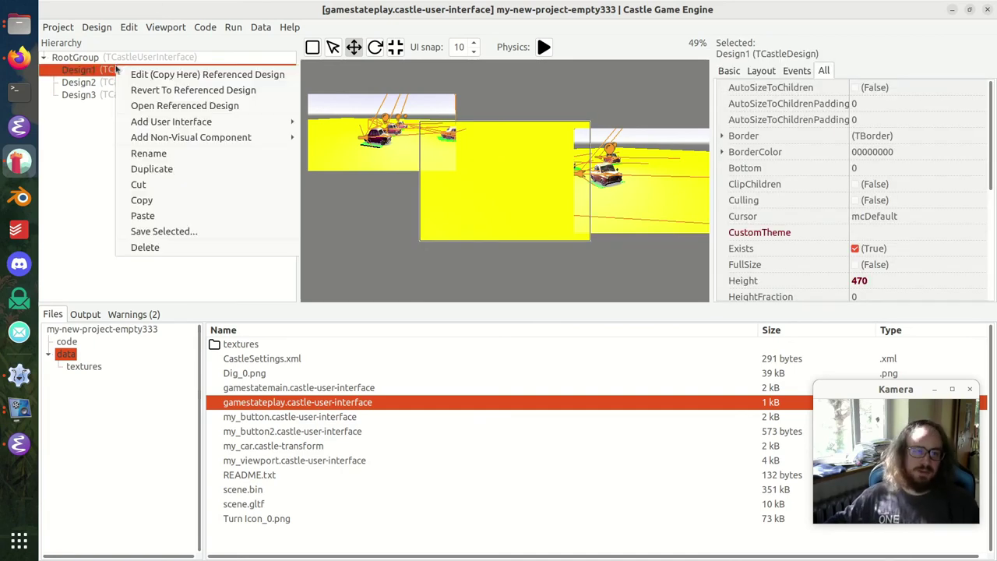
click(186, 109)
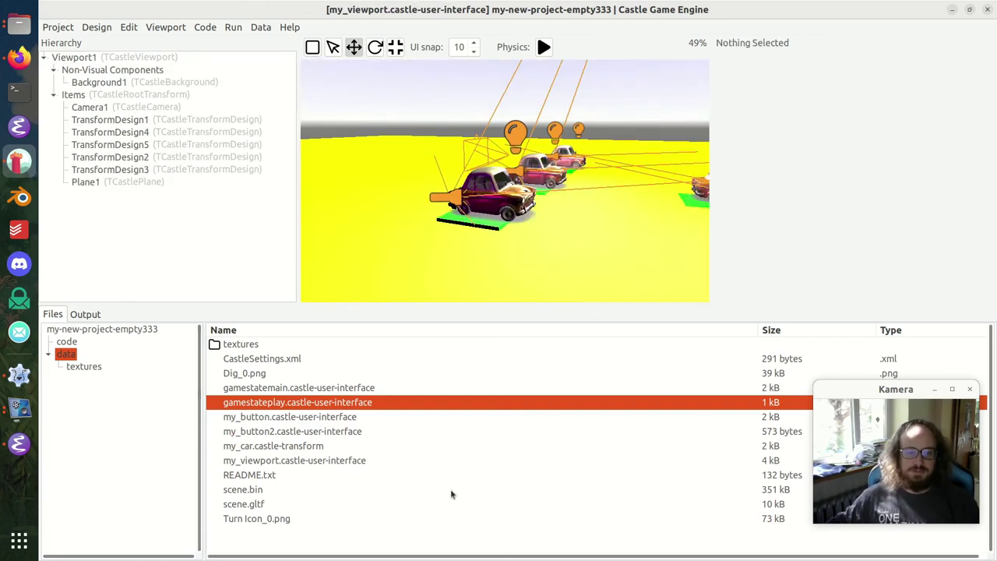